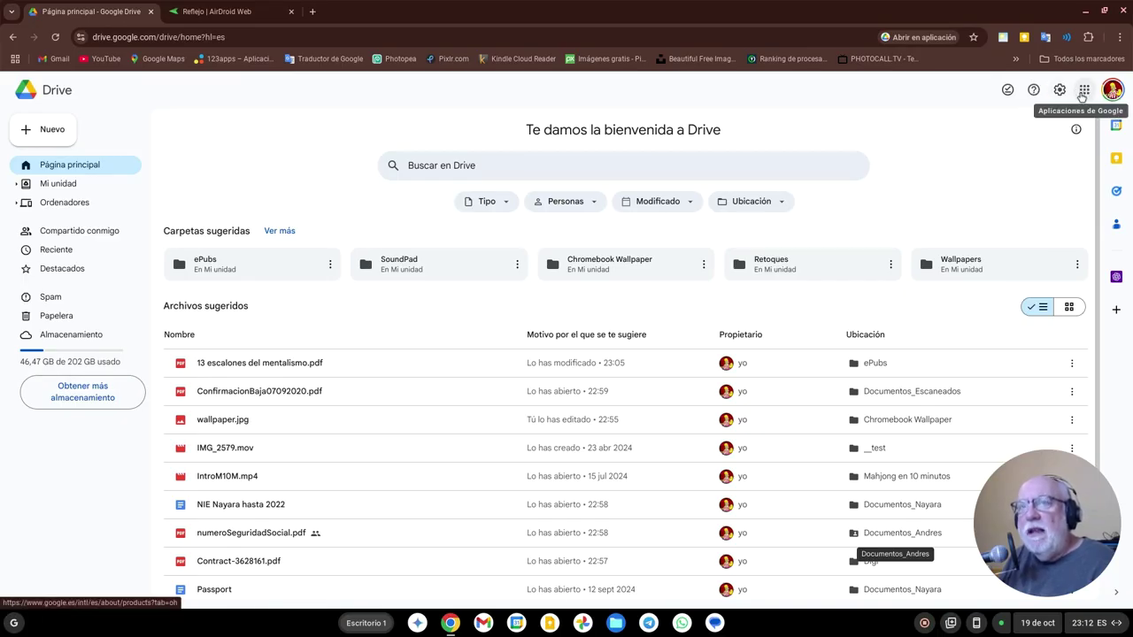
Browse the Google apps list and the account summary, closing each afterward.
click(1082, 92)
scroll(1049, 168, down, 2)
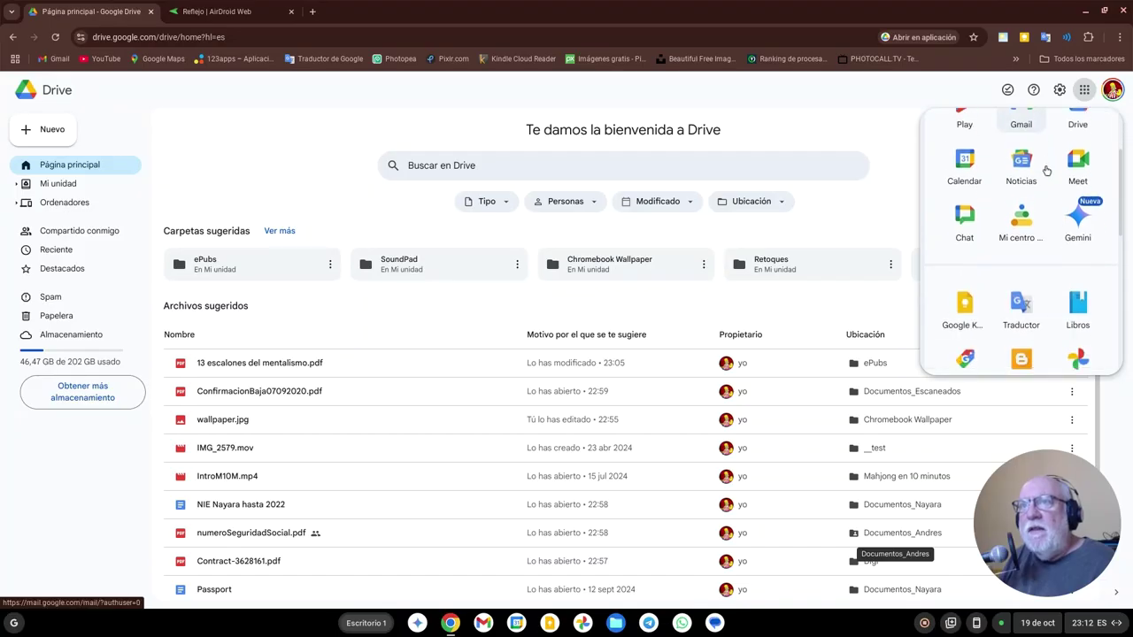
scroll(1046, 170, down, 2)
scroll(1044, 172, down, 2)
scroll(1043, 177, down, 2)
scroll(1042, 182, down, 3)
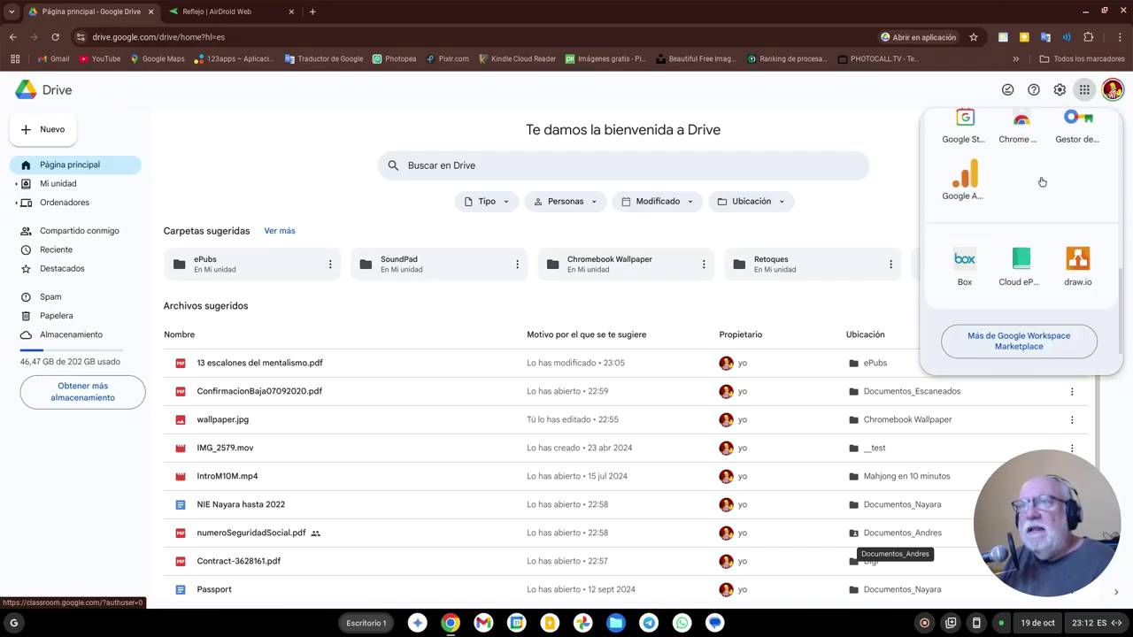
scroll(1042, 183, up, 5)
scroll(1043, 186, up, 1)
scroll(1043, 189, up, 1)
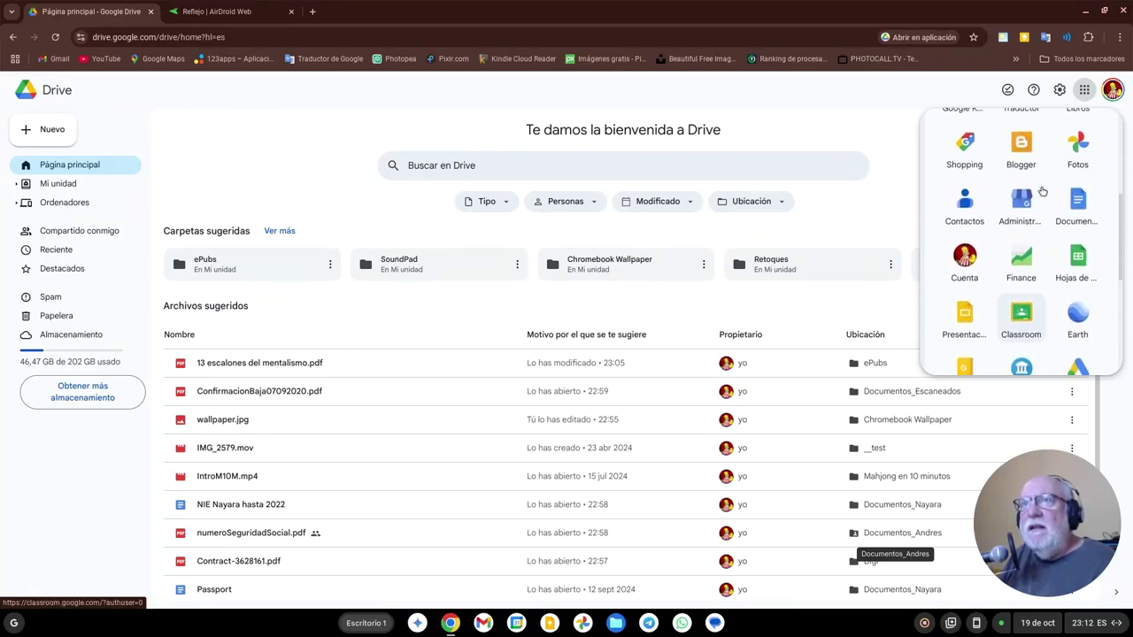
scroll(1041, 199, up, 2)
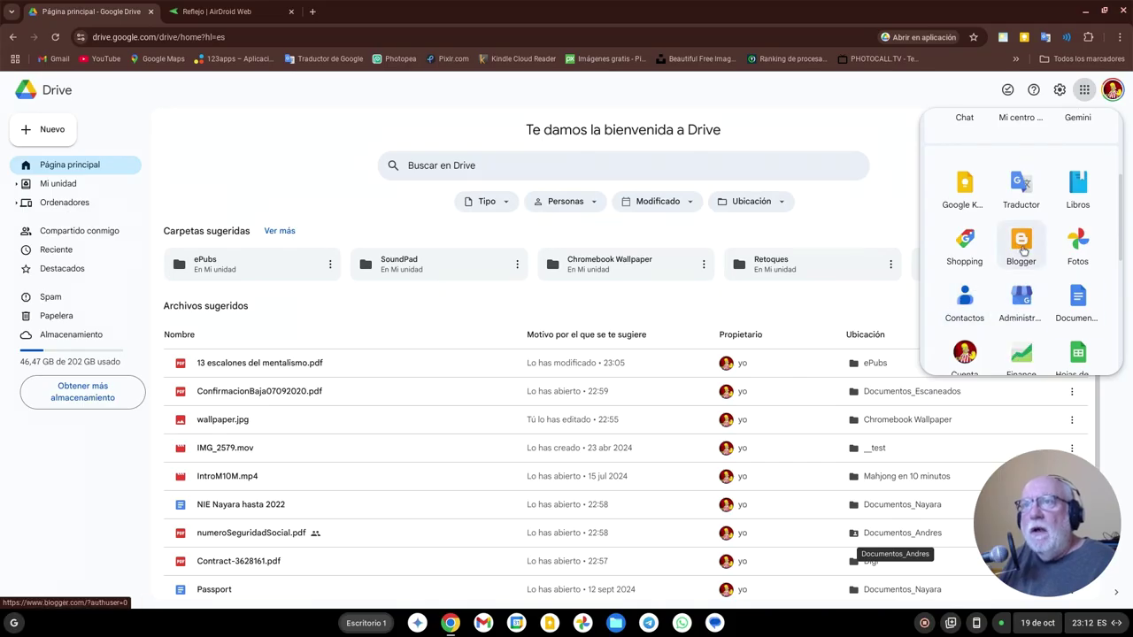
scroll(1023, 250, up, 1)
scroll(1025, 230, up, 2)
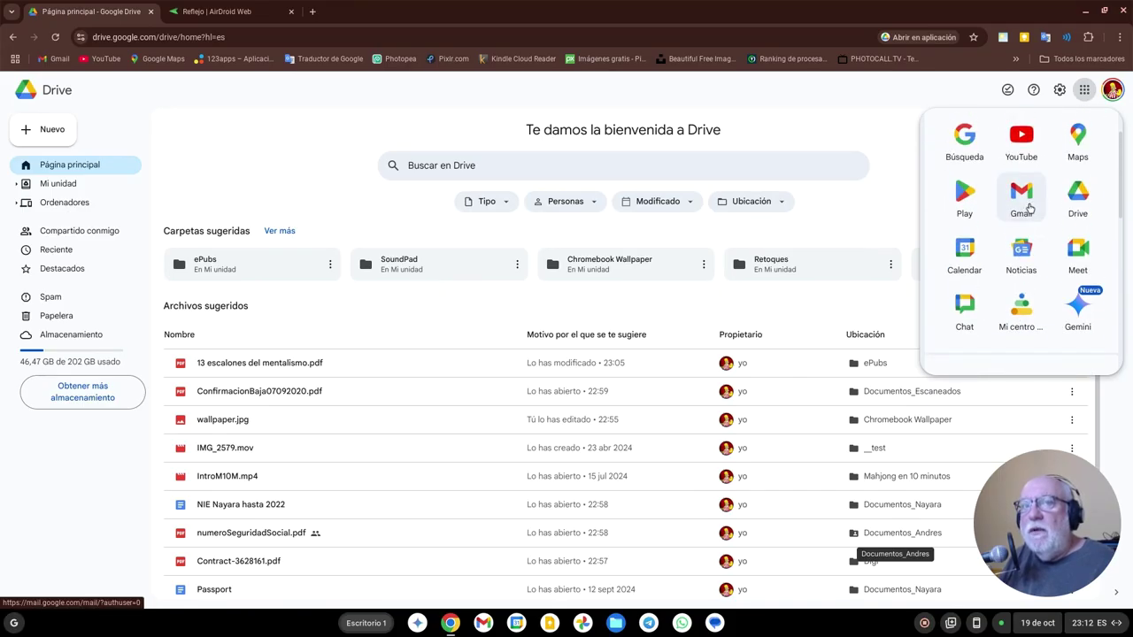
click(898, 101)
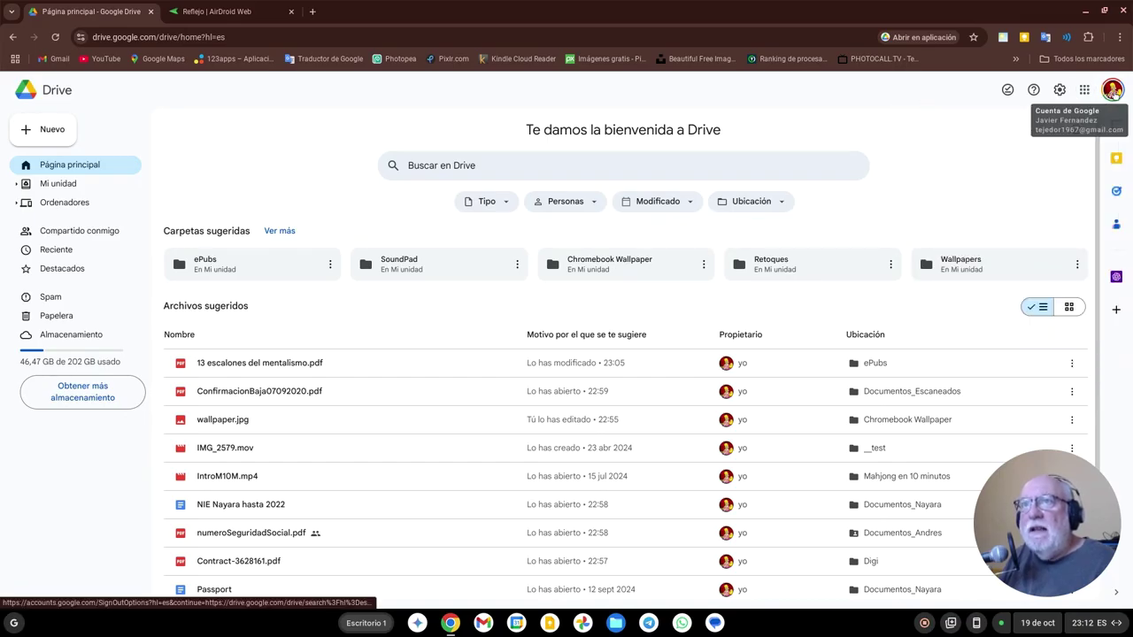
click(1113, 89)
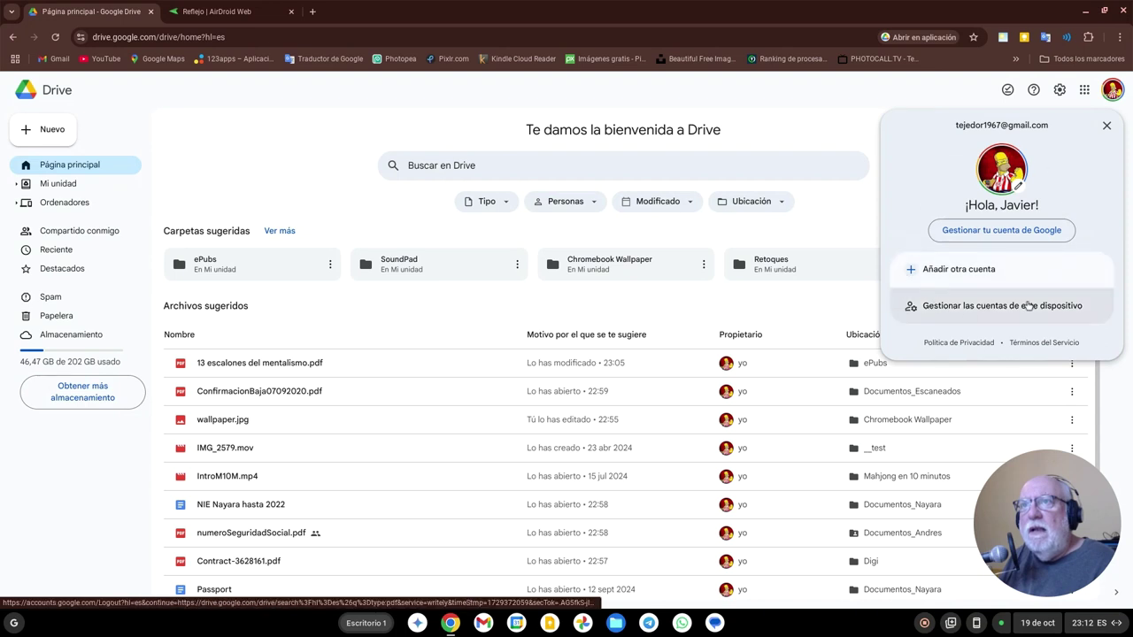
click(892, 96)
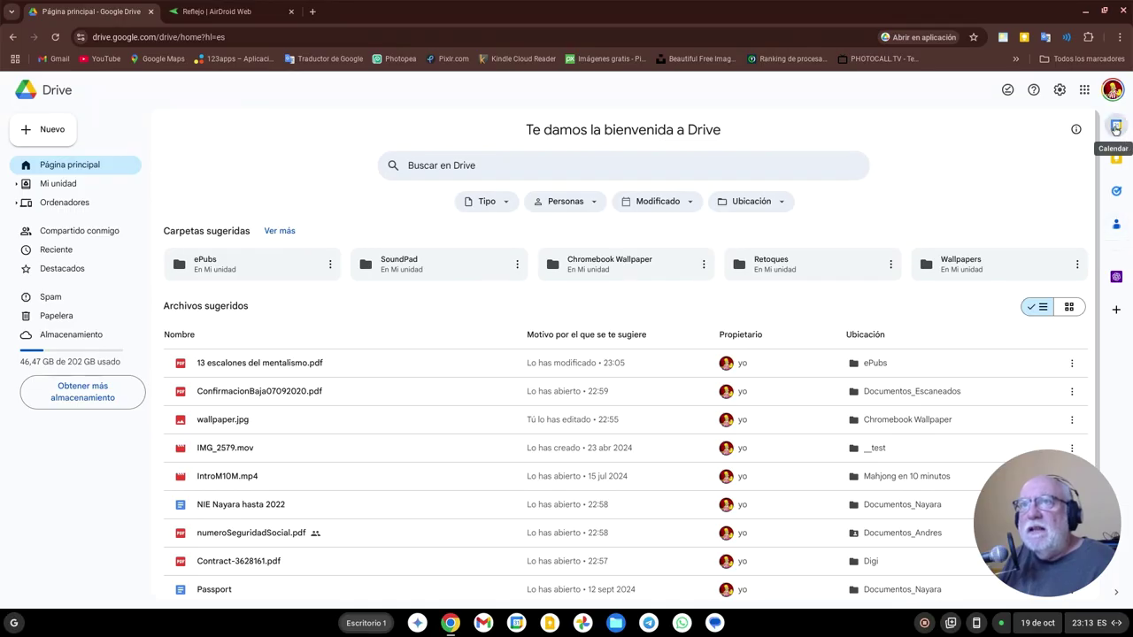
Show the Calendar panel beside Drive and advance it to Tuesday 22 October.
click(1116, 128)
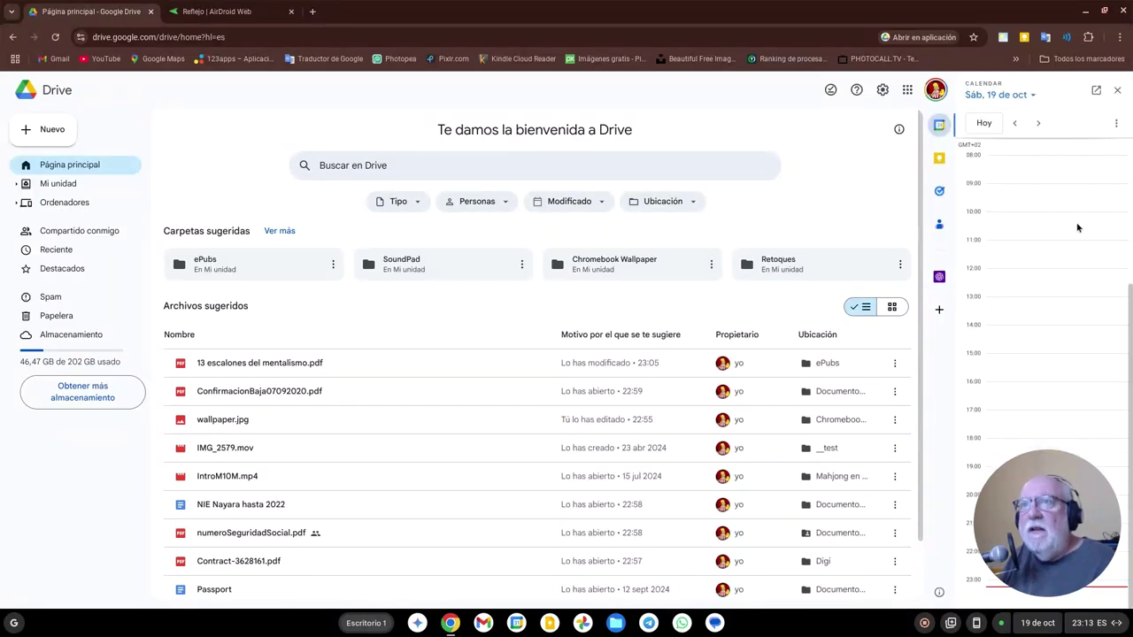
click(1116, 125)
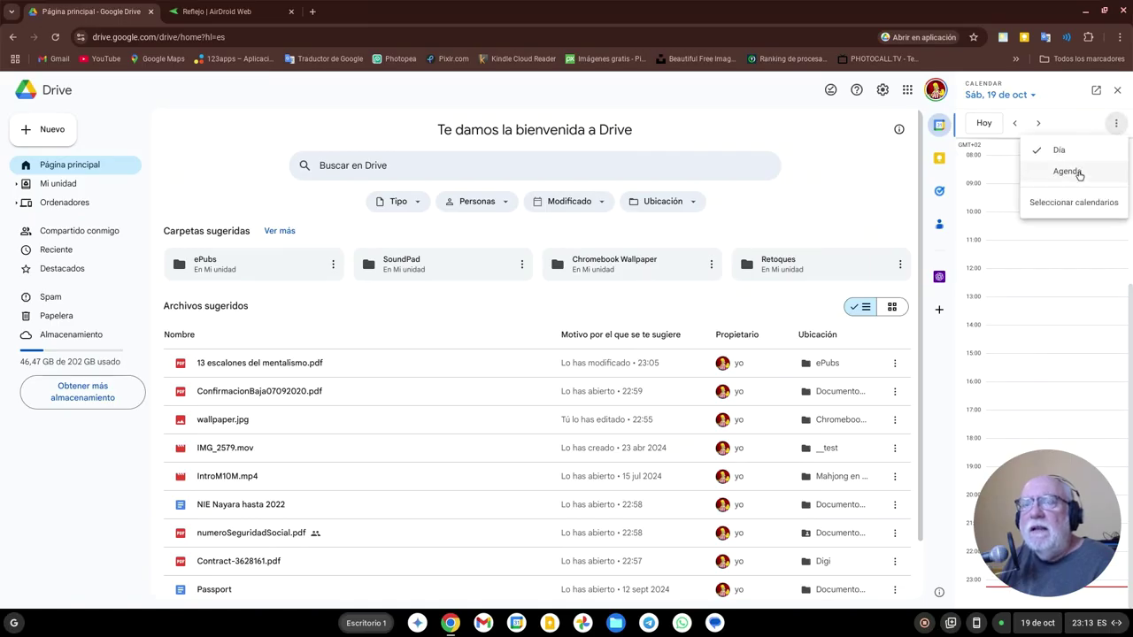
click(1079, 129)
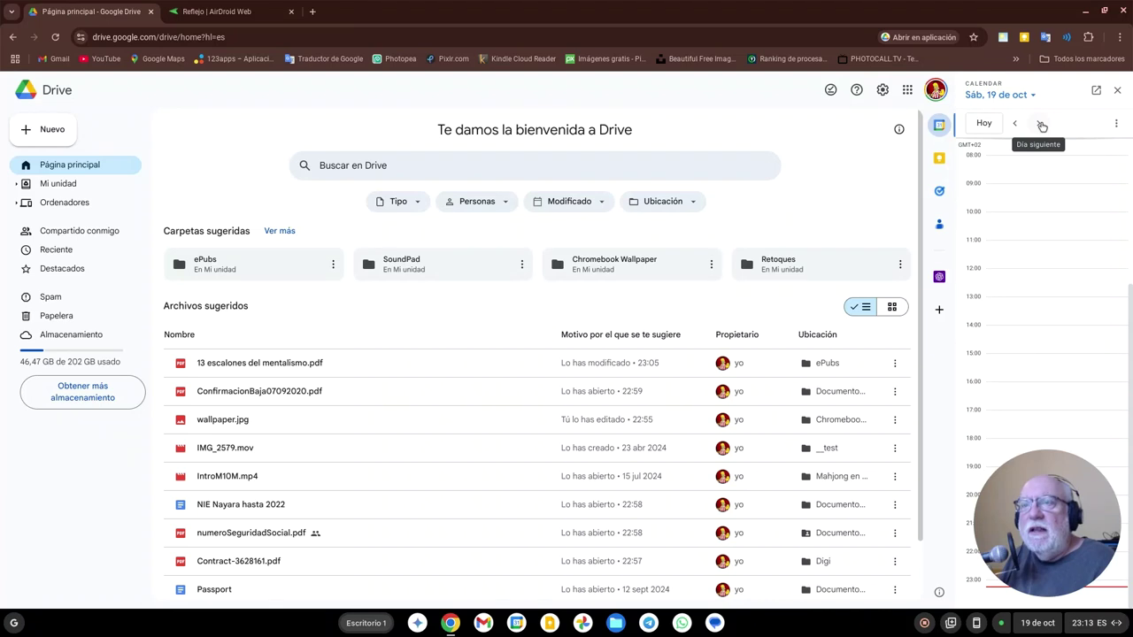
click(1042, 125)
click(1042, 125)
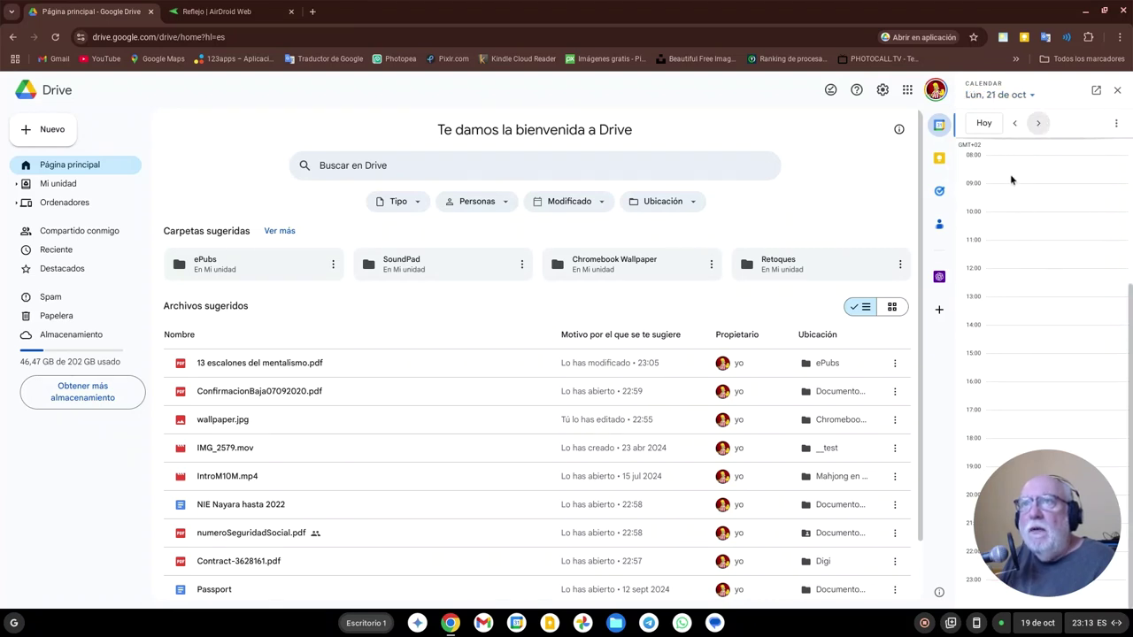
click(1015, 125)
click(1041, 124)
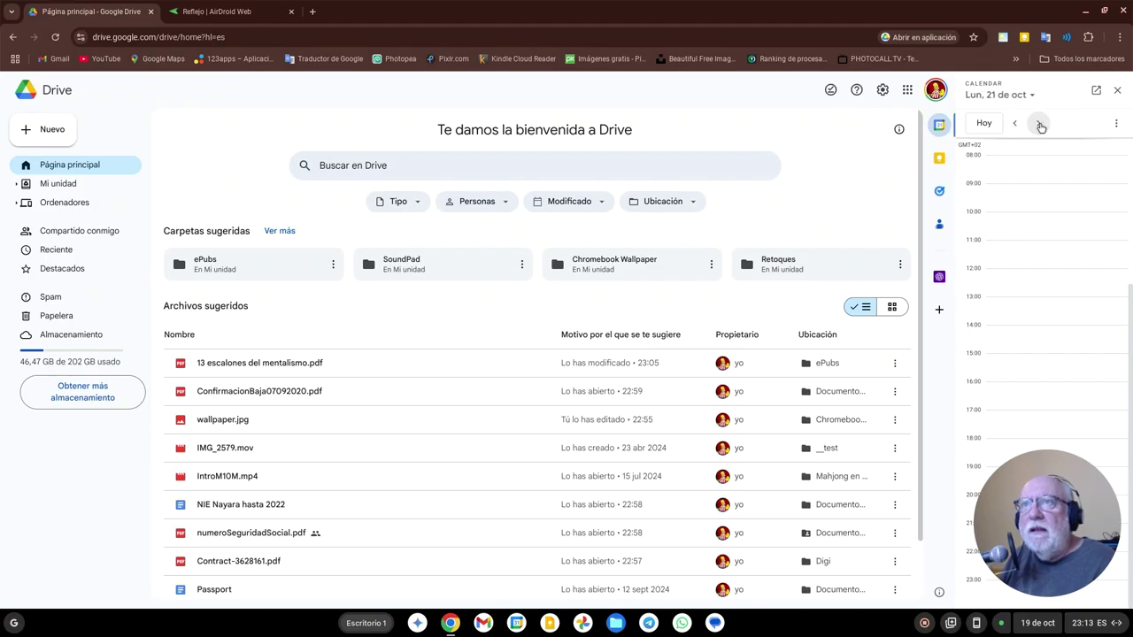
click(1041, 125)
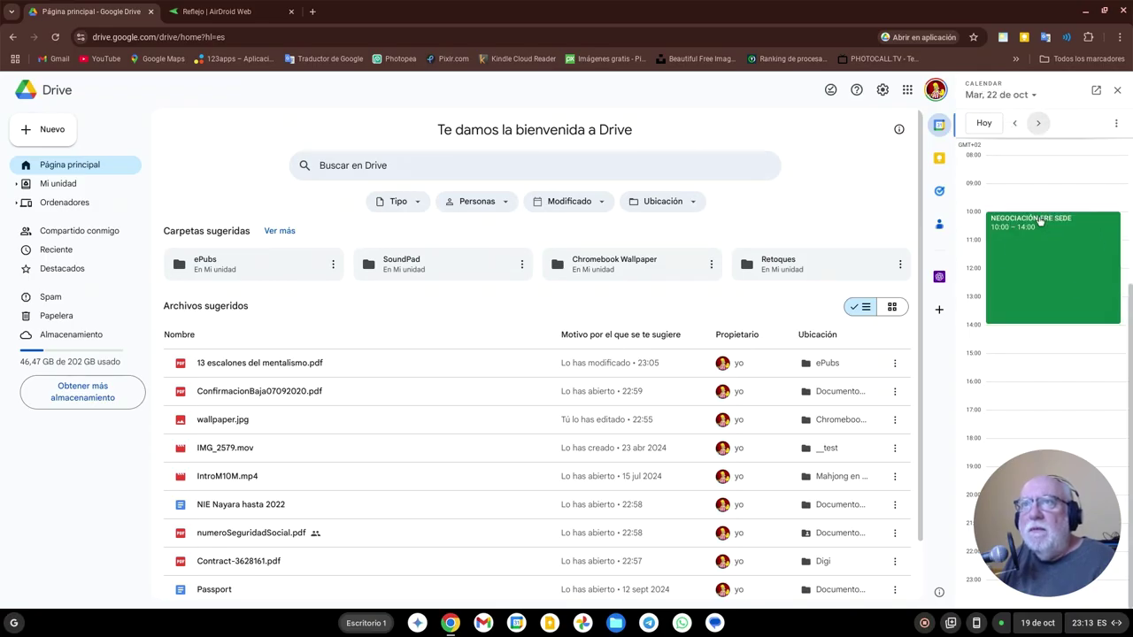
Page the calendar back to Friday 18 October, then forward to Tuesday 22 October.
scroll(1059, 302, up, 1)
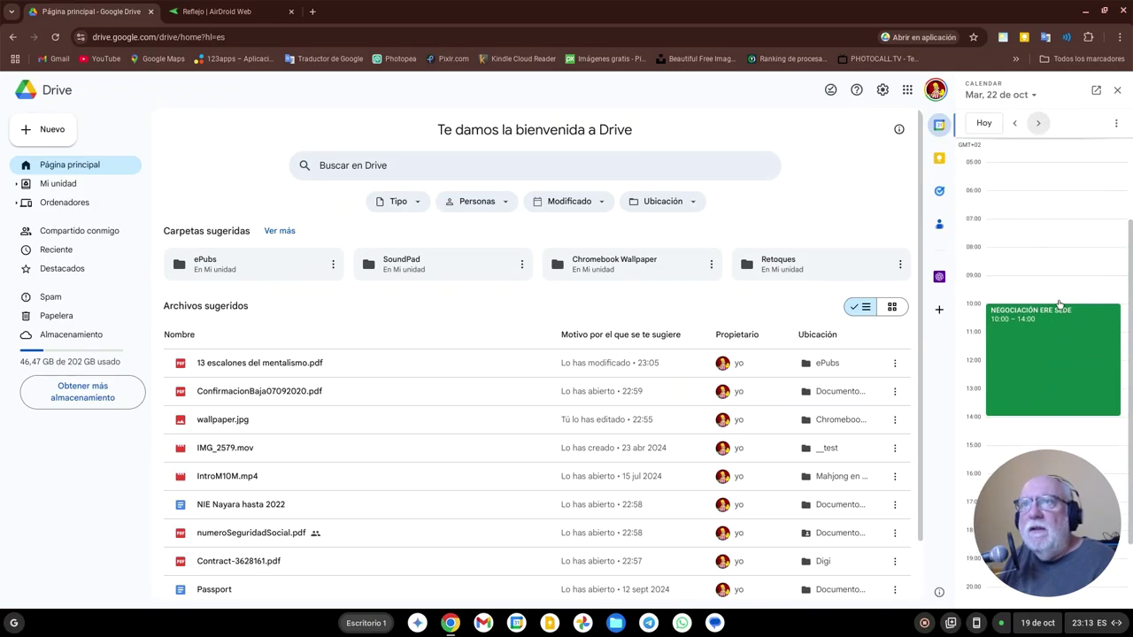
scroll(1059, 302, up, 2)
scroll(1058, 302, down, 2)
scroll(1060, 302, down, 1)
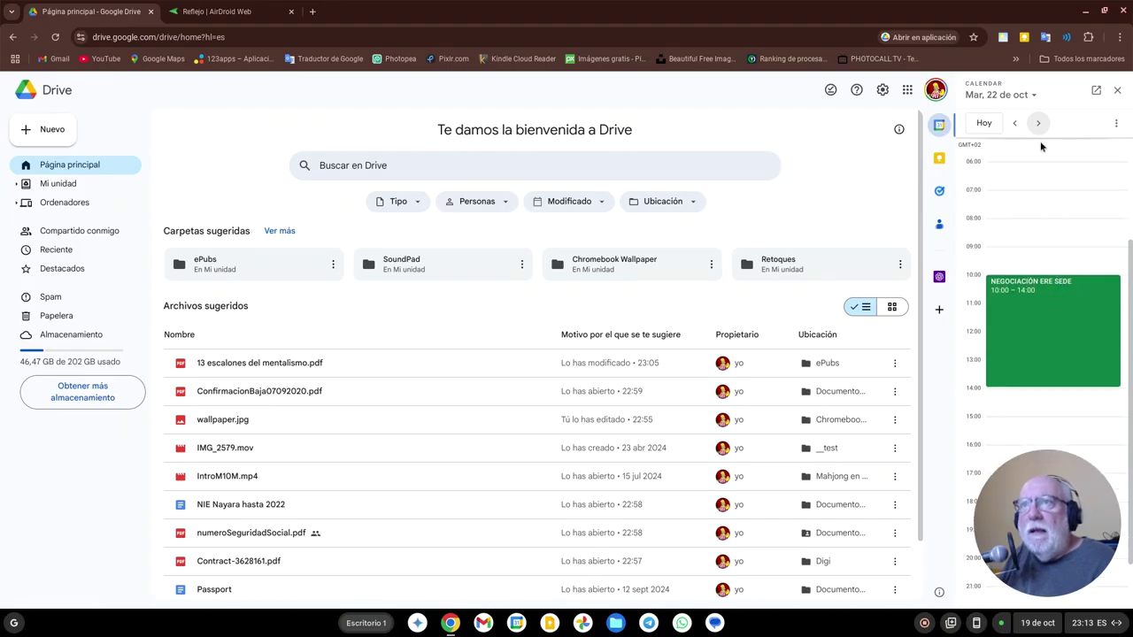
click(1017, 125)
click(1019, 124)
click(1017, 125)
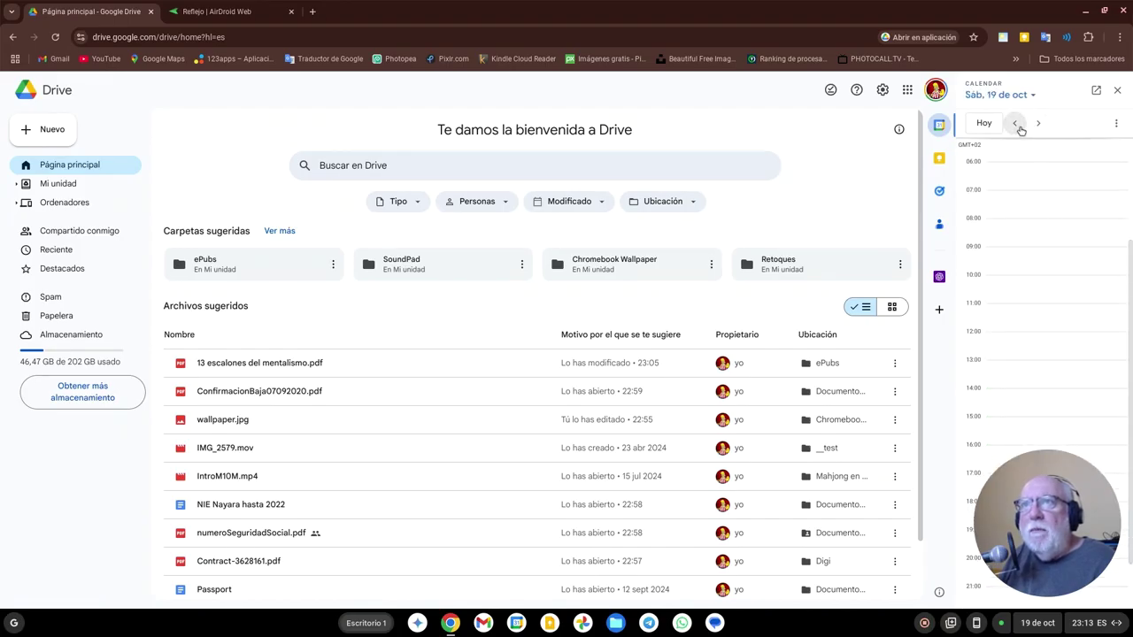
click(1018, 126)
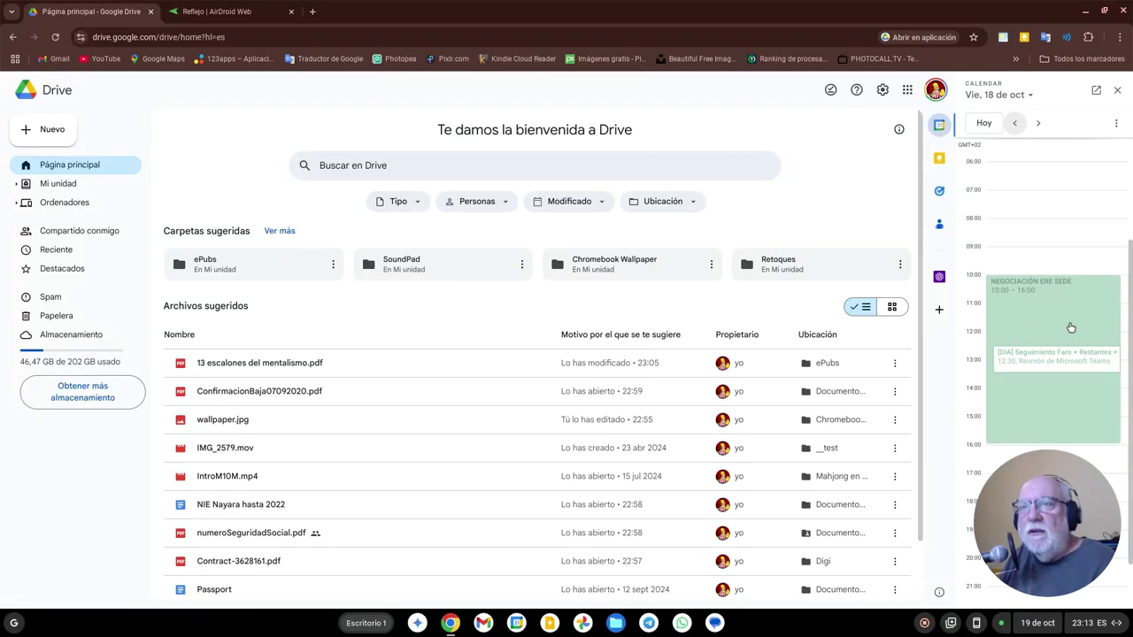
click(1039, 124)
click(1038, 123)
click(1038, 123)
click(1038, 123)
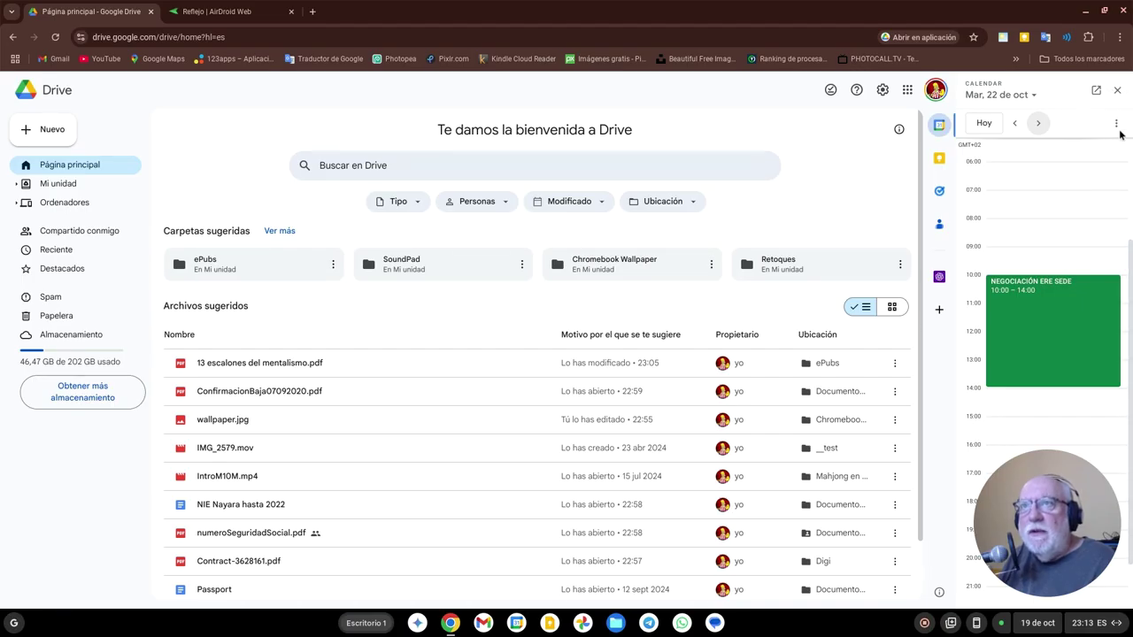
Close the calendar and filter files by Modificado to Últimos 7 días.
click(1117, 91)
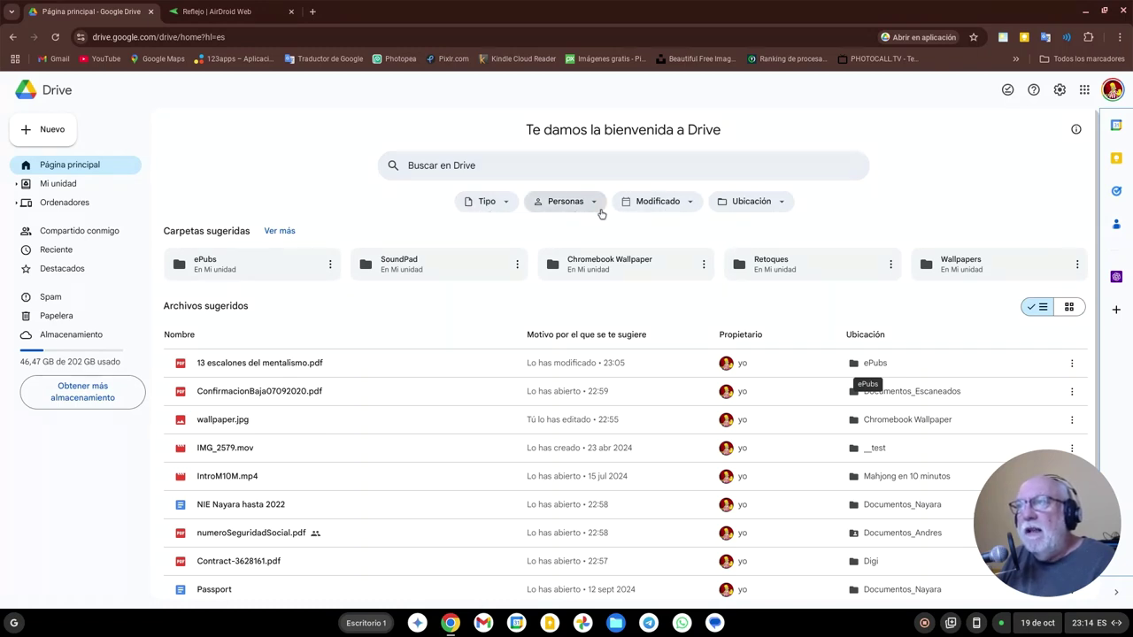
click(693, 206)
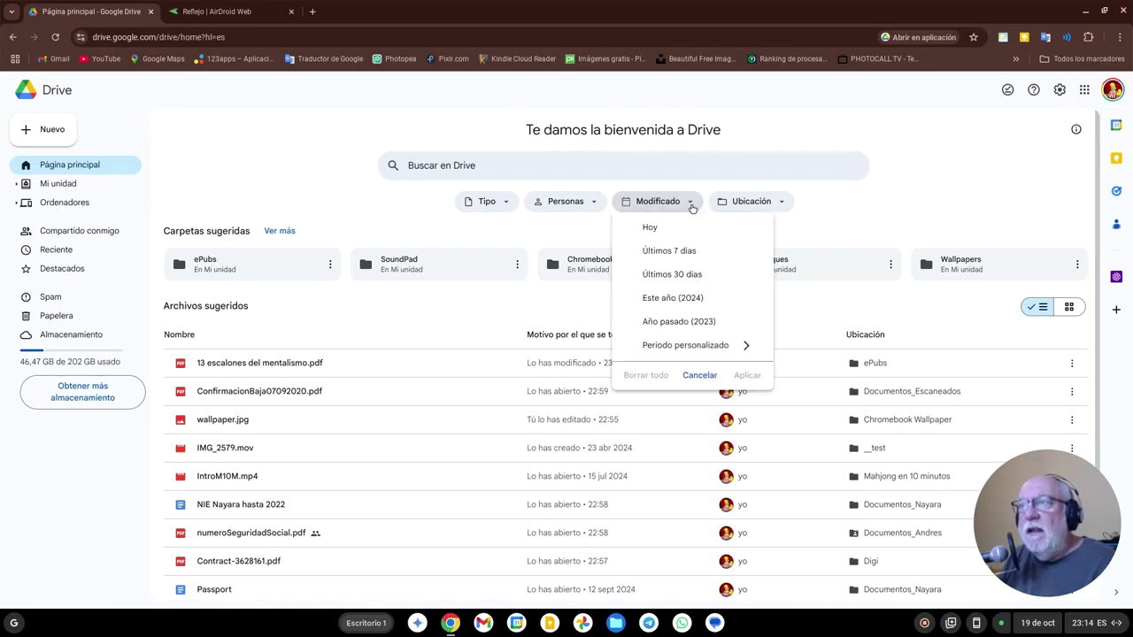
click(668, 252)
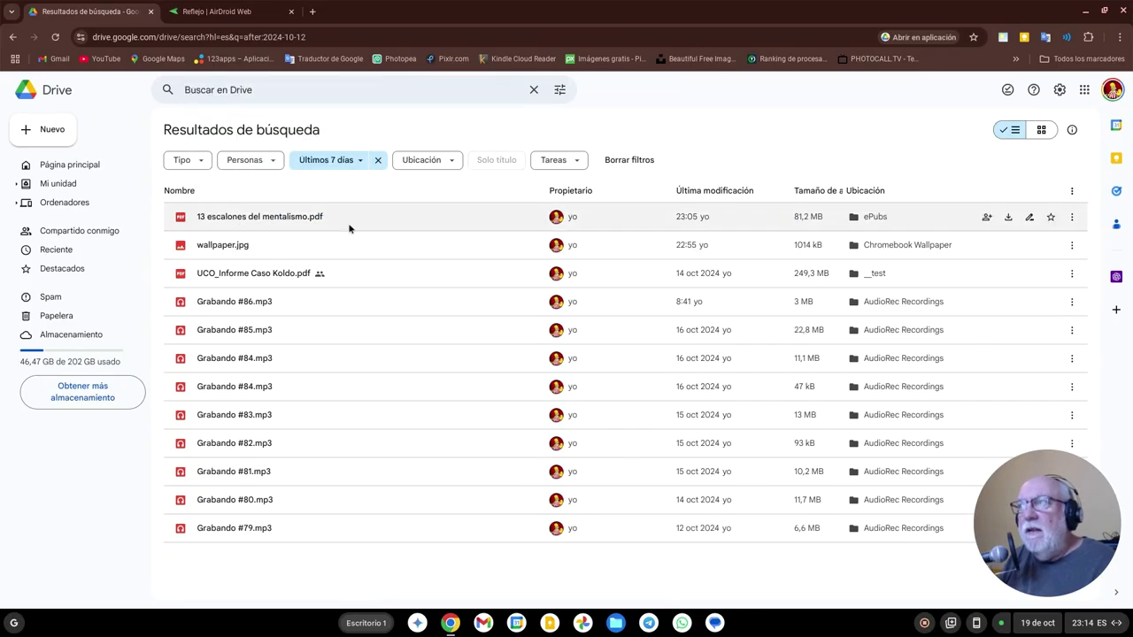
Clear the Últimos 7 días filter and go back to the Página principal view.
click(378, 159)
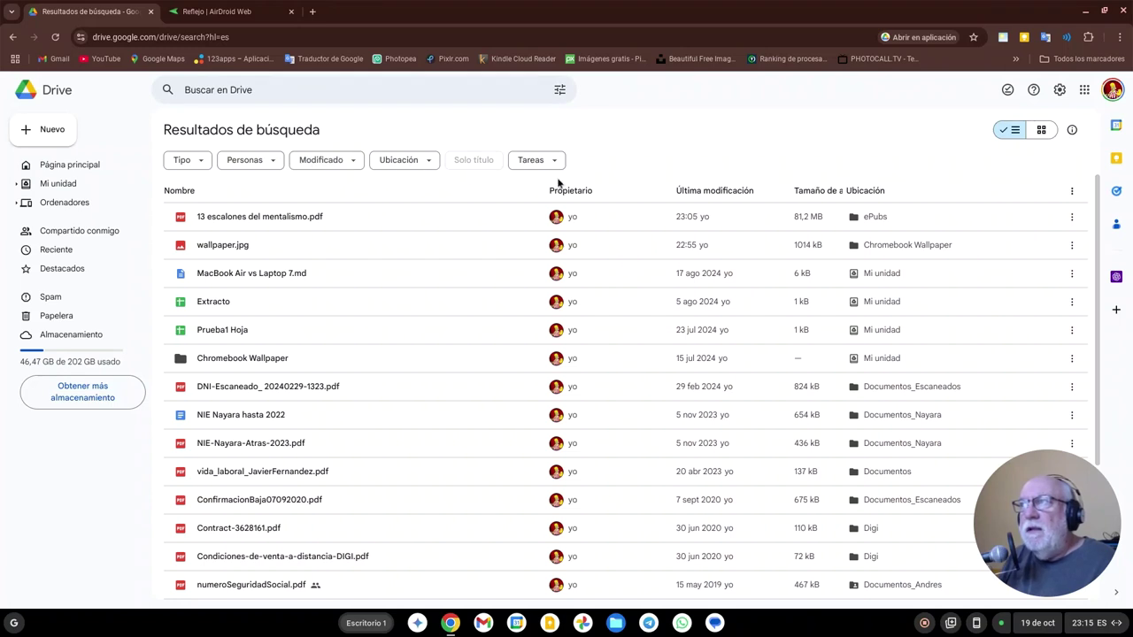
click(79, 165)
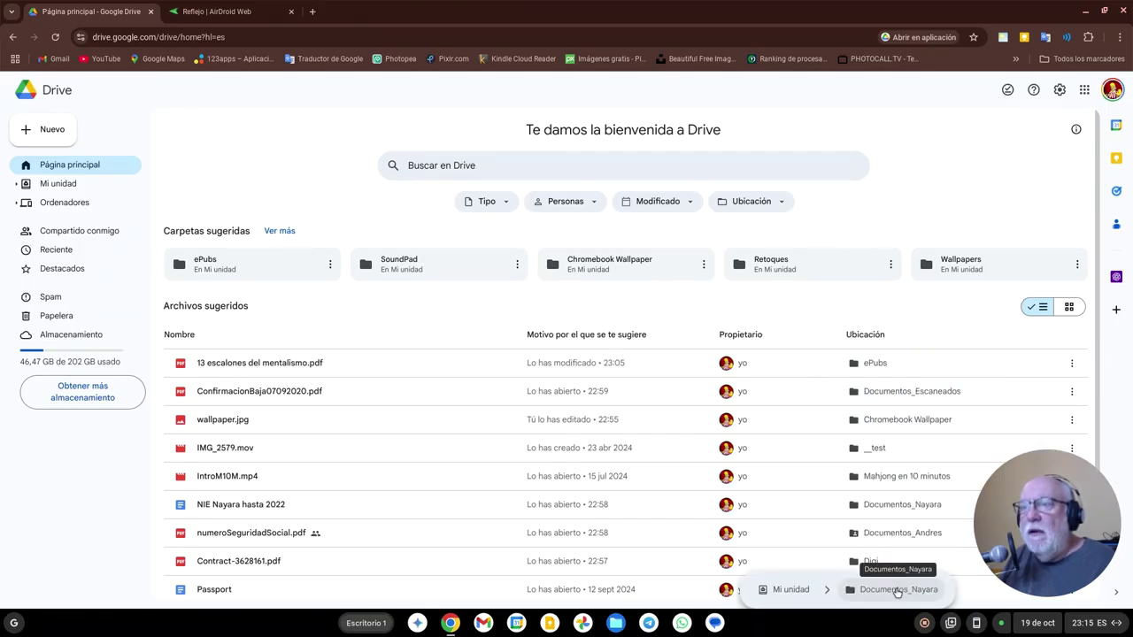
click(1070, 307)
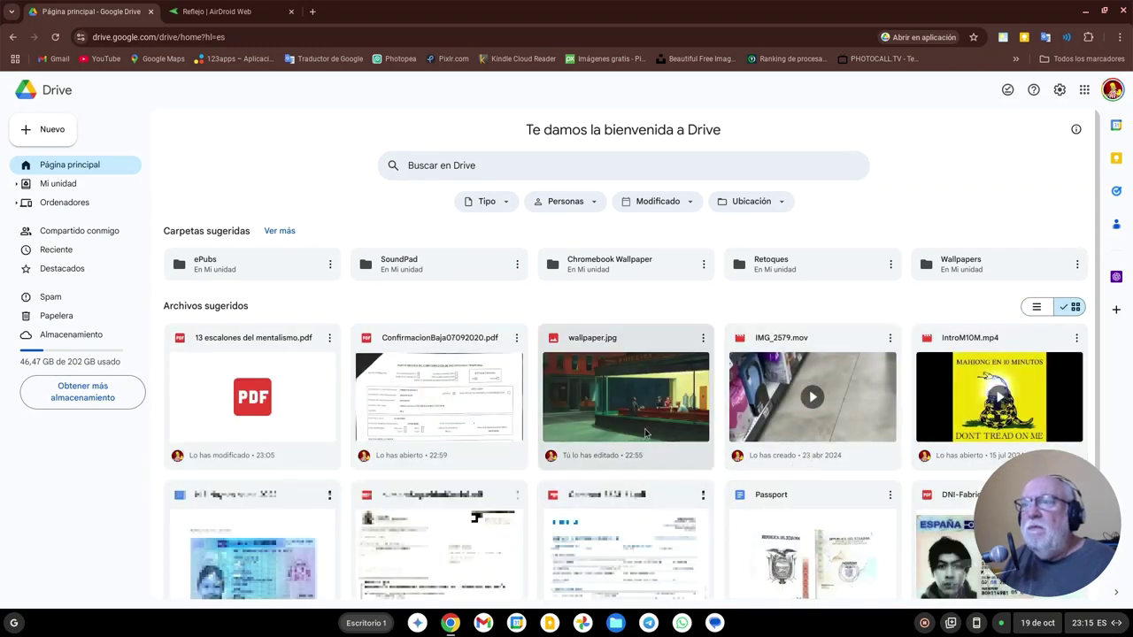
scroll(645, 432, down, 1)
scroll(645, 432, up, 1)
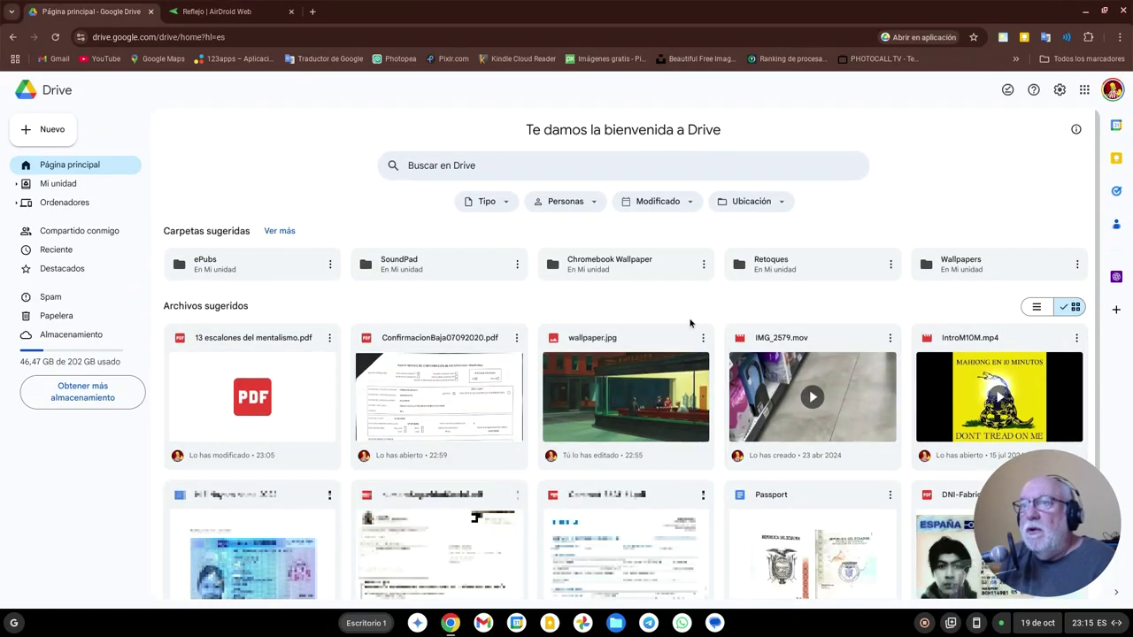
click(1034, 310)
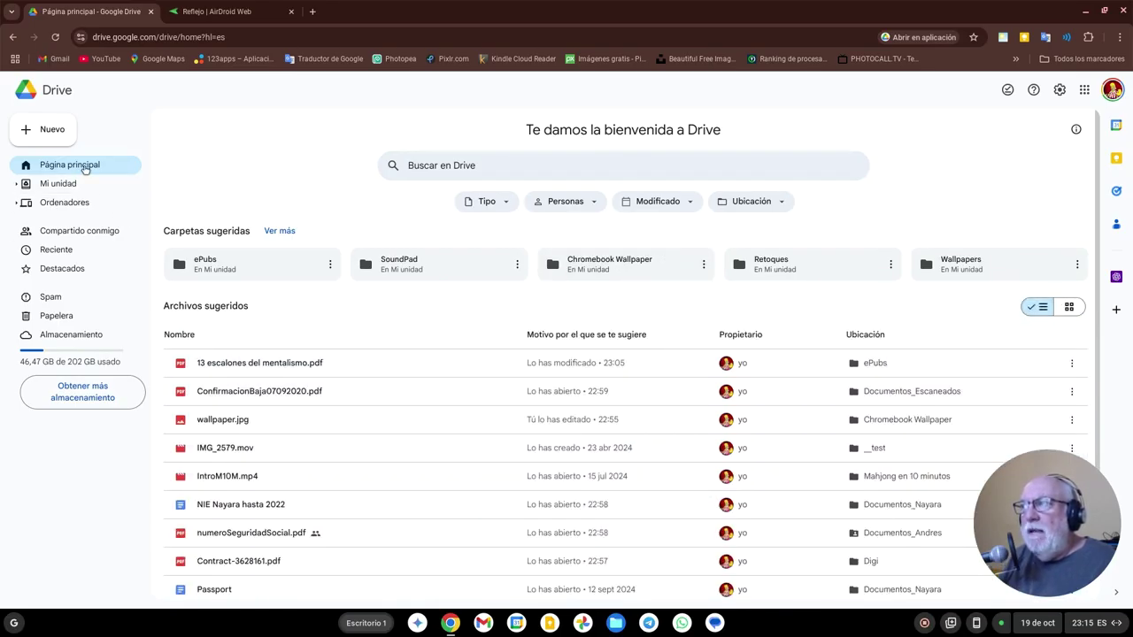
mouse_move(868, 561)
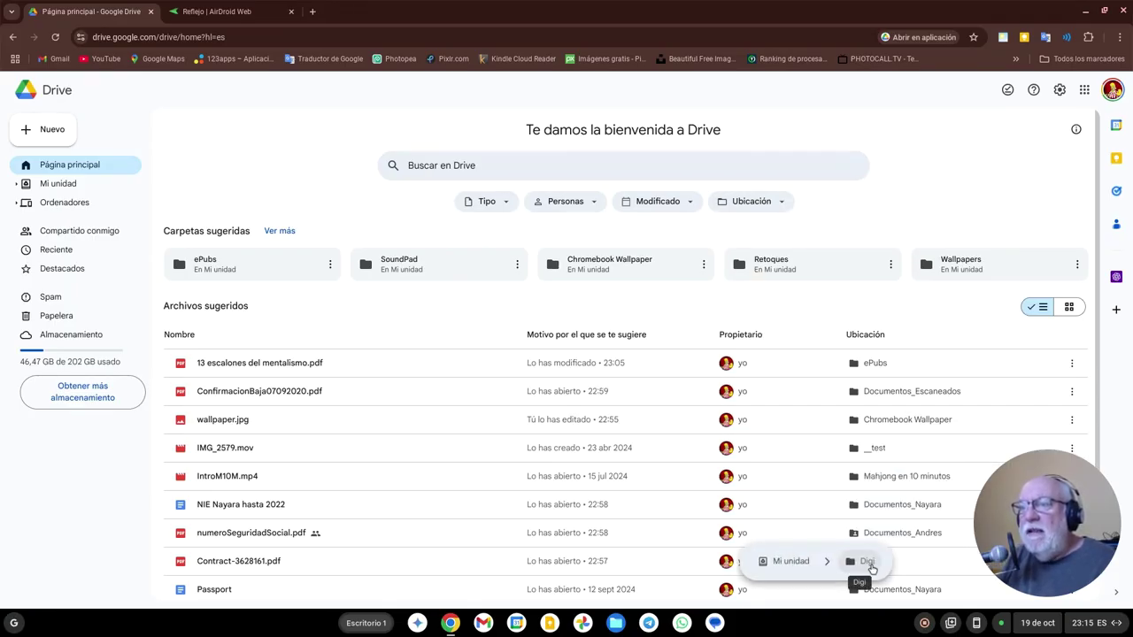
click(867, 563)
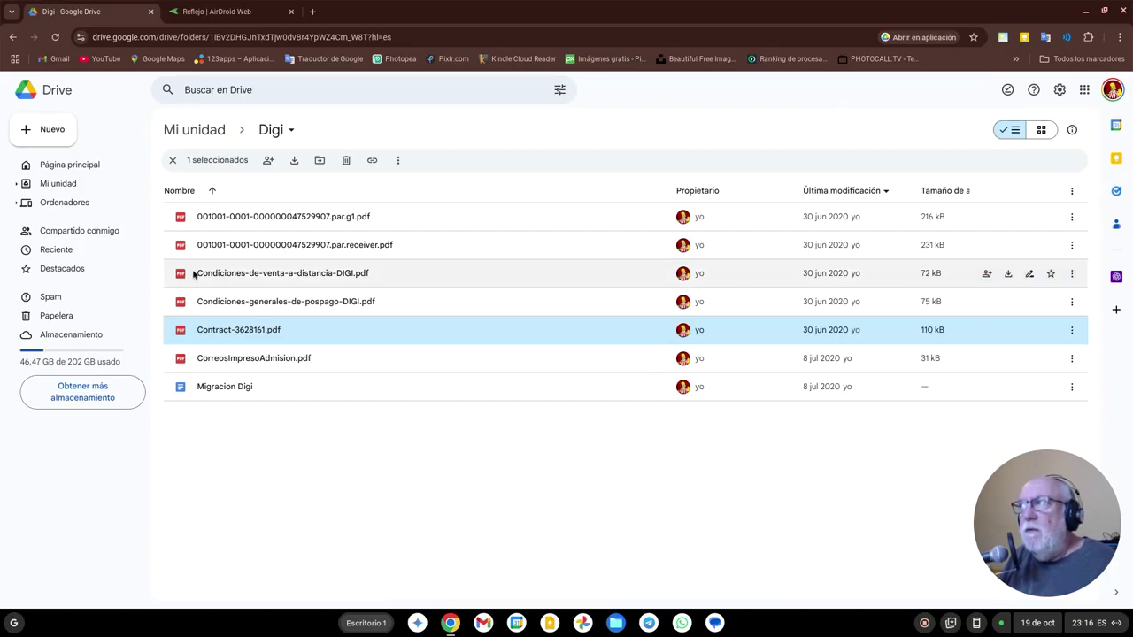
click(69, 166)
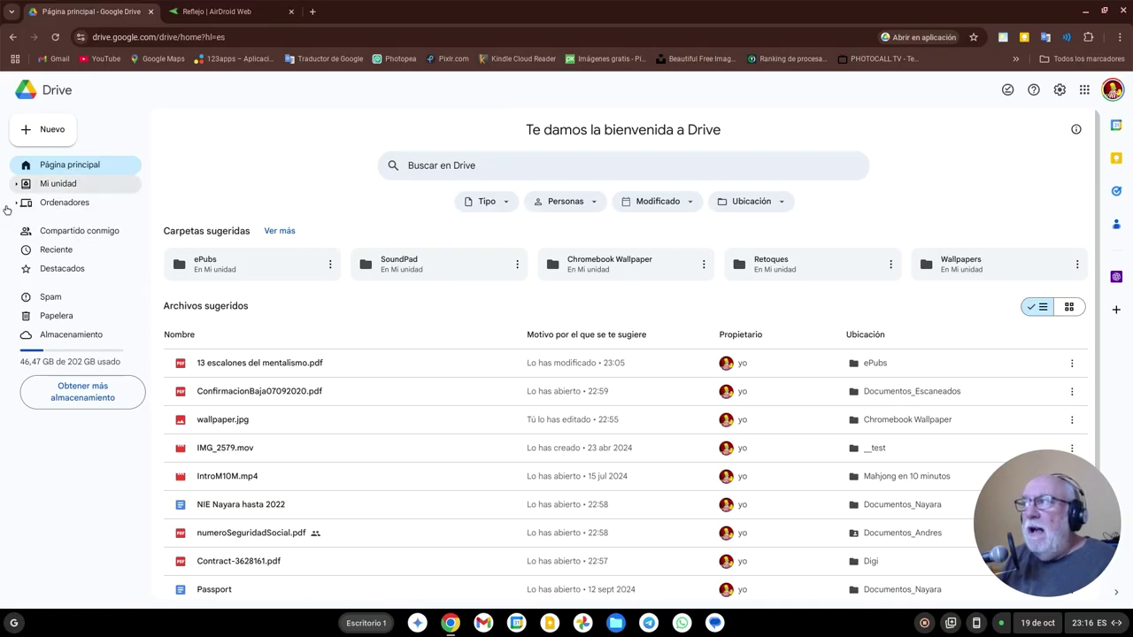
Go to Mi unidad and enter the Declaraciones de RENTA folder.
click(62, 186)
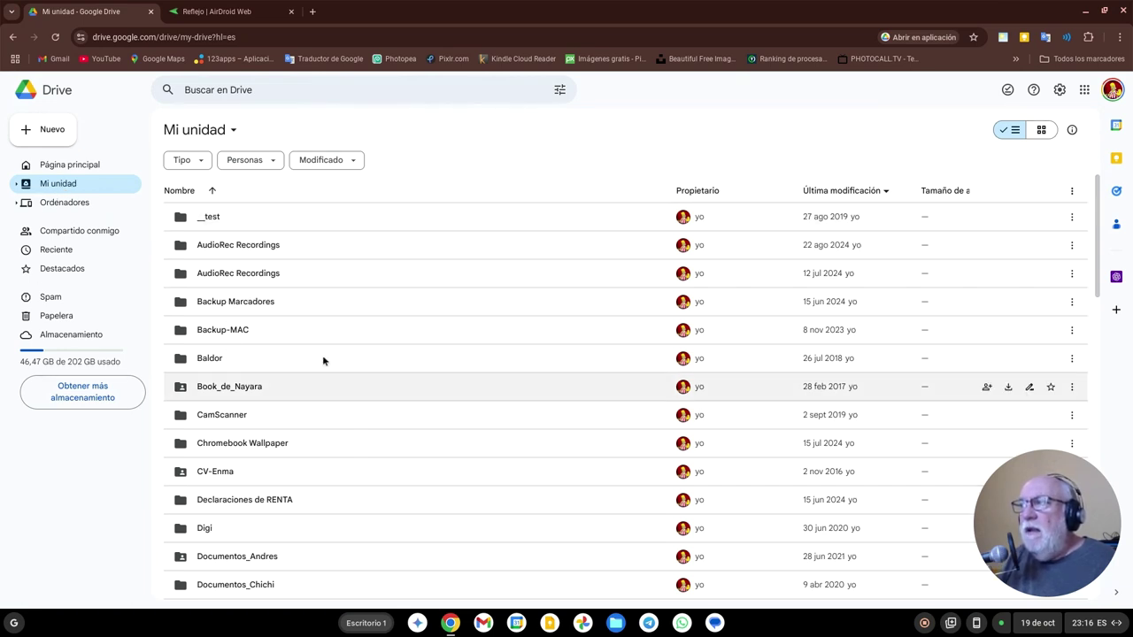
double_click(221, 502)
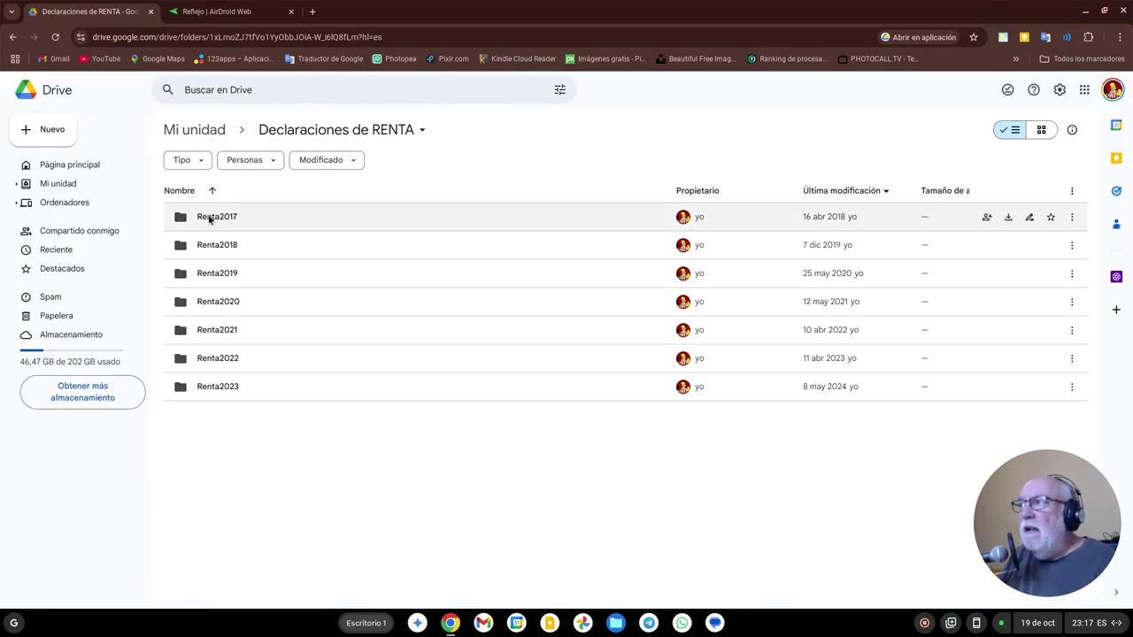
Enter the Renta2017 subfolder of Declaraciones de RENTA.
click(427, 132)
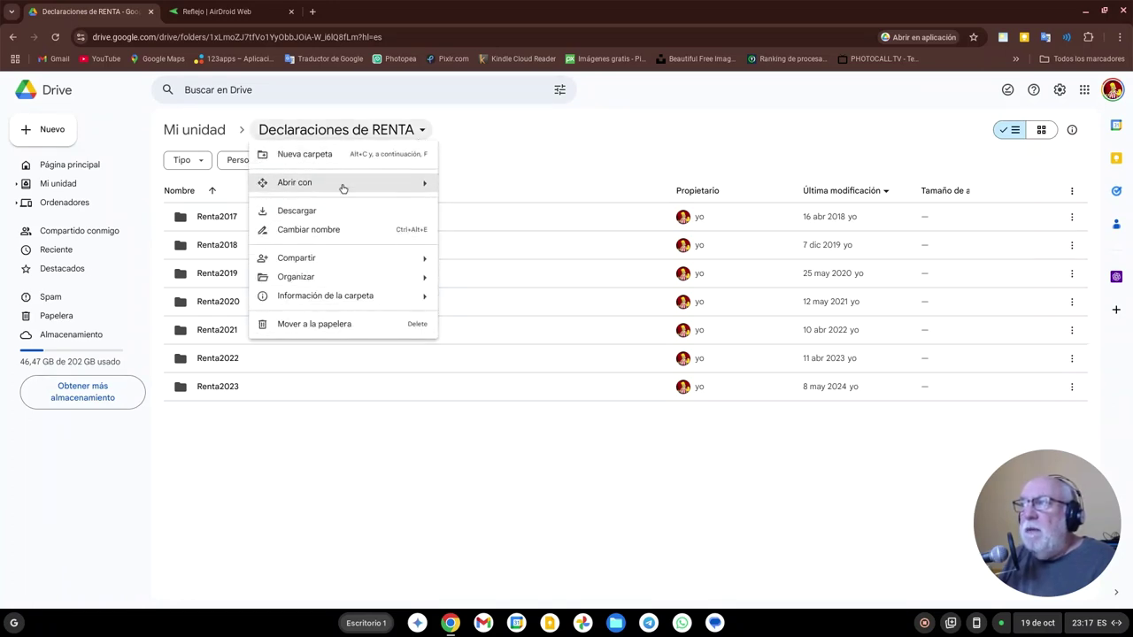
click(580, 152)
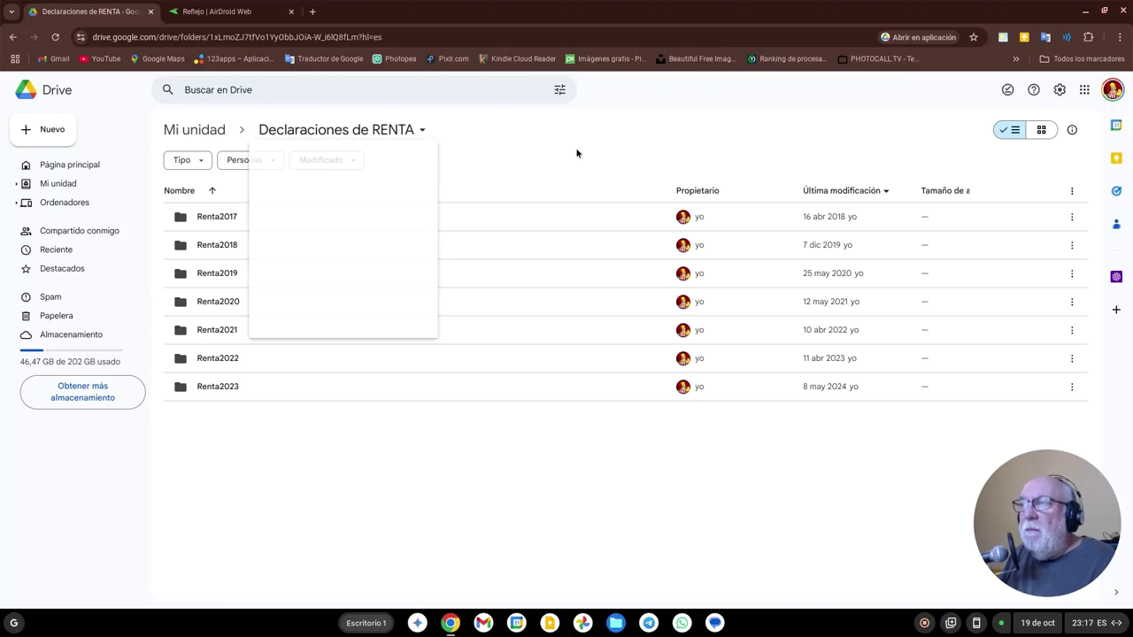
double_click(220, 221)
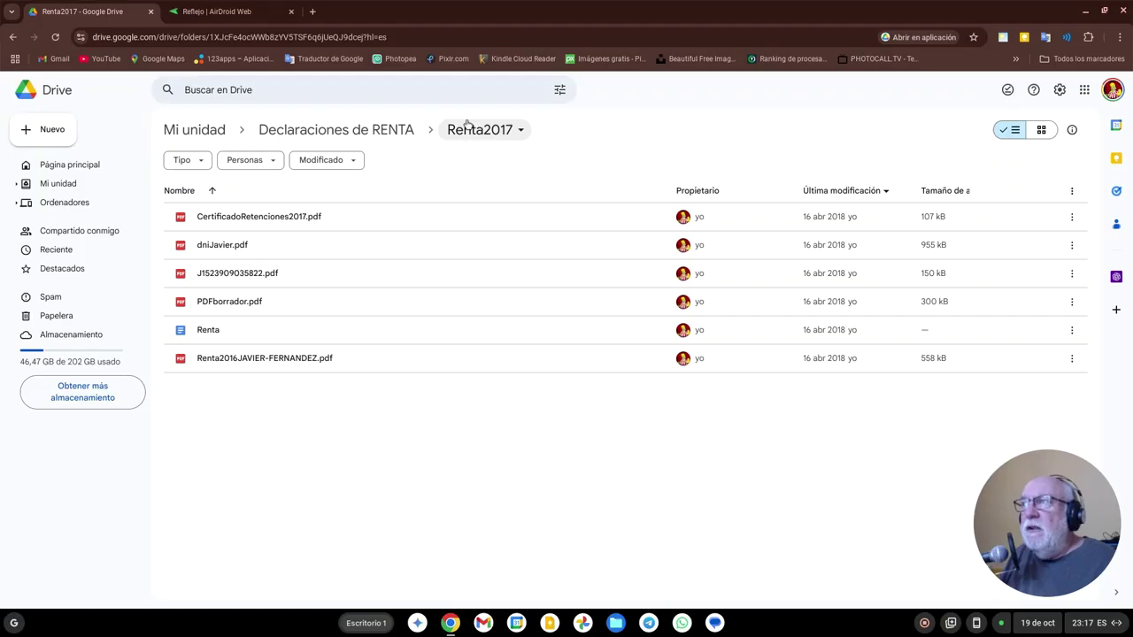
mouse_move(268, 254)
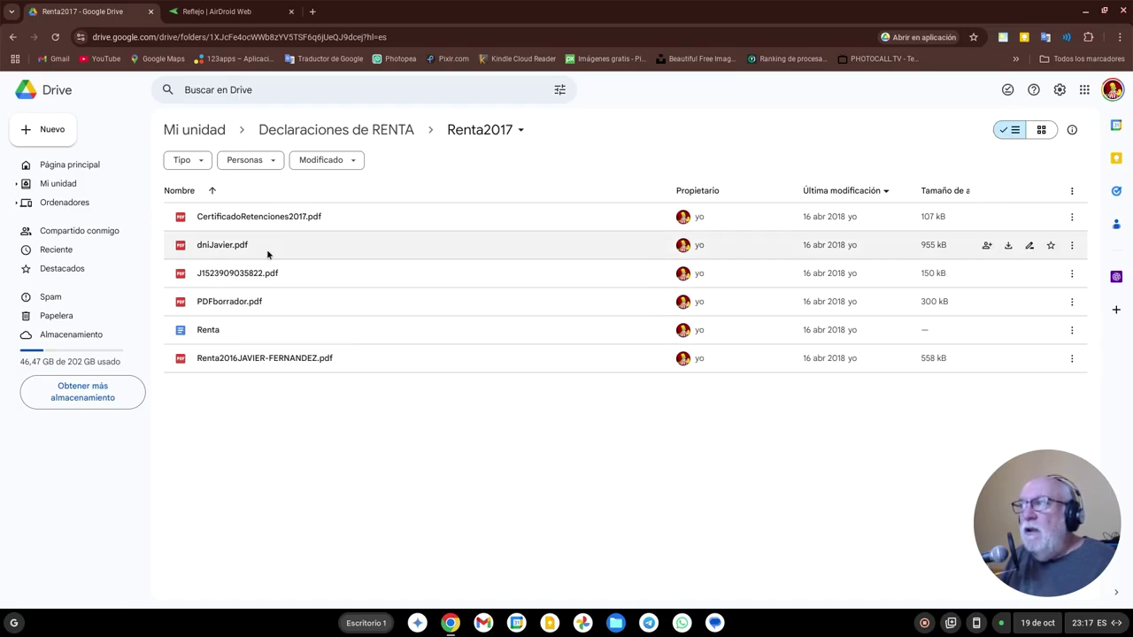
Show CertificadoRetenciones2017.pdf's Detalles panel, then switch to its Actividad history.
click(449, 225)
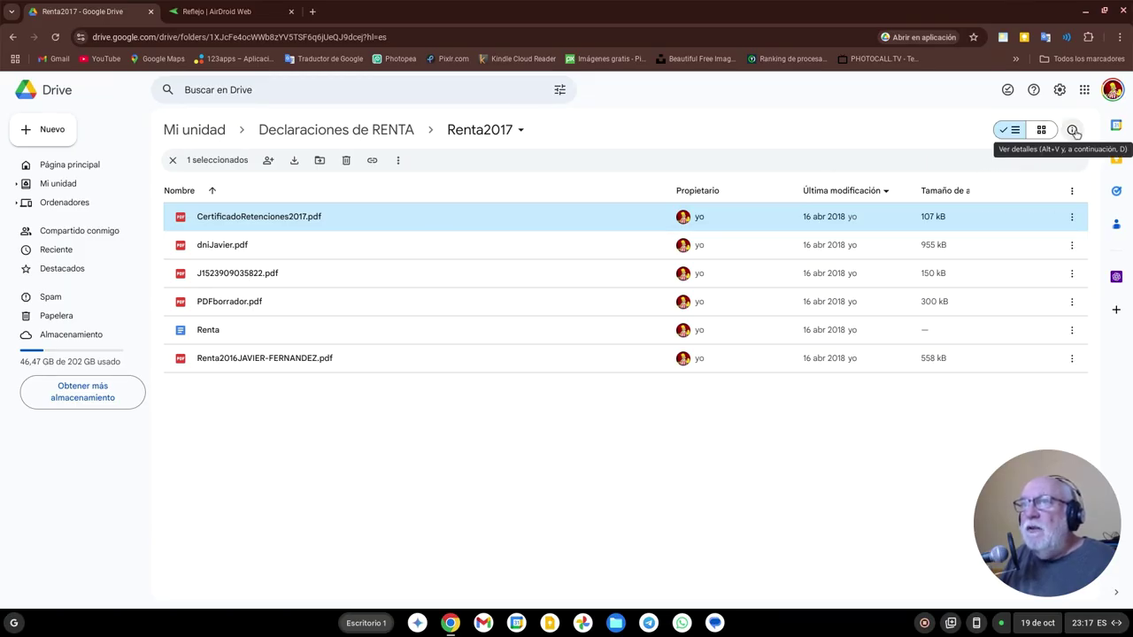
click(1073, 131)
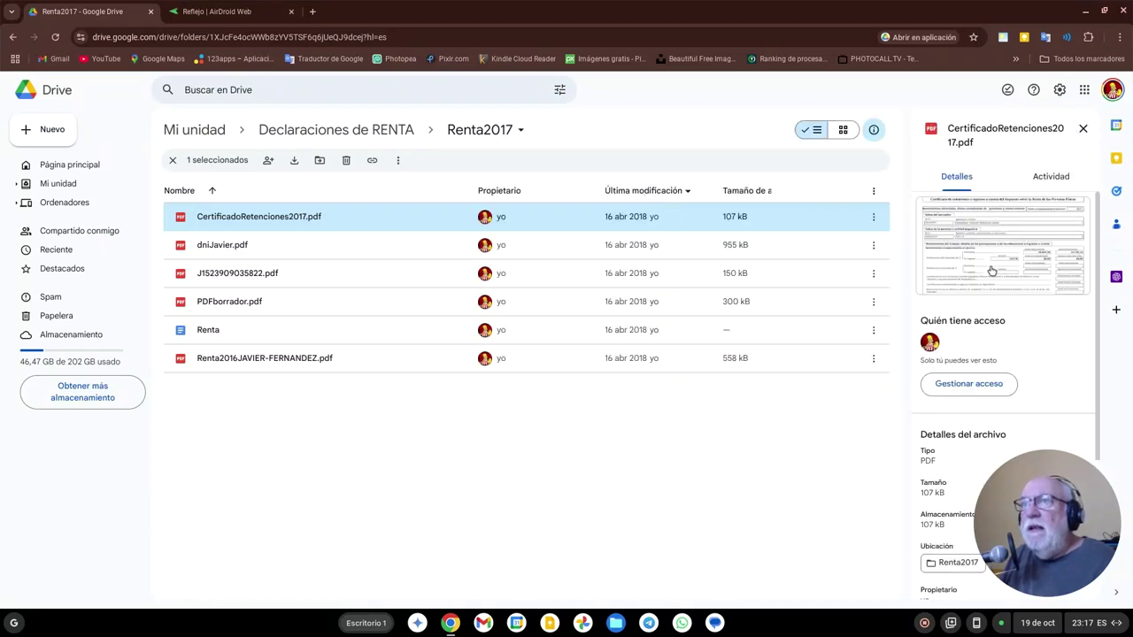
scroll(1014, 306, down, 2)
scroll(1023, 312, down, 1)
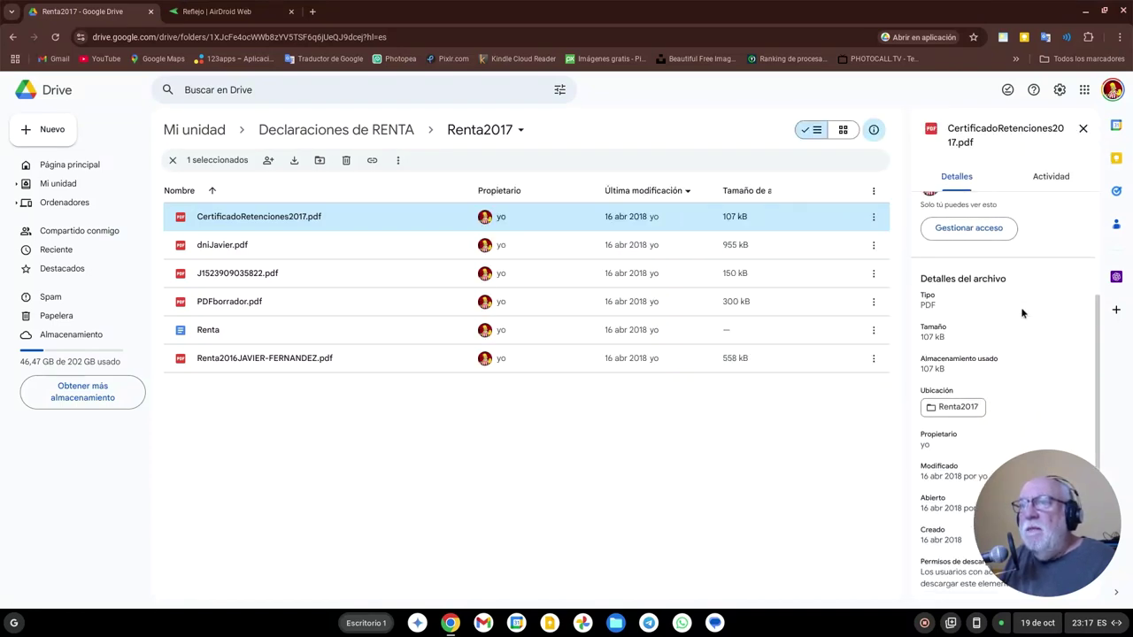
scroll(1021, 315, down, 1)
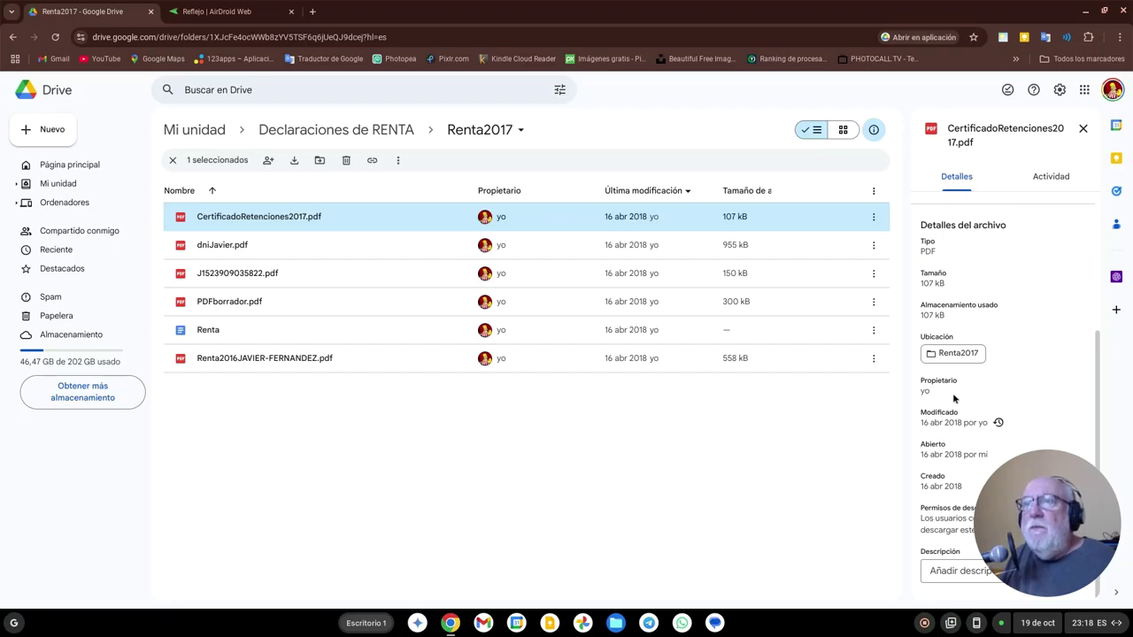
click(1063, 177)
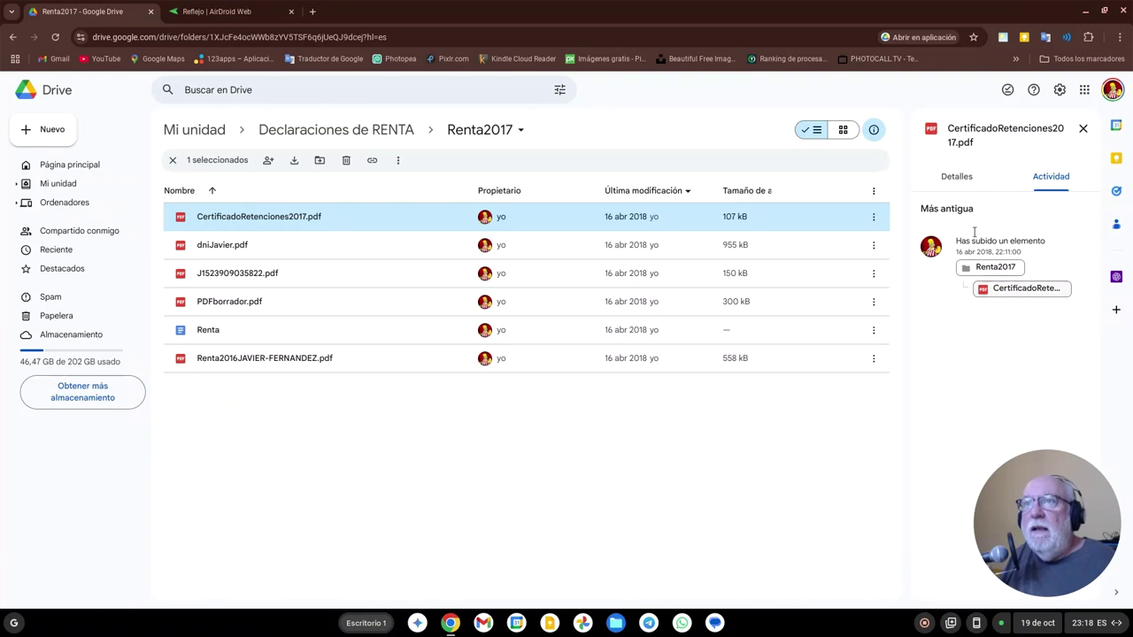
Switch back to Detalles and close the side panel over Renta2017.
click(956, 176)
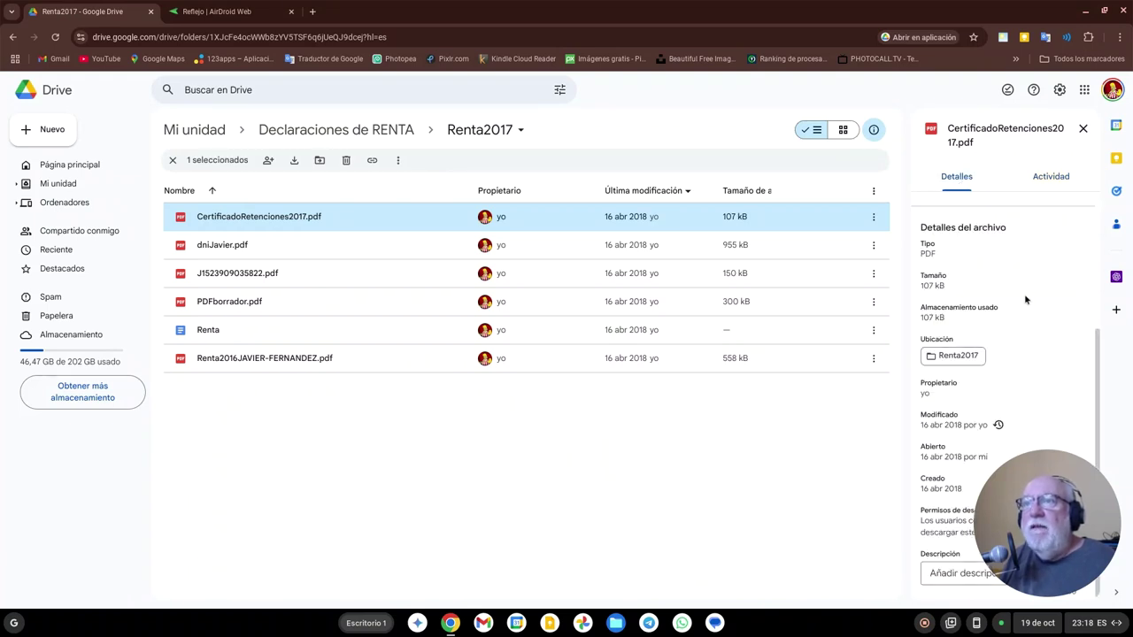
click(1083, 128)
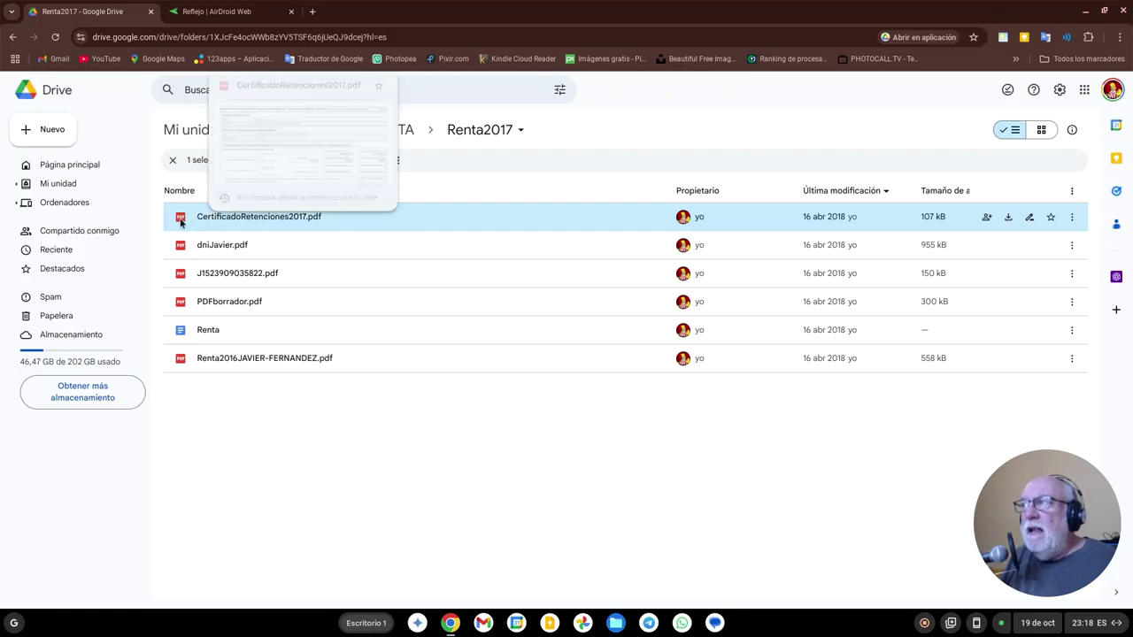
mouse_move(1050, 217)
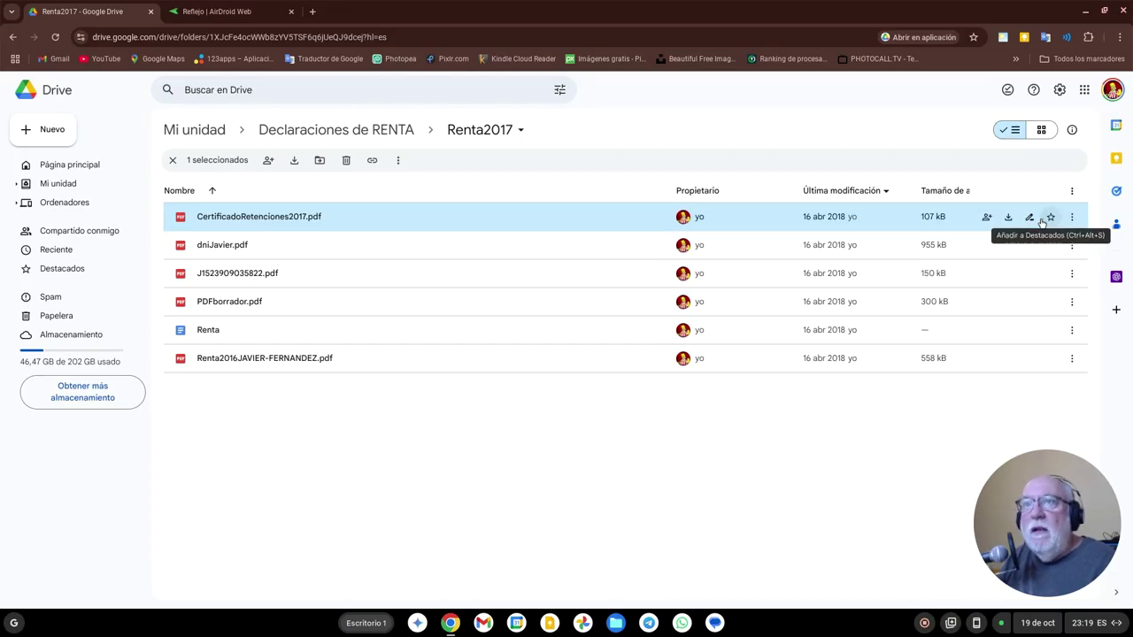
Star CertificadoRetenciones2017.pdf and bring up its Más acciones menu.
click(1051, 218)
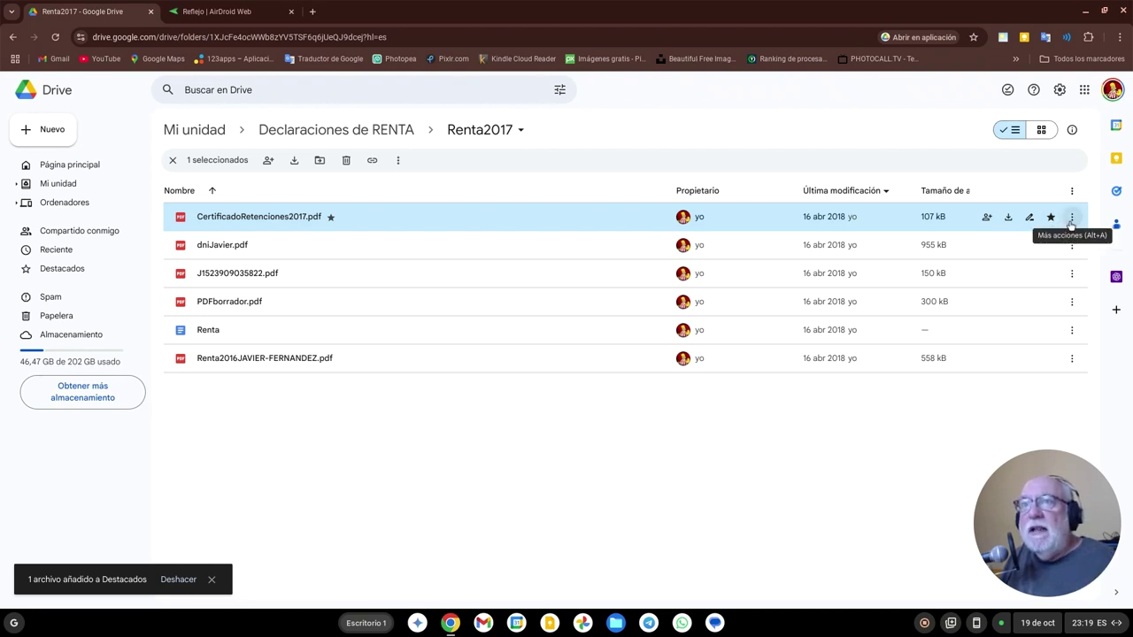
click(1071, 222)
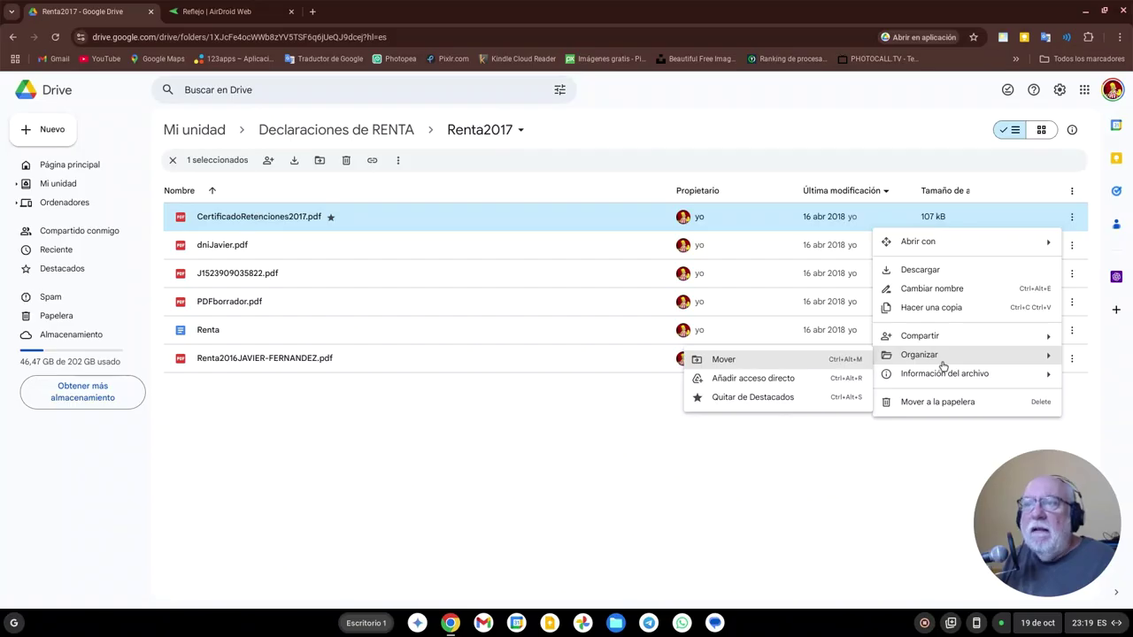
mouse_move(944, 373)
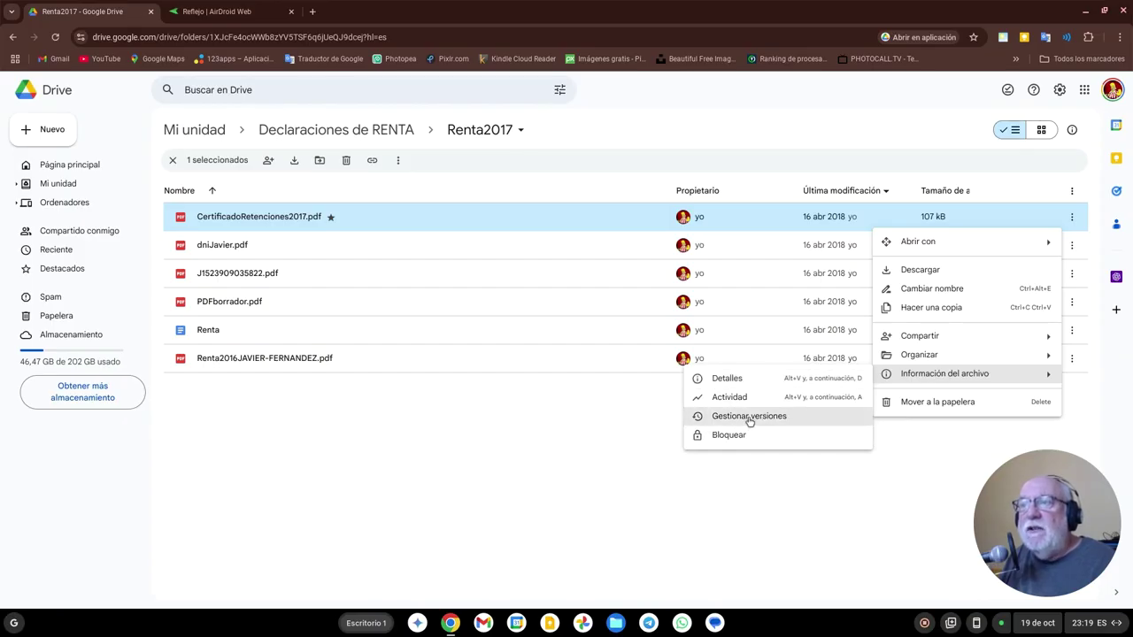
Review the certificate's Gestionar versiones dialog, then close it.
click(749, 417)
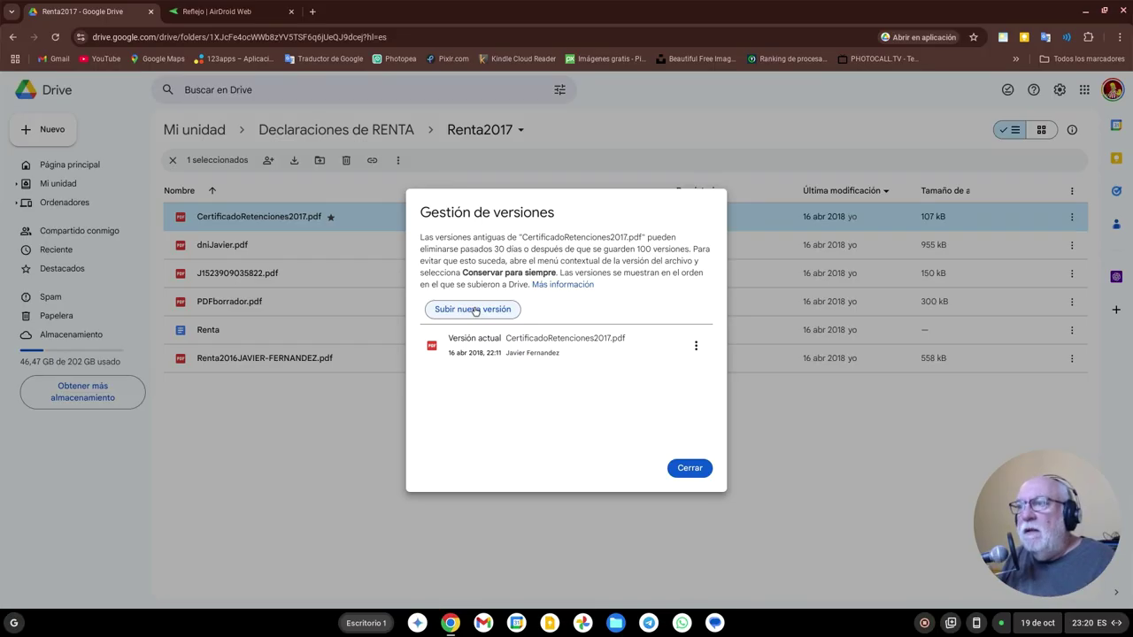
click(690, 469)
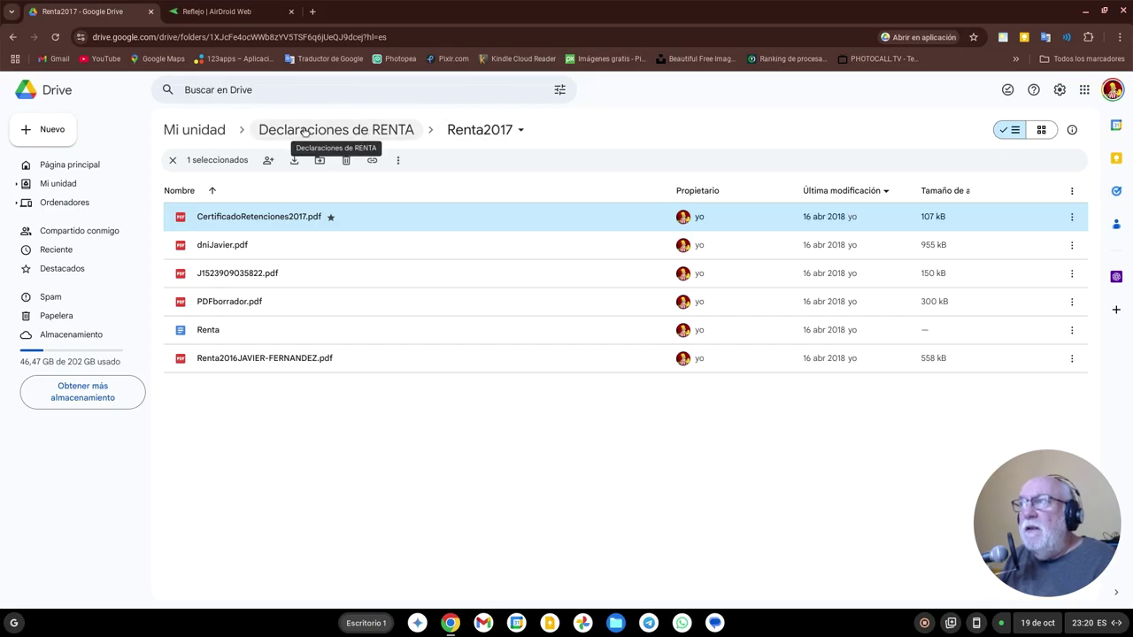
From Declaraciones de RENTA, enter Renta2020 and star the DeclaracionIndividual tax PDF.
click(339, 132)
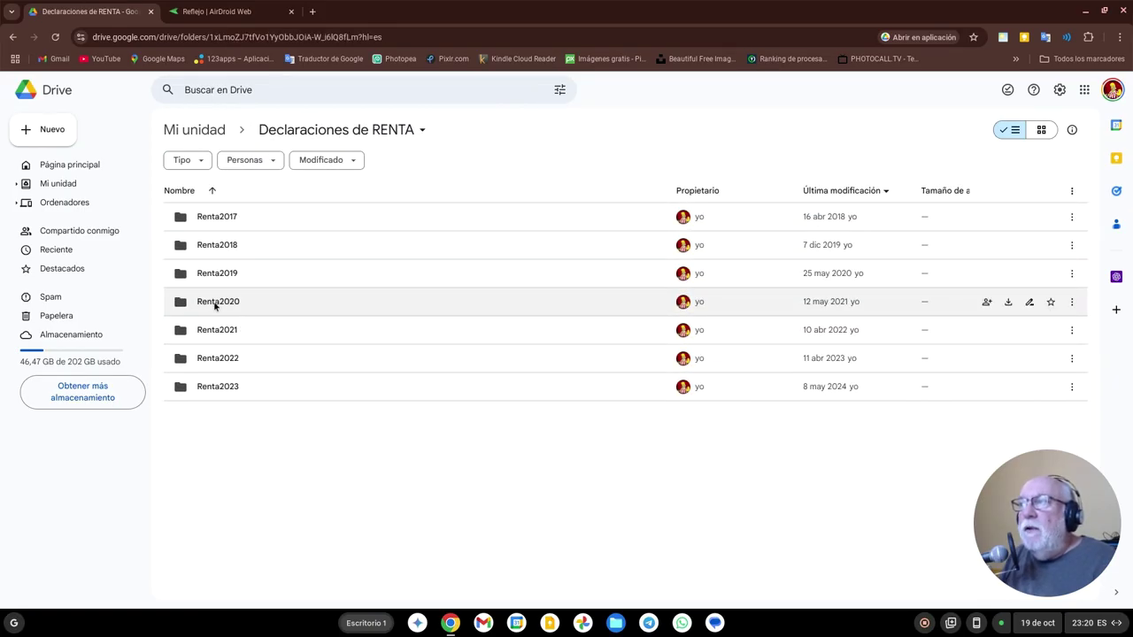
double_click(215, 303)
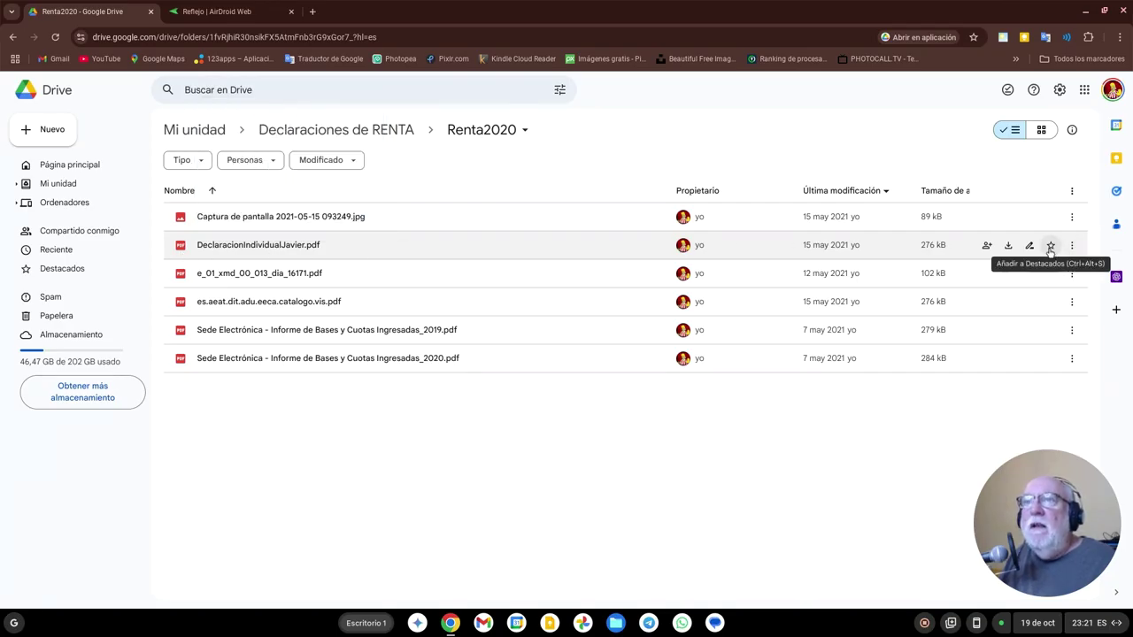
click(1051, 247)
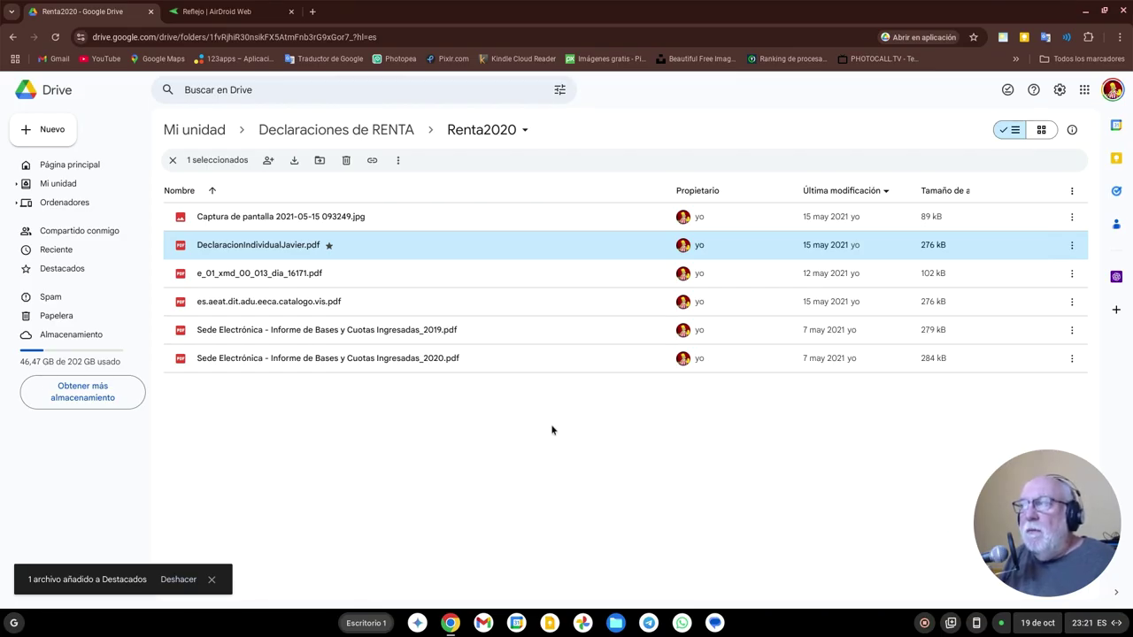
Return to Mi unidad and look inside the Wintablet shared folder.
click(195, 130)
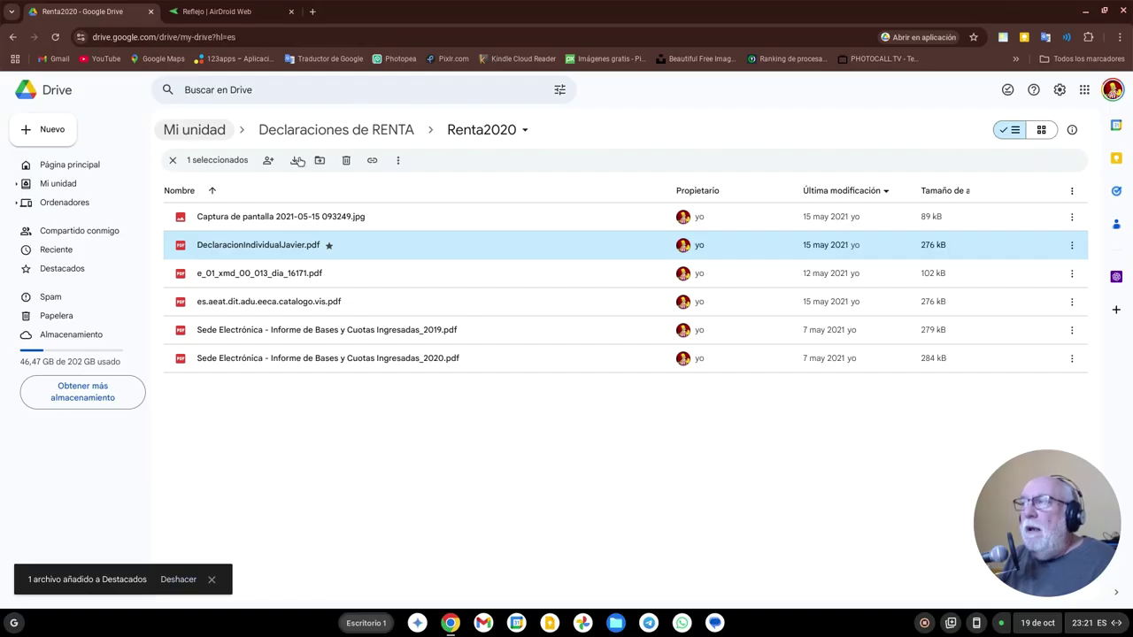
scroll(369, 256, down, 2)
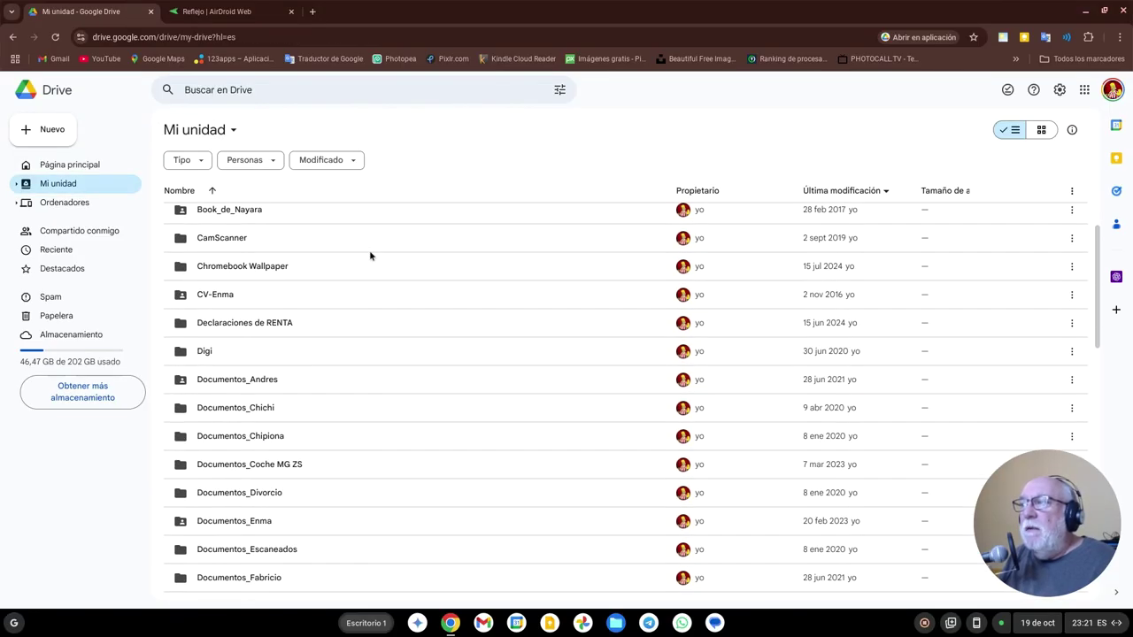
scroll(370, 256, down, 1)
scroll(370, 256, down, 1)
scroll(370, 256, down, 1)
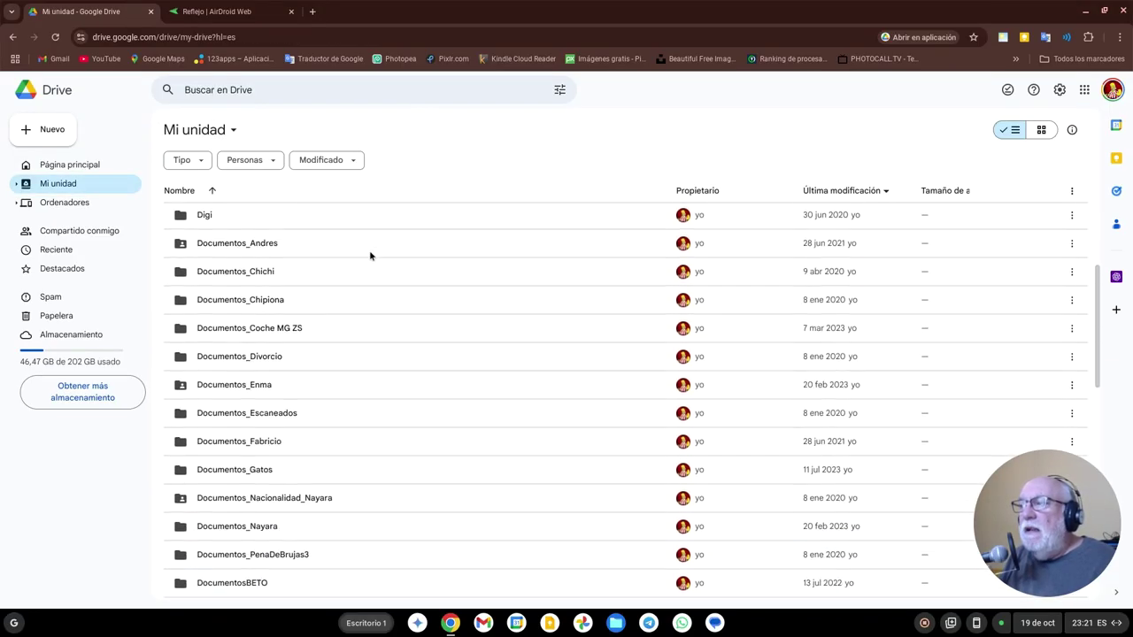
scroll(370, 255, down, 2)
scroll(370, 256, down, 2)
scroll(370, 256, down, 2)
scroll(369, 257, down, 2)
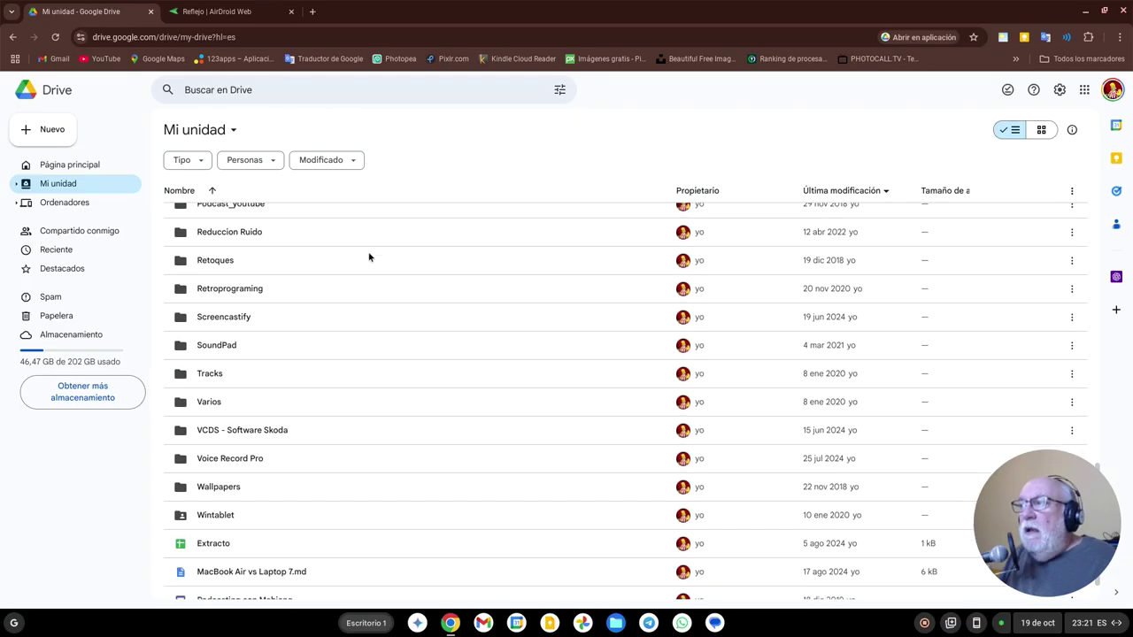
scroll(369, 257, down, 2)
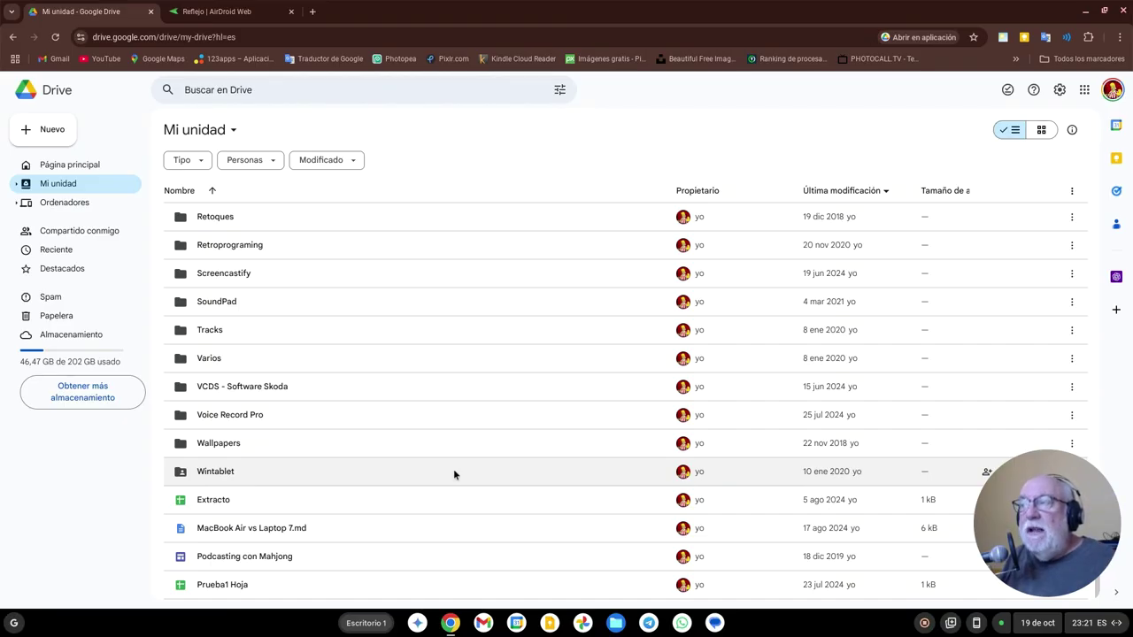
double_click(224, 471)
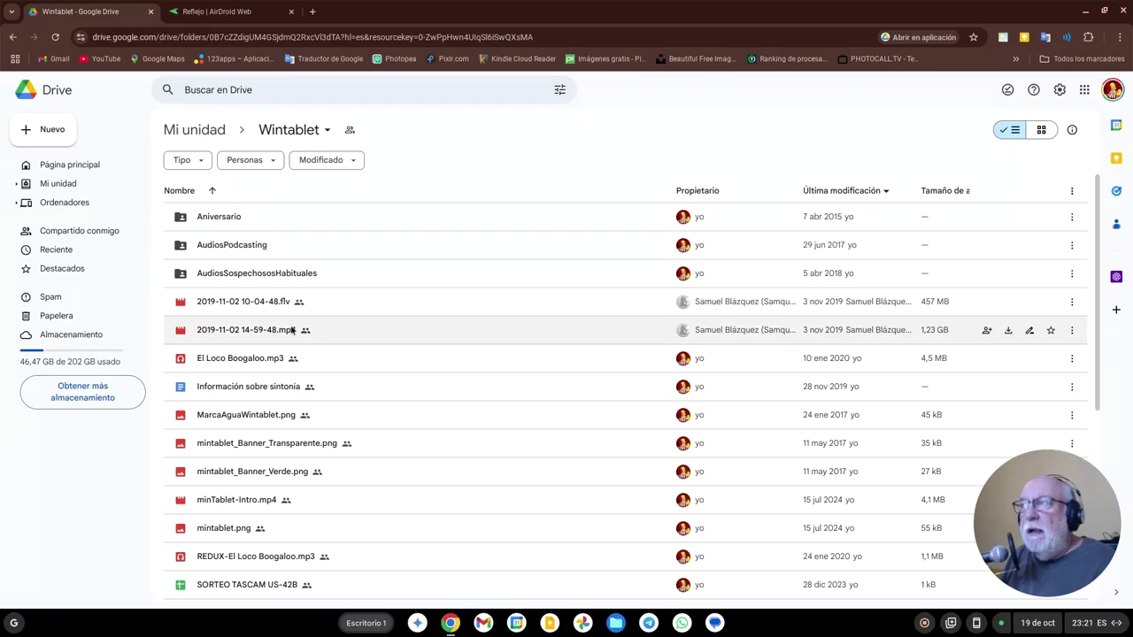
Back in Mi unidad, select the Prueba1 Hoja spreadsheet.
click(185, 130)
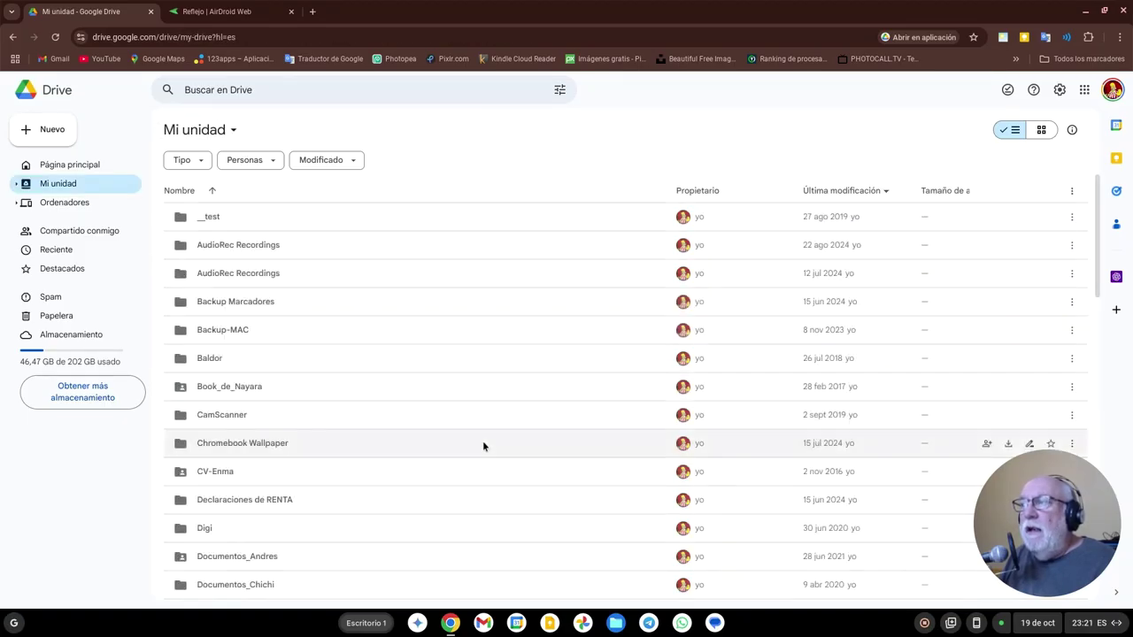
scroll(419, 455, down, 5)
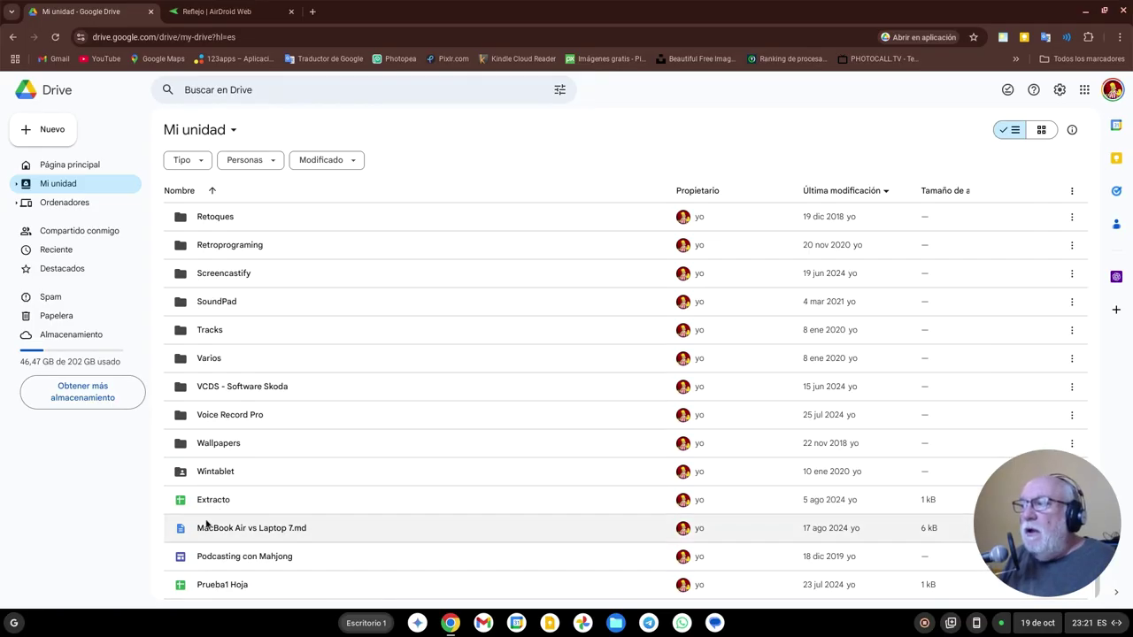
mouse_move(252, 528)
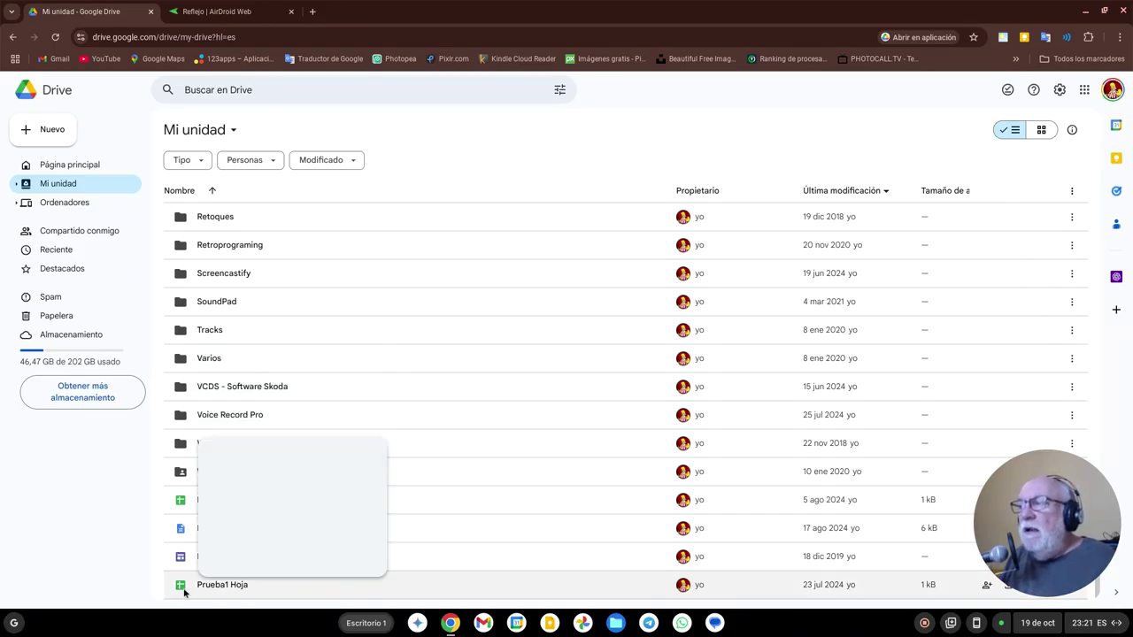
mouse_move(223, 585)
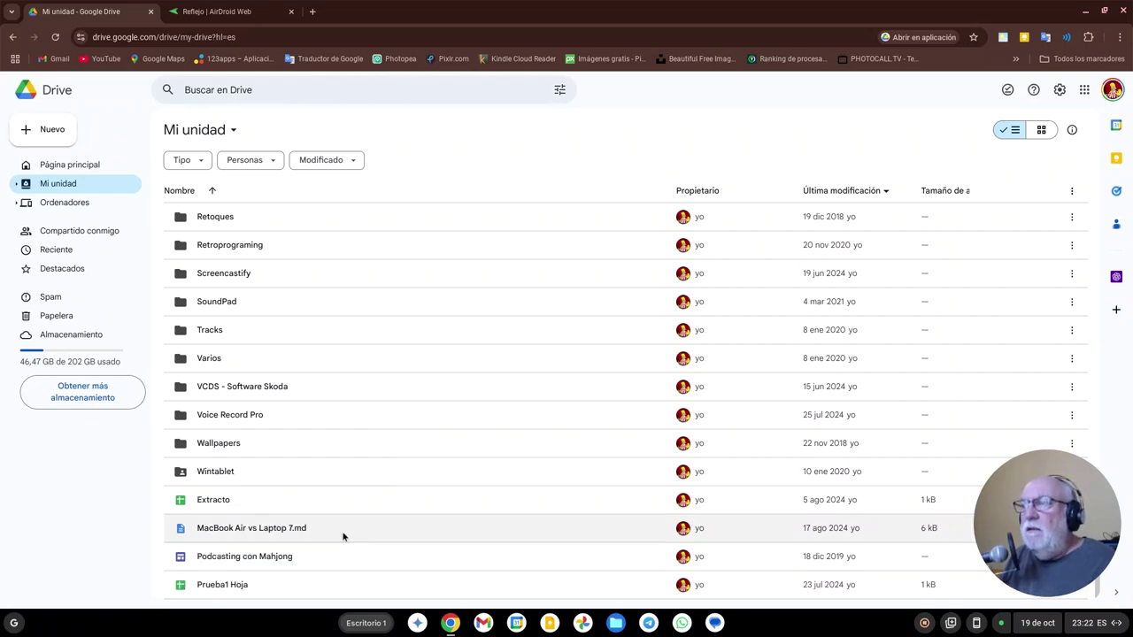
click(326, 580)
double_click(326, 581)
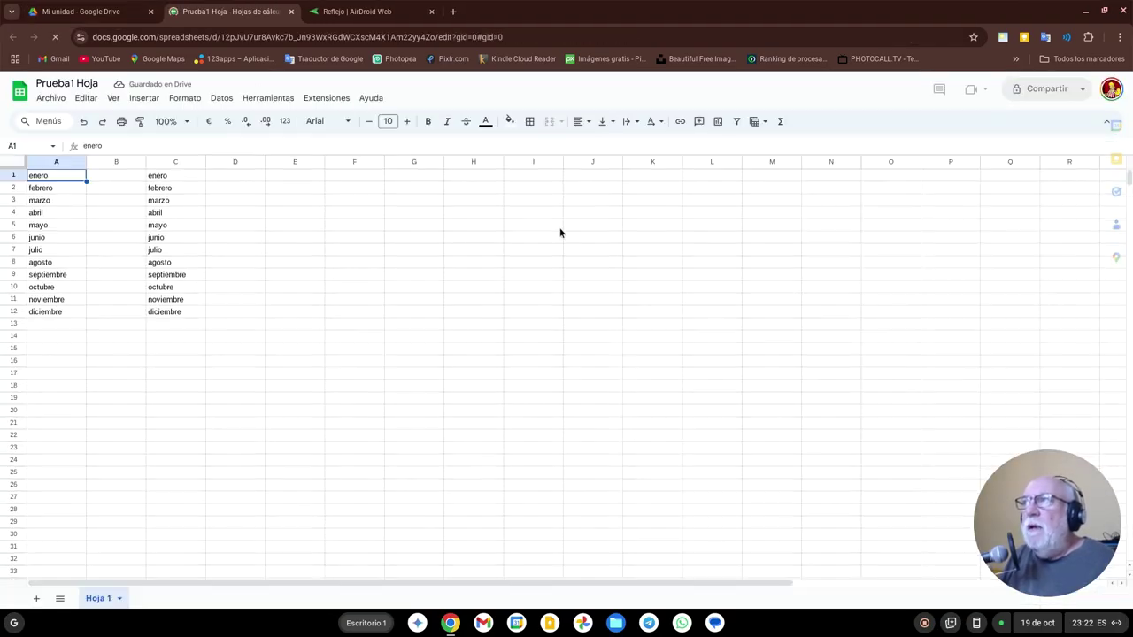
click(293, 12)
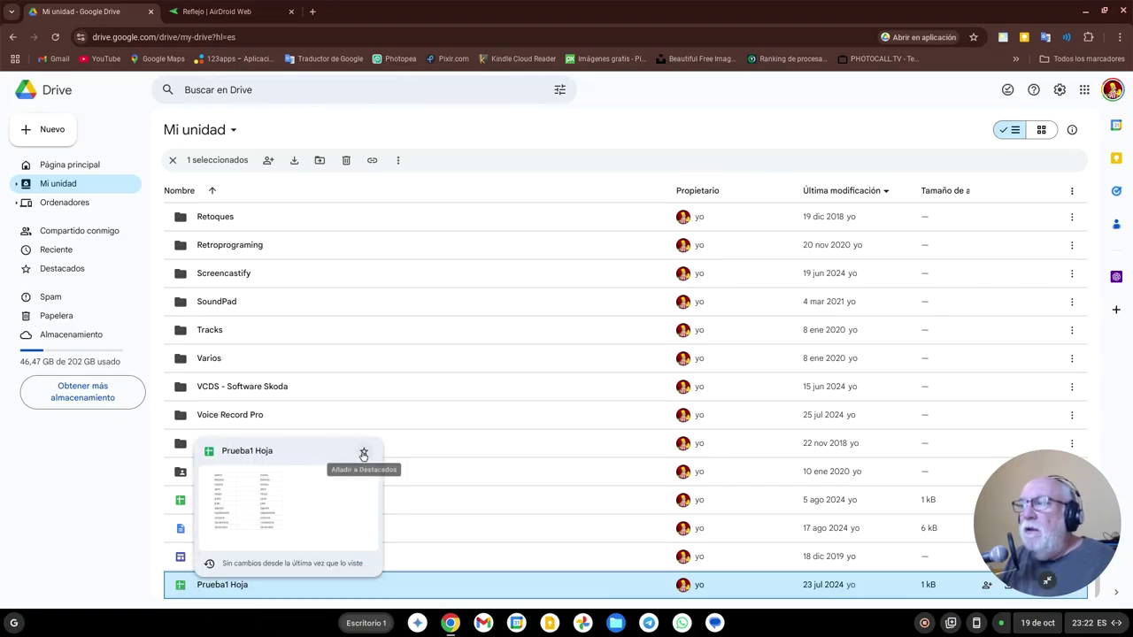
Star the Prueba1 Hoja spreadsheet, dismiss the notice, and select MacBook Air vs Laptop 7.md.
click(364, 453)
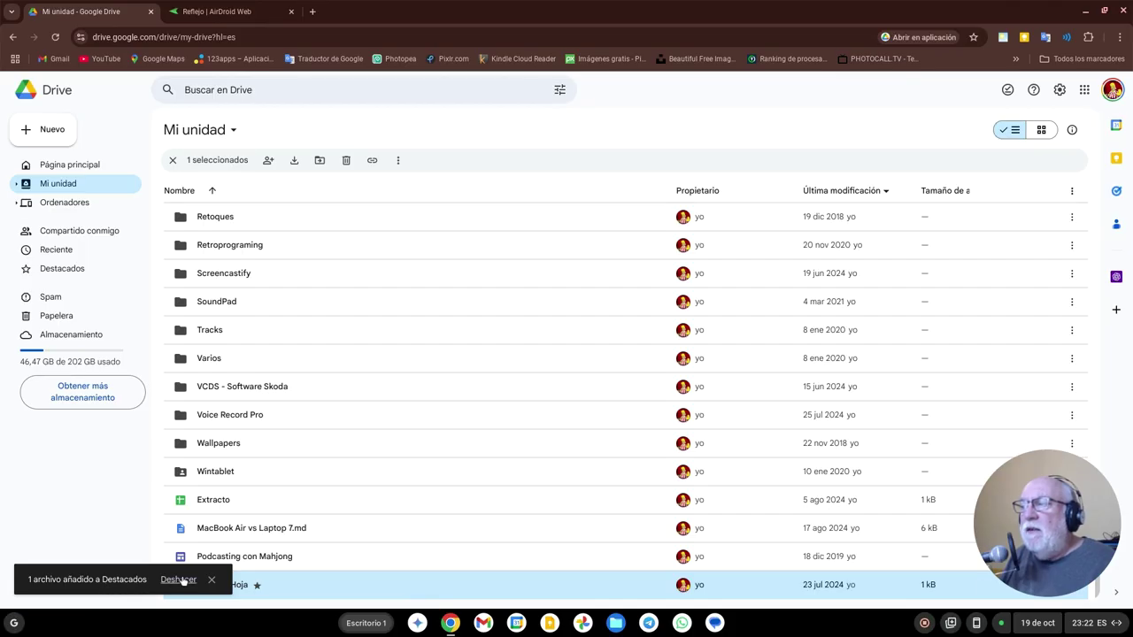
click(211, 580)
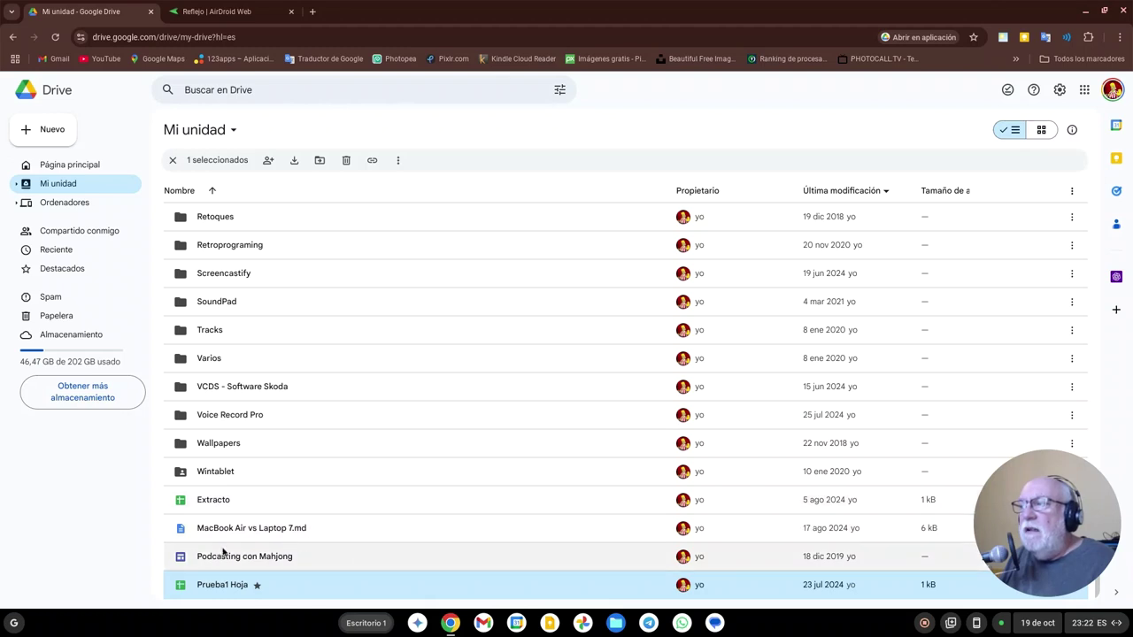
mouse_move(215, 530)
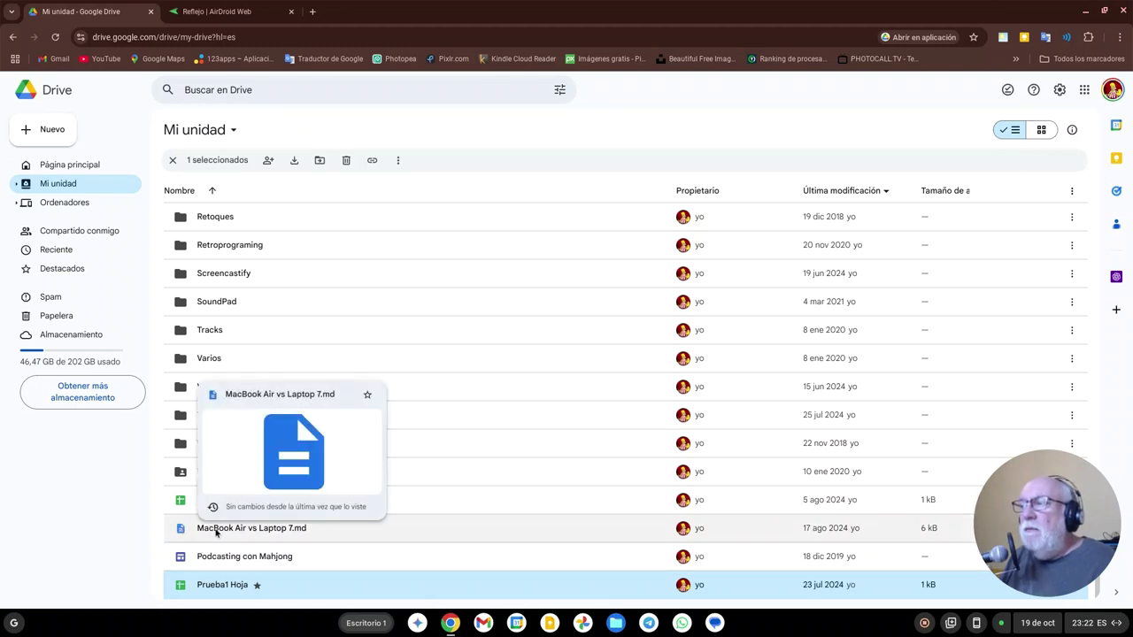
click(227, 532)
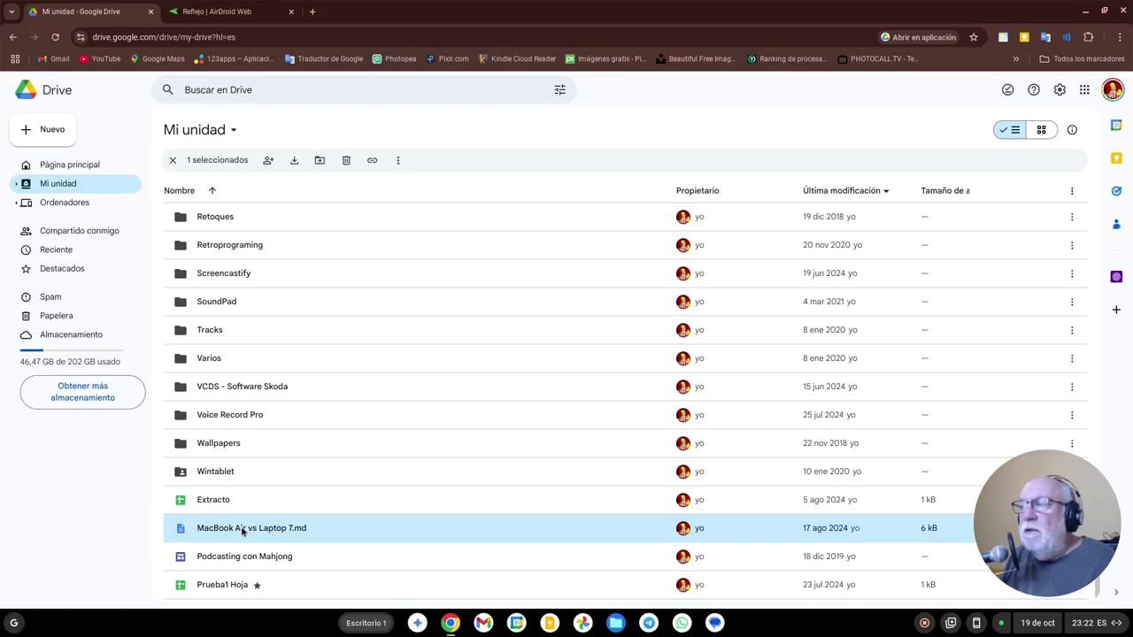
Preview MacBook Air vs Laptop 7.md and check which apps can open it.
double_click(241, 531)
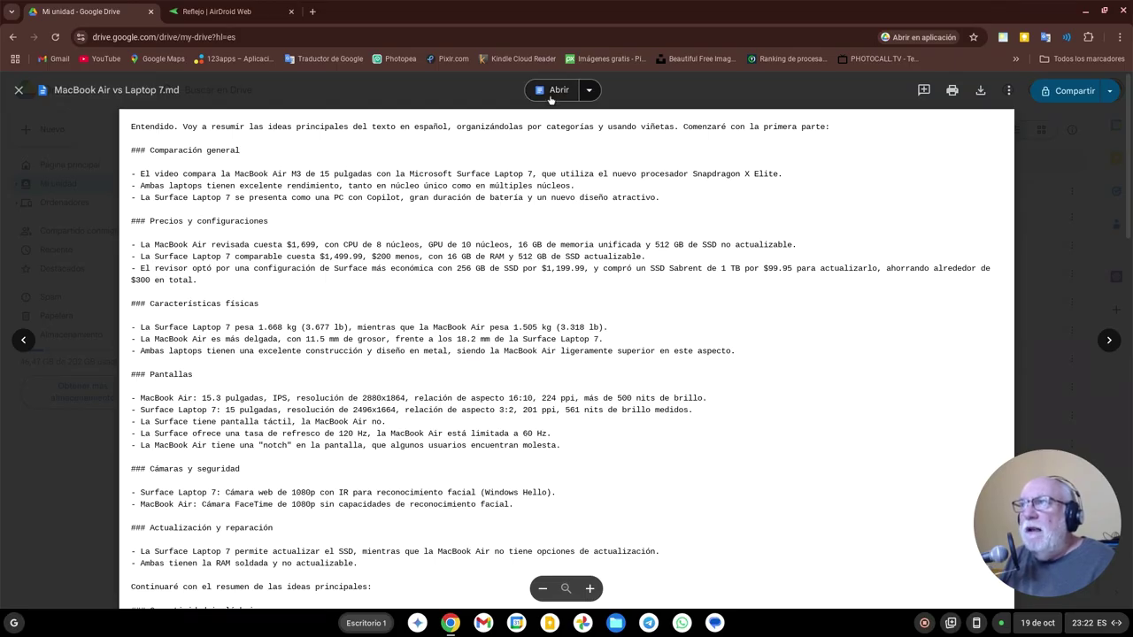
click(590, 92)
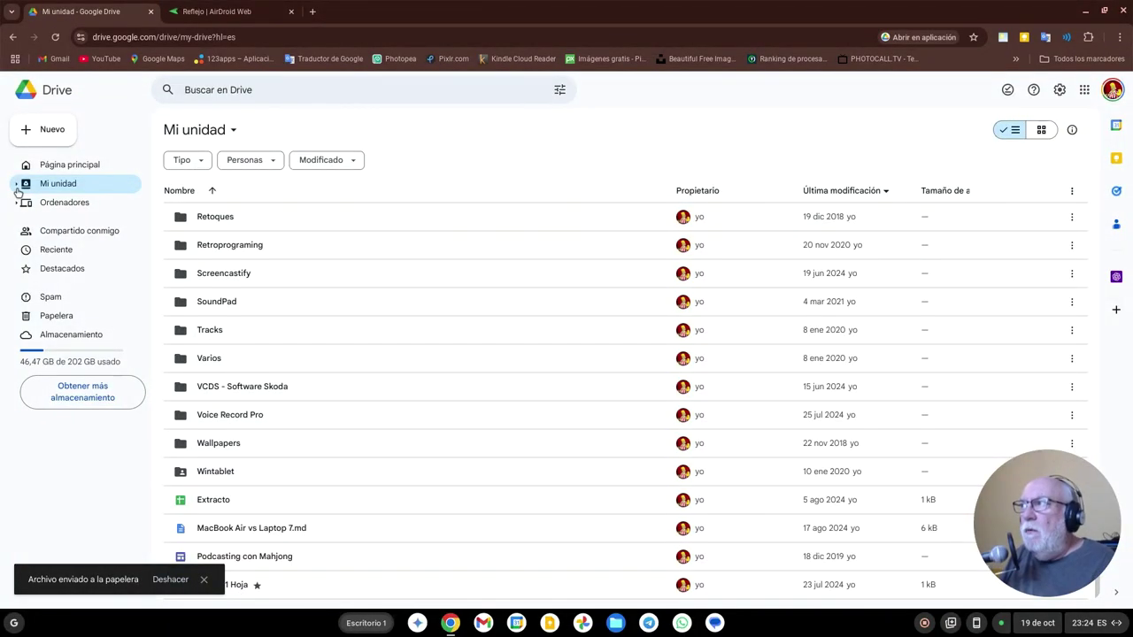
Expand the Mi unidad folder tree in the sidebar and open the Funko folder.
click(15, 188)
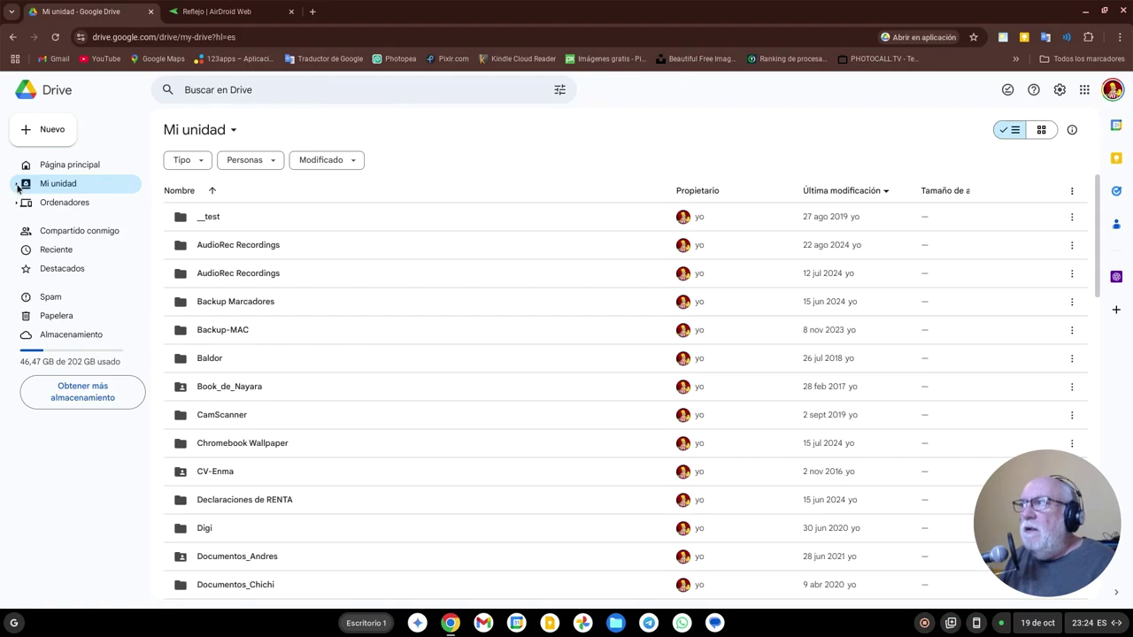
click(17, 184)
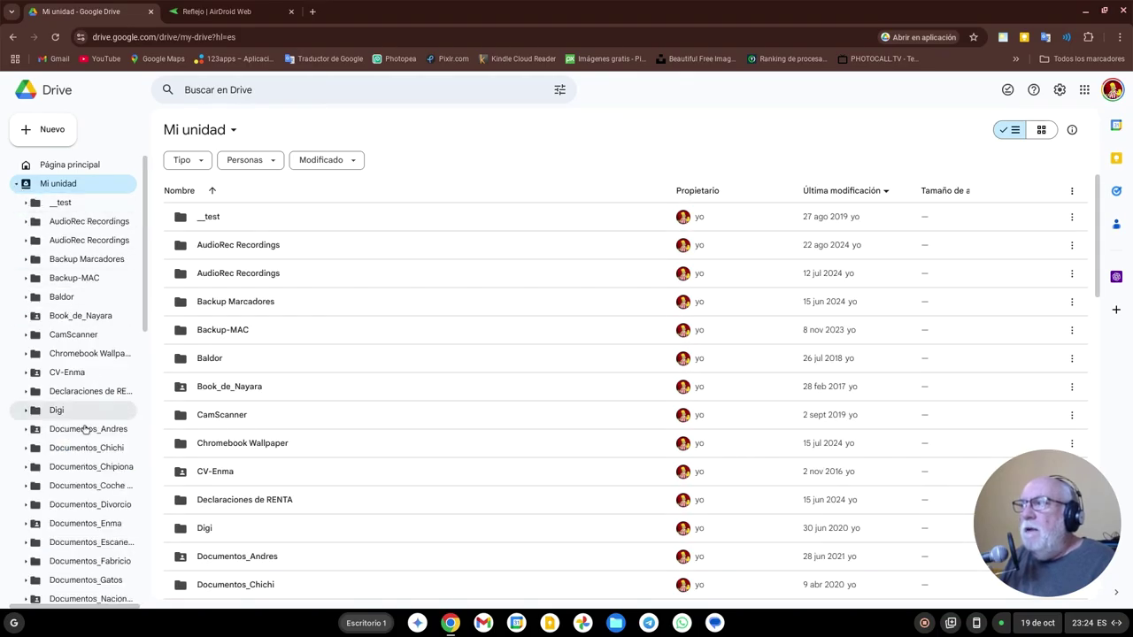
scroll(95, 421, down, 1)
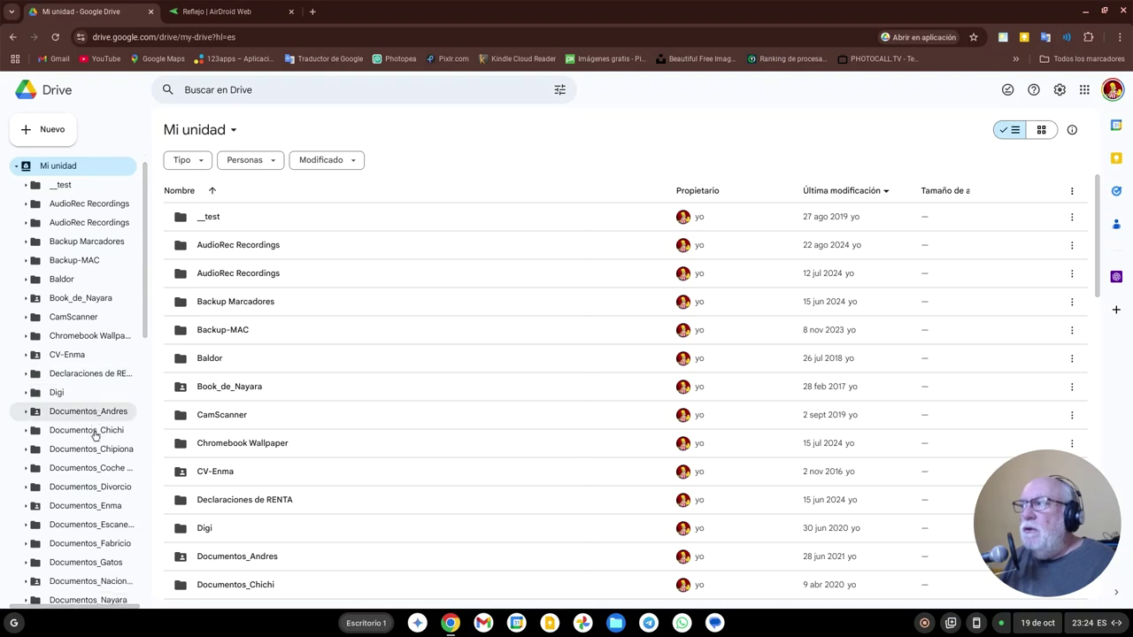
scroll(94, 434, down, 1)
scroll(94, 434, down, 1)
scroll(94, 434, down, 1)
scroll(94, 433, down, 2)
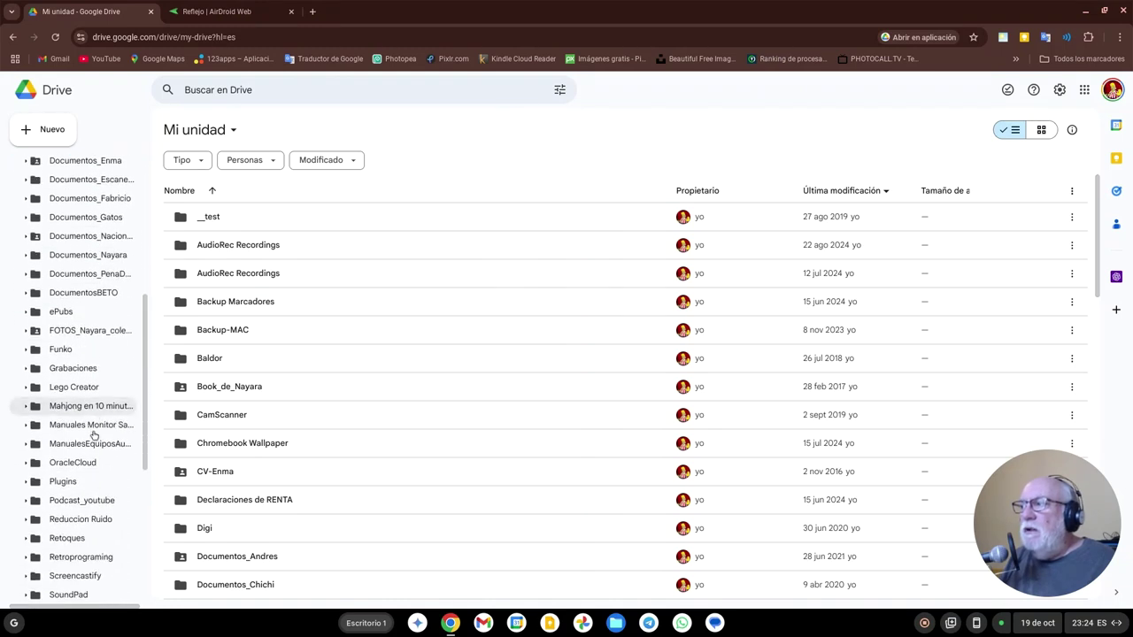
scroll(92, 433, down, 1)
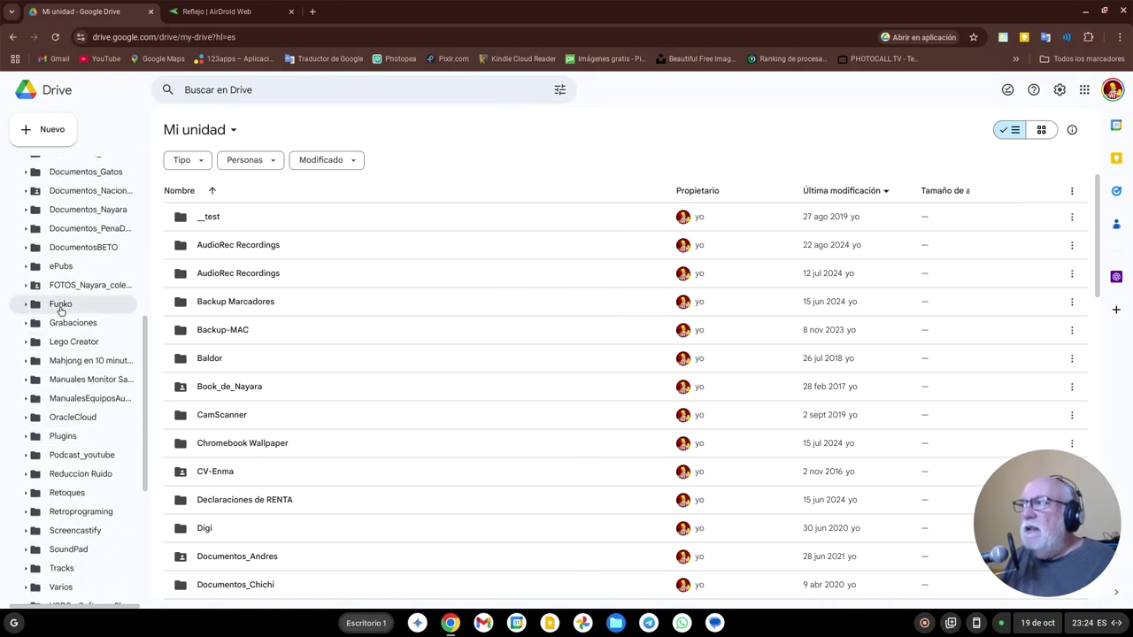
click(60, 306)
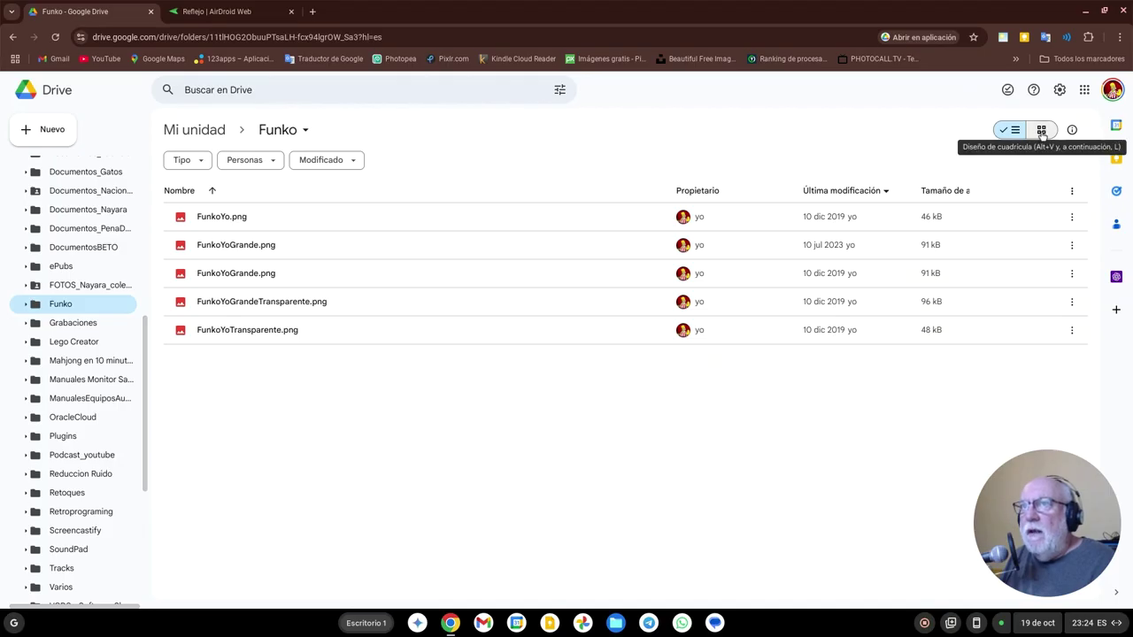
Switch to grid layout and preview FunkoYoGrande.png at full size.
click(1042, 131)
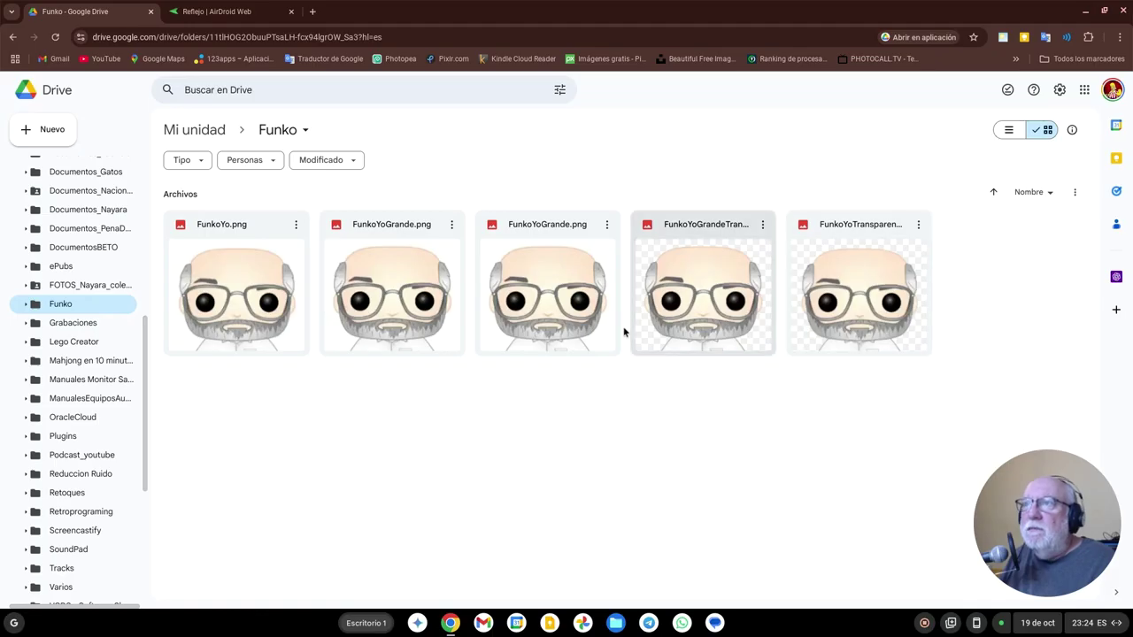
click(379, 308)
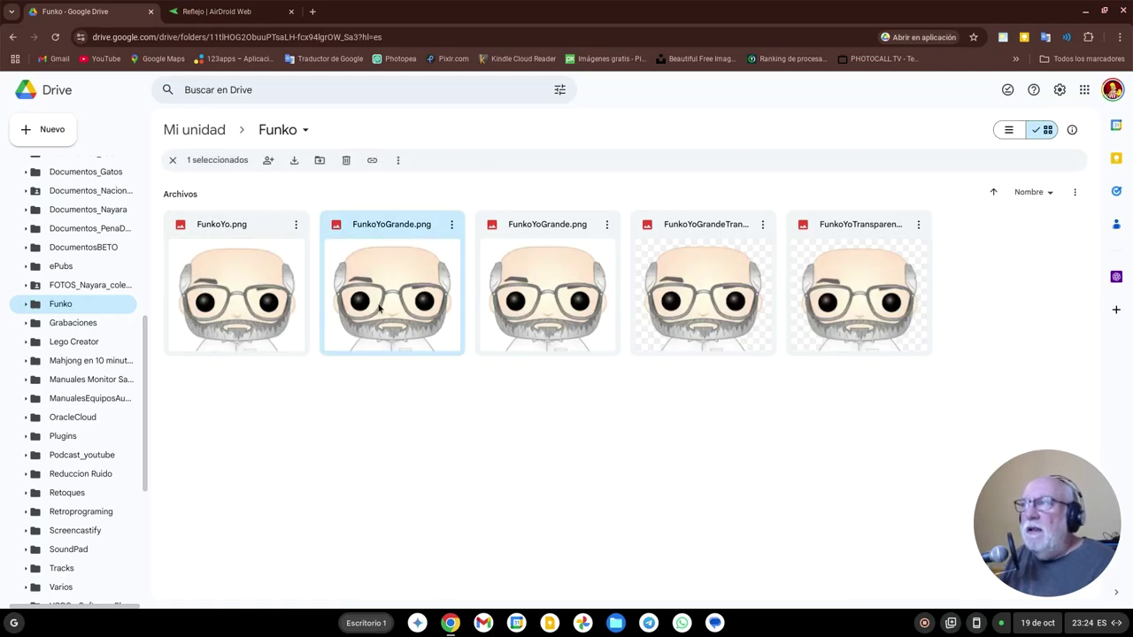
double_click(379, 307)
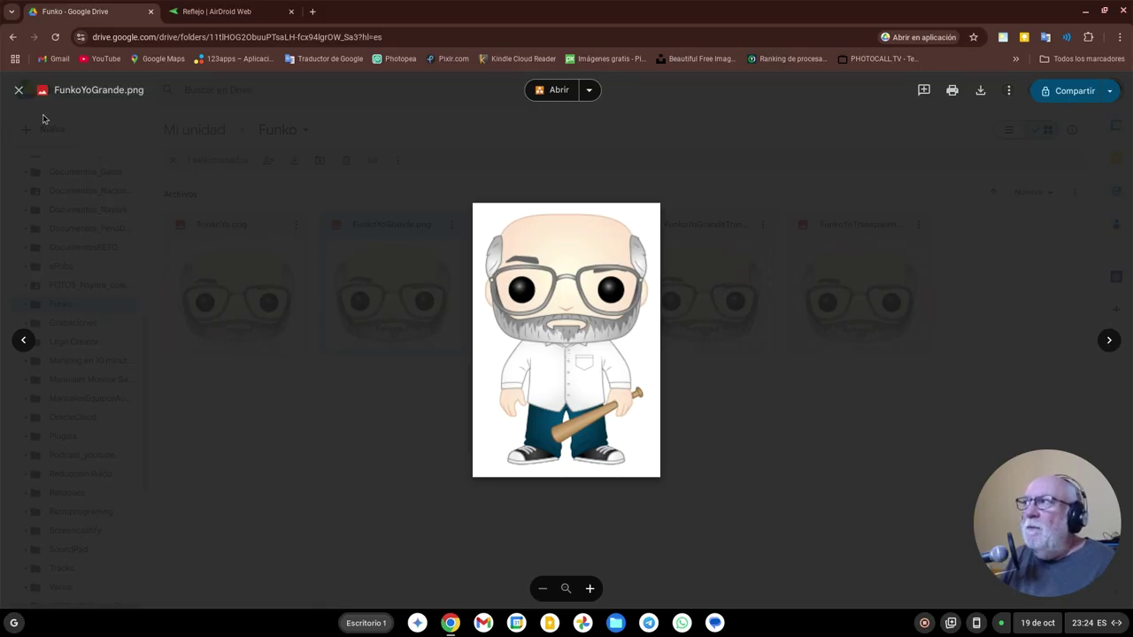
click(20, 91)
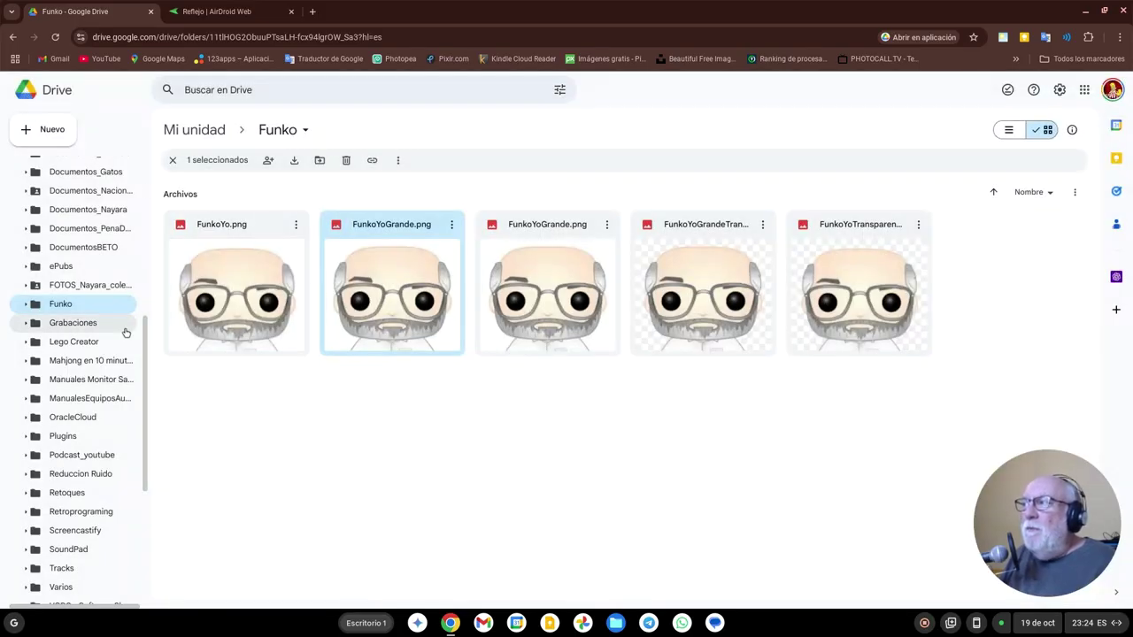
Open the Plugins folder, then the Wallpapers folder, and browse its images.
click(79, 440)
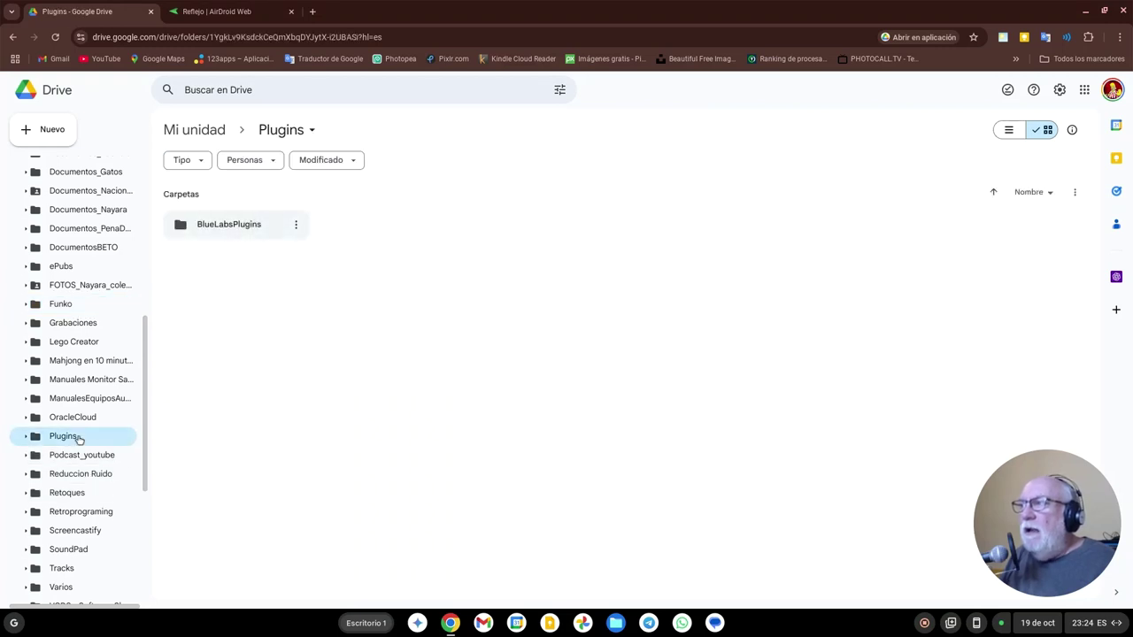
scroll(78, 448, down, 3)
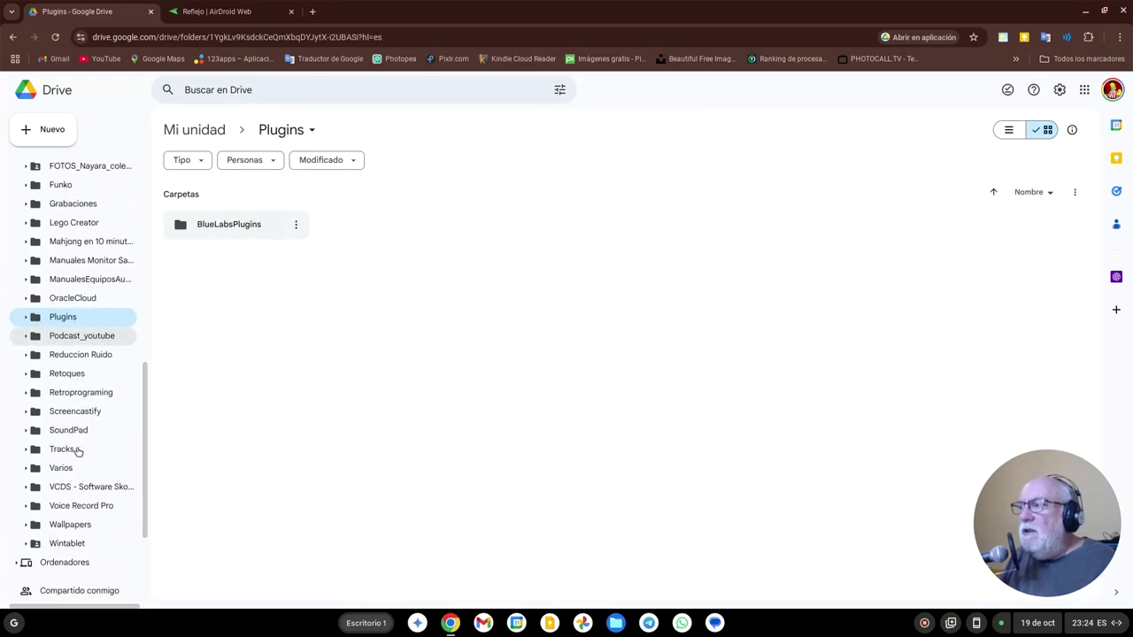
click(89, 517)
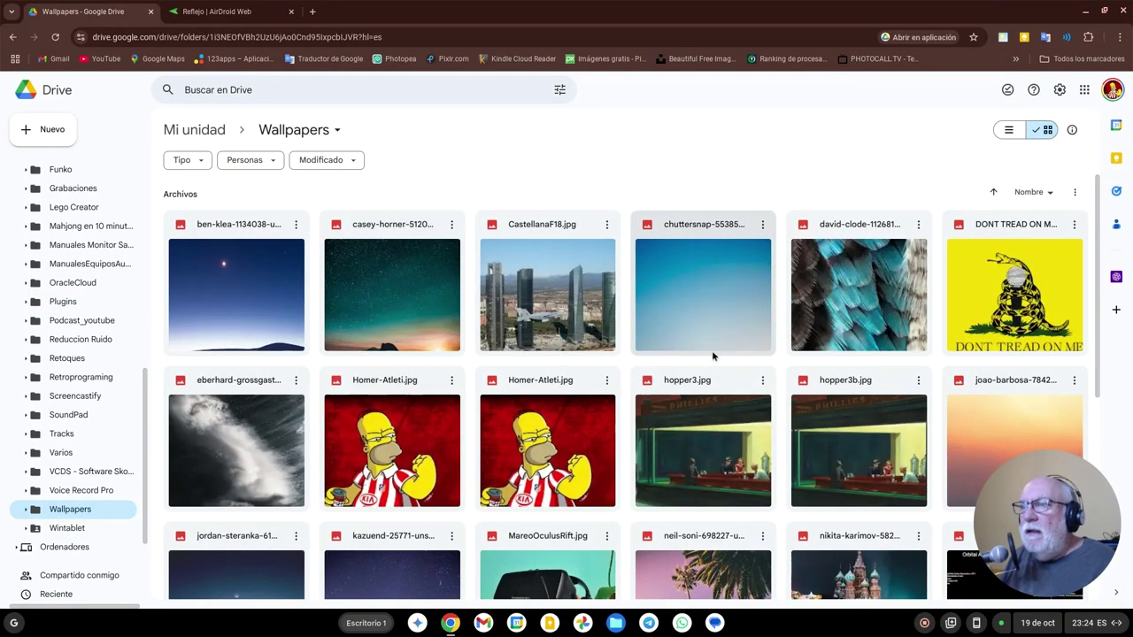
scroll(735, 399, down, 2)
scroll(743, 382, down, 2)
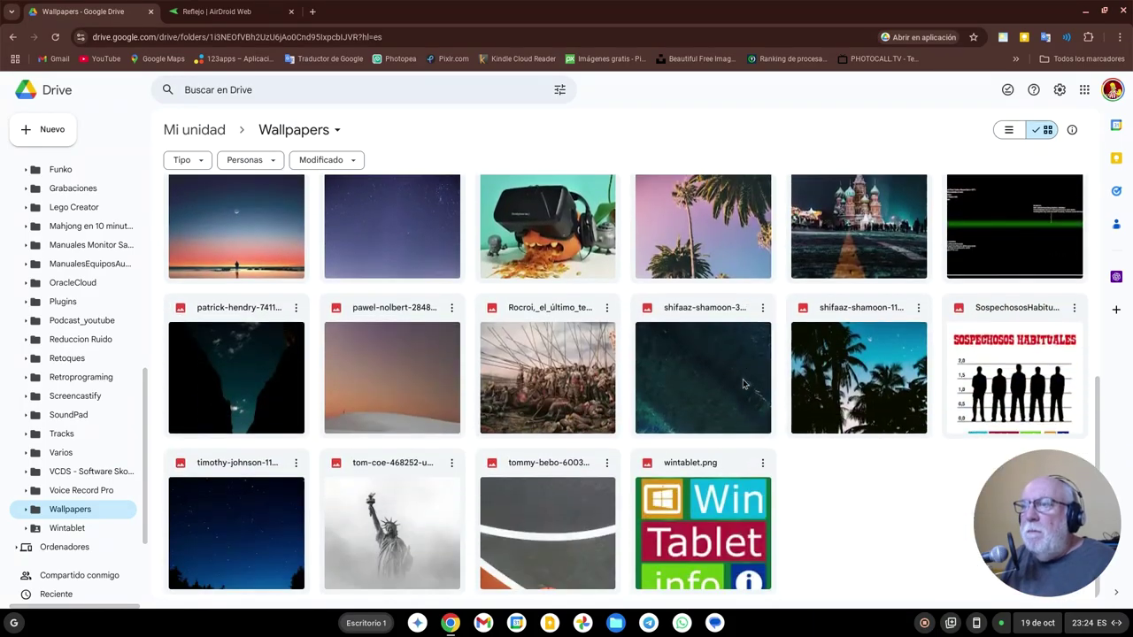
scroll(742, 383, up, 2)
scroll(742, 383, up, 2)
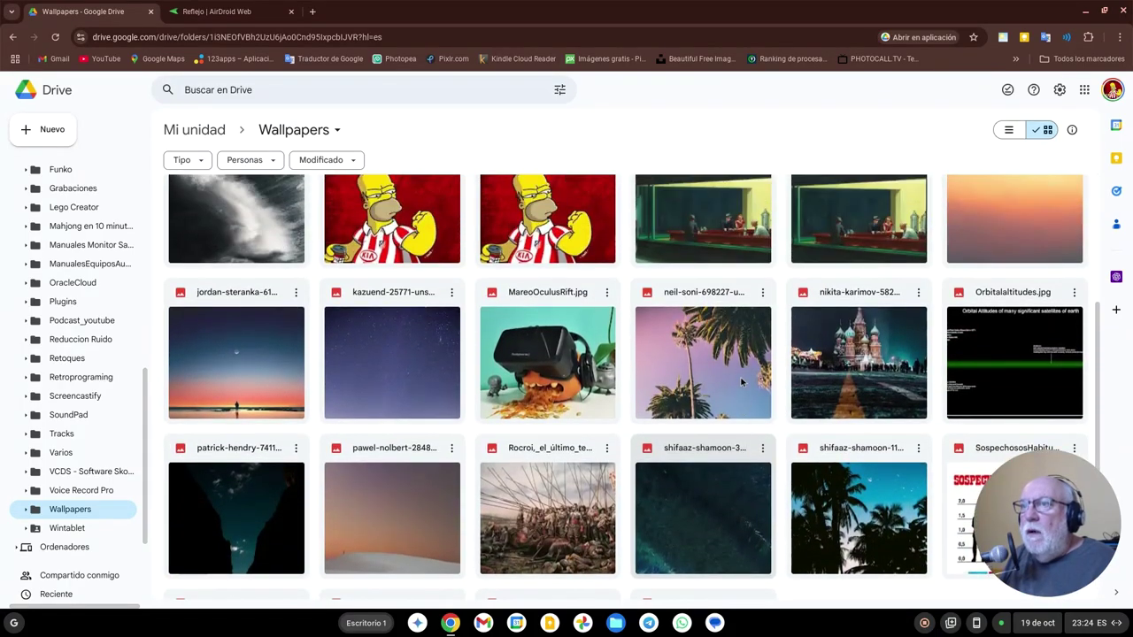
scroll(742, 382, up, 2)
scroll(742, 382, down, 4)
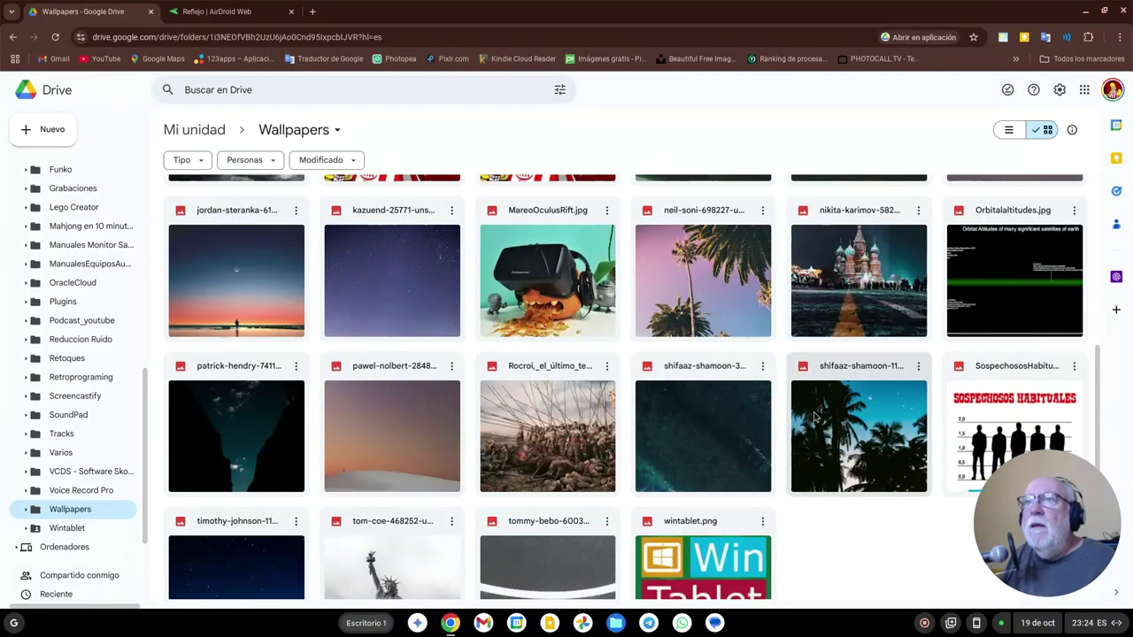
scroll(757, 382, up, 2)
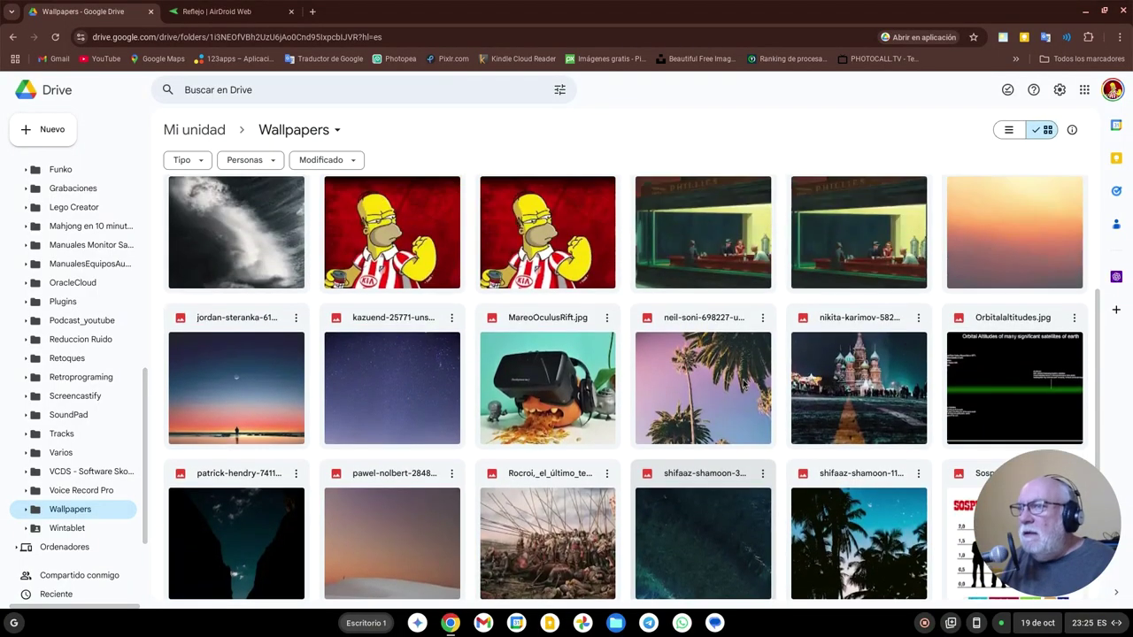
scroll(748, 383, up, 2)
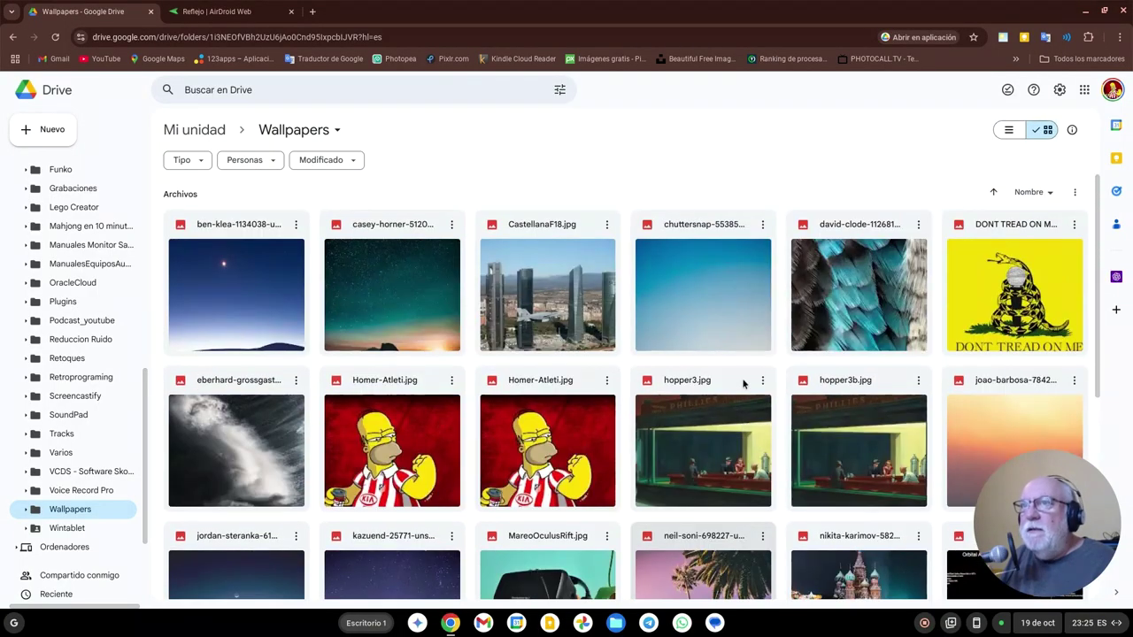
Switch to list layout and go back to the Mi unidad folder.
click(1008, 131)
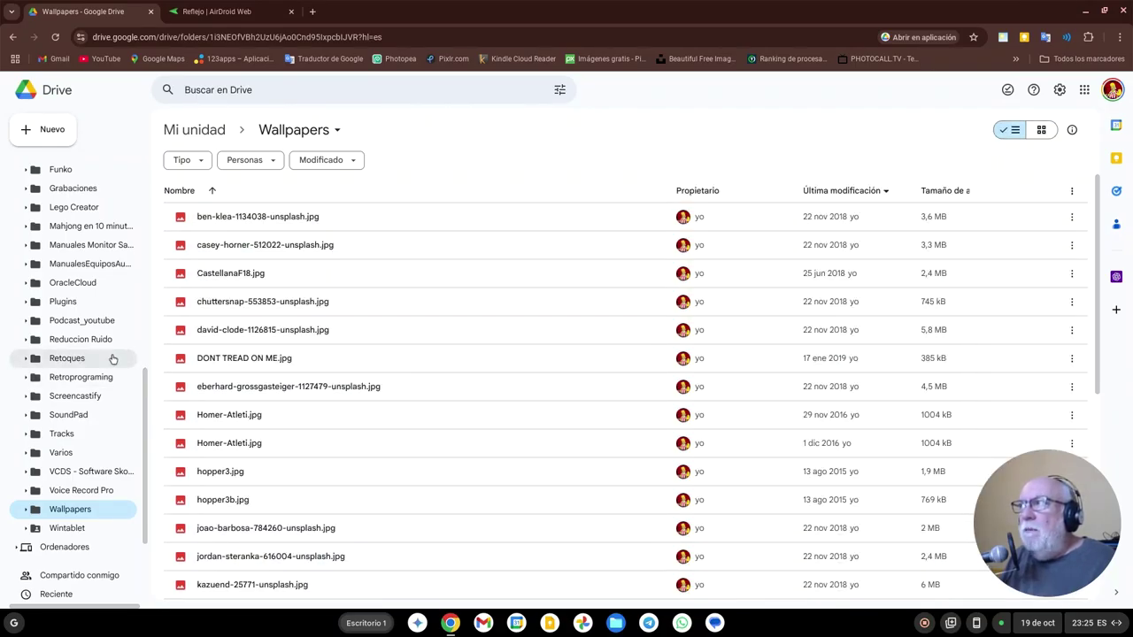
scroll(44, 352, up, 4)
scroll(46, 345, up, 1)
scroll(71, 301, up, 3)
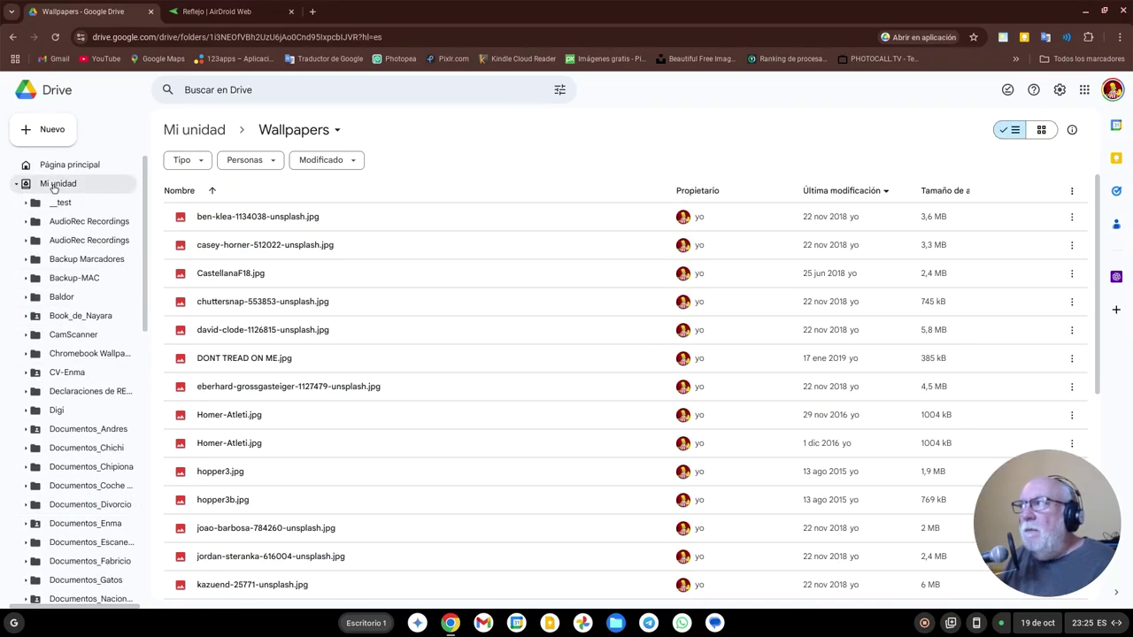
click(15, 186)
click(45, 188)
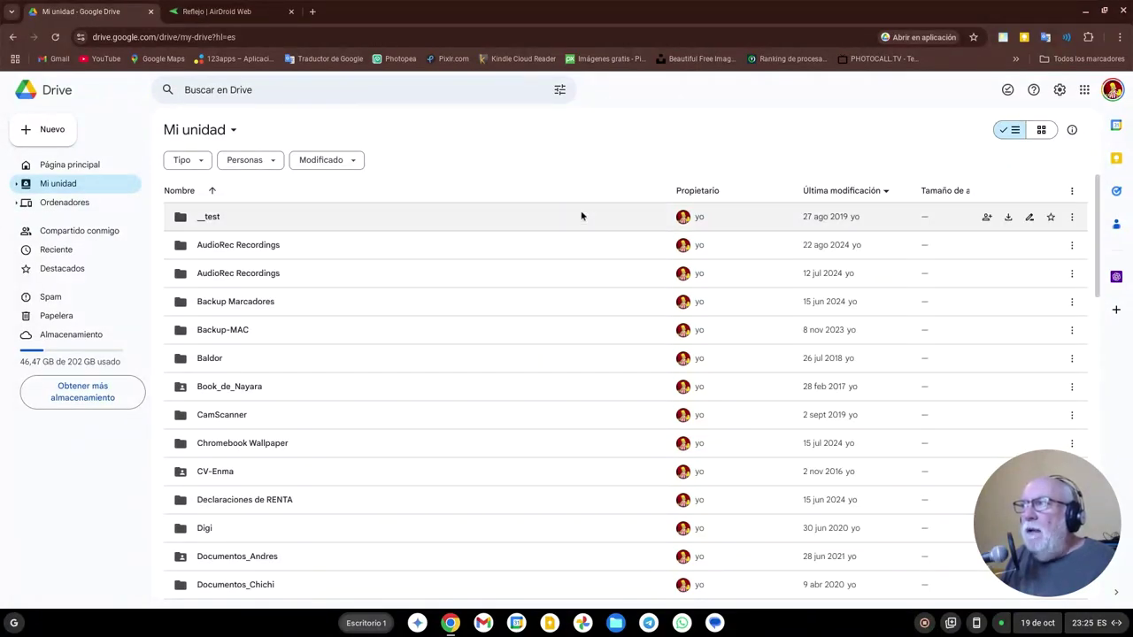
Scroll through Mi unidad from __test and AudioRec Recordings down to Documentos_Chichi.
scroll(572, 247, down, 2)
scroll(572, 250, down, 1)
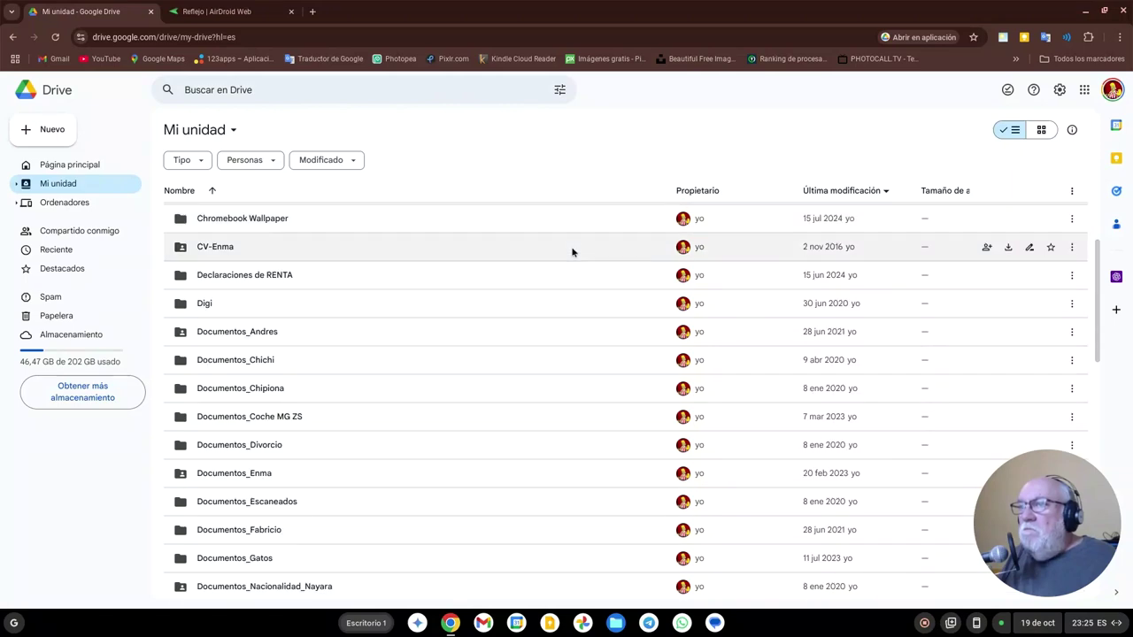
scroll(570, 251, down, 4)
scroll(570, 255, down, 4)
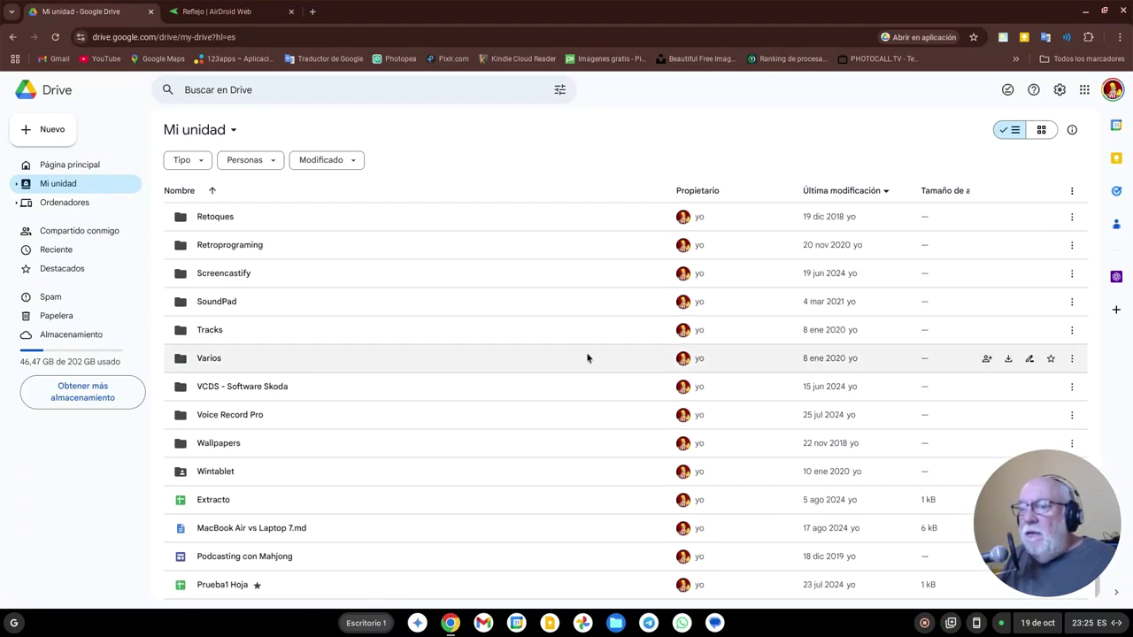
scroll(571, 378, up, 5)
scroll(570, 379, up, 4)
scroll(570, 377, up, 2)
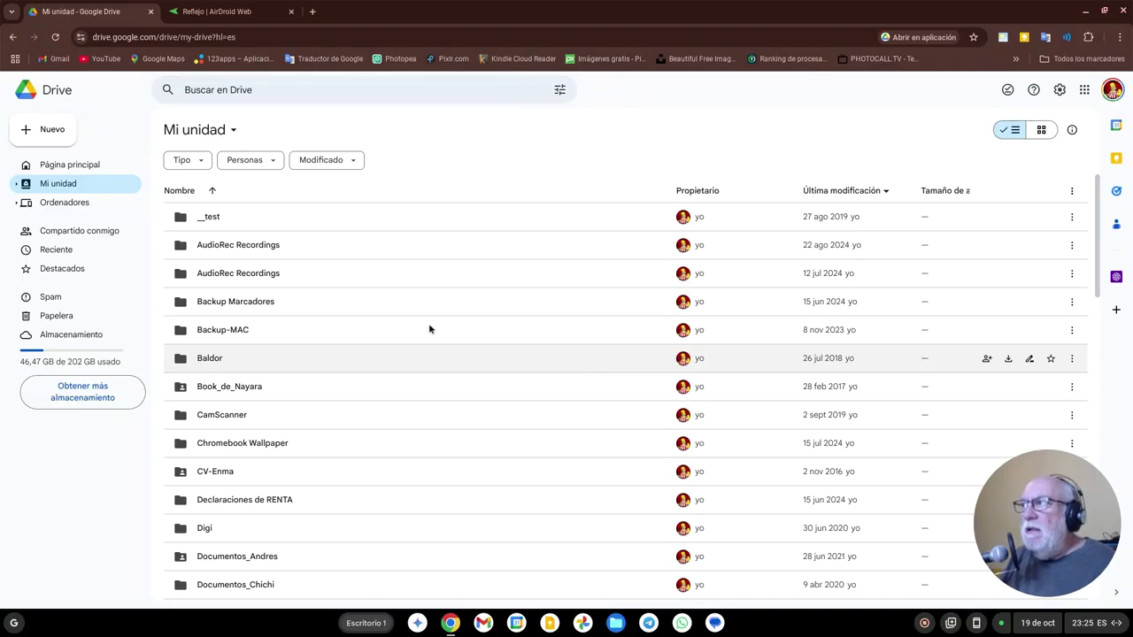
Open the __test folder and create a new folder named Prueba inside it.
double_click(213, 218)
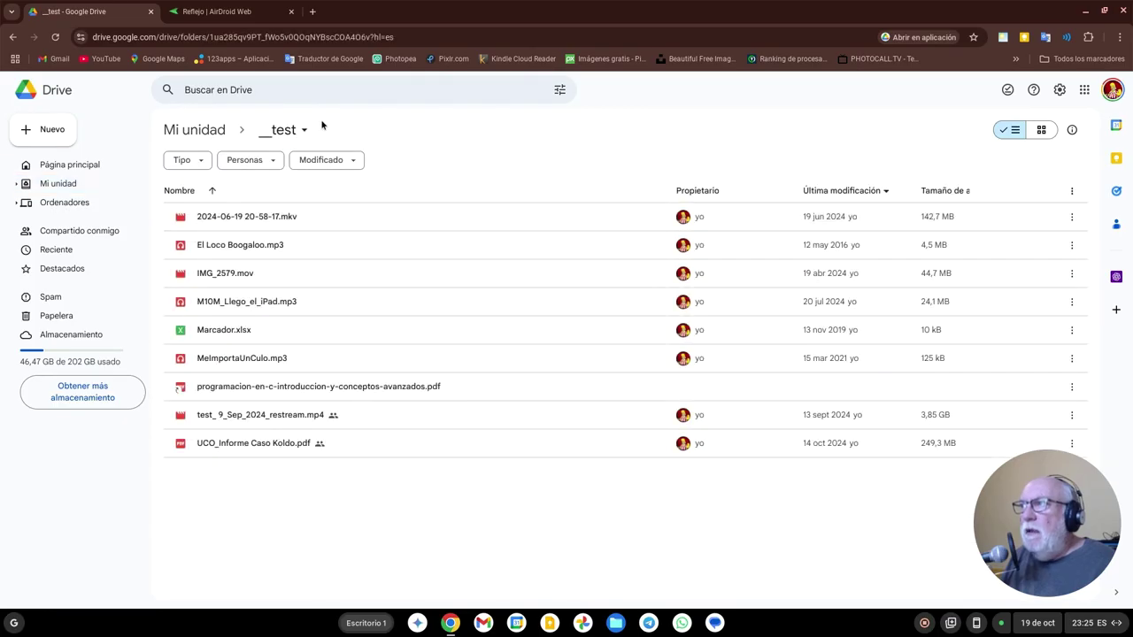
click(306, 133)
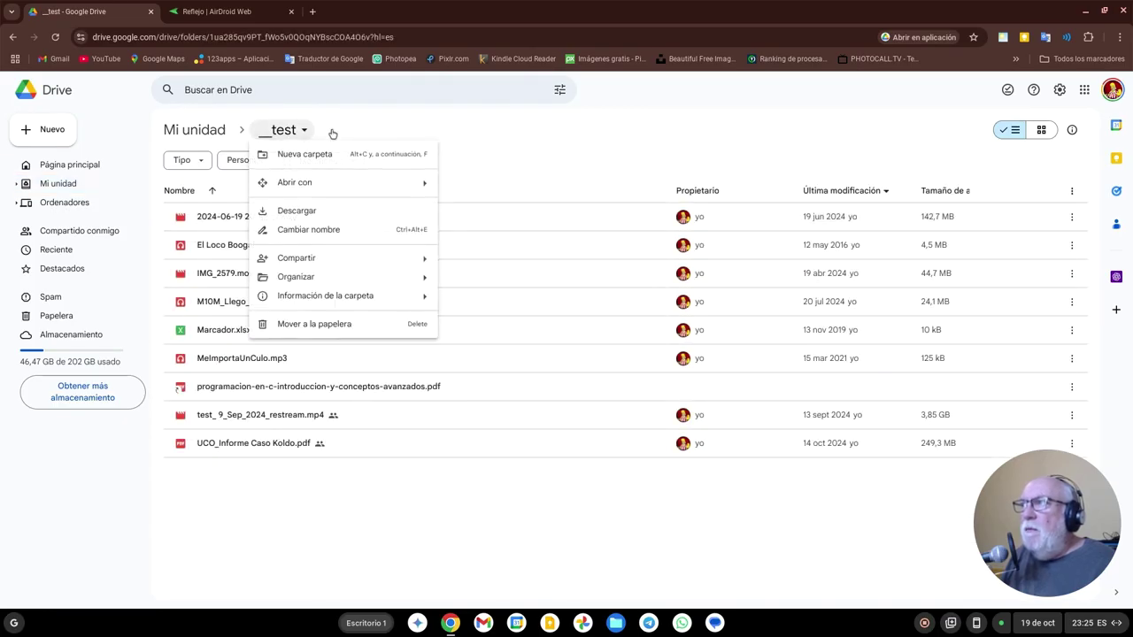
click(384, 127)
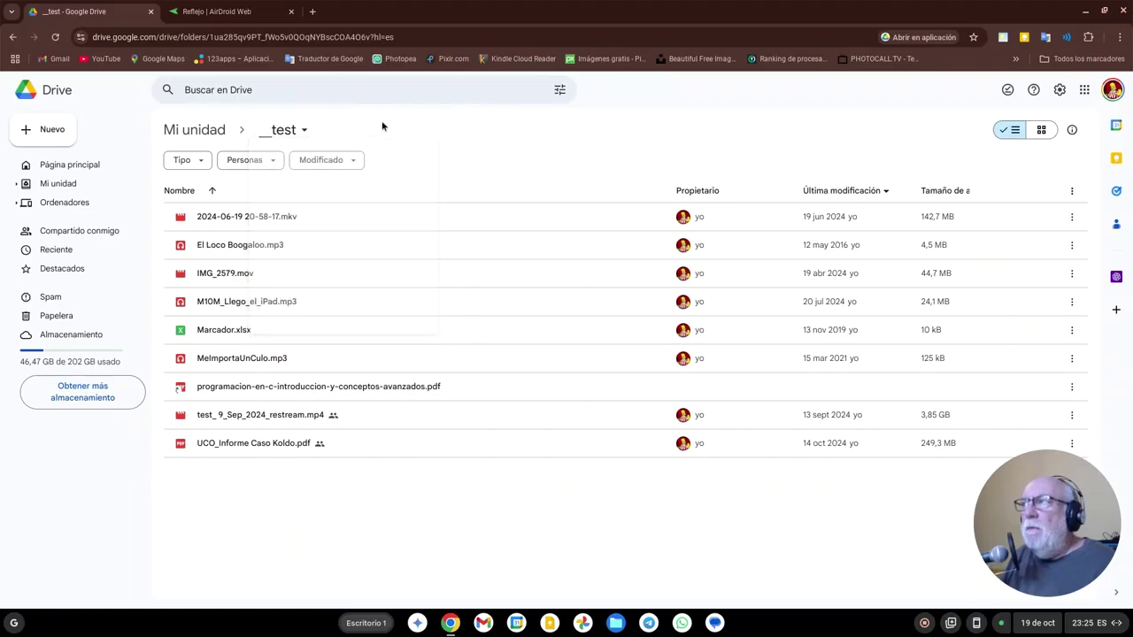
click(29, 132)
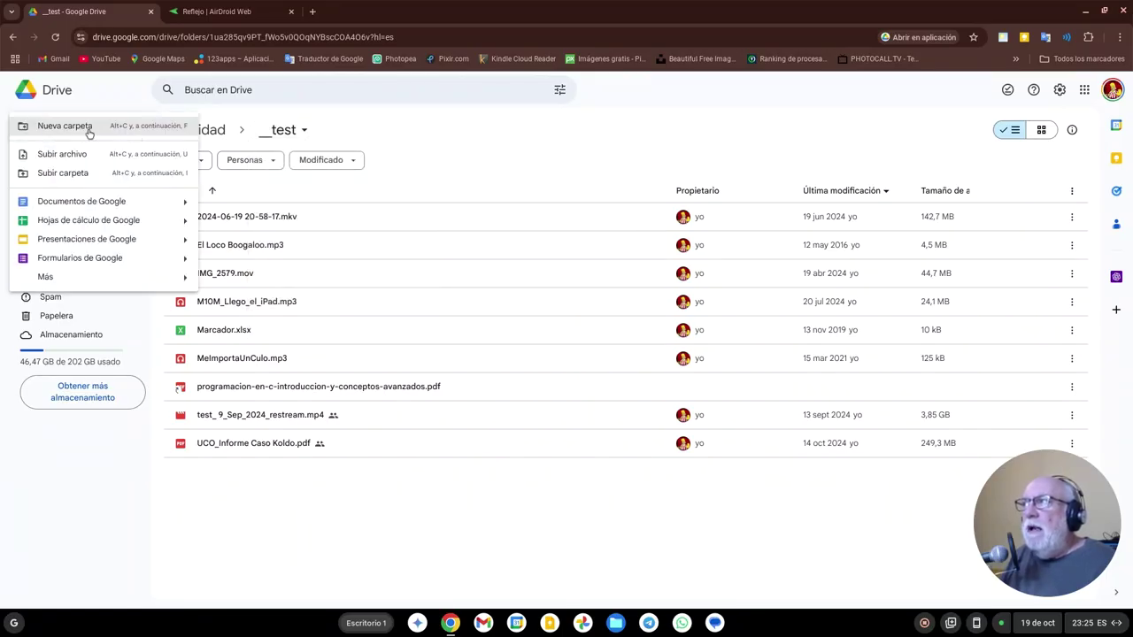
click(65, 127)
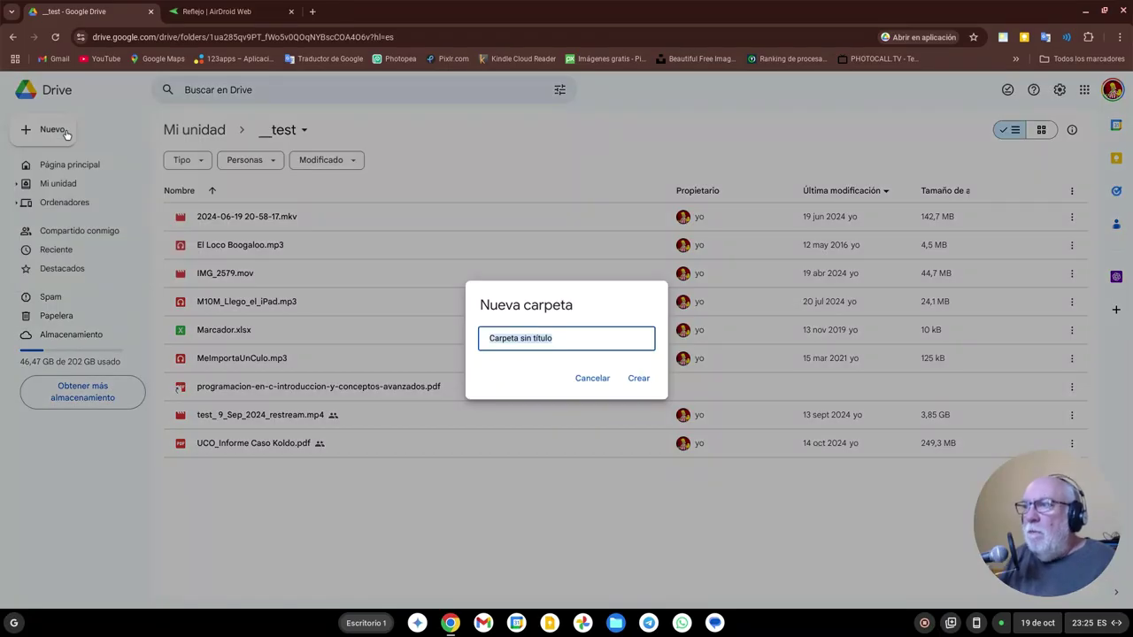
text(Prueba)
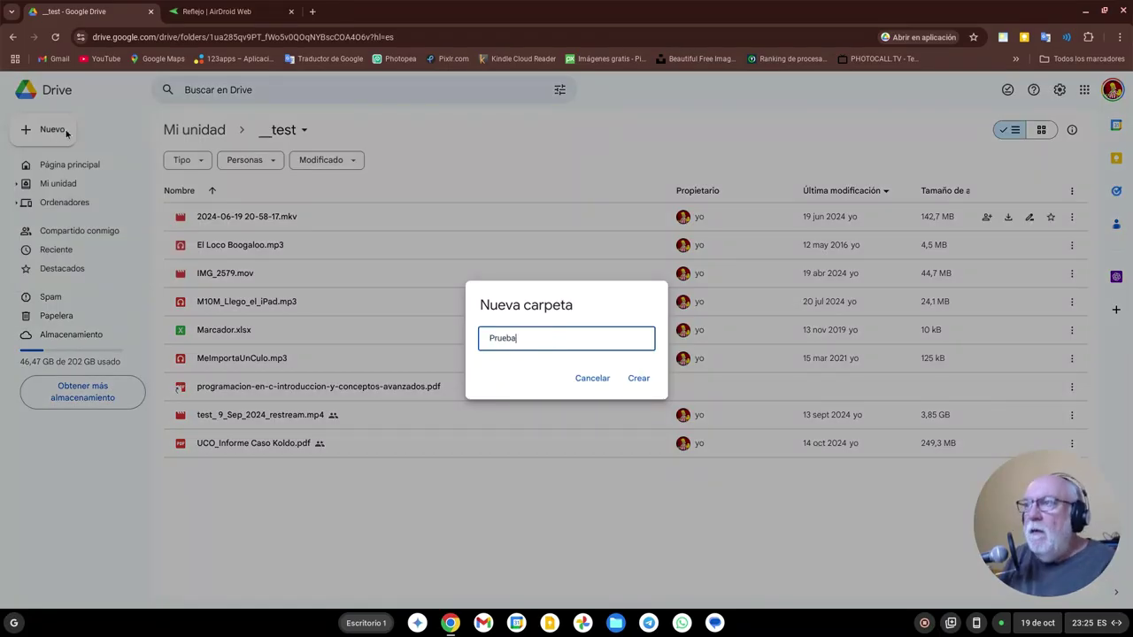
key(Return)
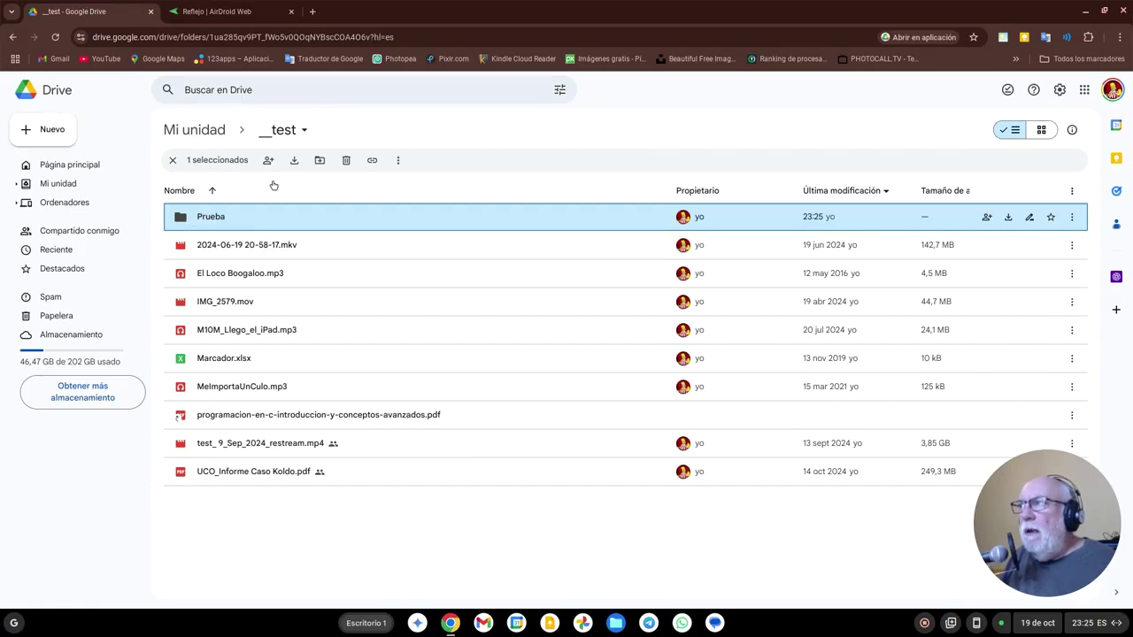
Check that Prueba is empty, then move it to the trash from __test.
click(224, 222)
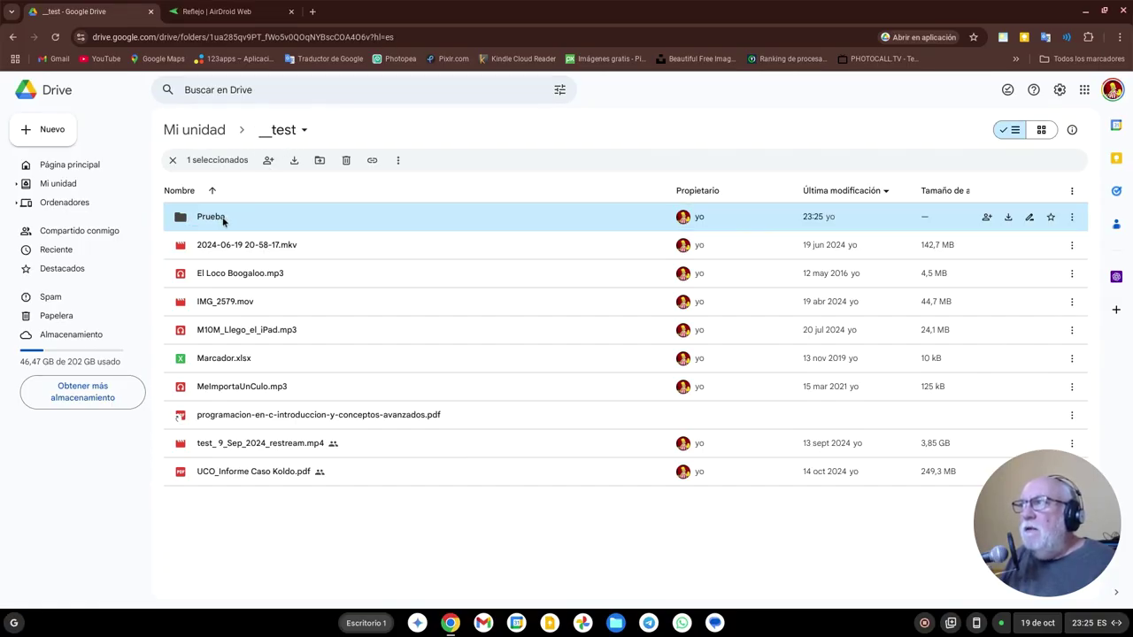
double_click(224, 222)
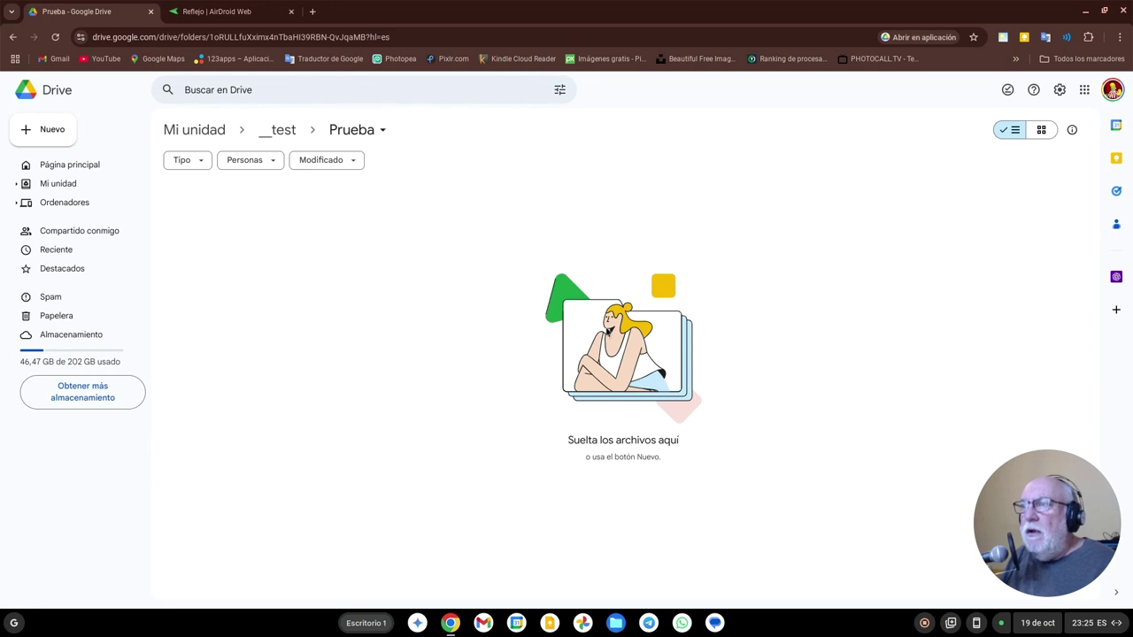
click(283, 130)
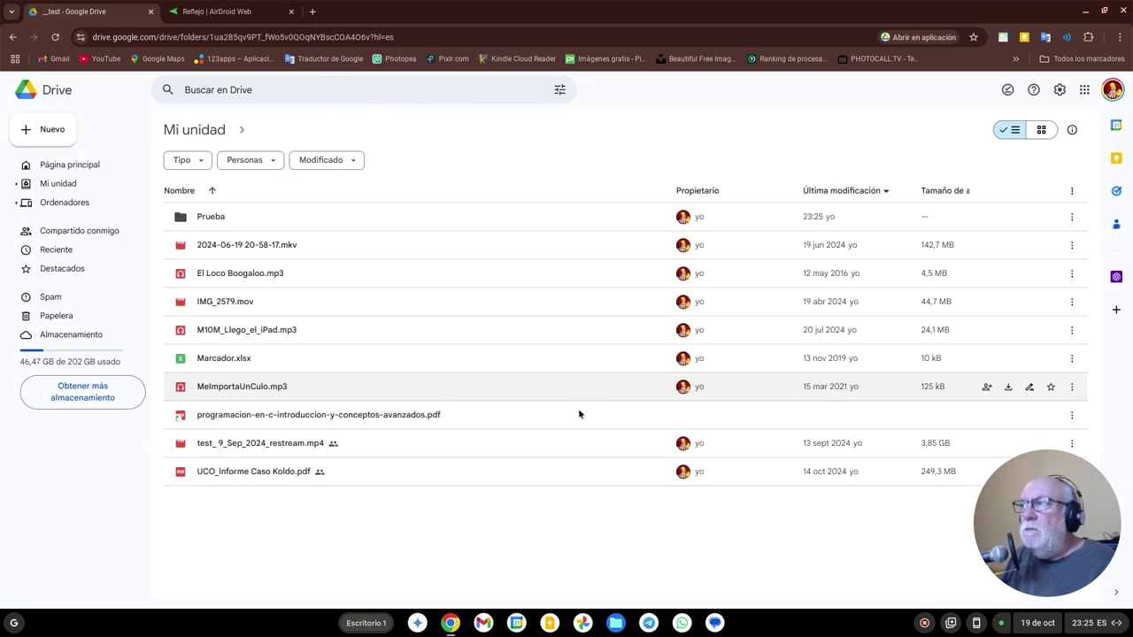
right_click(211, 218)
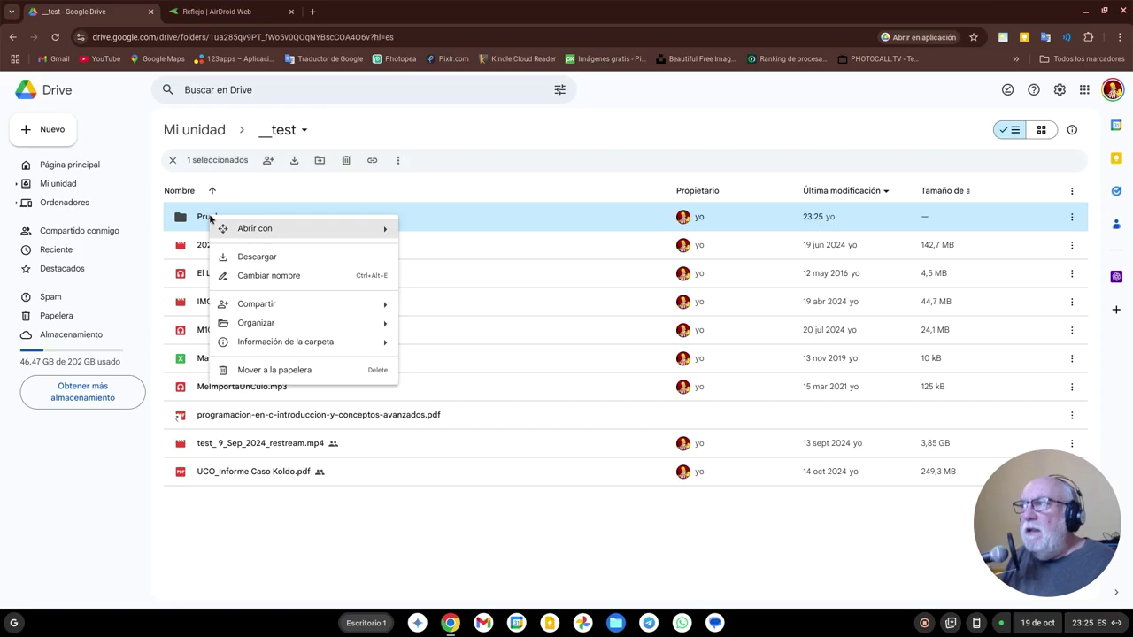
click(301, 372)
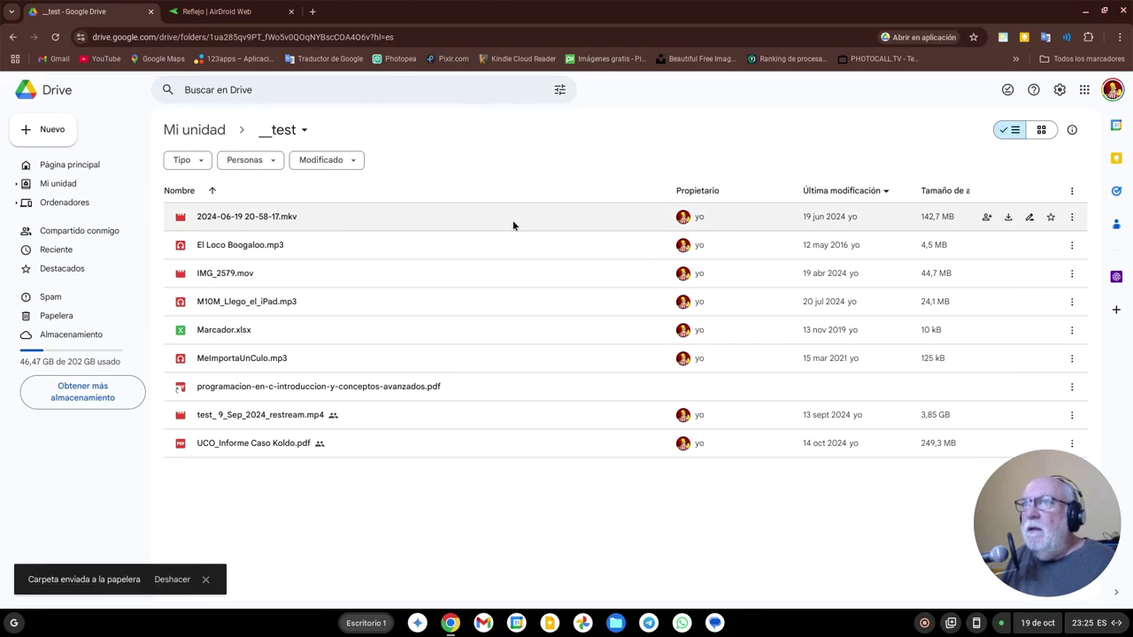
click(1072, 217)
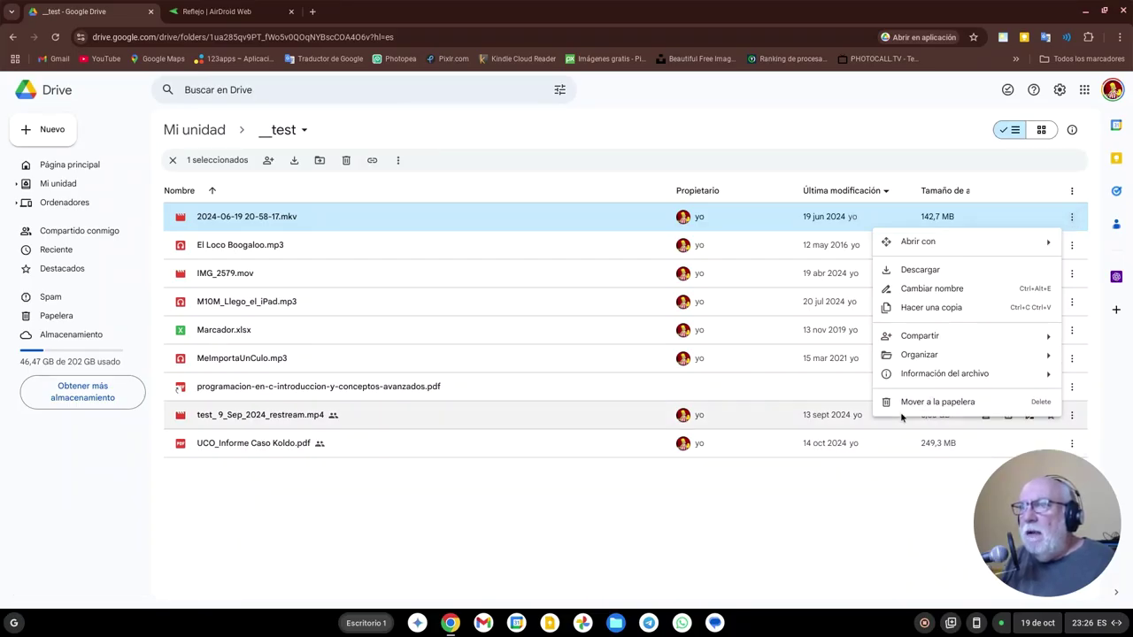
click(461, 513)
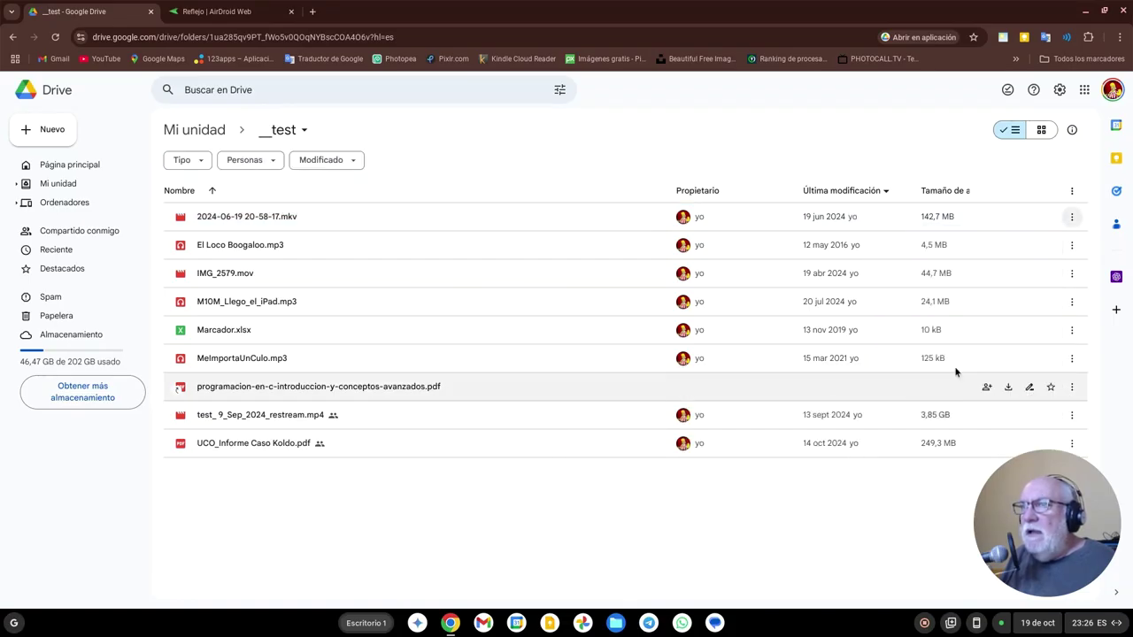
mouse_move(1018, 217)
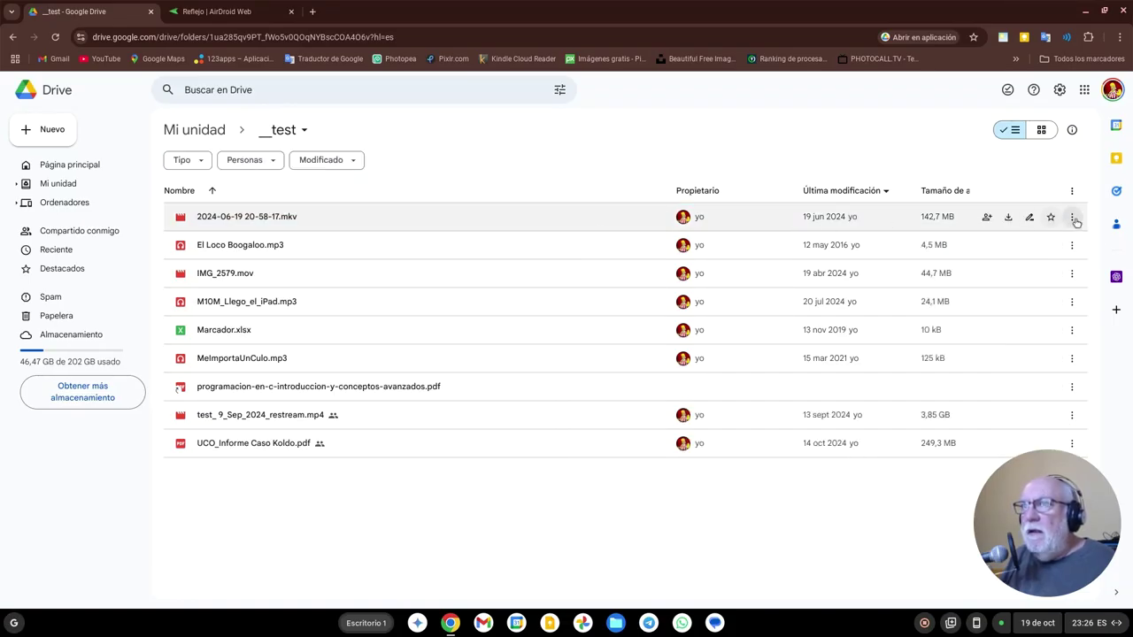
click(1072, 218)
mouse_move(944, 374)
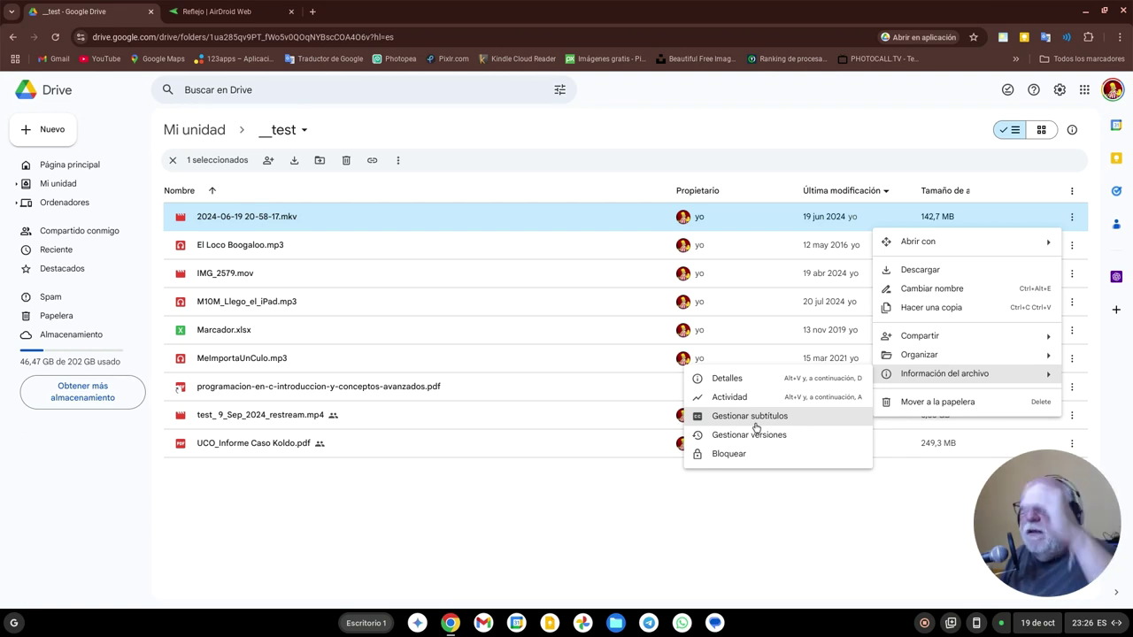
click(772, 446)
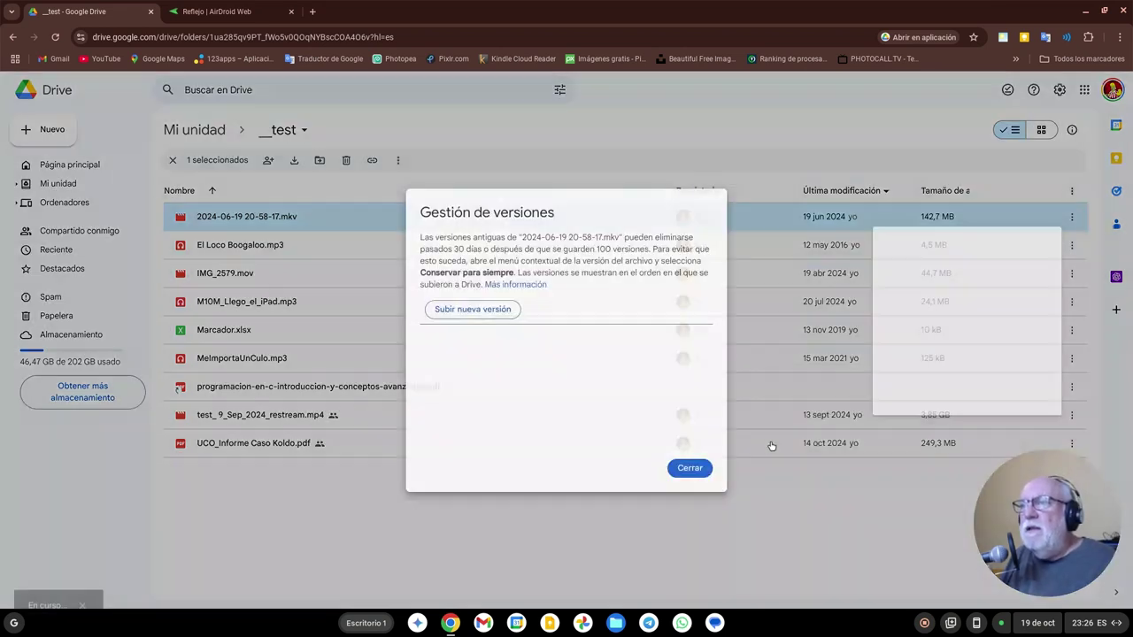
click(689, 467)
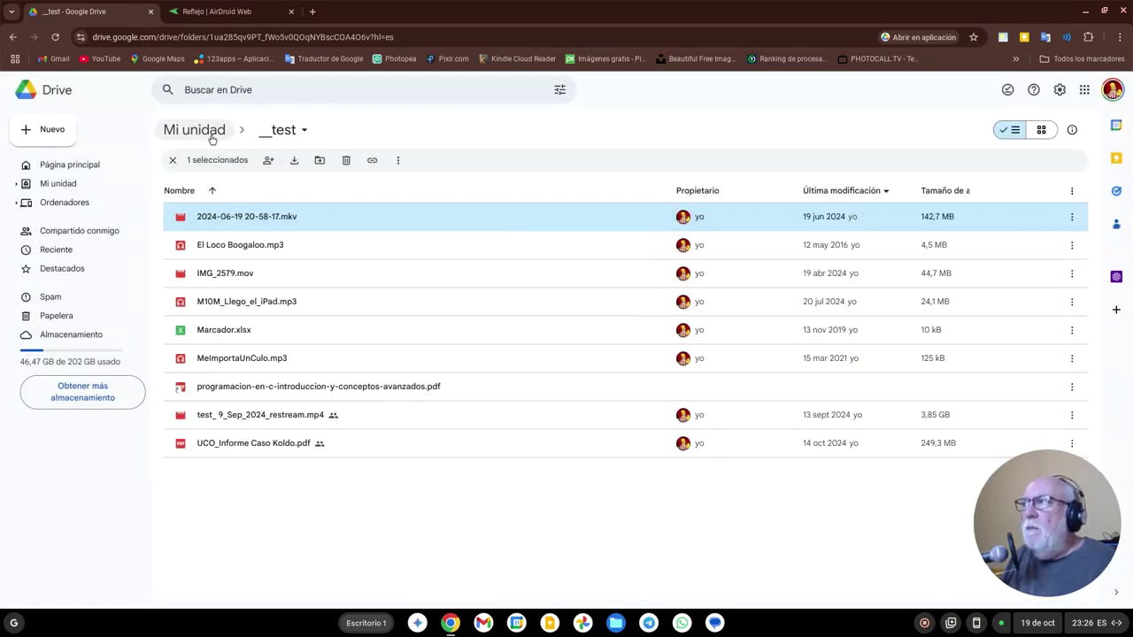
Go to Mi unidad, then view the Ordenadores page showing no syncing folders.
click(60, 185)
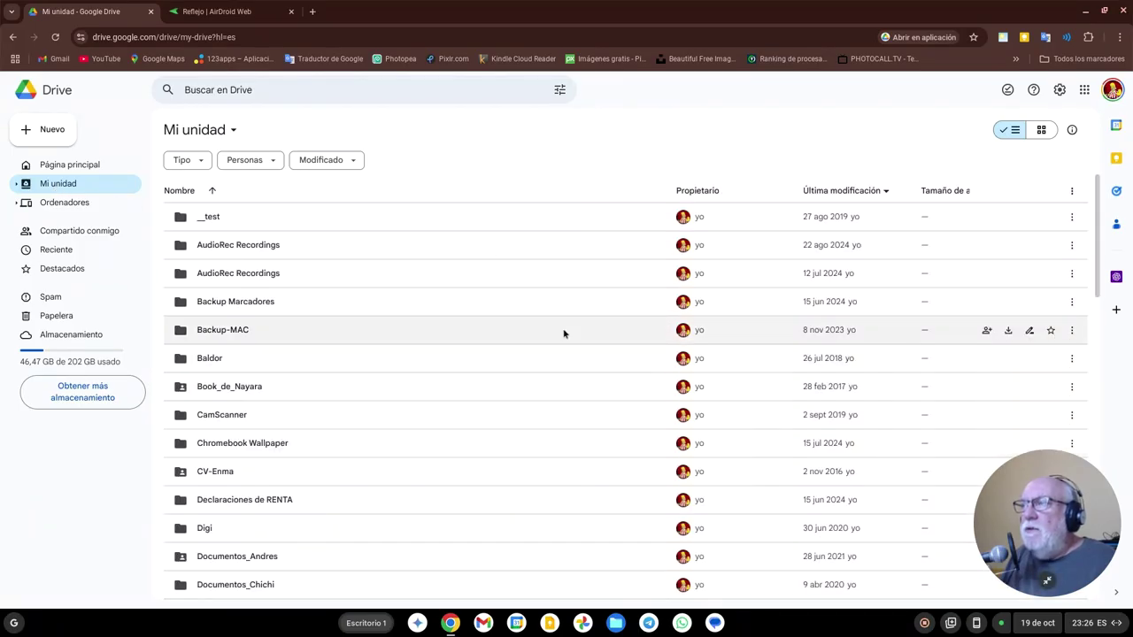
click(55, 205)
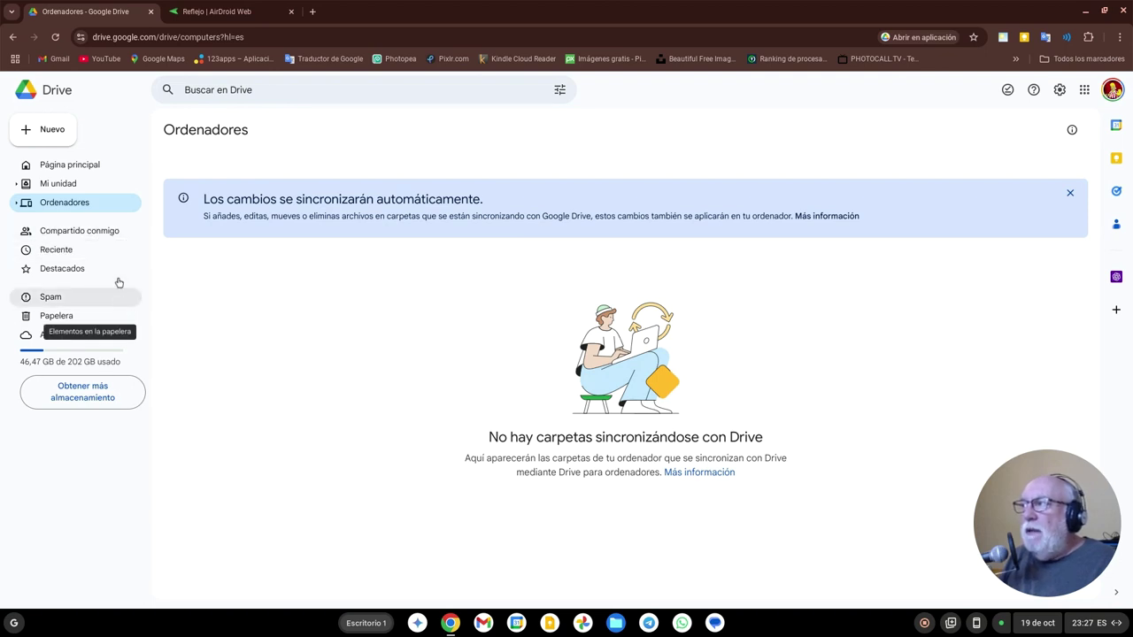
Show the Compartido conmigo list with the HOLLYLAND recordings and maths PDF.
click(99, 233)
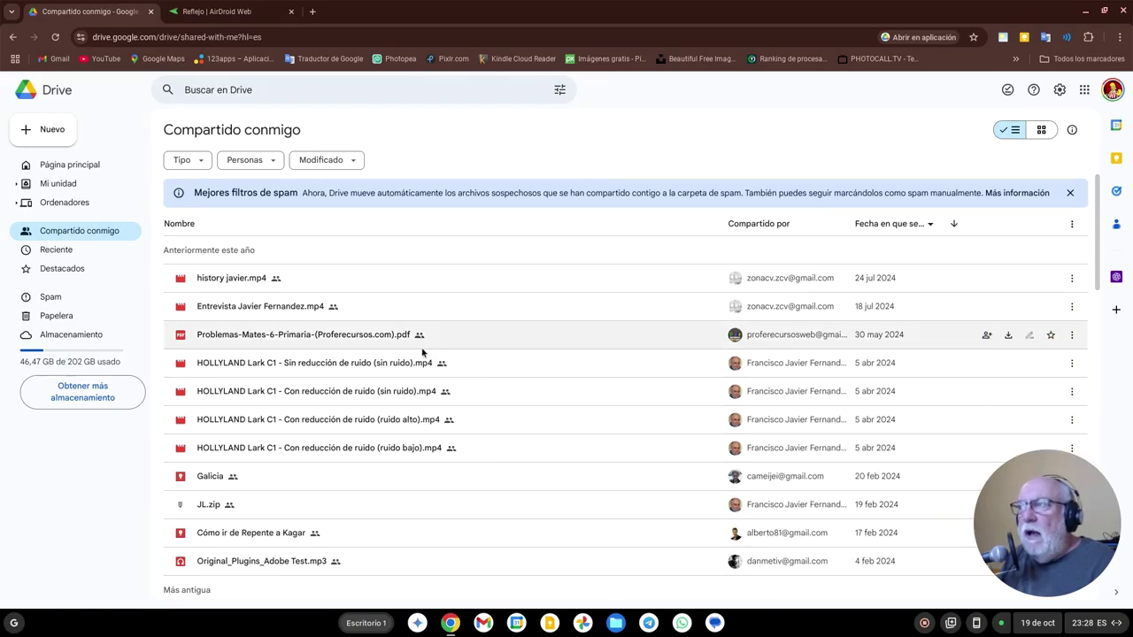
mouse_move(310, 334)
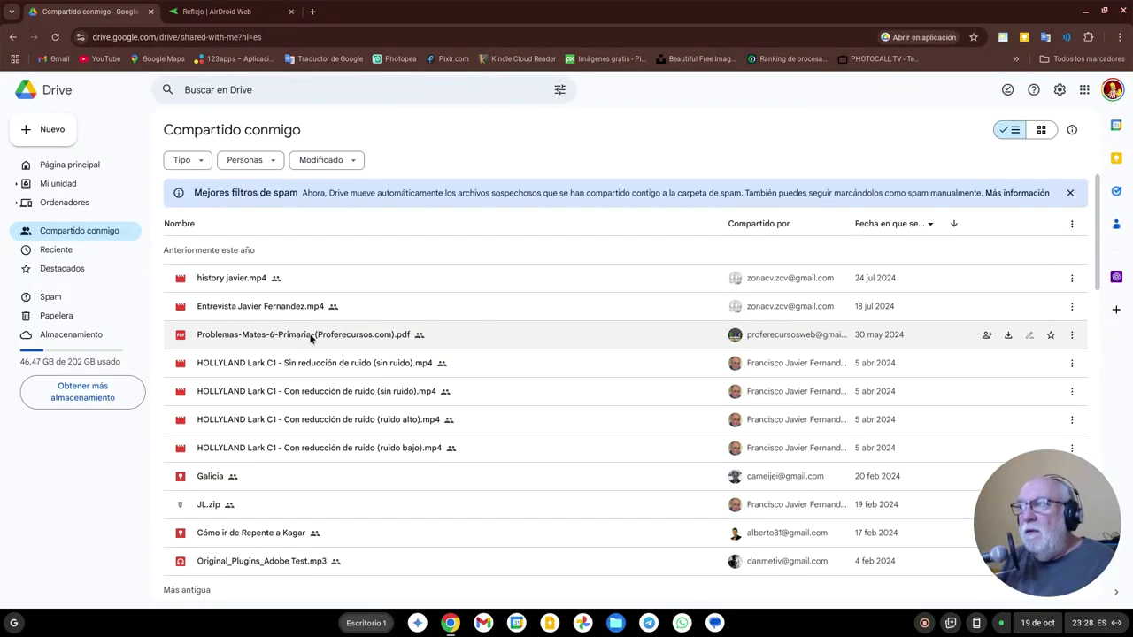
Make a copy of the shared Problemas-Mates-6-Primaria PDF and jump to it in Mi unidad.
right_click(310, 337)
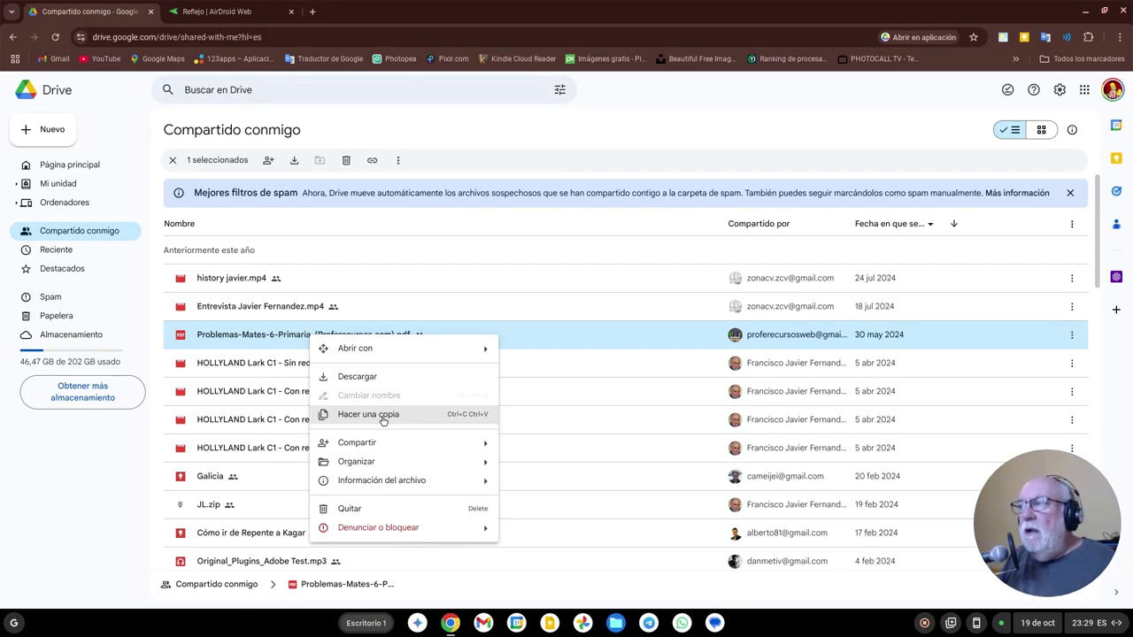
click(382, 419)
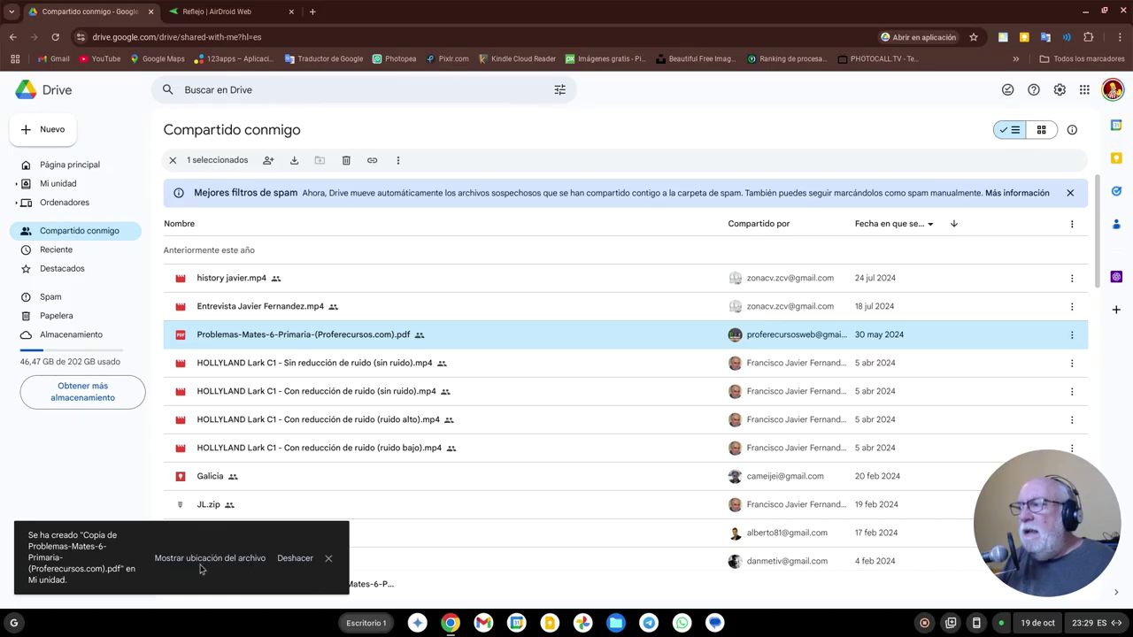
click(204, 560)
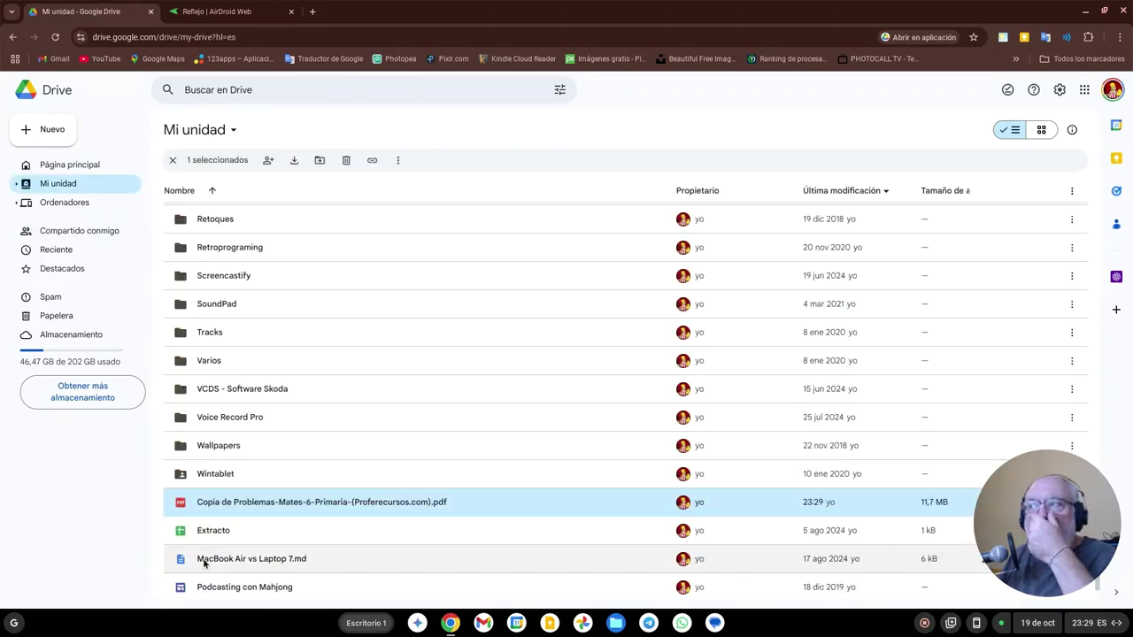
Rename the copy by removing 'Copia de' to Problemas-Mates-6-Primaria-(Proferecursos.com).pdf.
right_click(273, 506)
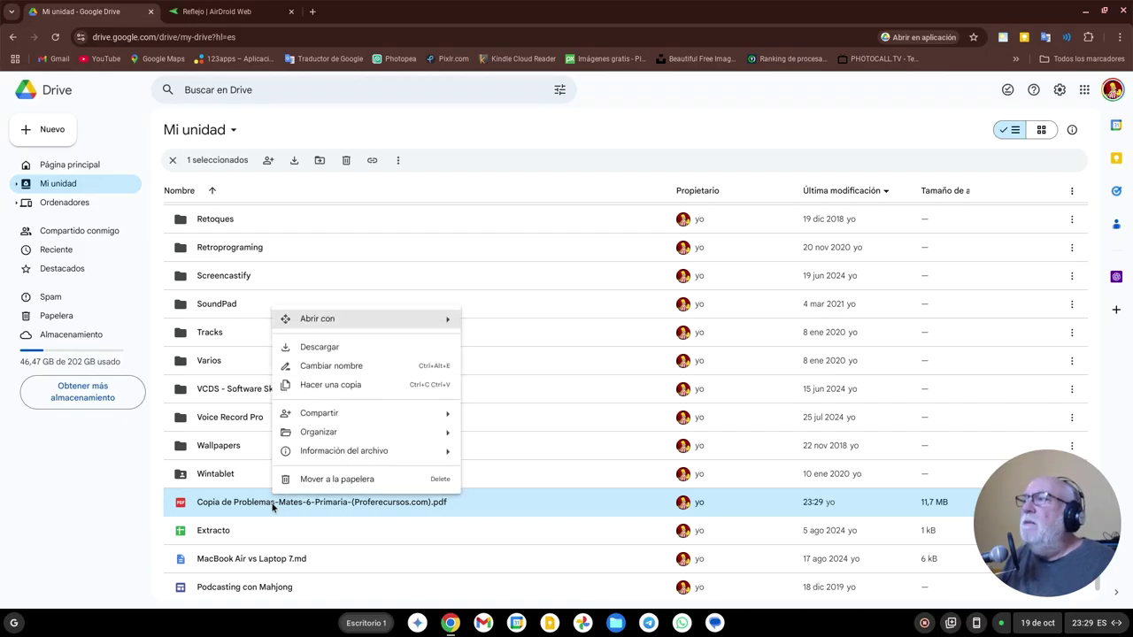
click(354, 366)
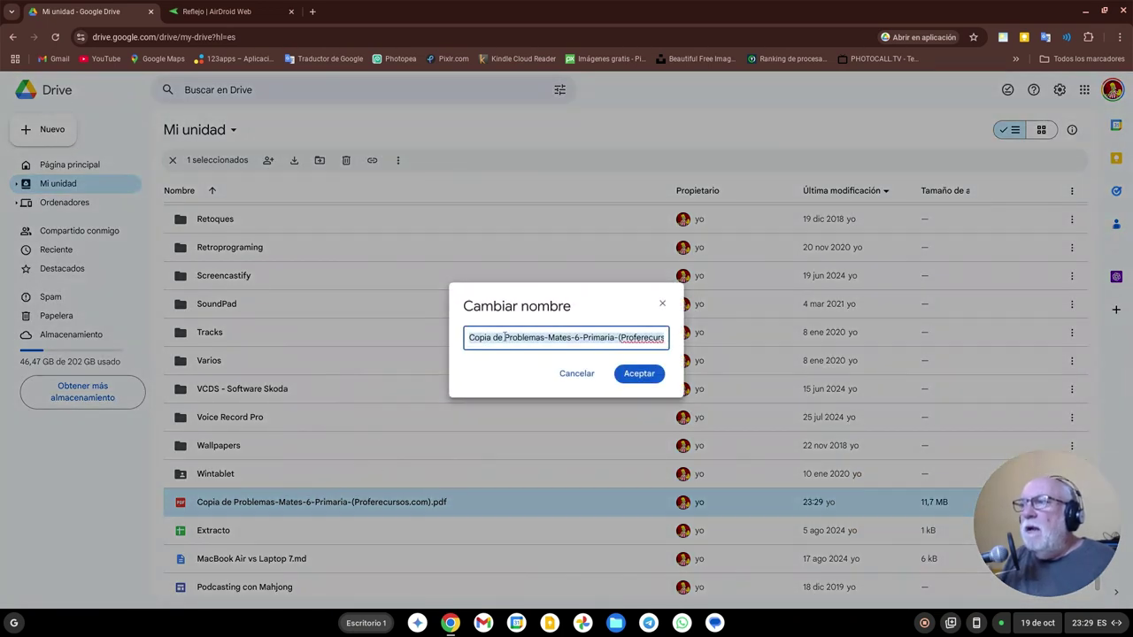
click(468, 342)
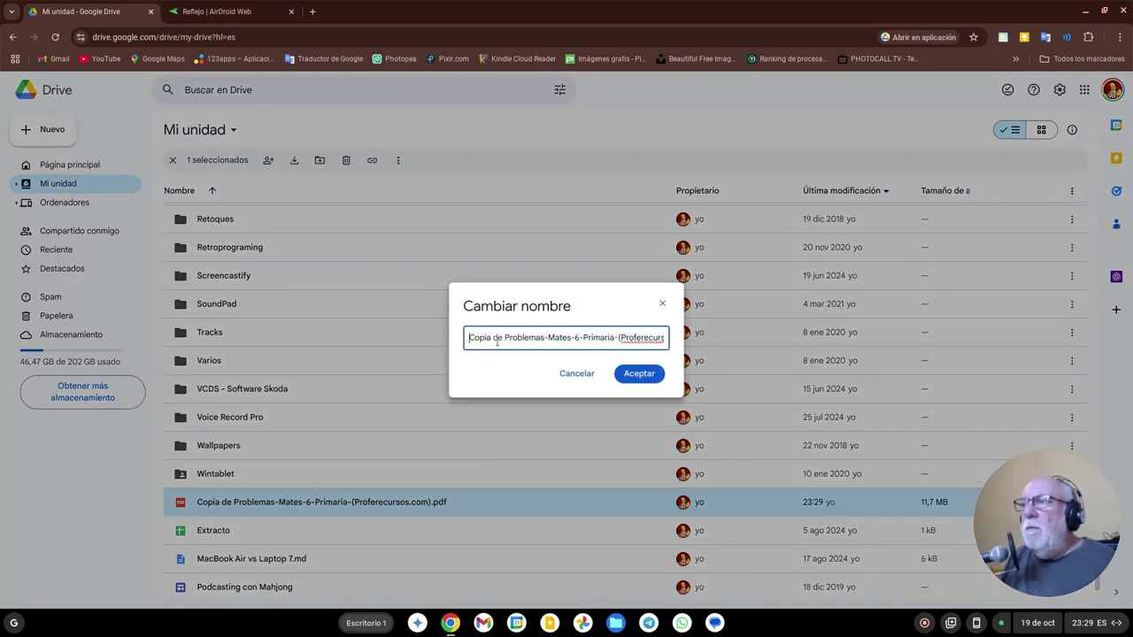
key(BackSpace)
key(BackSpace)
key(BackSpace)
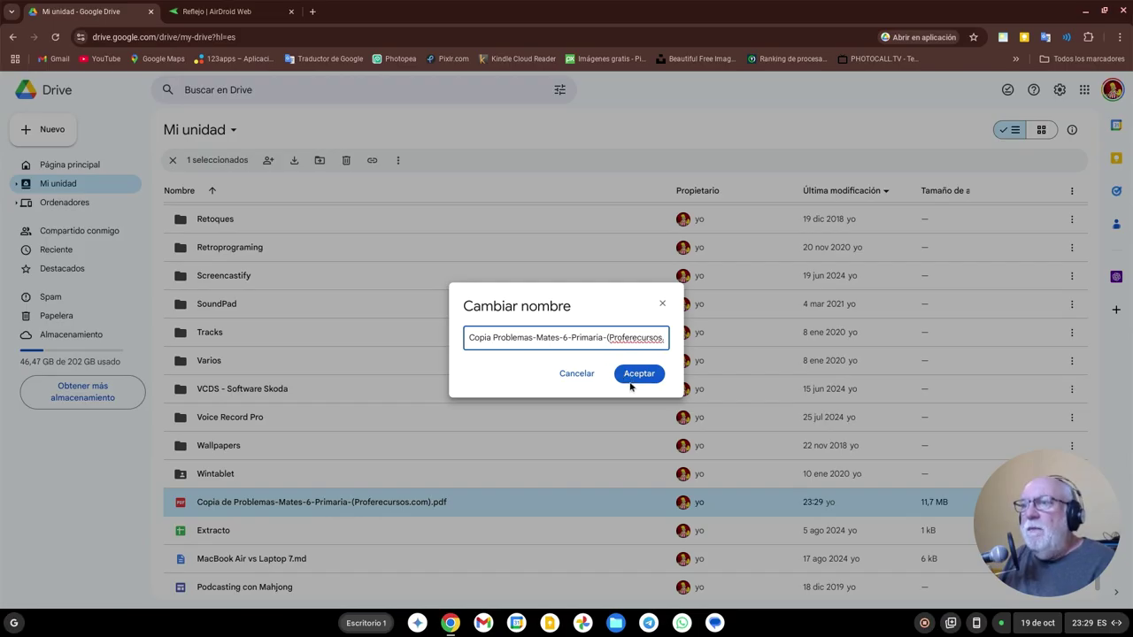
key(BackSpace)
key(BackSpace)
key(BackSpace)
key(BackSpace)
key(BackSpace)
key(BackSpace)
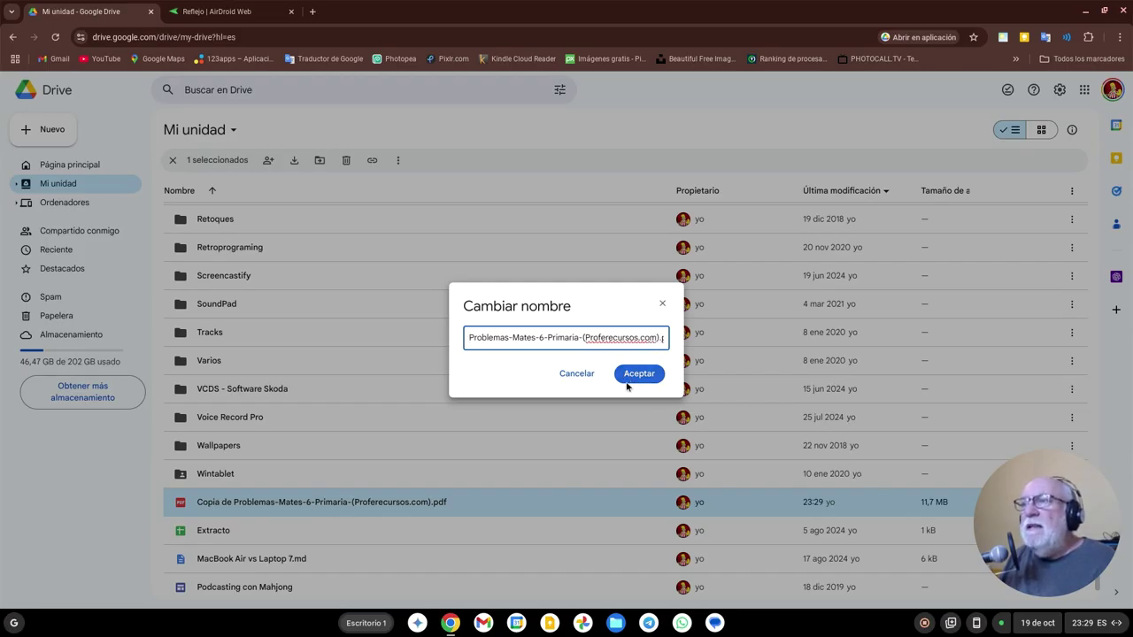
click(634, 376)
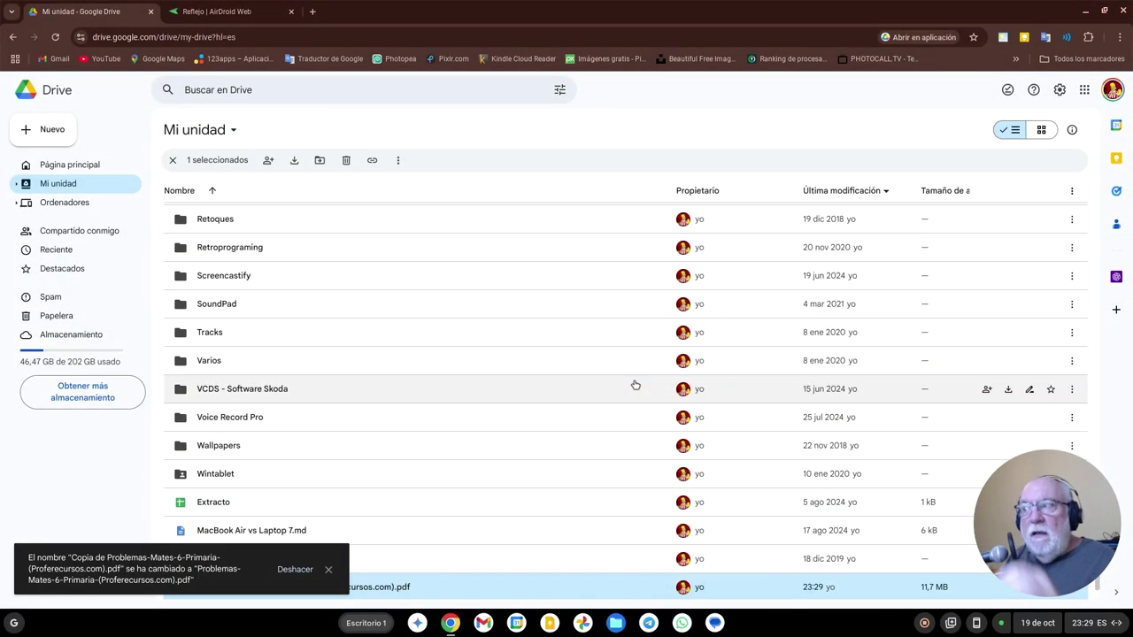
scroll(558, 405, down, 1)
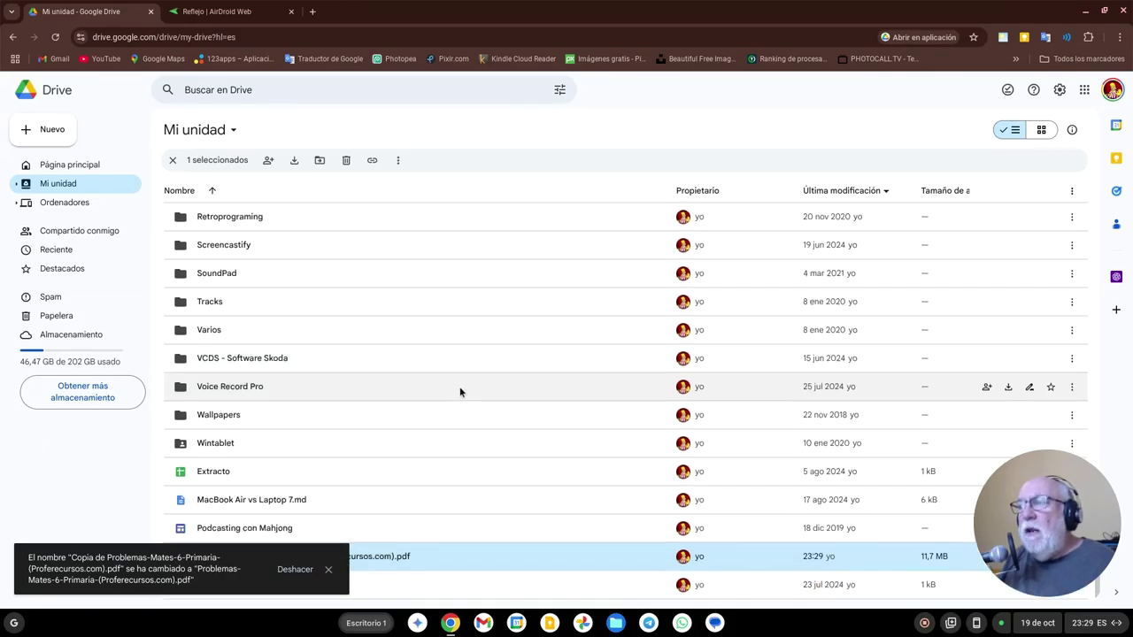
click(329, 570)
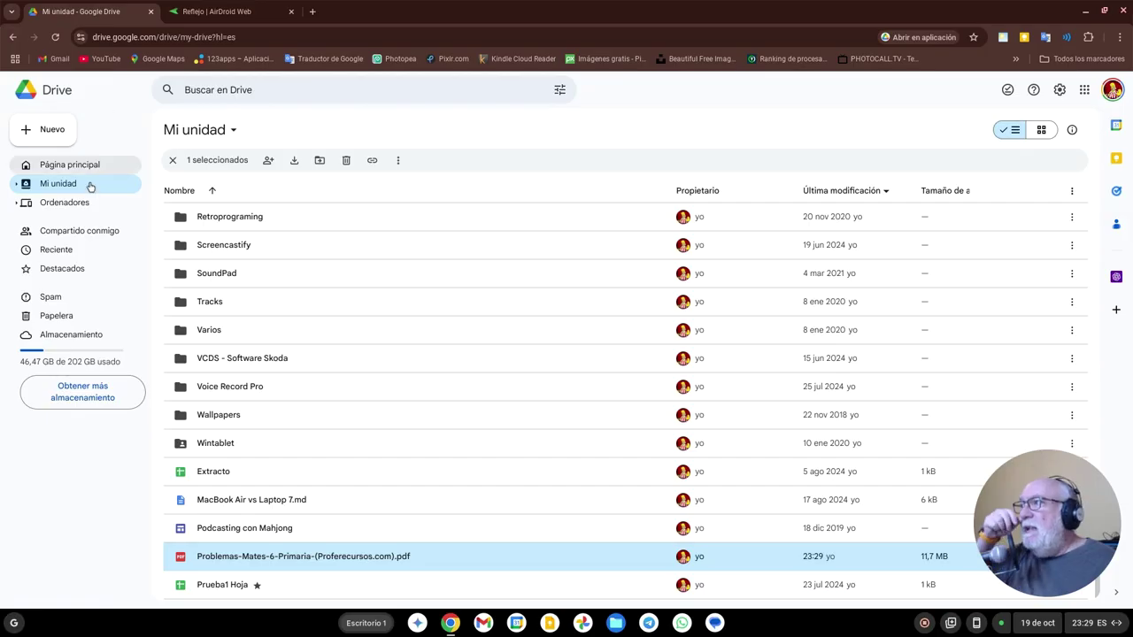
Switch between Compartido conmigo and Mi unidad a few times, ending on the shared-with-me list.
click(91, 237)
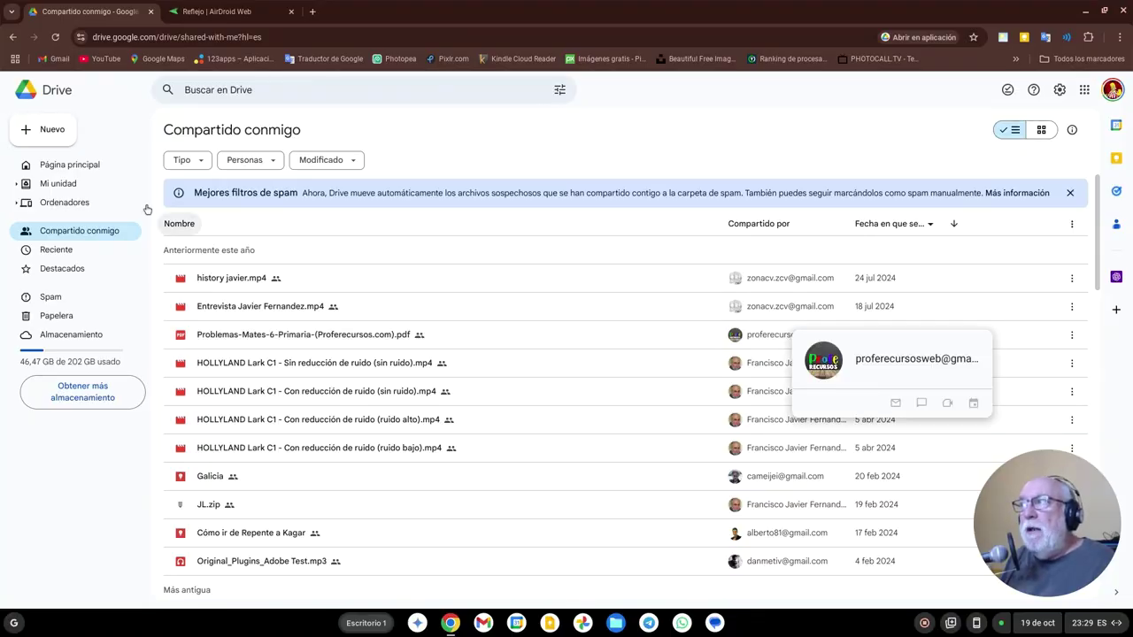
click(76, 185)
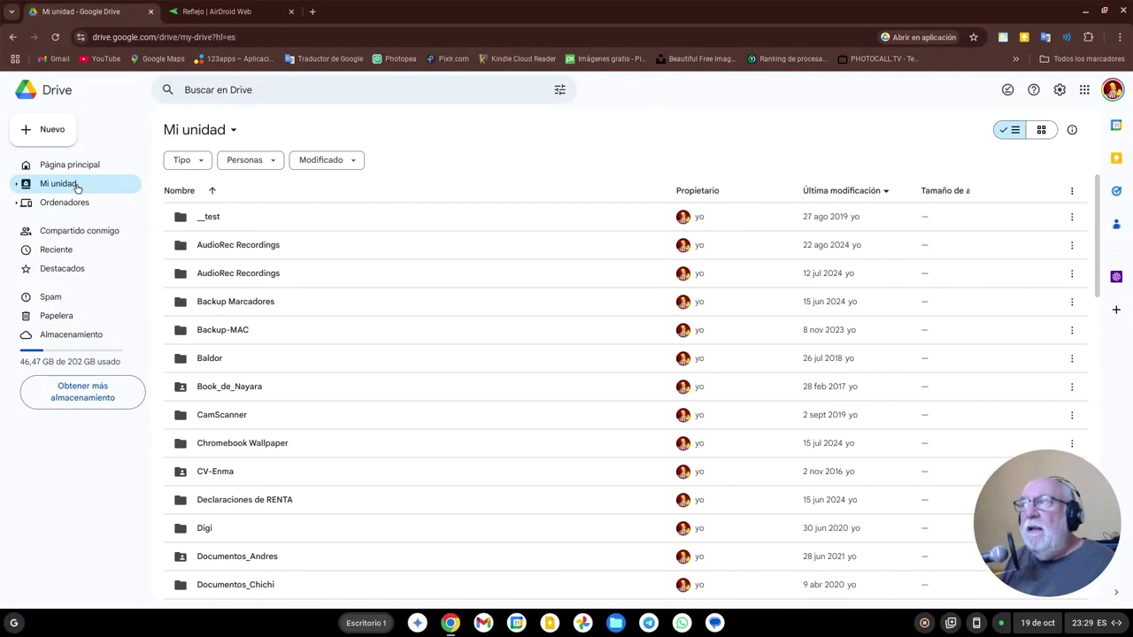
scroll(585, 362, down, 10)
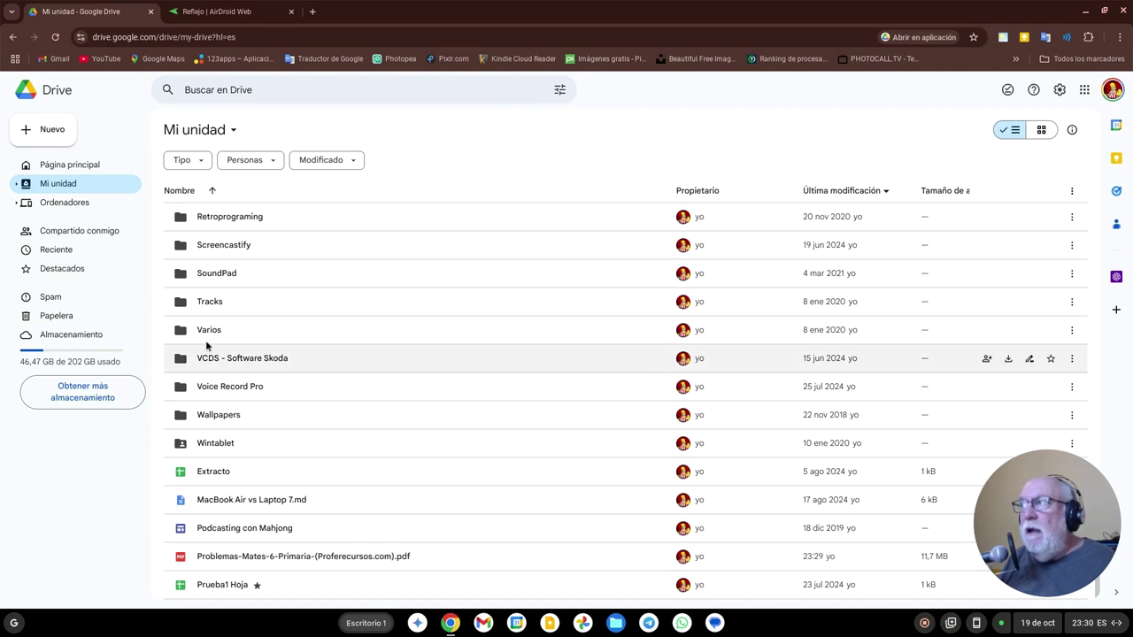
click(70, 232)
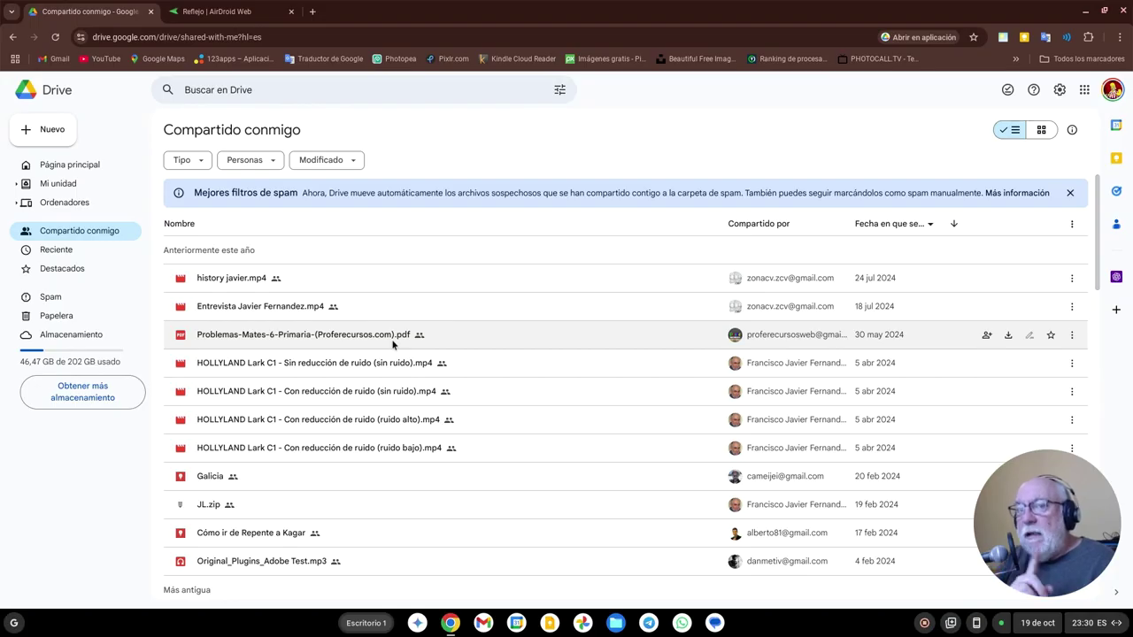
click(58, 184)
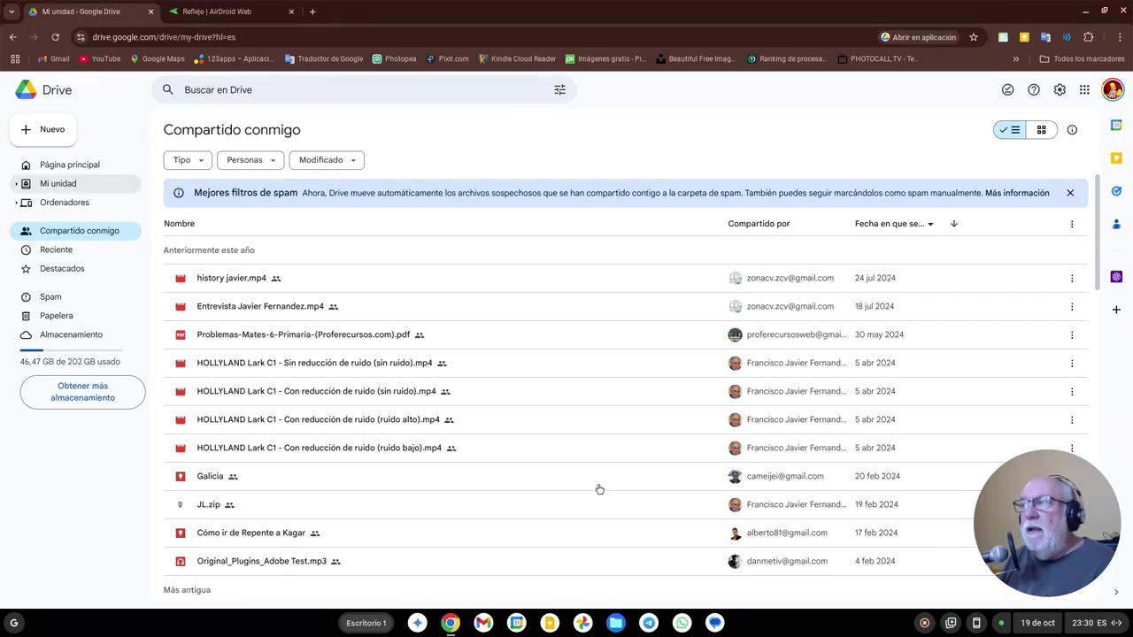
scroll(461, 473, down, 3)
scroll(461, 473, down, 4)
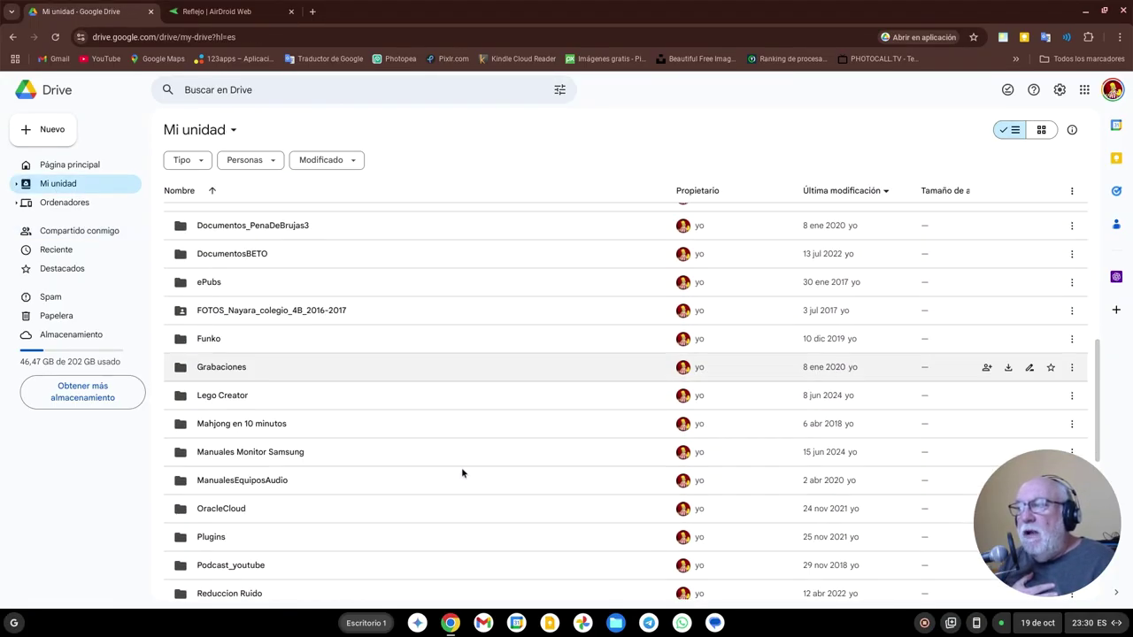
scroll(460, 473, down, 5)
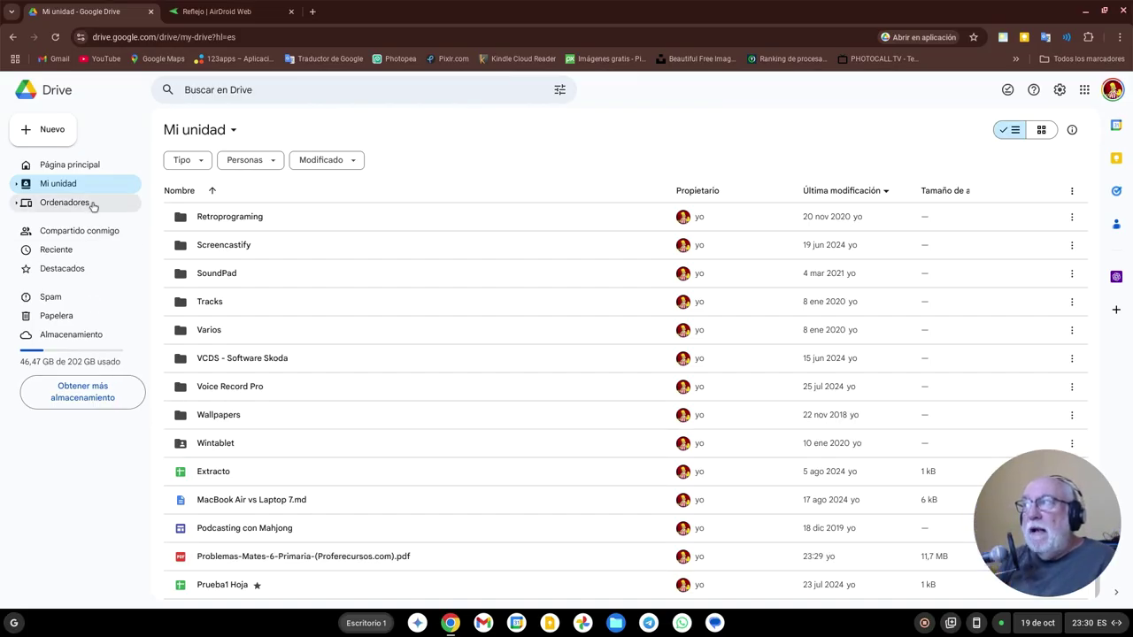
click(92, 231)
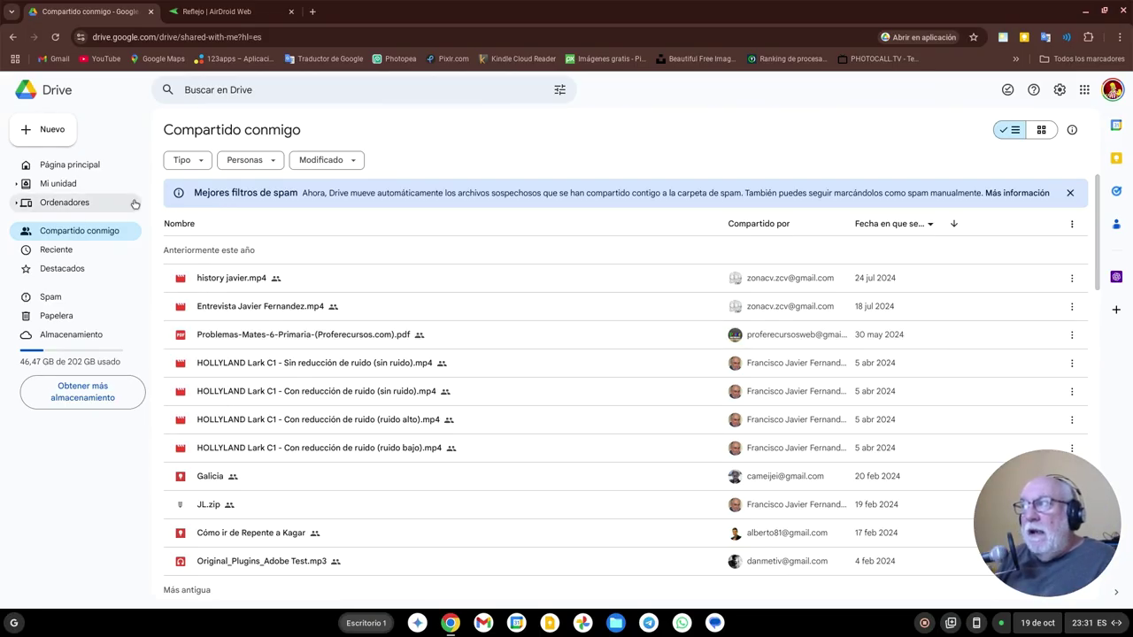
Return to Mi unidad and scroll down to the 11,7 MB Problemas-Mates-6-Primaria PDF copy.
click(68, 192)
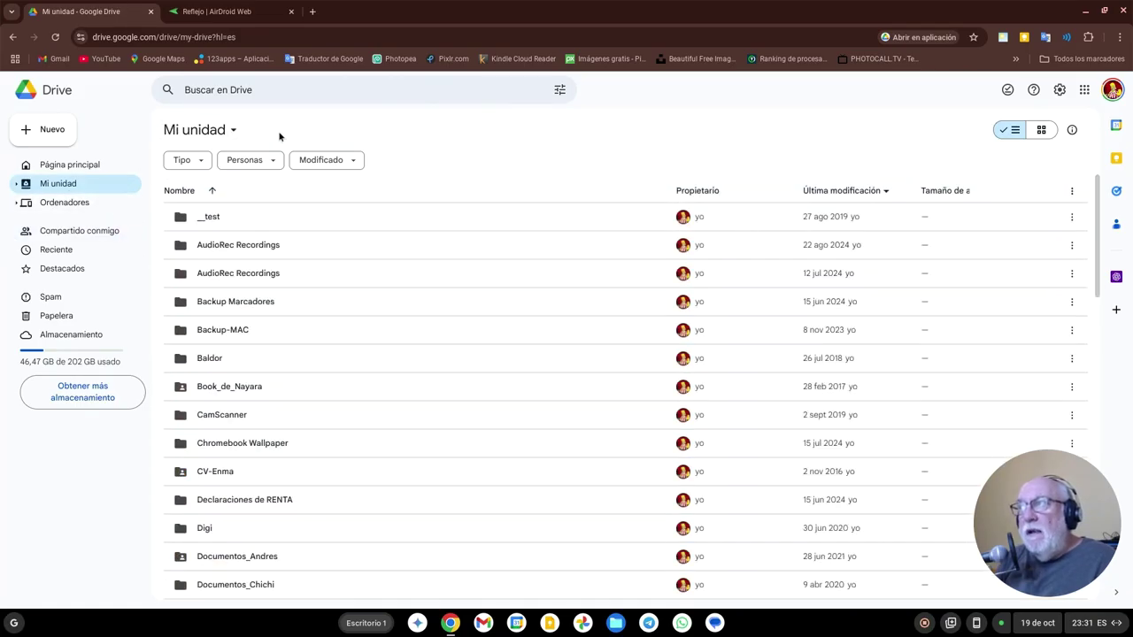
scroll(338, 418, down, 2)
scroll(337, 419, down, 3)
scroll(337, 421, down, 3)
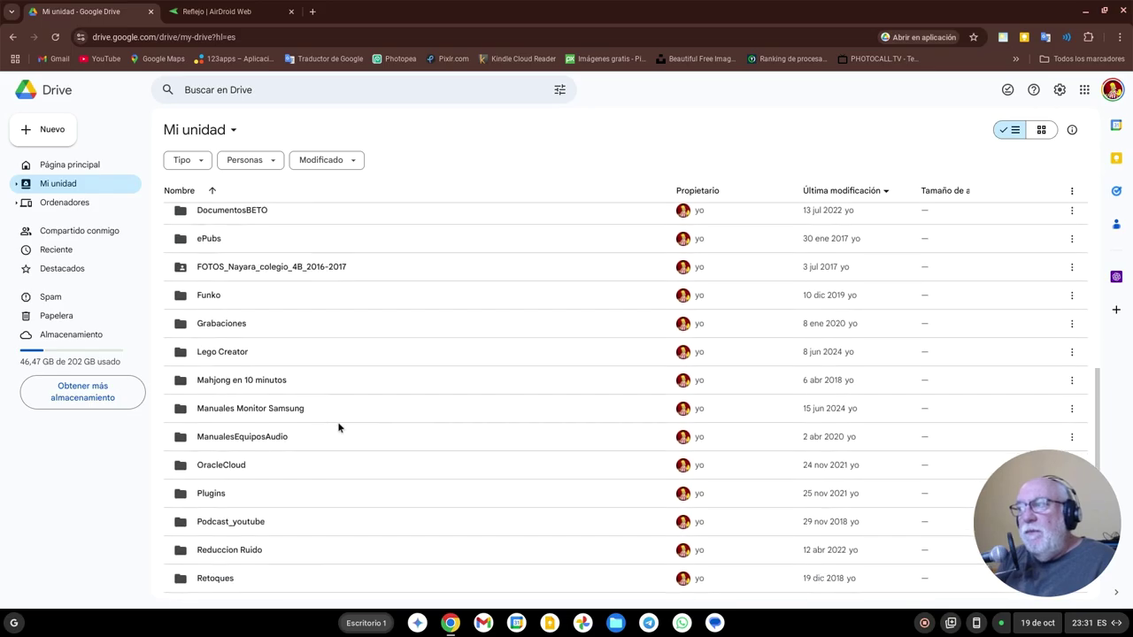
scroll(337, 421, down, 5)
scroll(337, 422, down, 2)
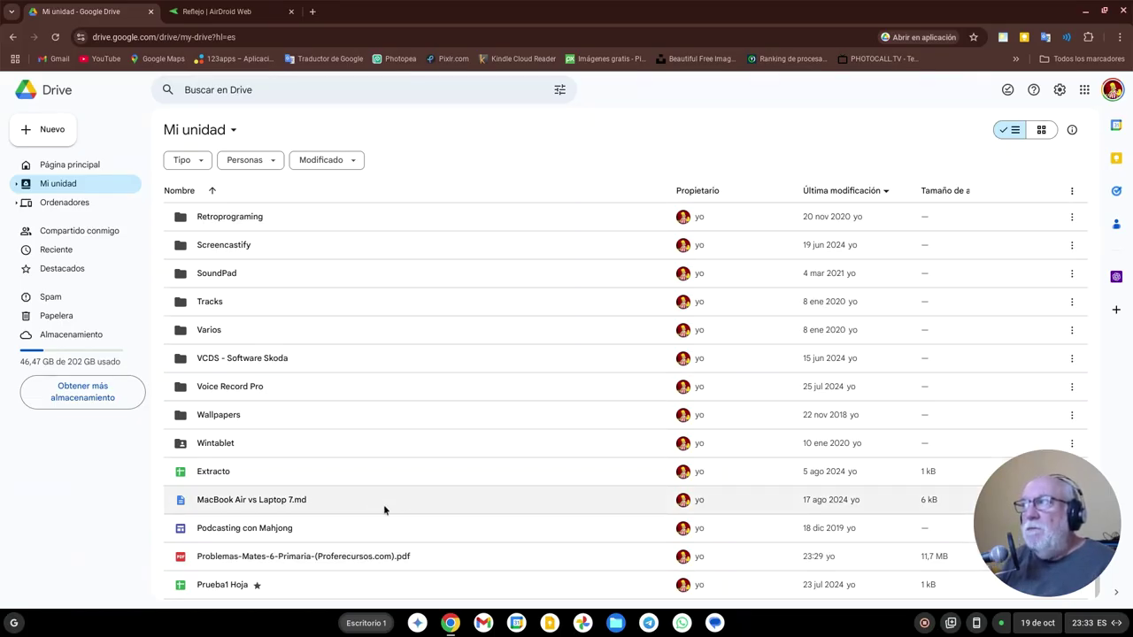
Reopen Compartido conmigo and scroll down to older shared files like Resumen programa ACCEDE.pdf.
click(91, 239)
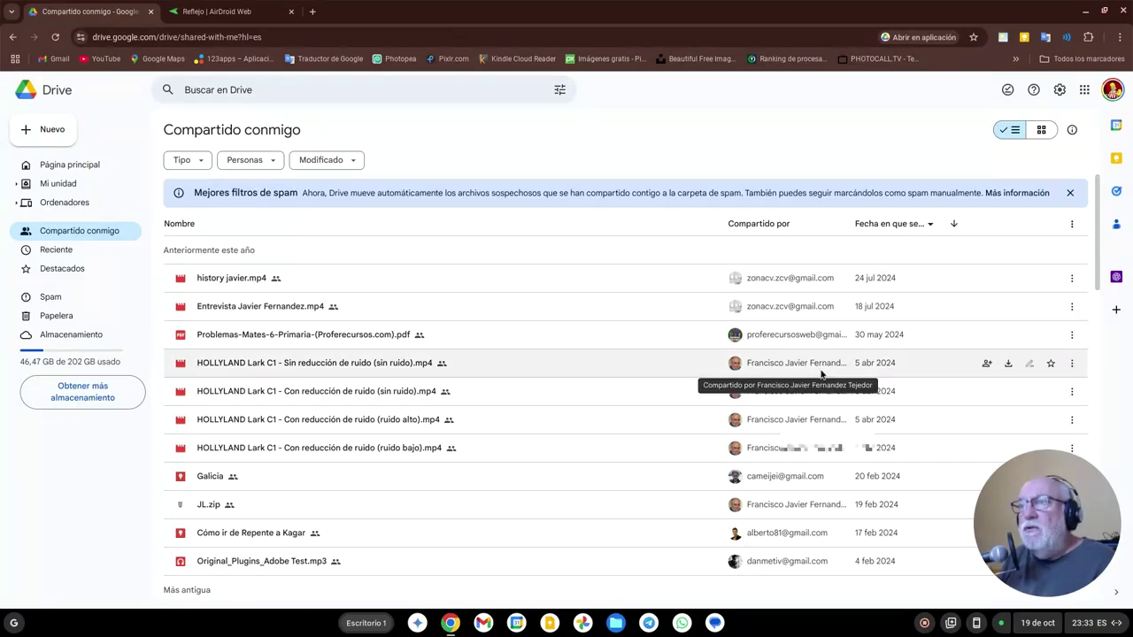
mouse_move(779, 391)
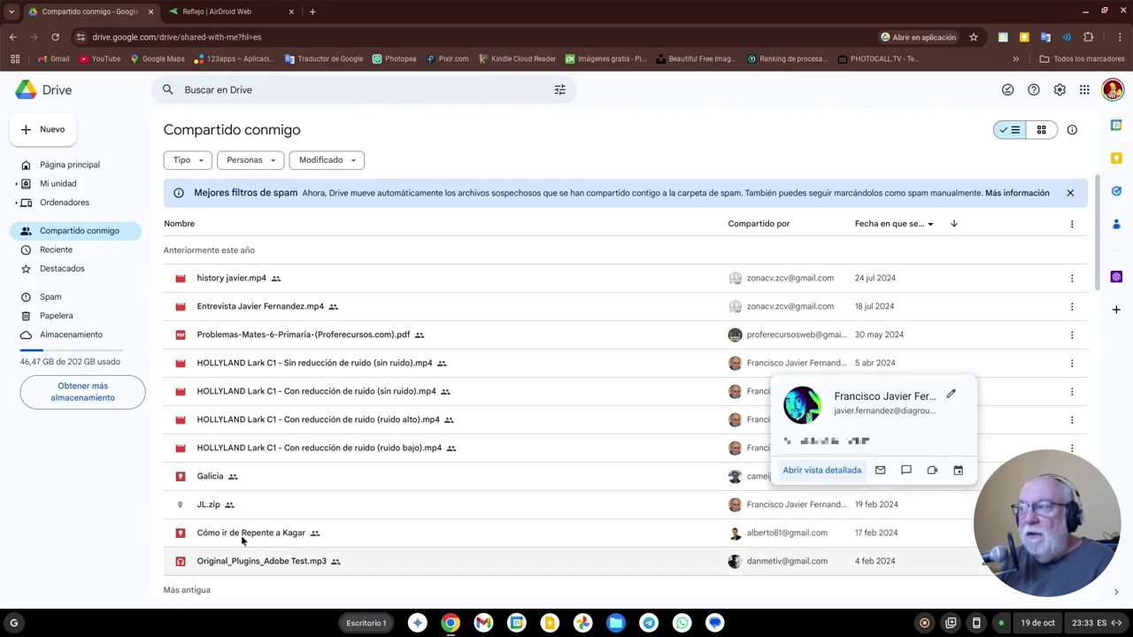
mouse_move(735, 391)
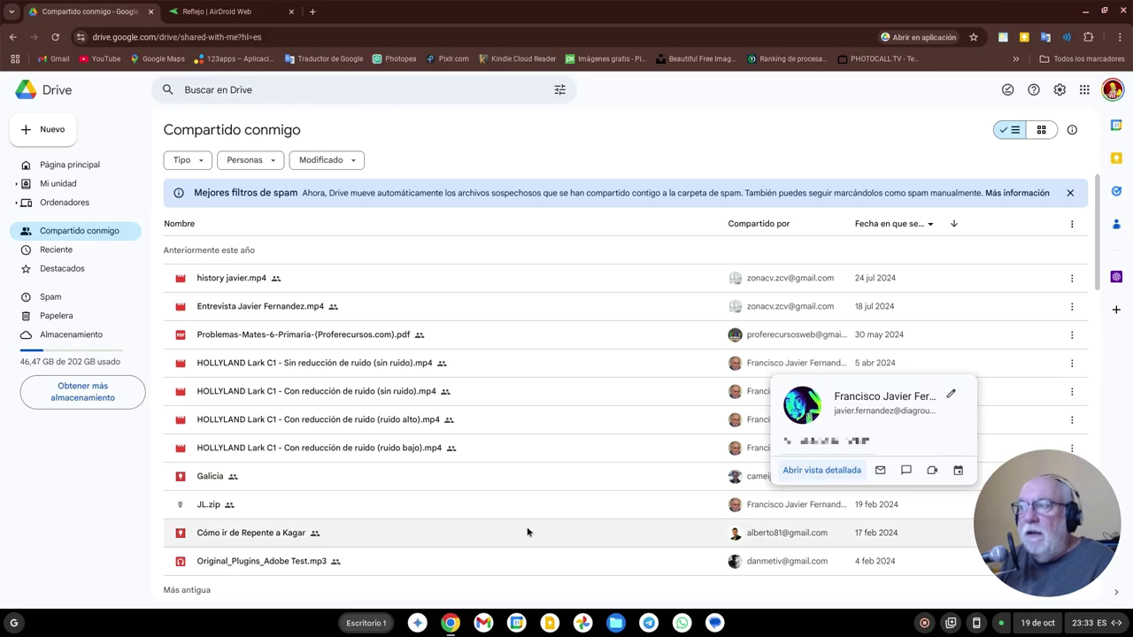
scroll(297, 492, down, 3)
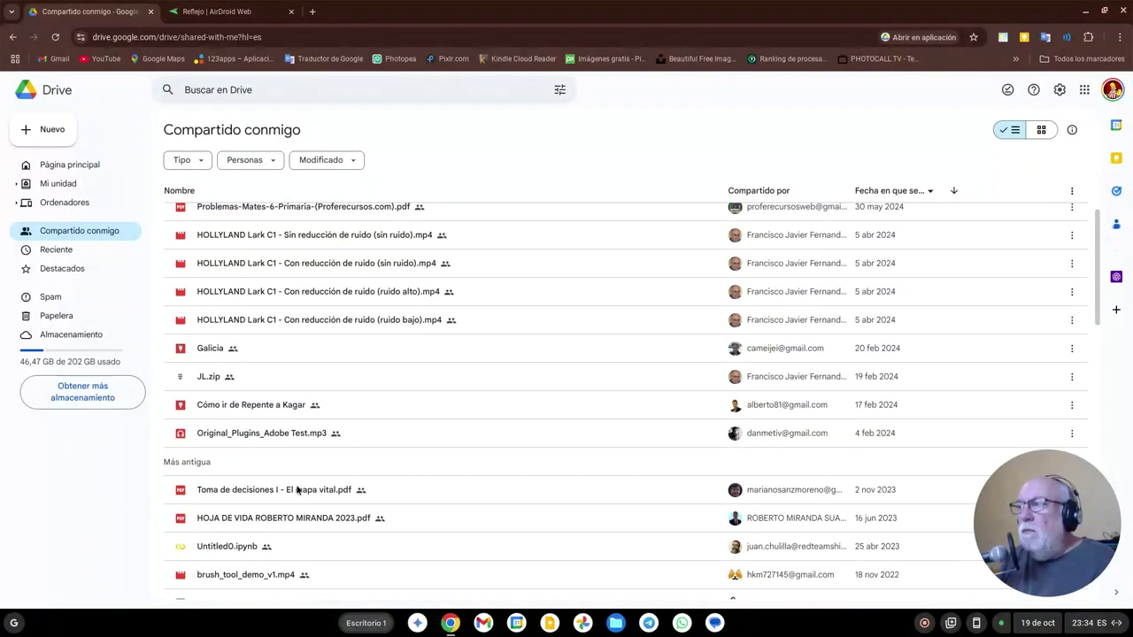
scroll(297, 489, down, 1)
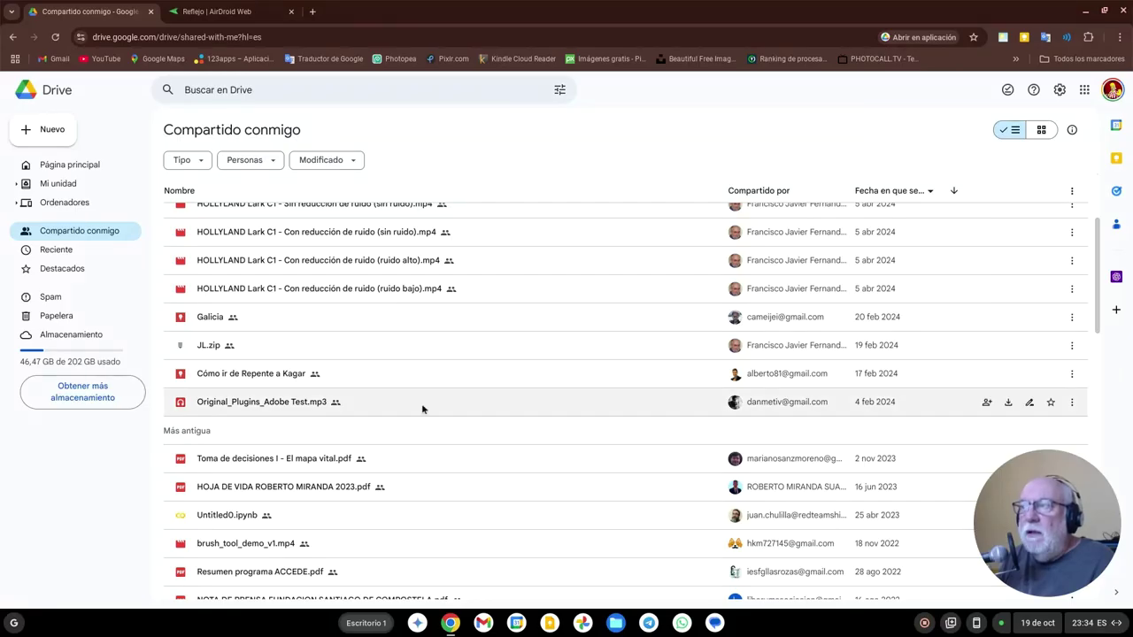
scroll(398, 442, down, 2)
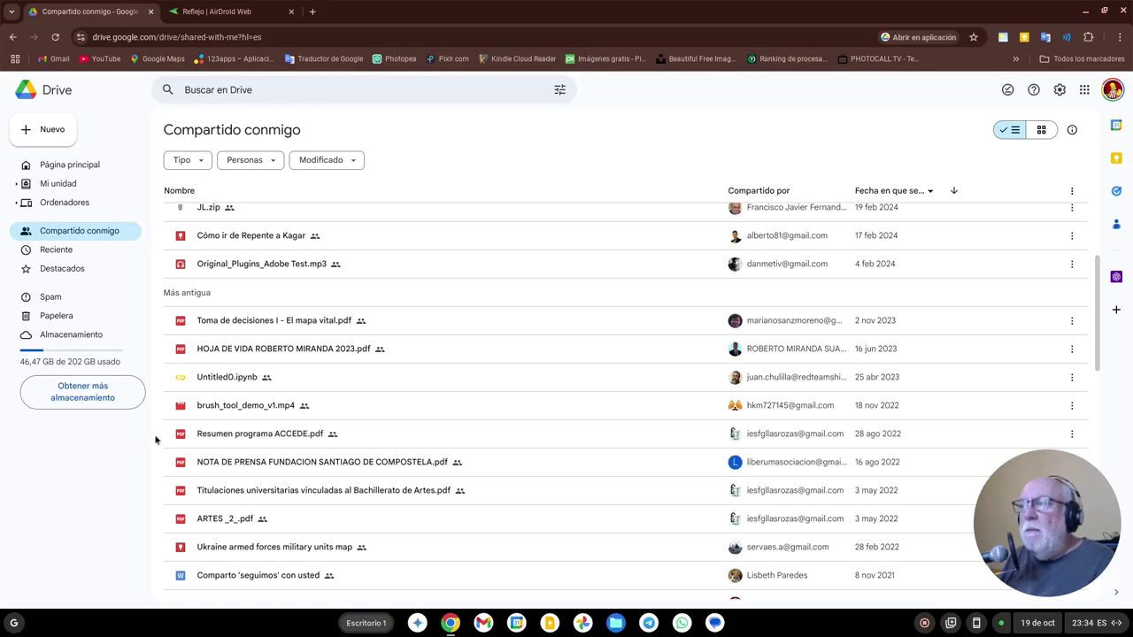
double_click(250, 435)
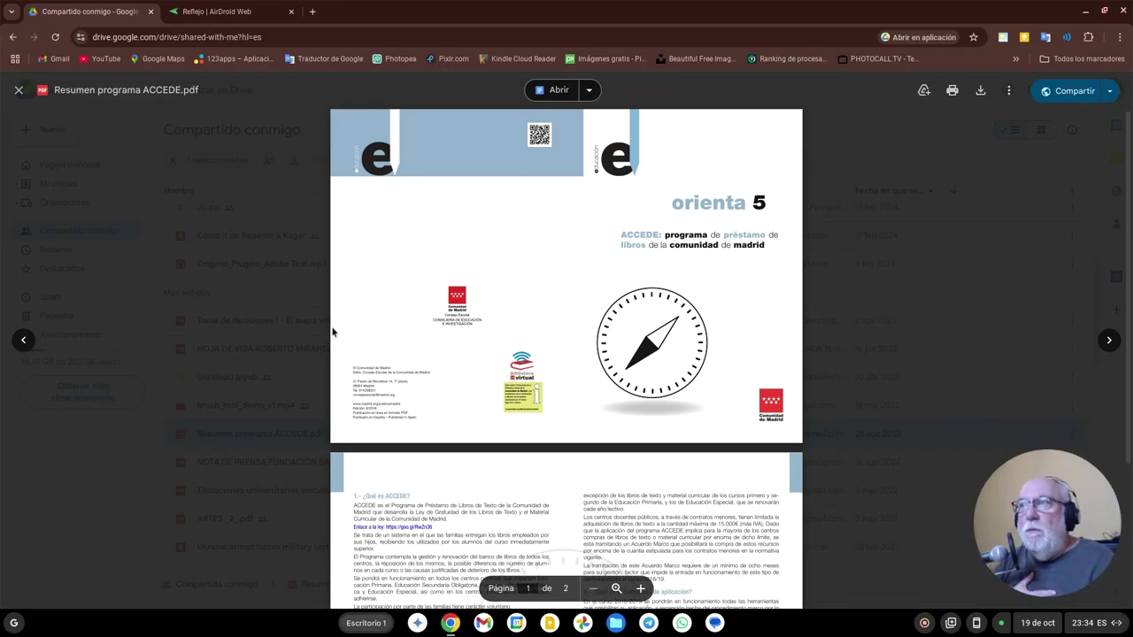
scroll(550, 297, down, 3)
scroll(558, 299, up, 3)
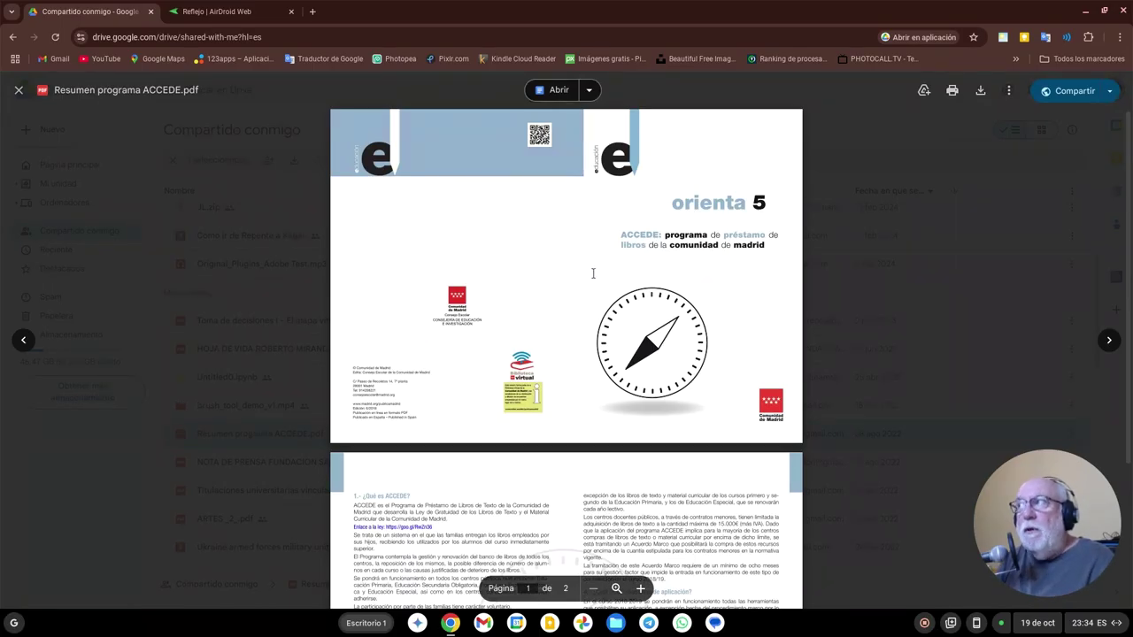
click(19, 92)
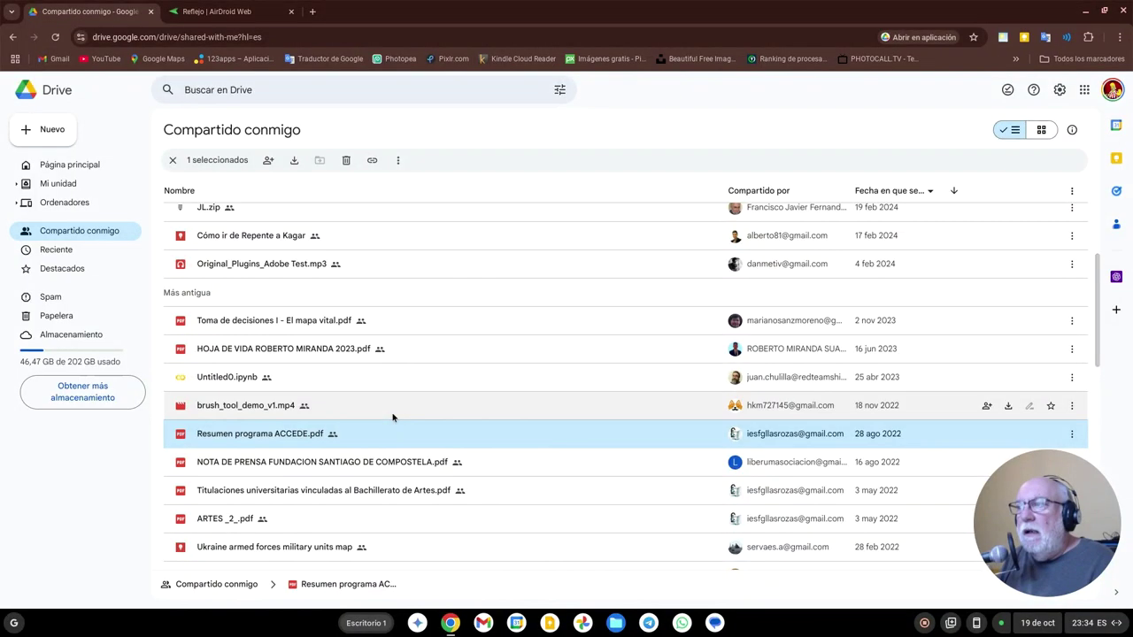
scroll(393, 417, down, 3)
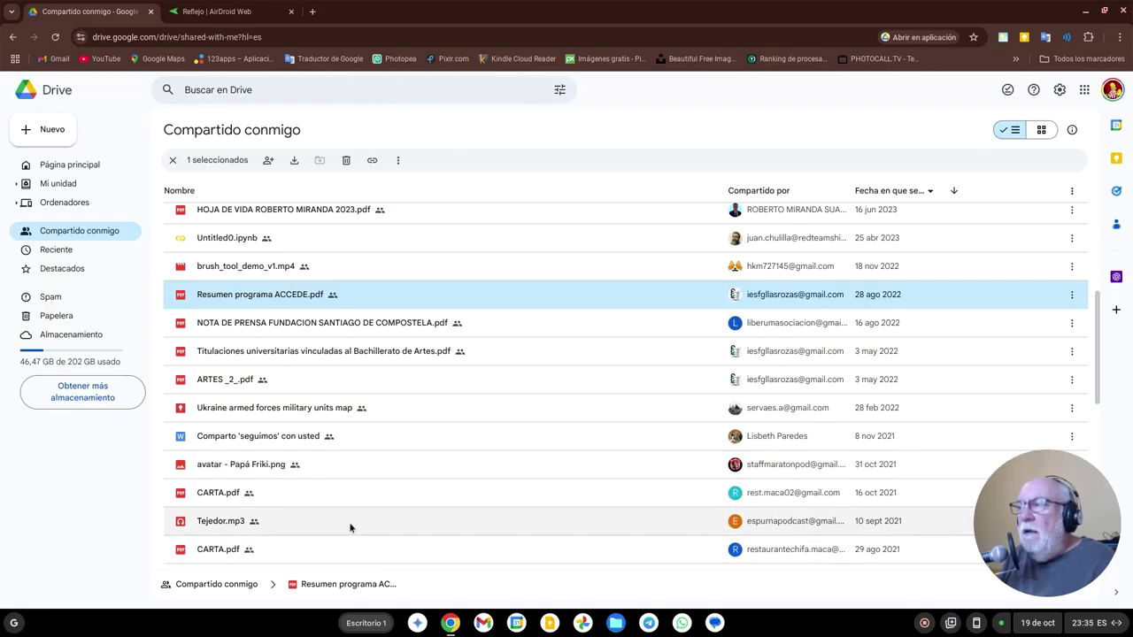
scroll(384, 467, down, 1)
scroll(384, 468, down, 1)
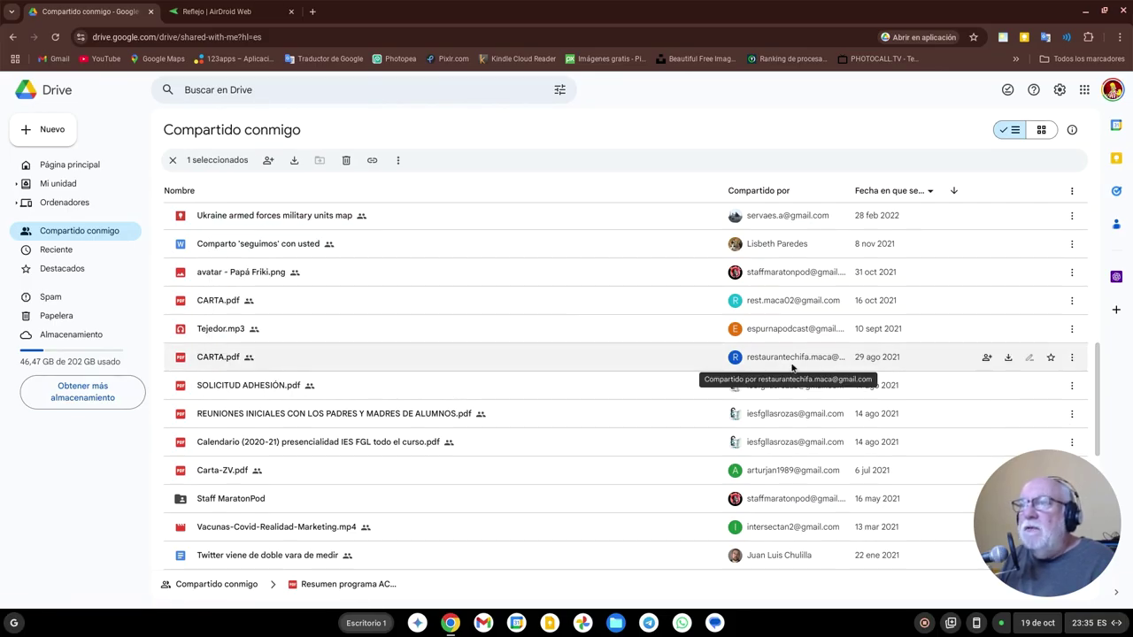
mouse_move(217, 357)
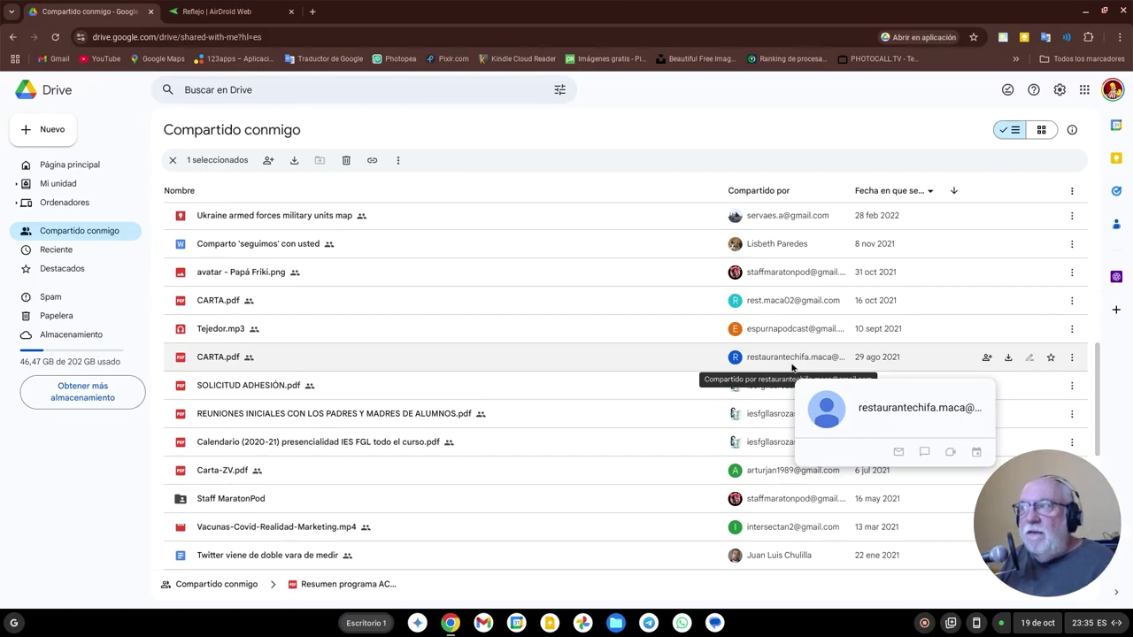
double_click(229, 359)
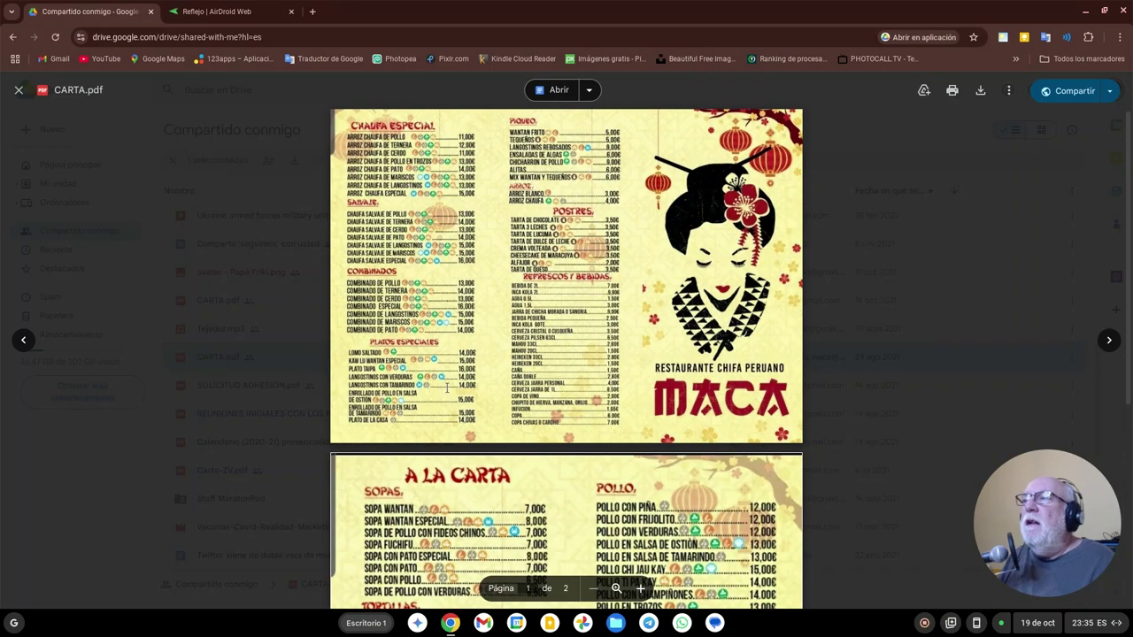
scroll(531, 426, down, 3)
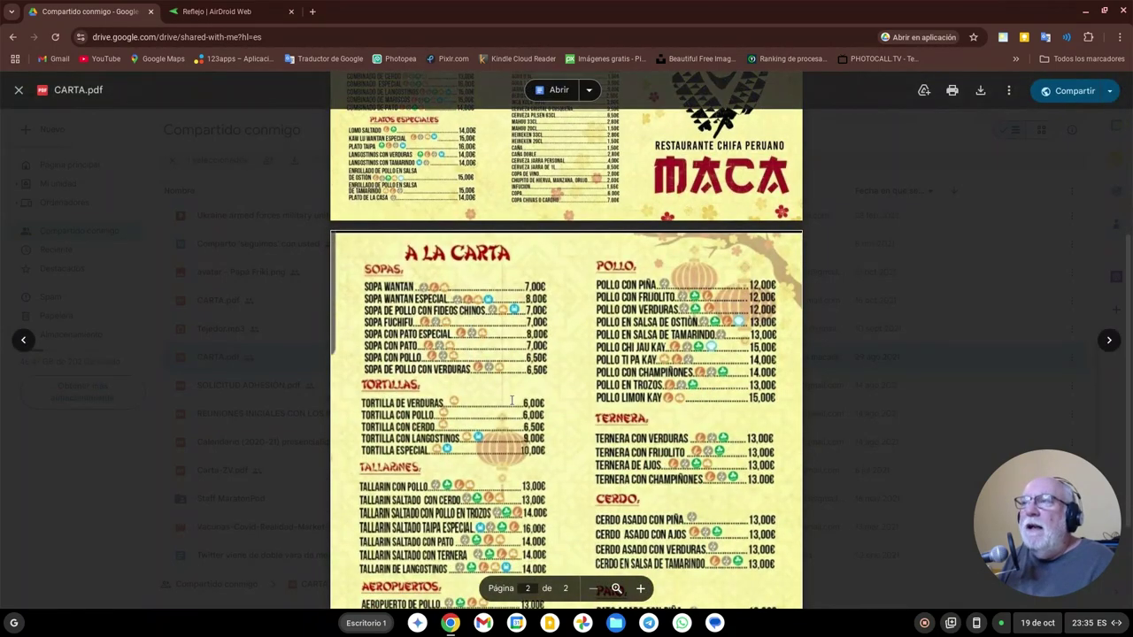
scroll(514, 401, down, 2)
scroll(512, 401, up, 5)
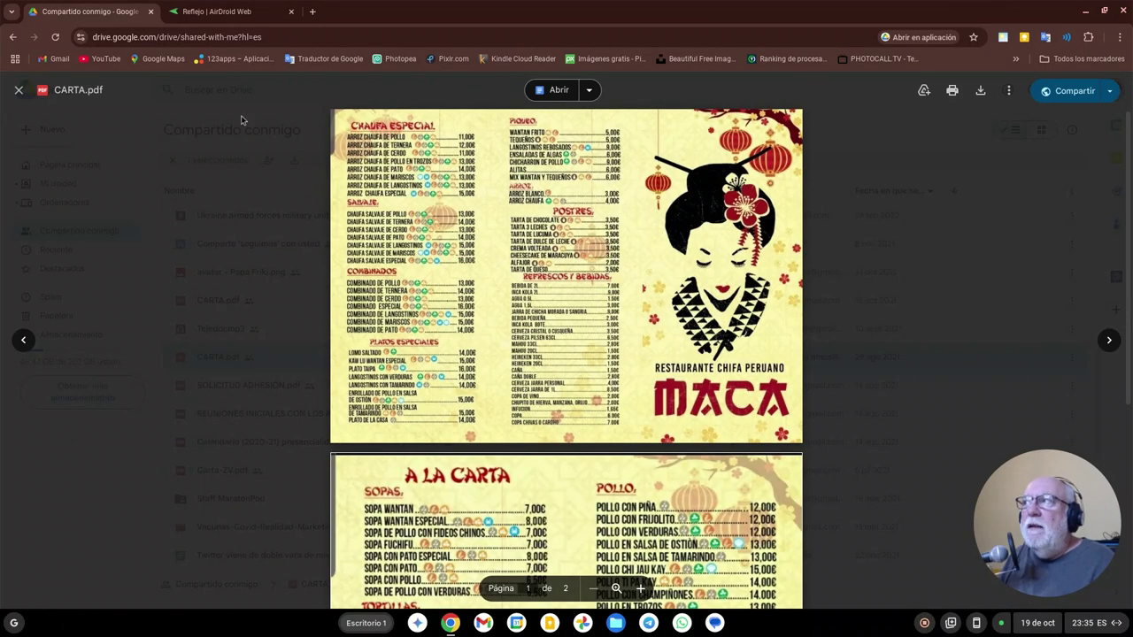
click(18, 91)
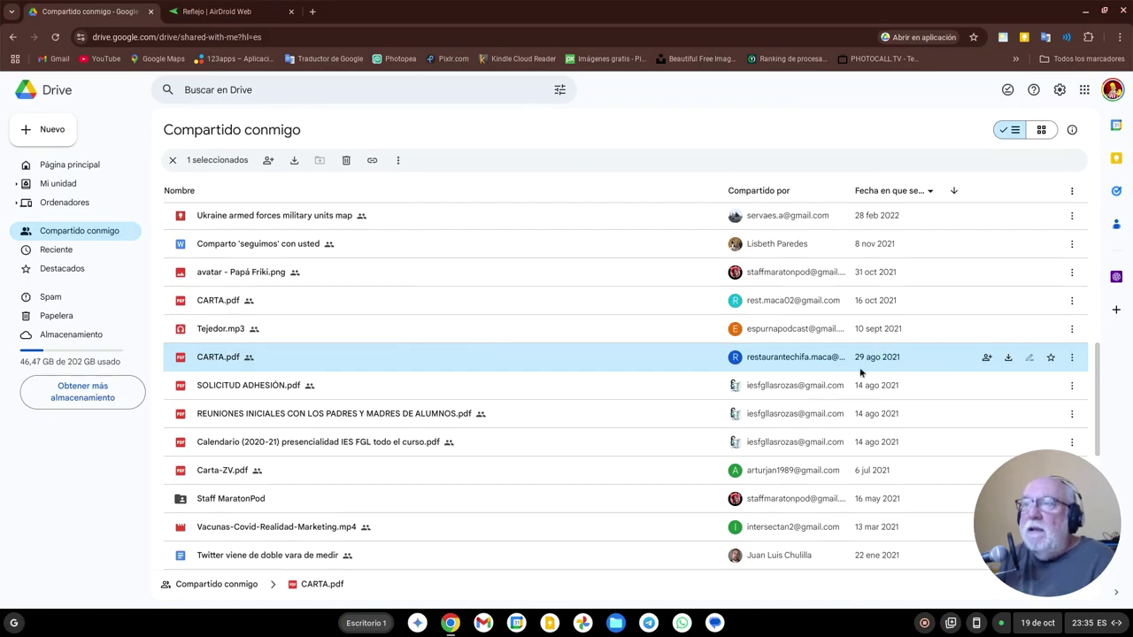
mouse_move(1050, 357)
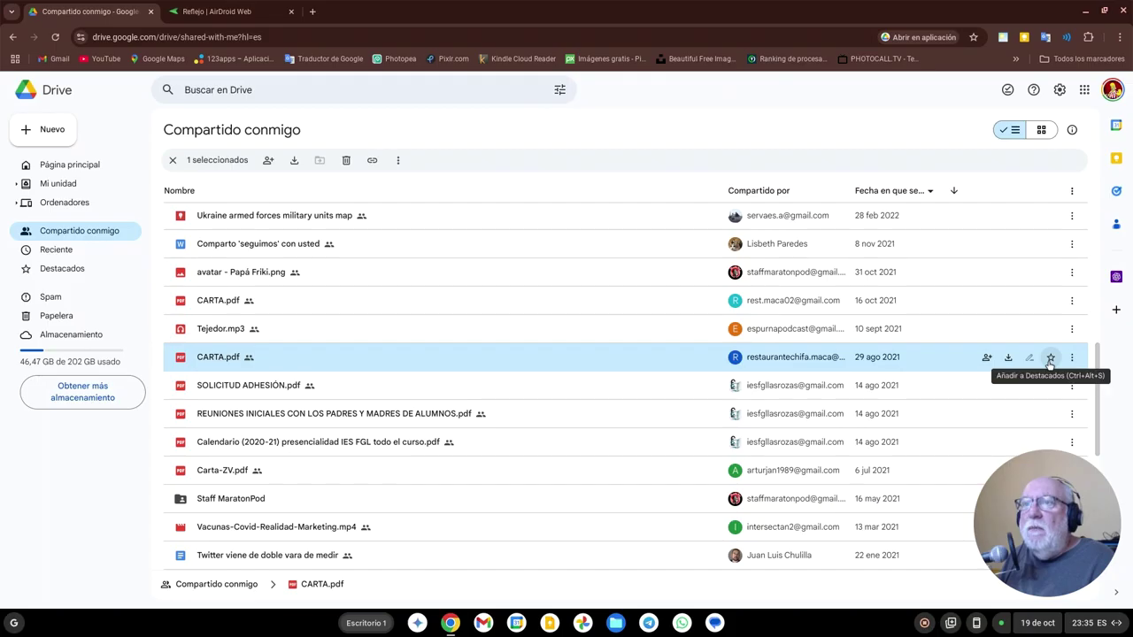
Star the shared CARTA.pdf restaurant menu from 29 ago 2021.
click(1050, 358)
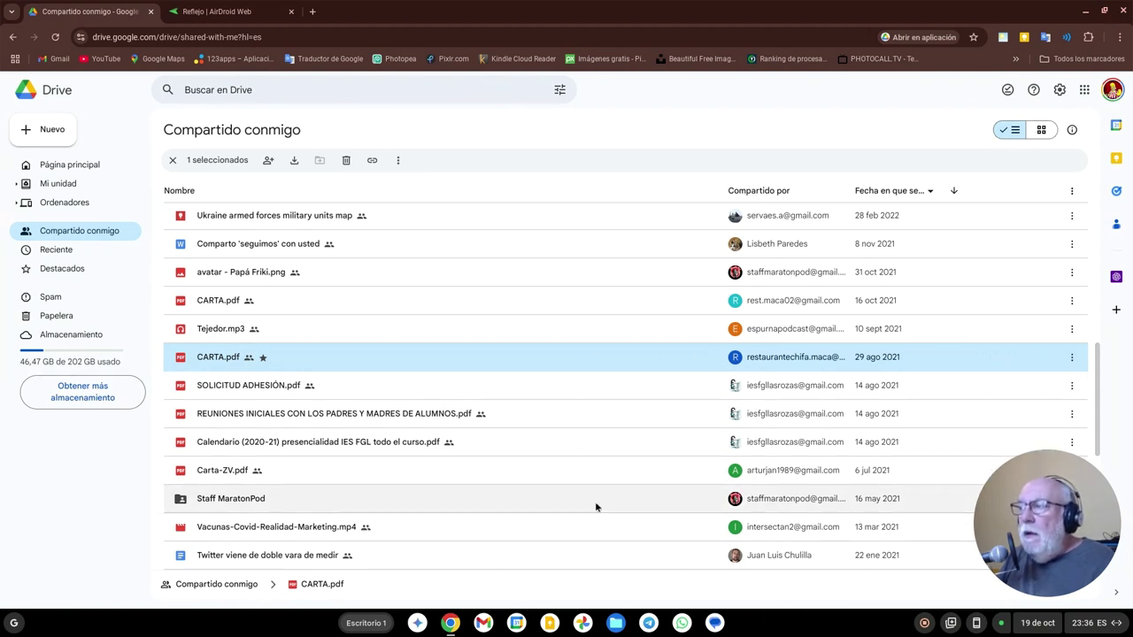
scroll(519, 499, down, 1)
scroll(518, 496, down, 2)
scroll(504, 500, down, 1)
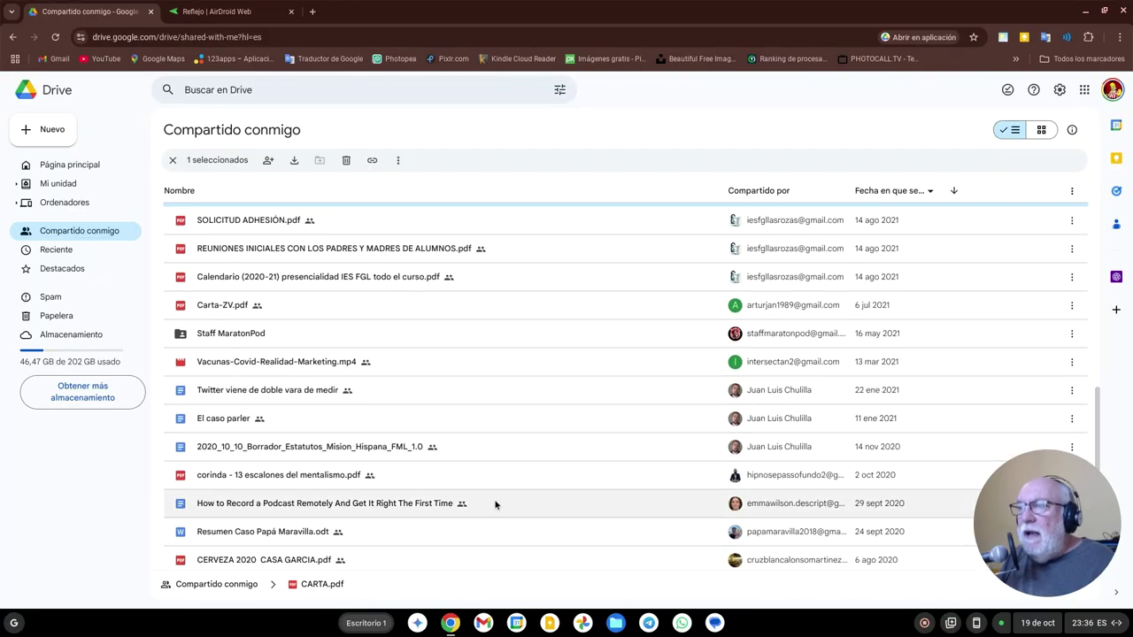
scroll(495, 505, down, 2)
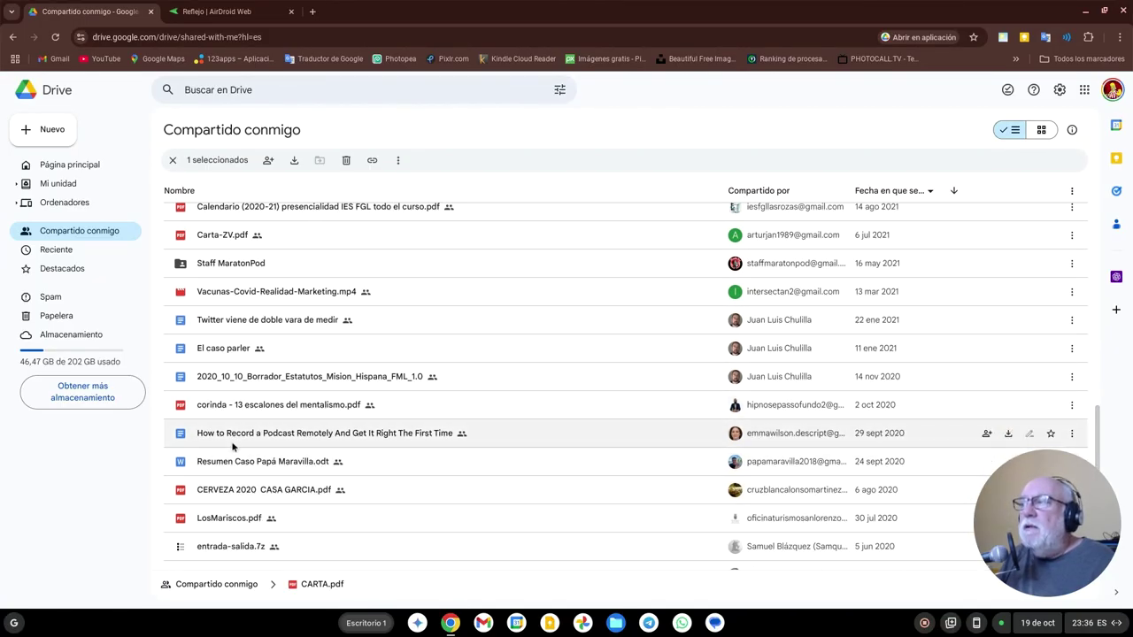
scroll(280, 434, down, 1)
scroll(280, 432, down, 1)
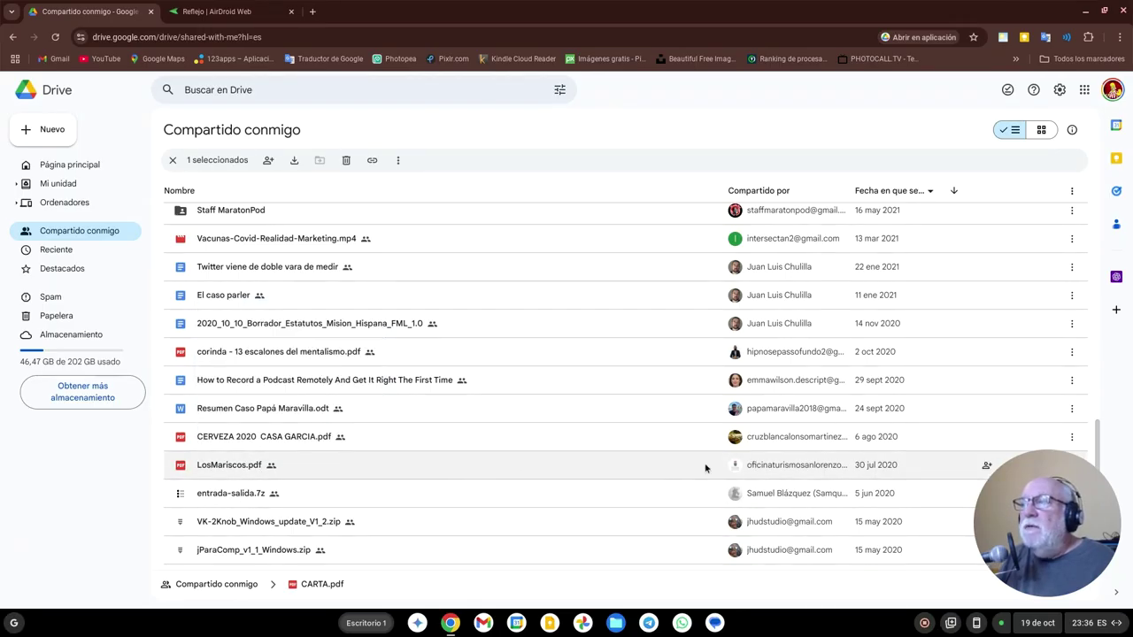
double_click(210, 467)
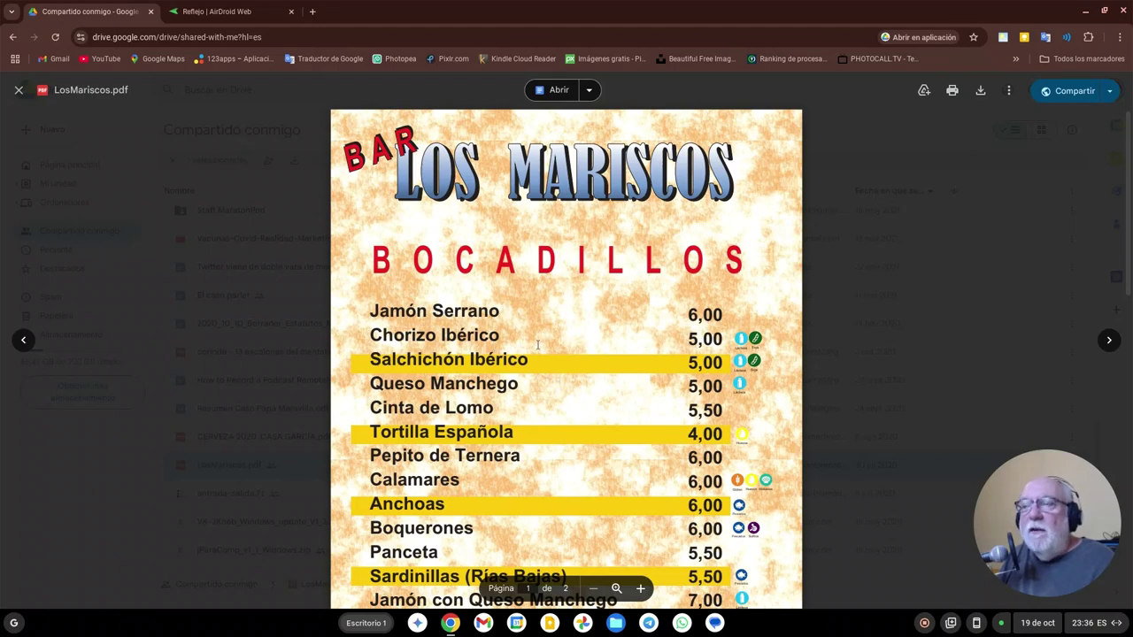
scroll(538, 345, down, 2)
scroll(537, 345, down, 2)
scroll(537, 346, down, 1)
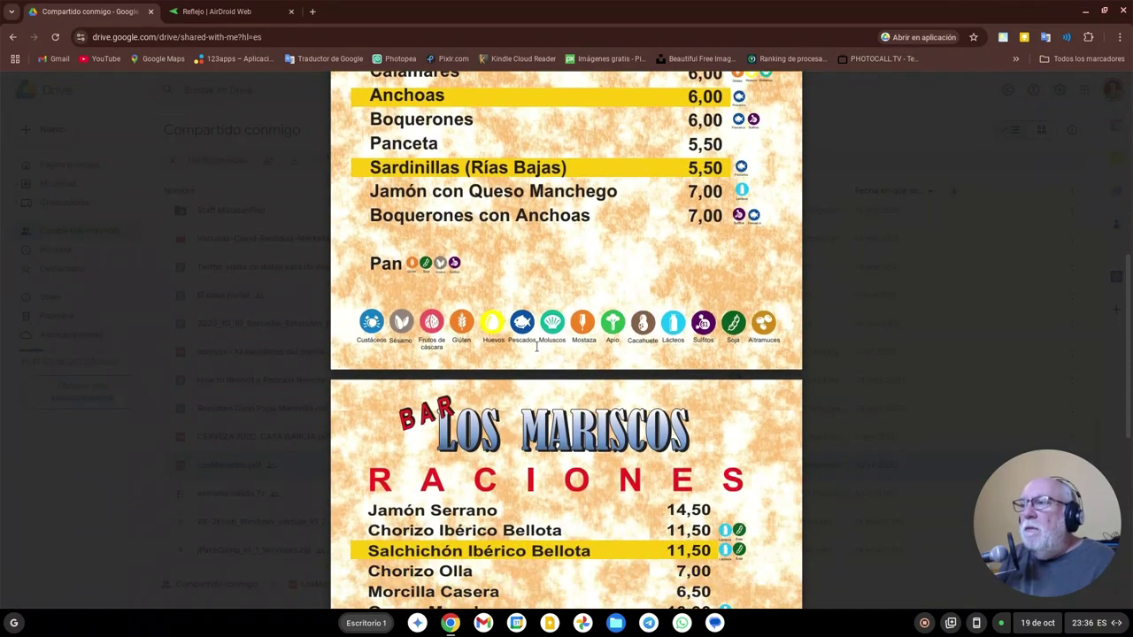
scroll(536, 348, down, 1)
scroll(535, 348, down, 1)
scroll(536, 349, down, 1)
scroll(535, 350, down, 1)
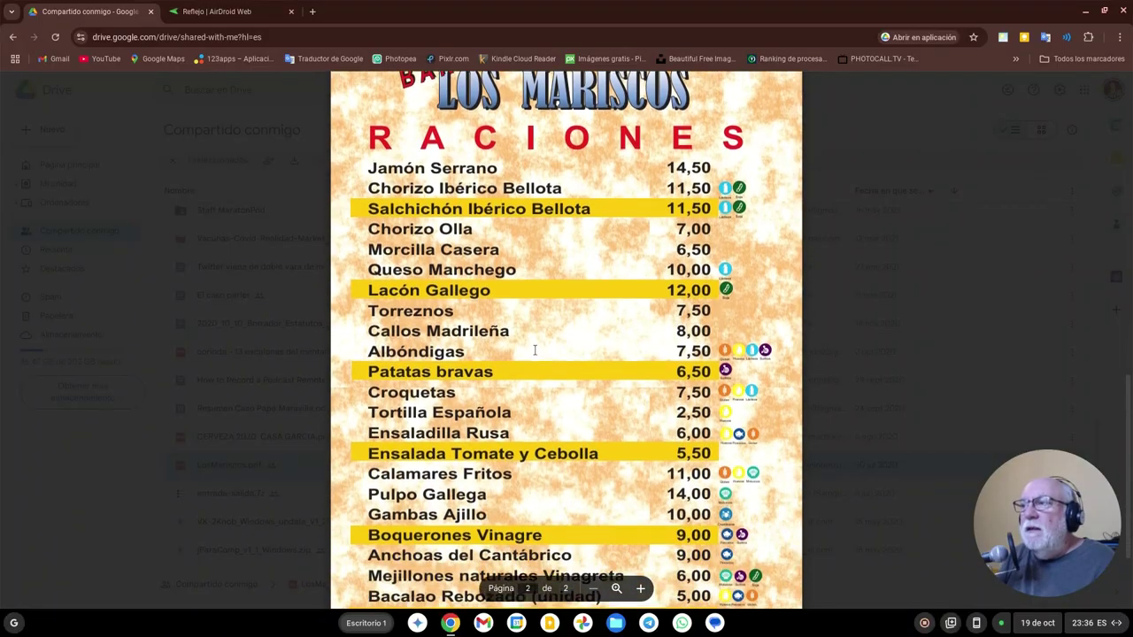
scroll(535, 351, down, 1)
scroll(532, 350, up, 7)
scroll(532, 351, up, 3)
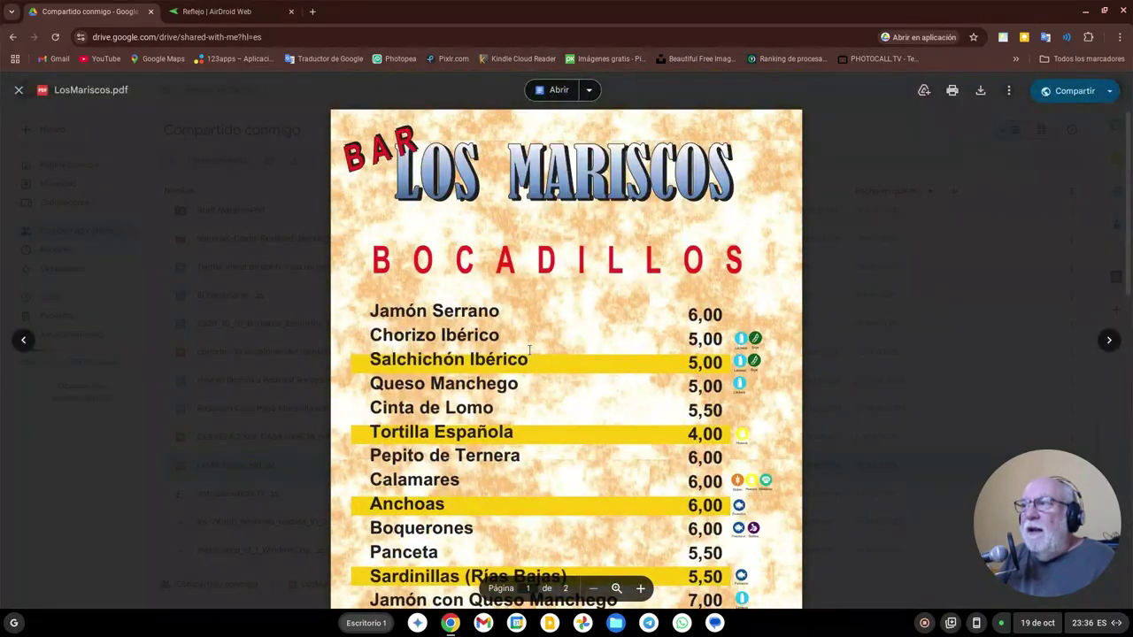
scroll(530, 350, down, 2)
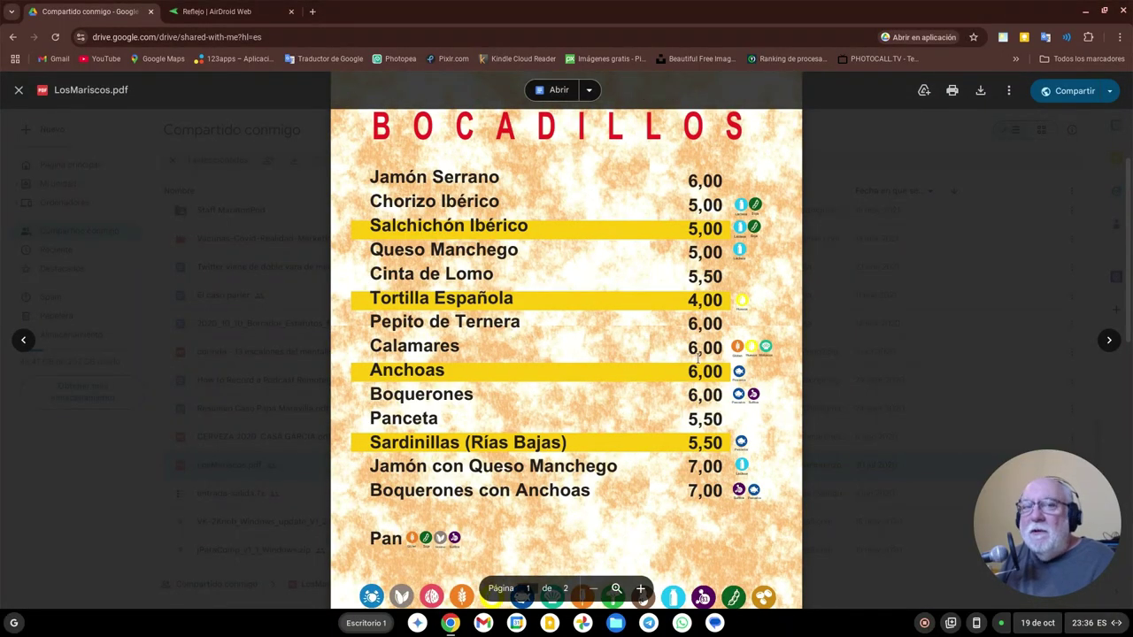
click(19, 91)
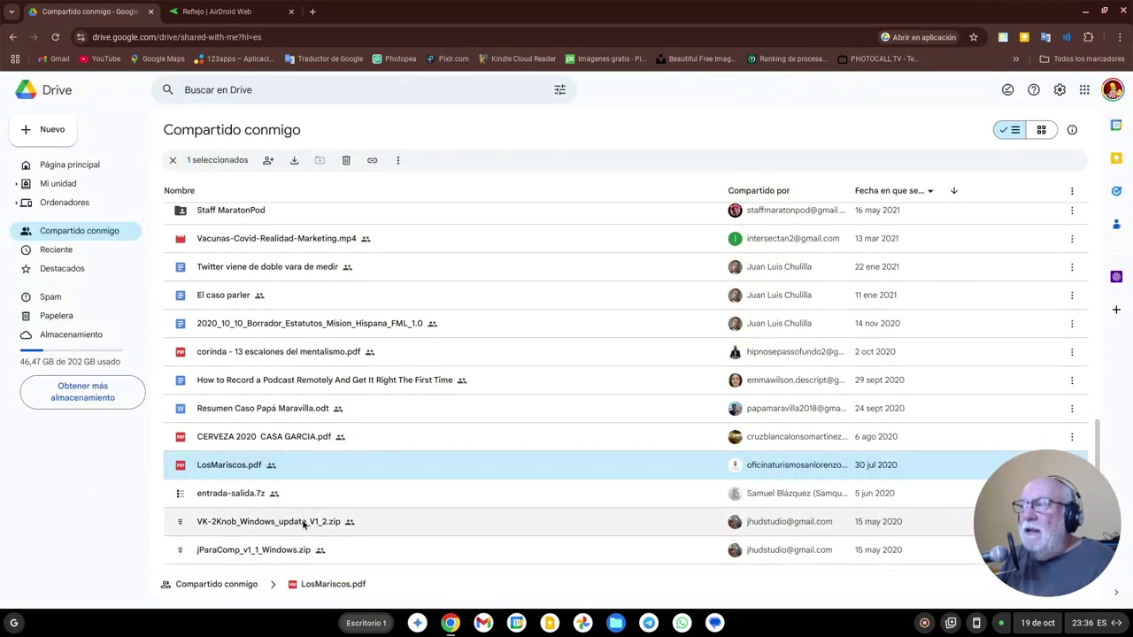
In Reciente, preview and scroll the REUNIONES INICIALES CON LOS PADRES Y MADRES DE ALUMNOS.pdf, then close it.
click(54, 253)
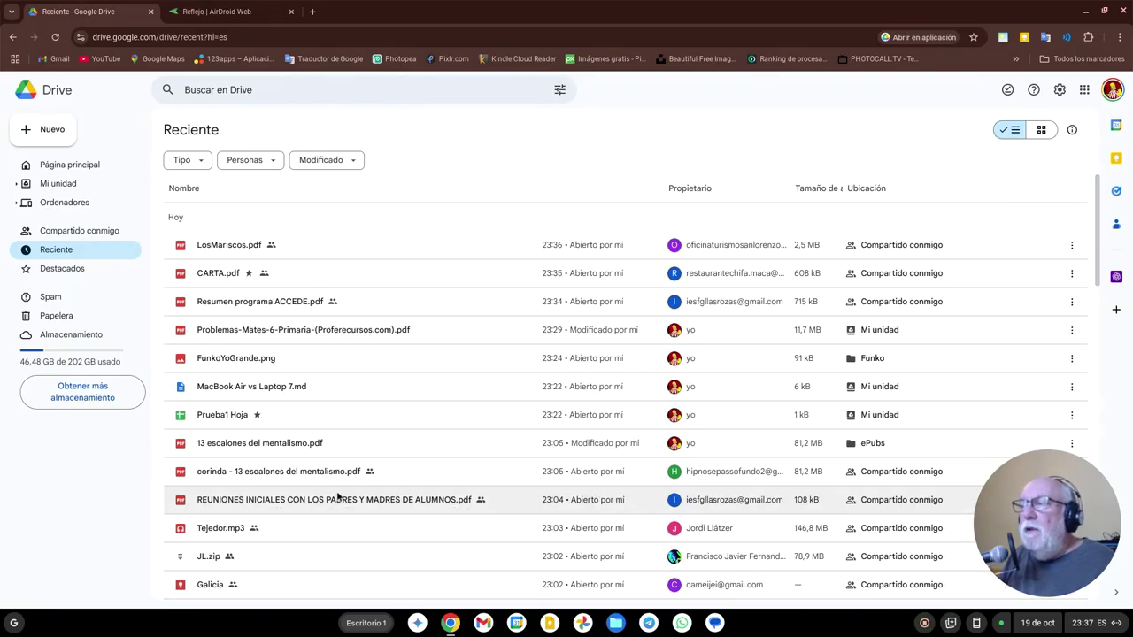
double_click(255, 499)
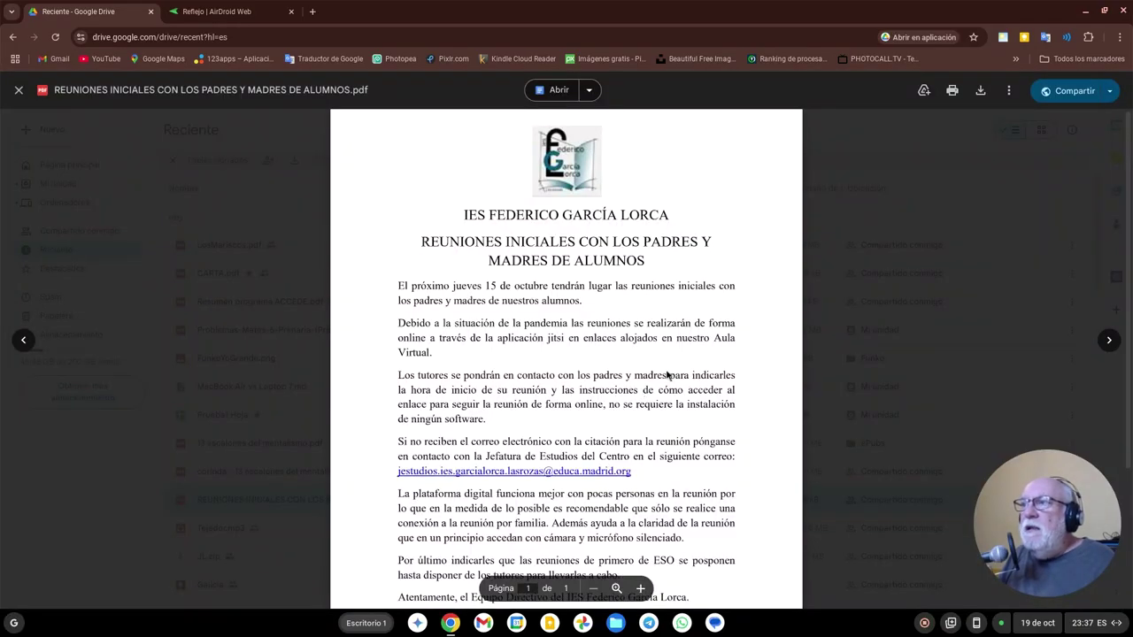
scroll(638, 301, down, 3)
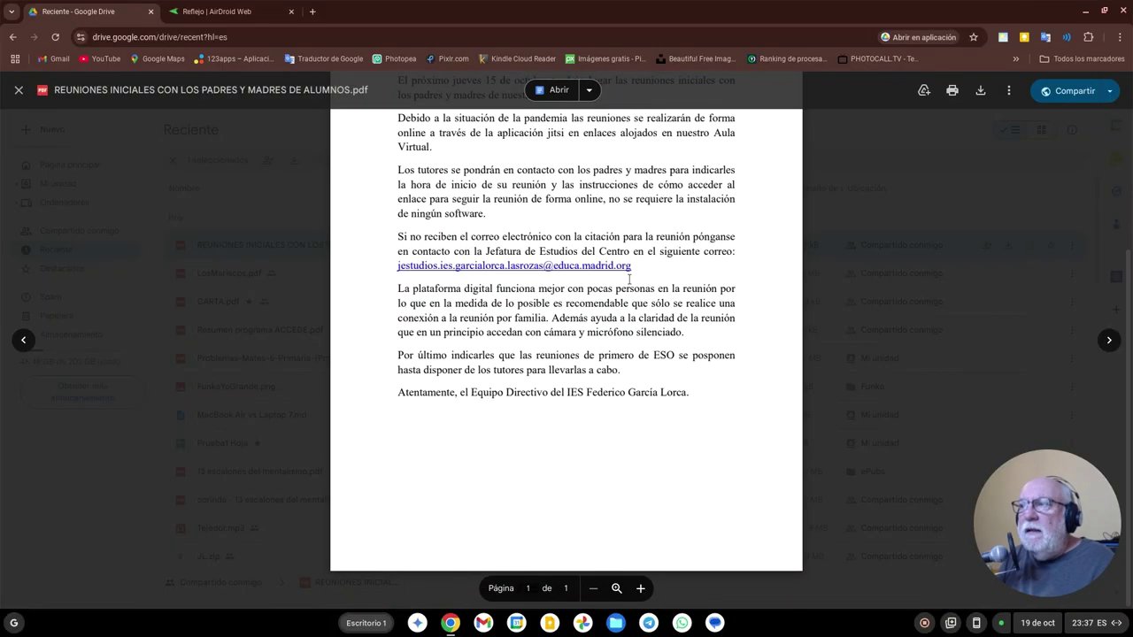
scroll(632, 281, up, 3)
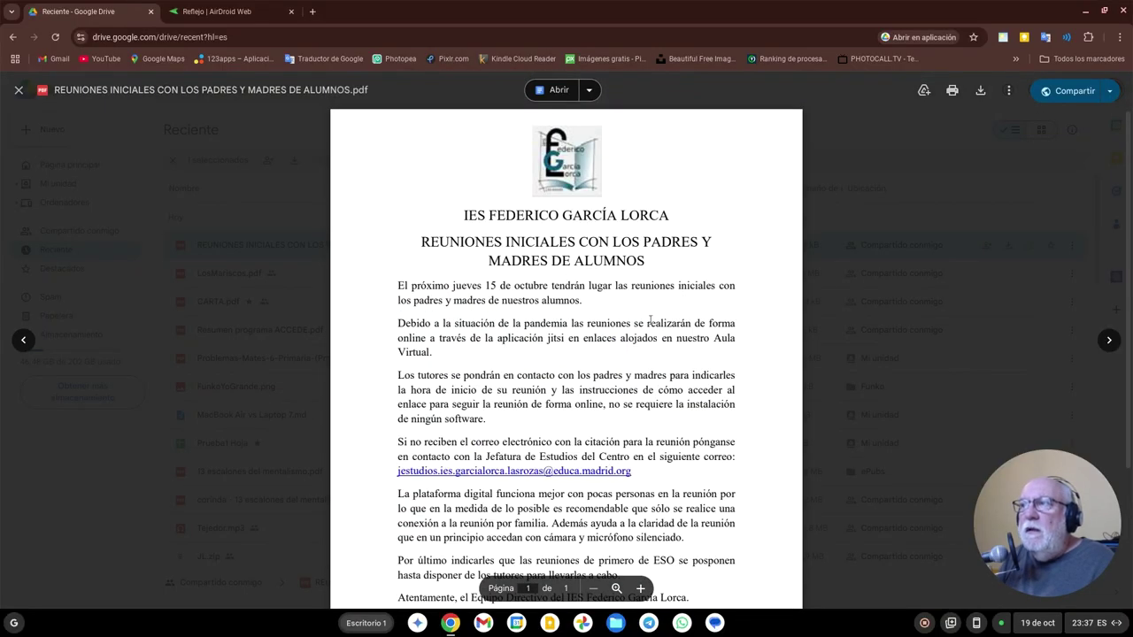
click(17, 90)
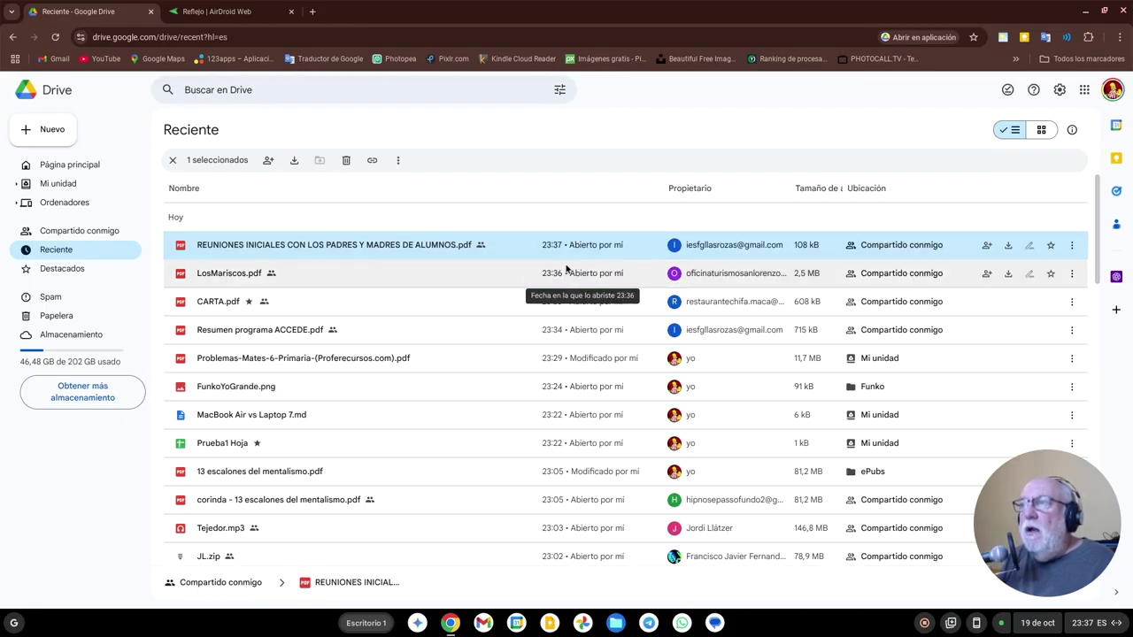
scroll(575, 457, down, 1)
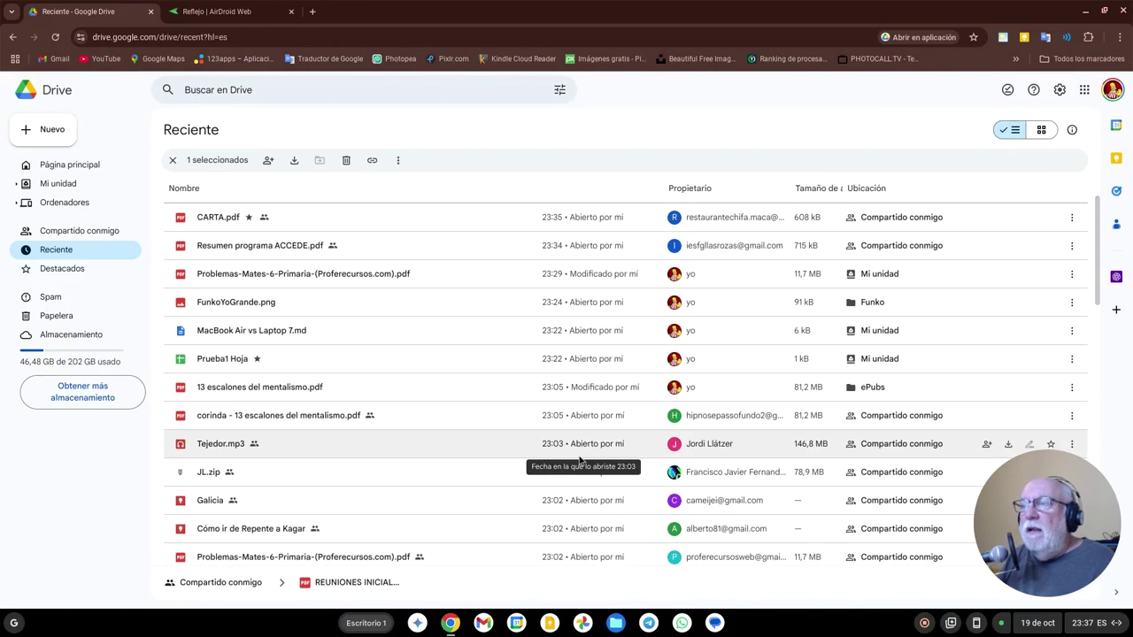
scroll(575, 456, down, 3)
scroll(580, 457, down, 5)
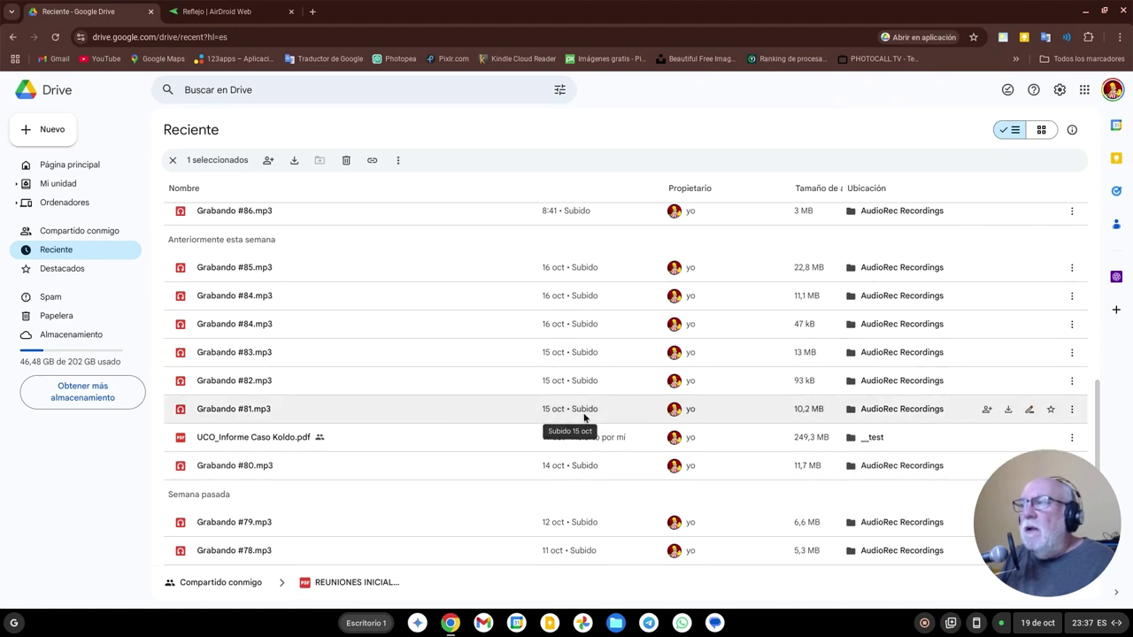
scroll(561, 351, down, 3)
scroll(563, 354, down, 2)
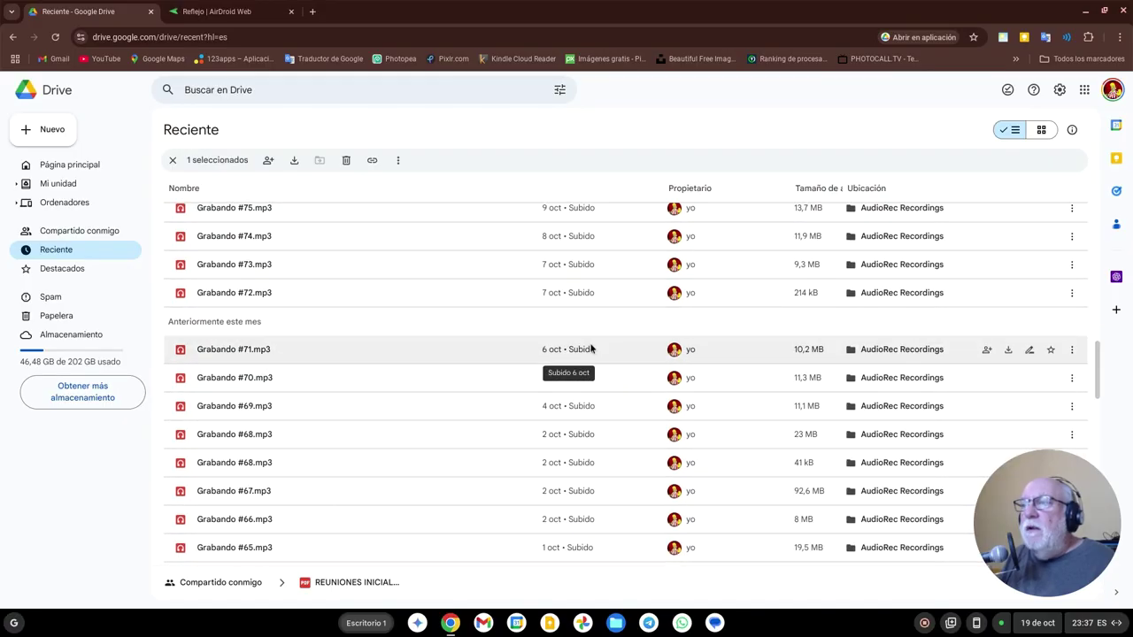
scroll(574, 359, down, 10)
scroll(574, 358, down, 5)
scroll(574, 357, down, 2)
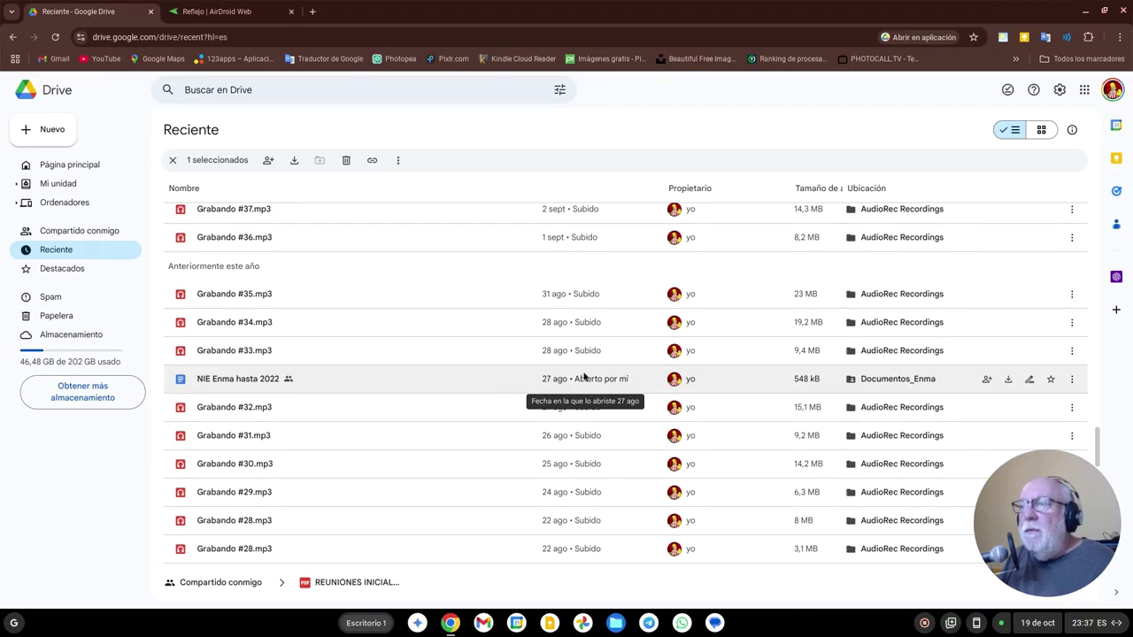
scroll(573, 402, down, 4)
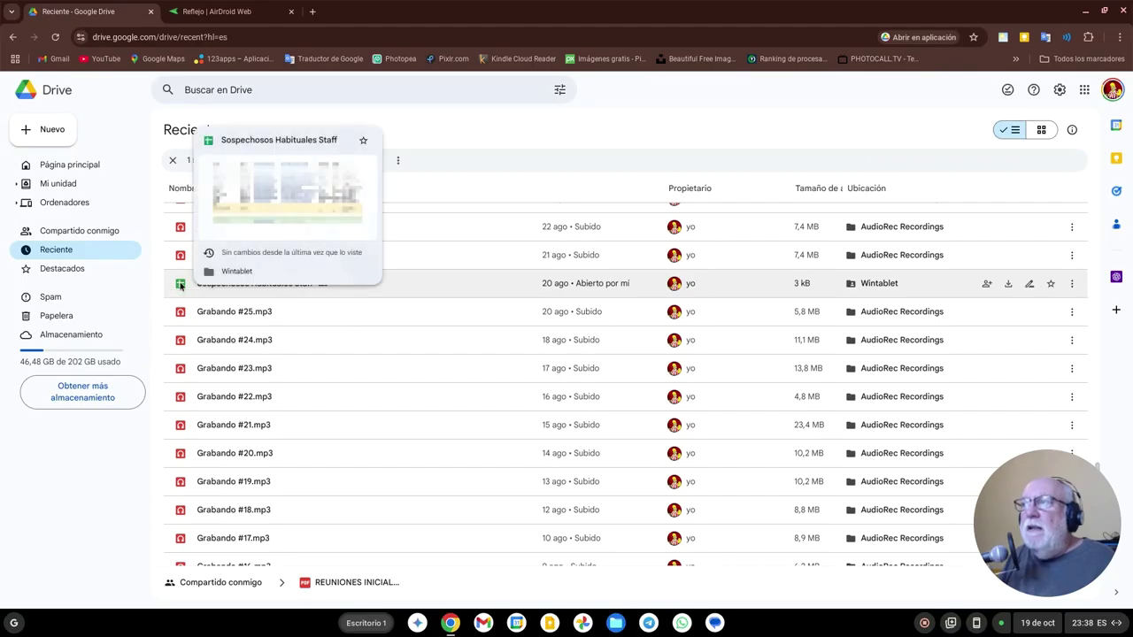
mouse_move(255, 283)
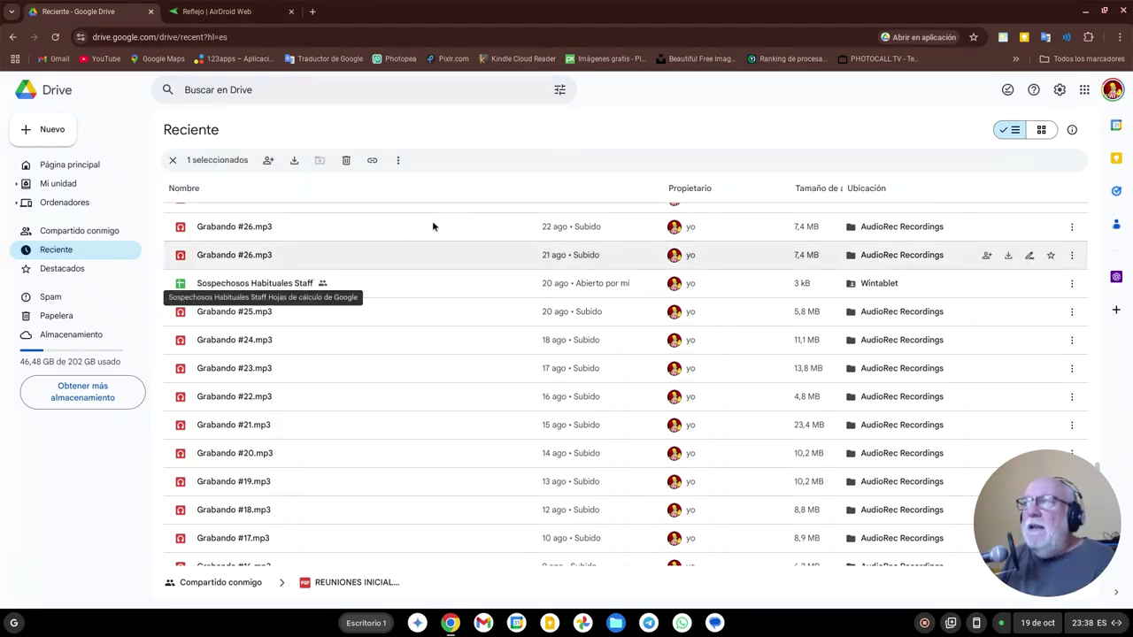
scroll(410, 375, up, 5)
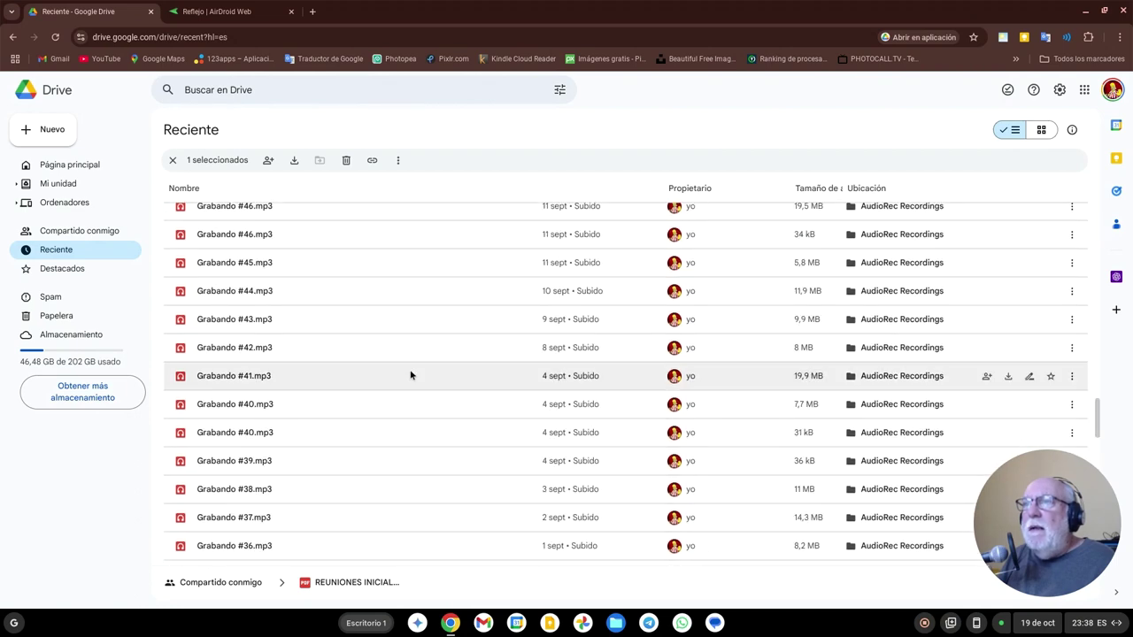
scroll(408, 372, up, 5)
scroll(408, 367, up, 5)
scroll(403, 365, up, 10)
scroll(401, 365, up, 5)
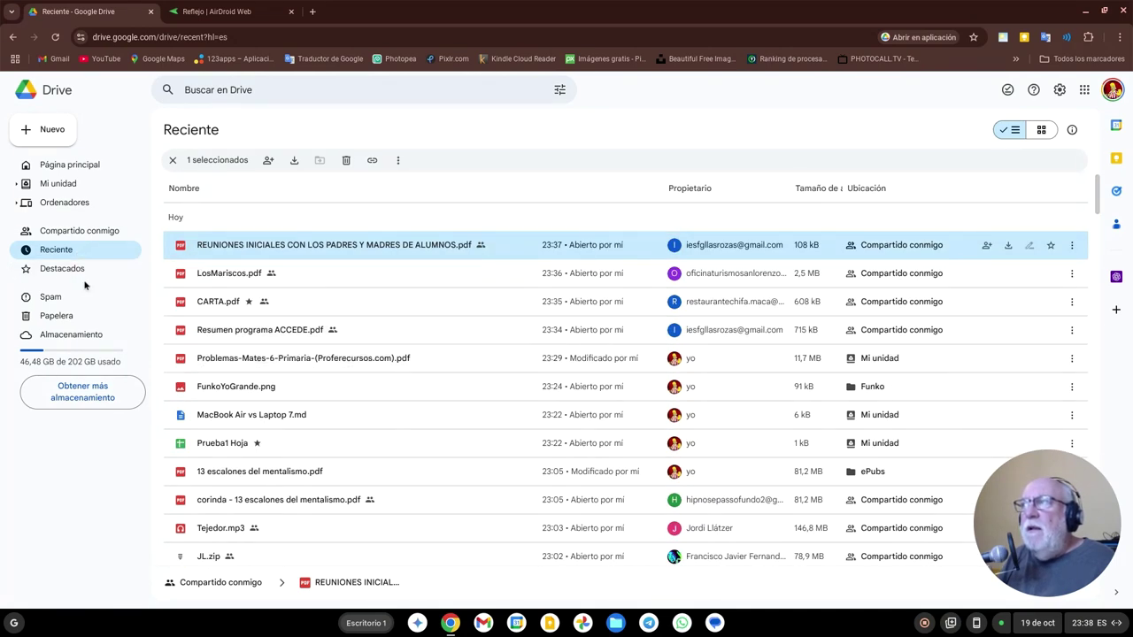
mouse_move(567, 386)
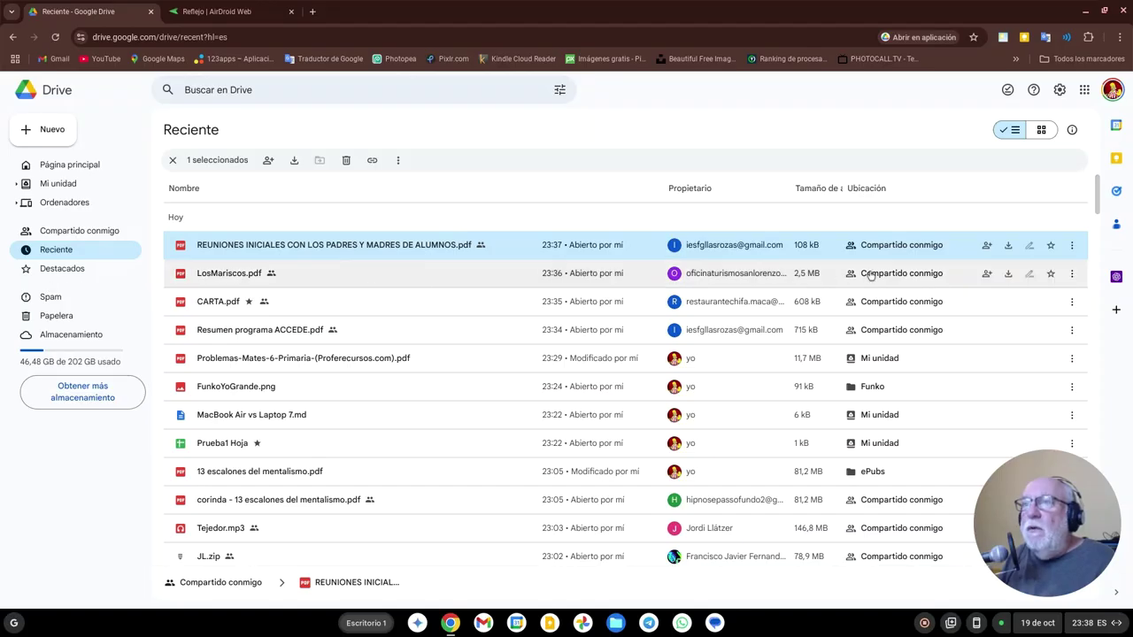
mouse_move(1051, 387)
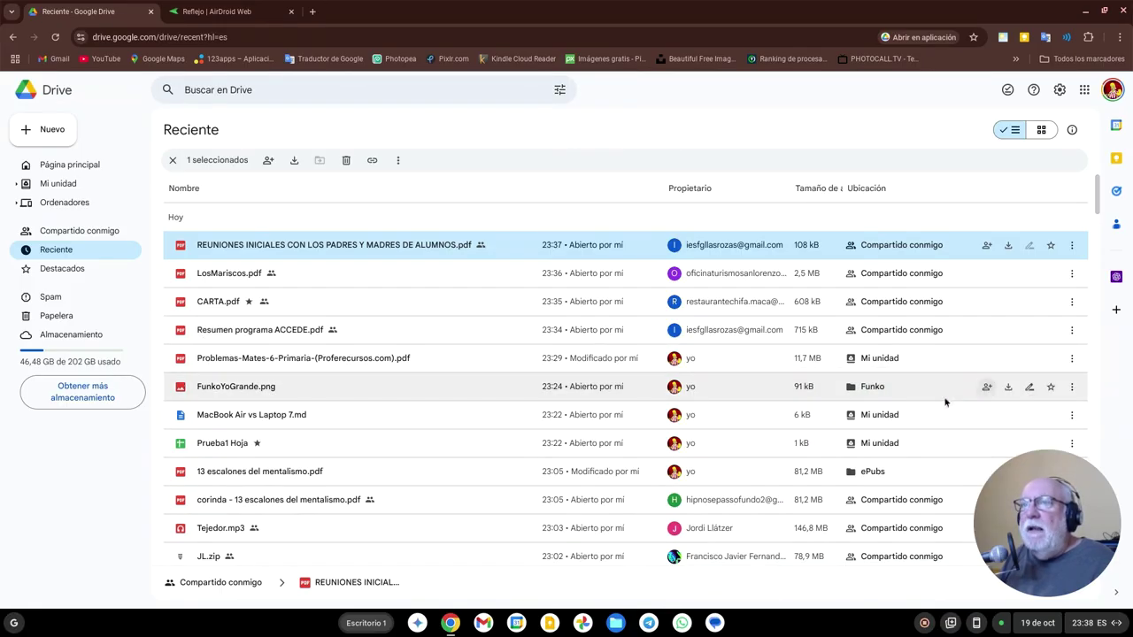
Star FunkoYoGrande.png, then switch to Mi unidad and scroll its folder list.
click(1051, 389)
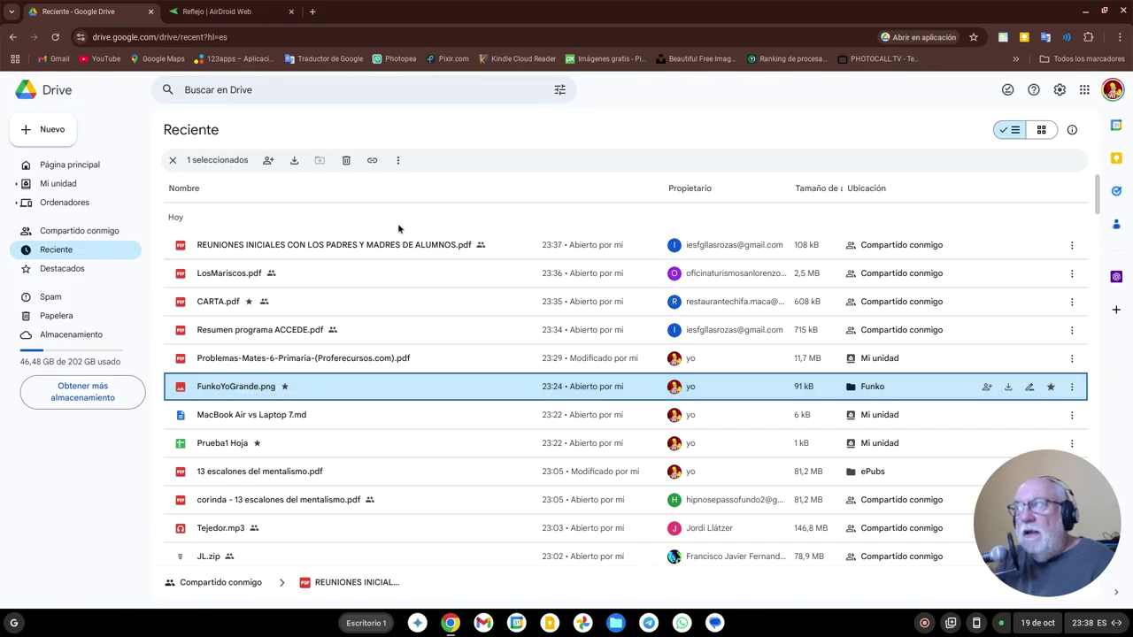
click(67, 187)
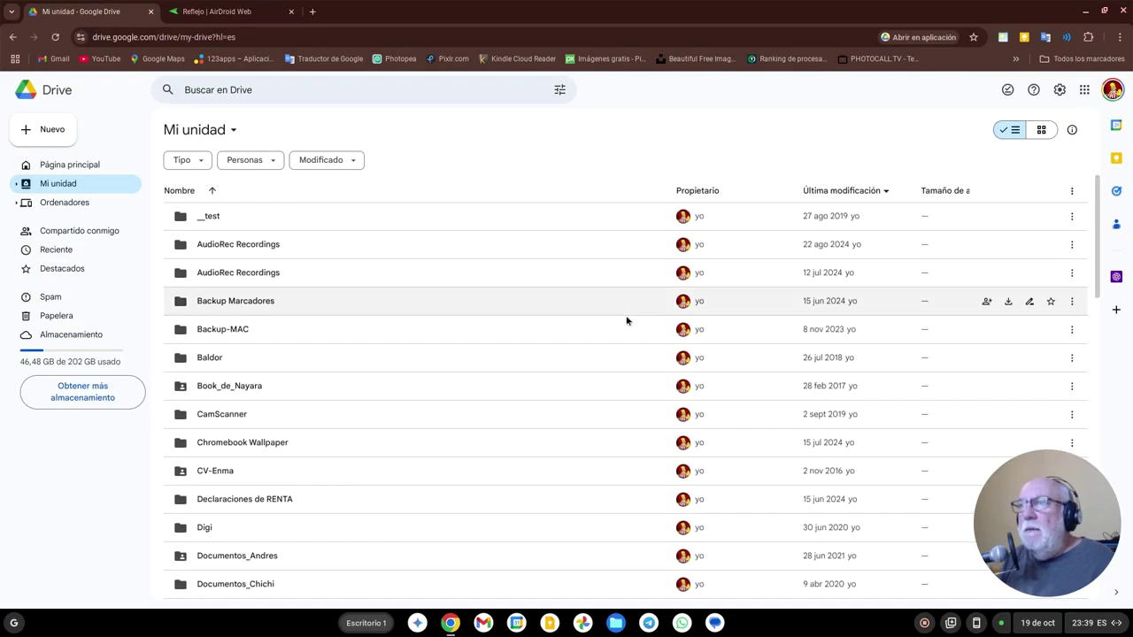
scroll(566, 329, down, 3)
scroll(442, 337, down, 6)
scroll(376, 333, up, 10)
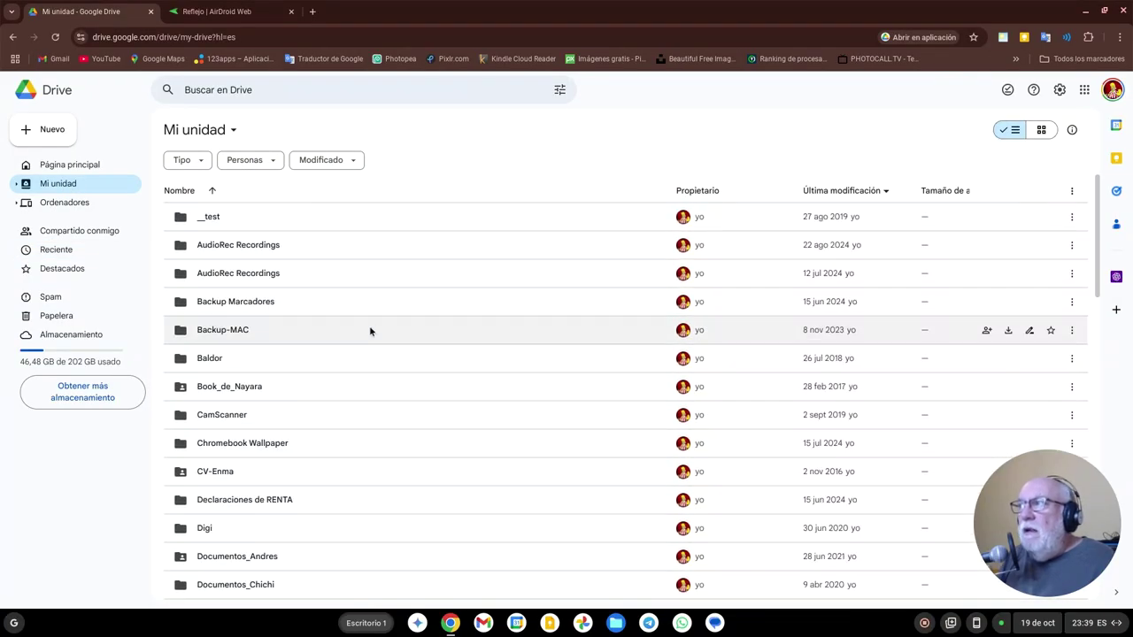
In Destacados, trace the tax declaration PDF to its Renta2020 folder, then return to Destacados.
click(59, 270)
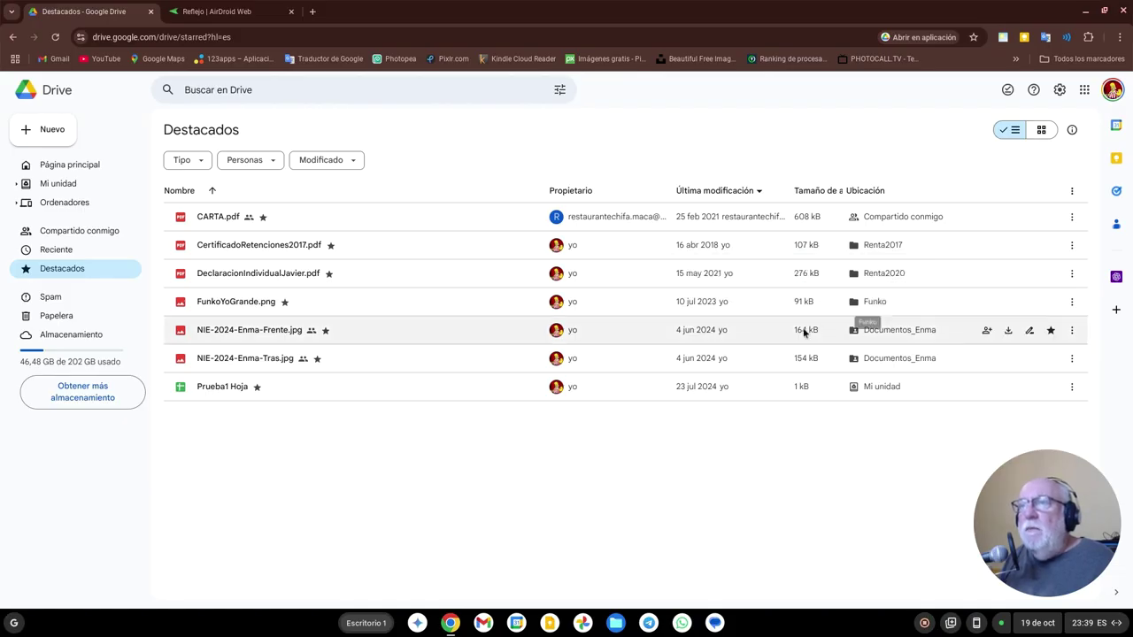
click(482, 280)
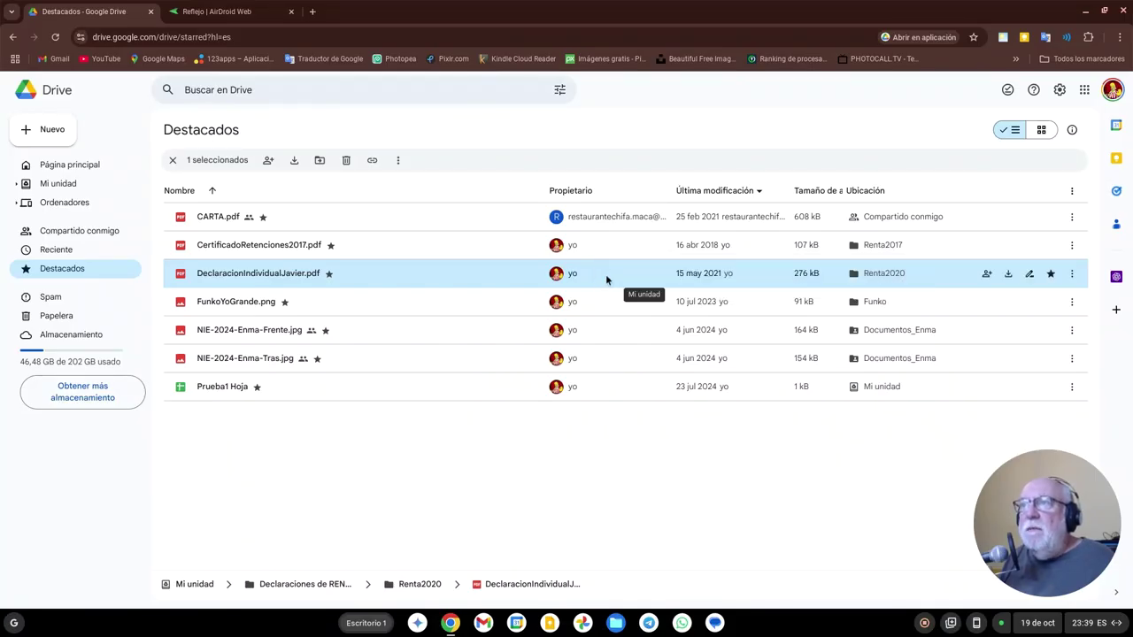
mouse_move(881, 274)
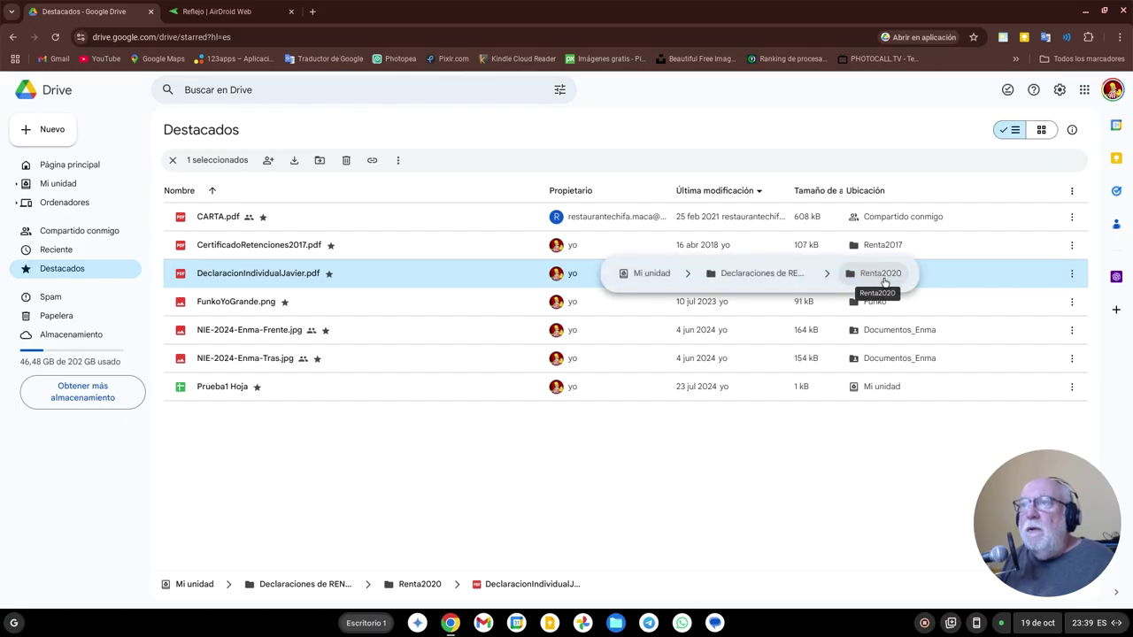
click(880, 274)
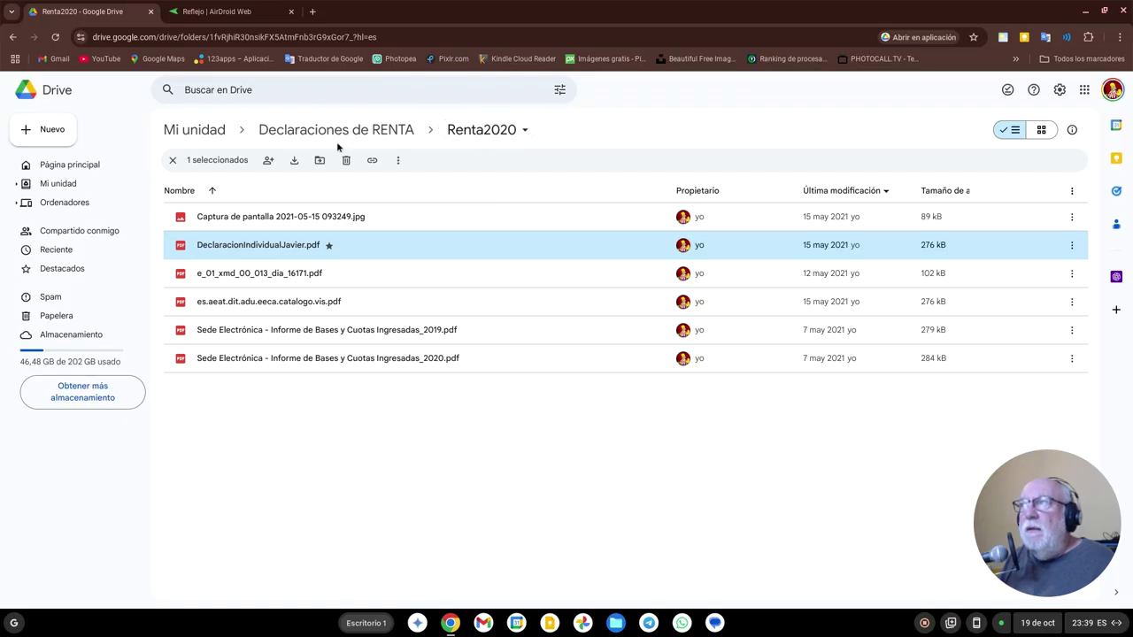
click(55, 273)
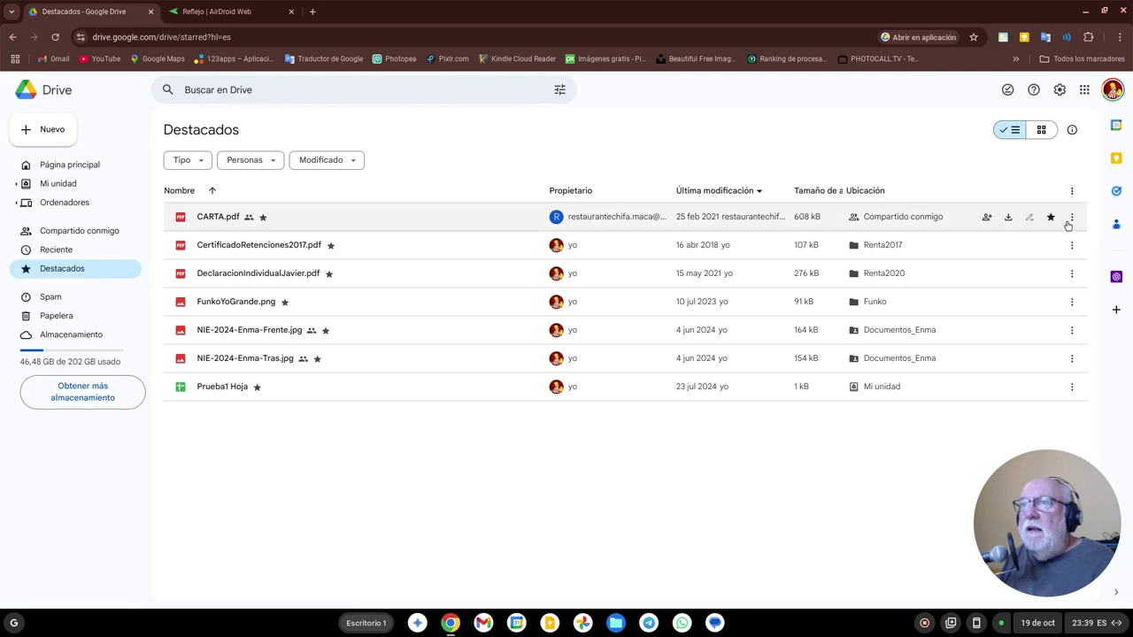
mouse_move(444, 241)
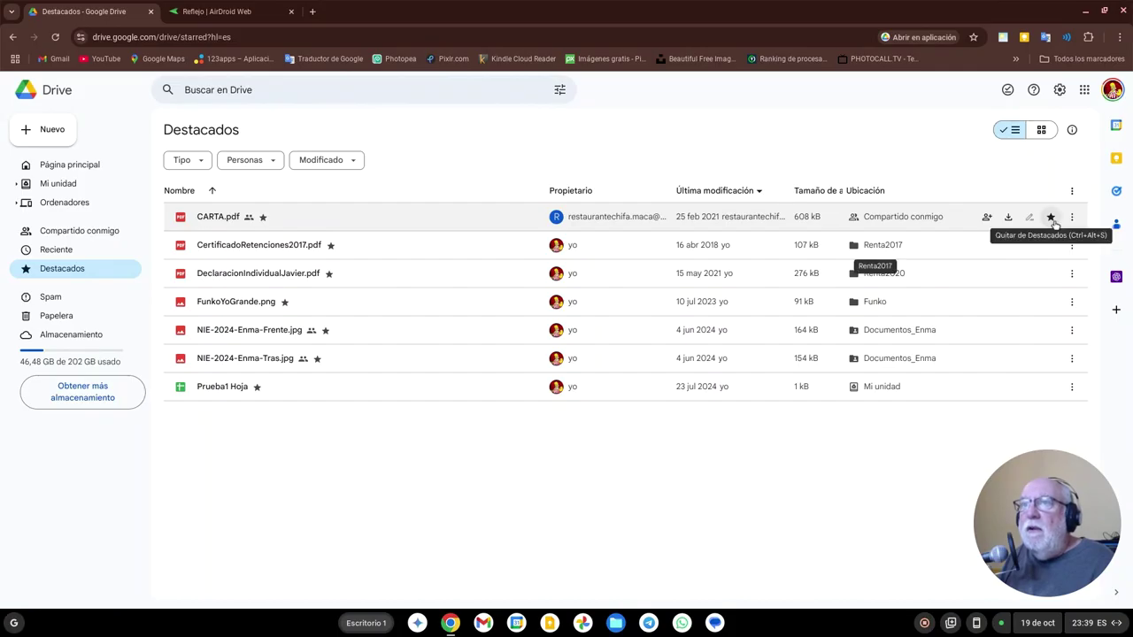
Unstar CARTA.pdf, CertificadoRetenciones2017.pdf, the tax declaration PDF and FunkoYoGrande.png.
click(1052, 218)
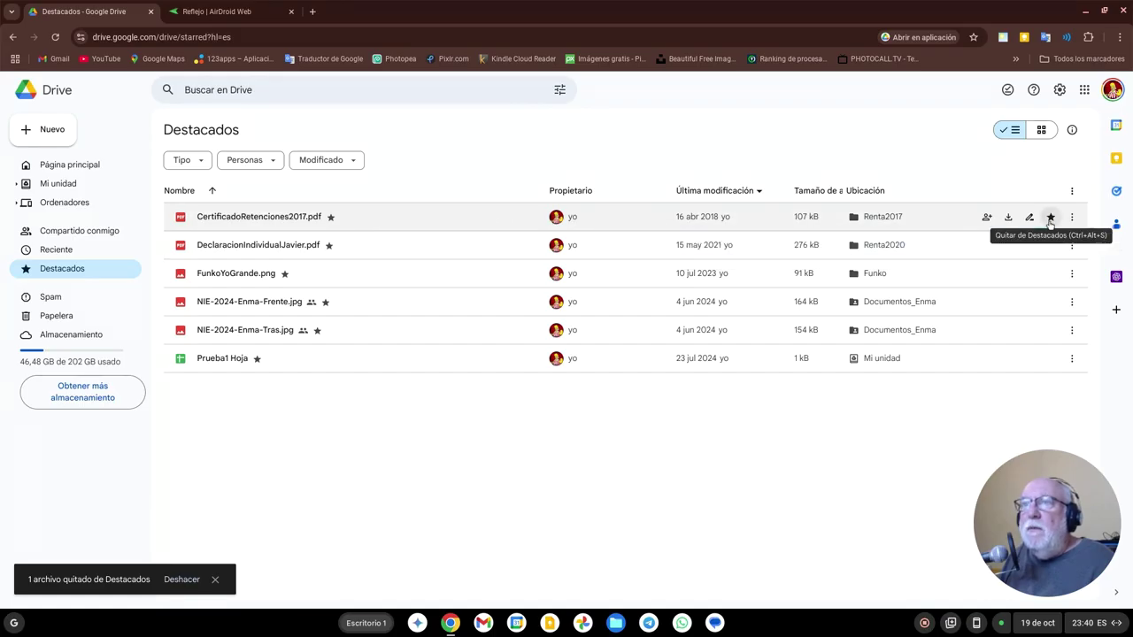
click(1049, 222)
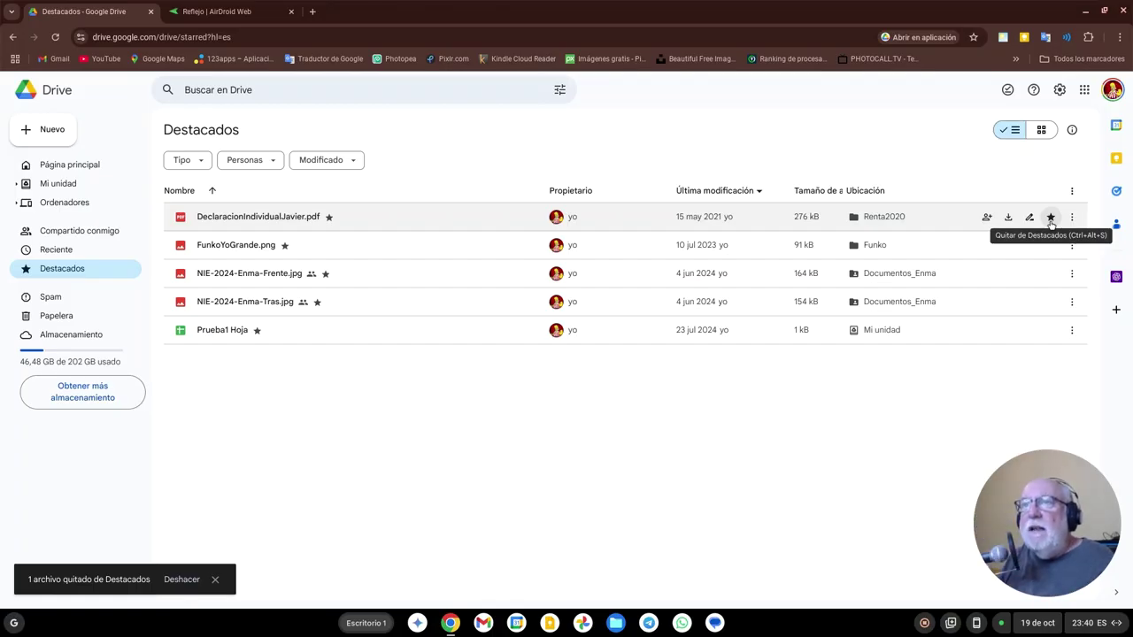
click(1051, 222)
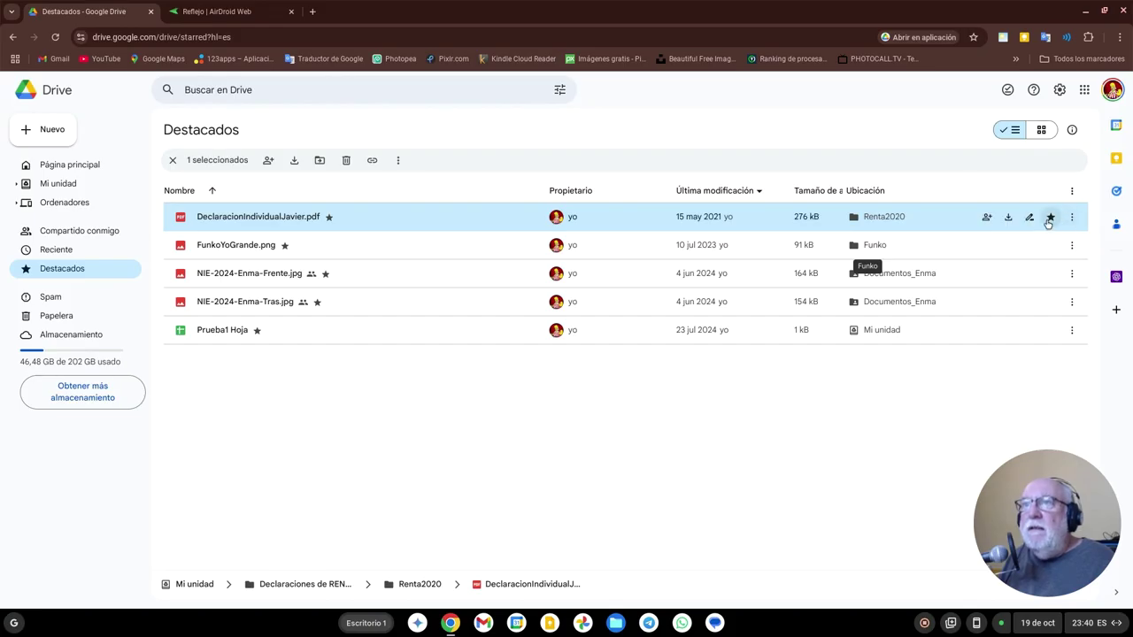
click(1050, 218)
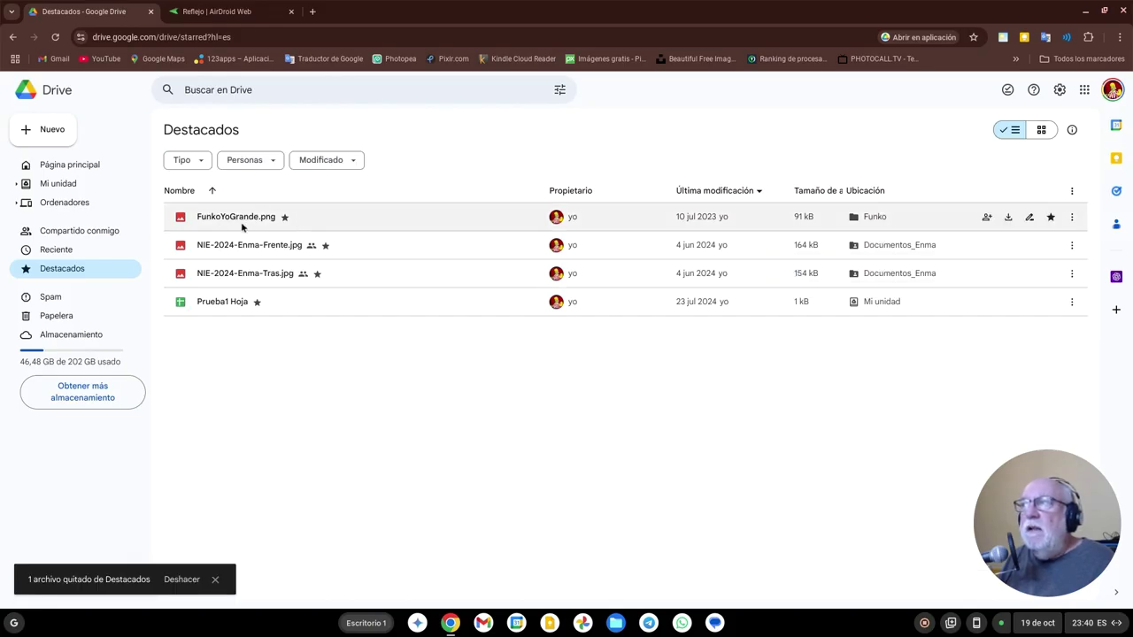
click(1051, 218)
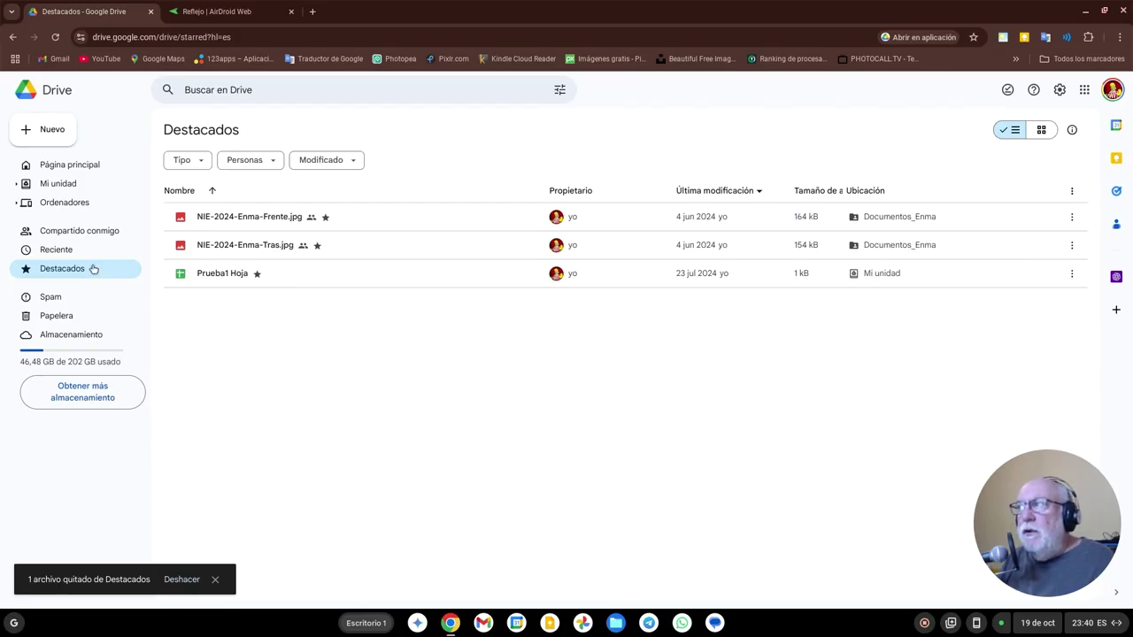
click(59, 183)
scroll(257, 284, down, 3)
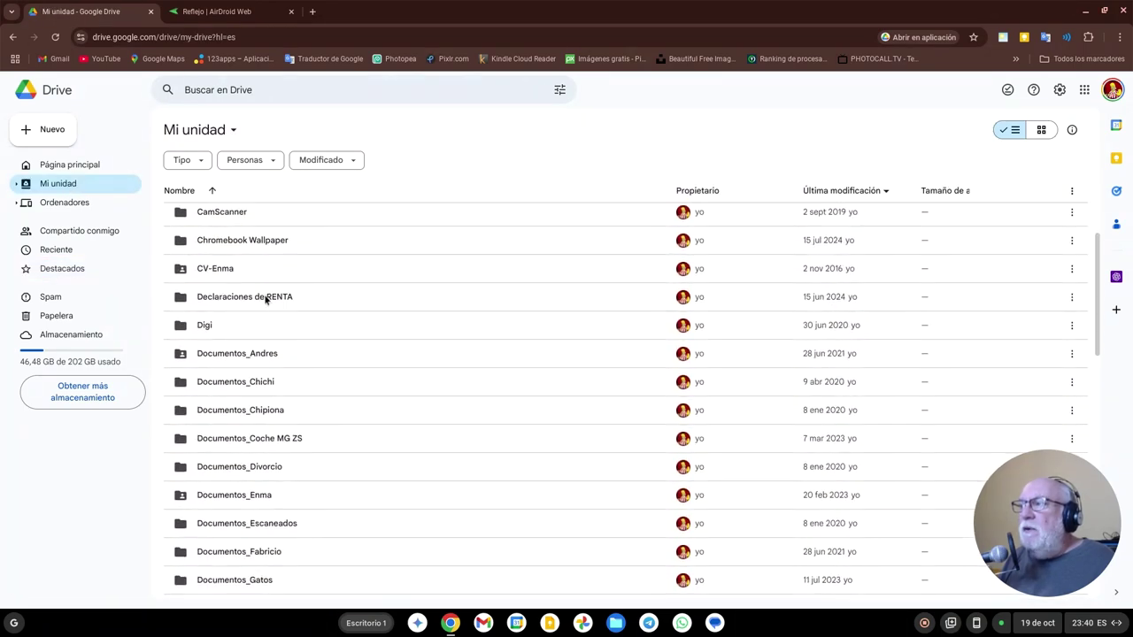
scroll(264, 298, down, 1)
scroll(265, 299, down, 2)
scroll(265, 298, down, 1)
scroll(265, 299, down, 1)
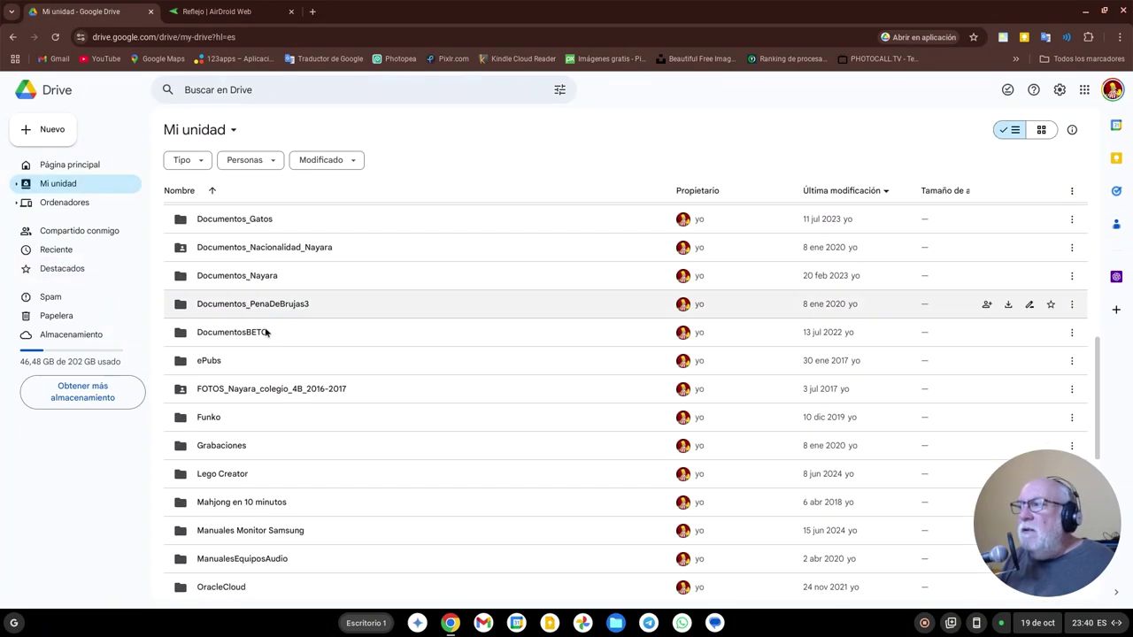
double_click(205, 417)
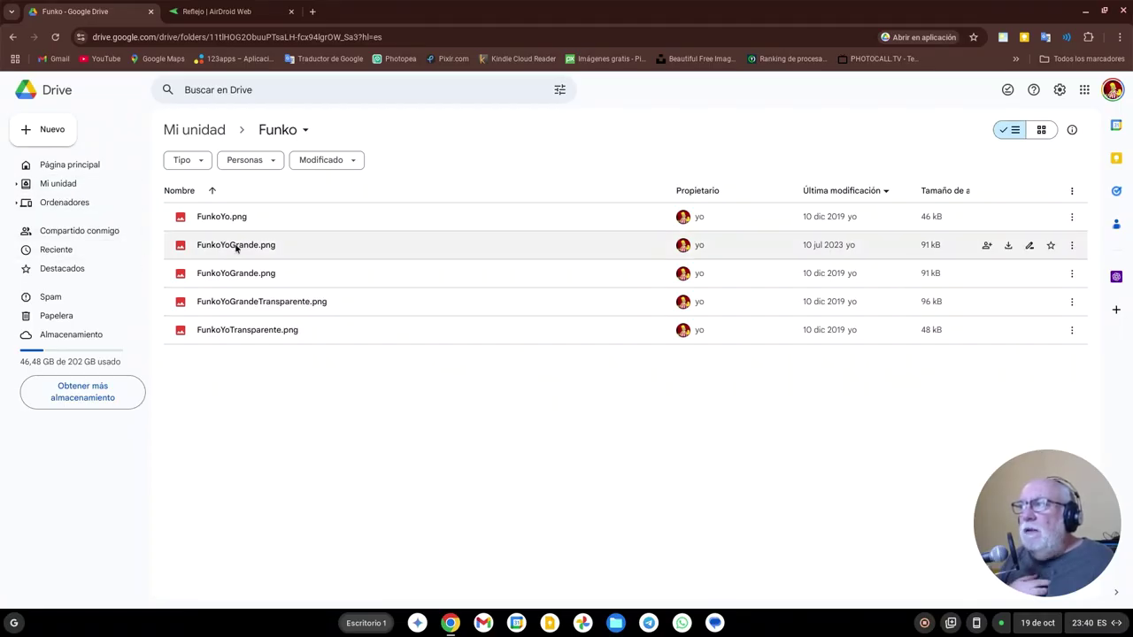
click(79, 268)
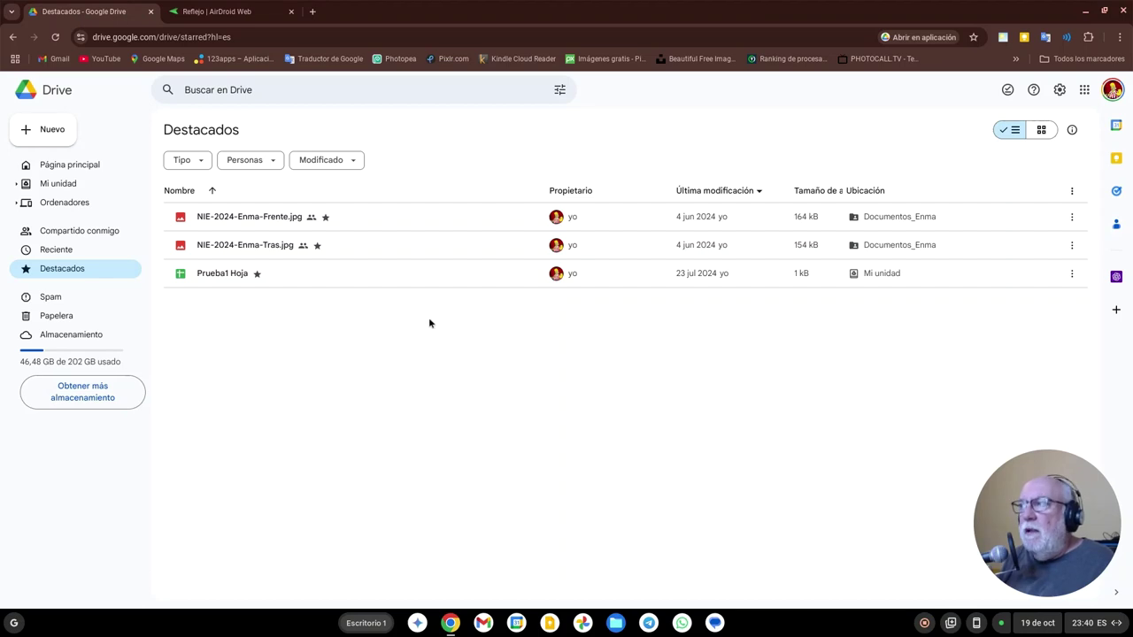
Check the empty Spam and the Trash, then view storage usage of 46,48 GB of 202 GB.
click(68, 302)
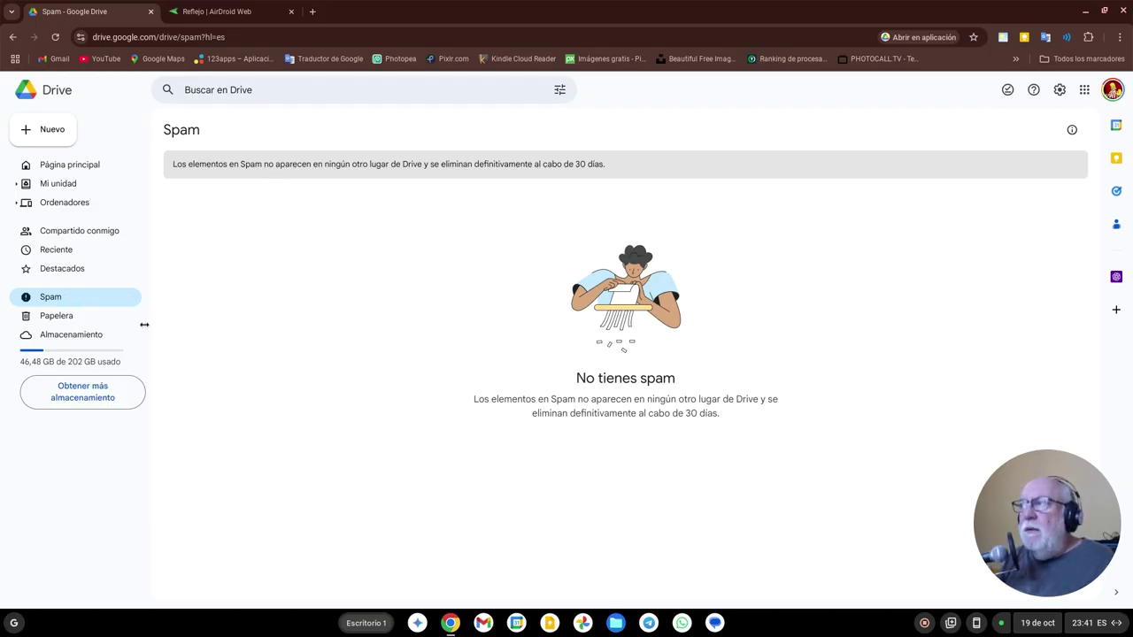
click(72, 322)
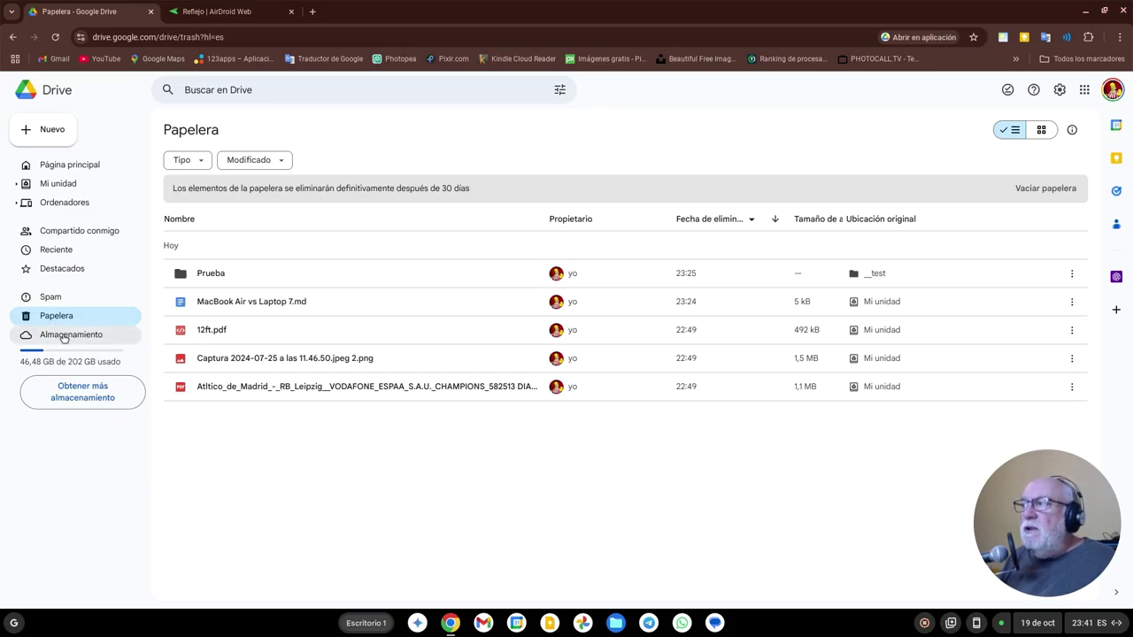
click(64, 337)
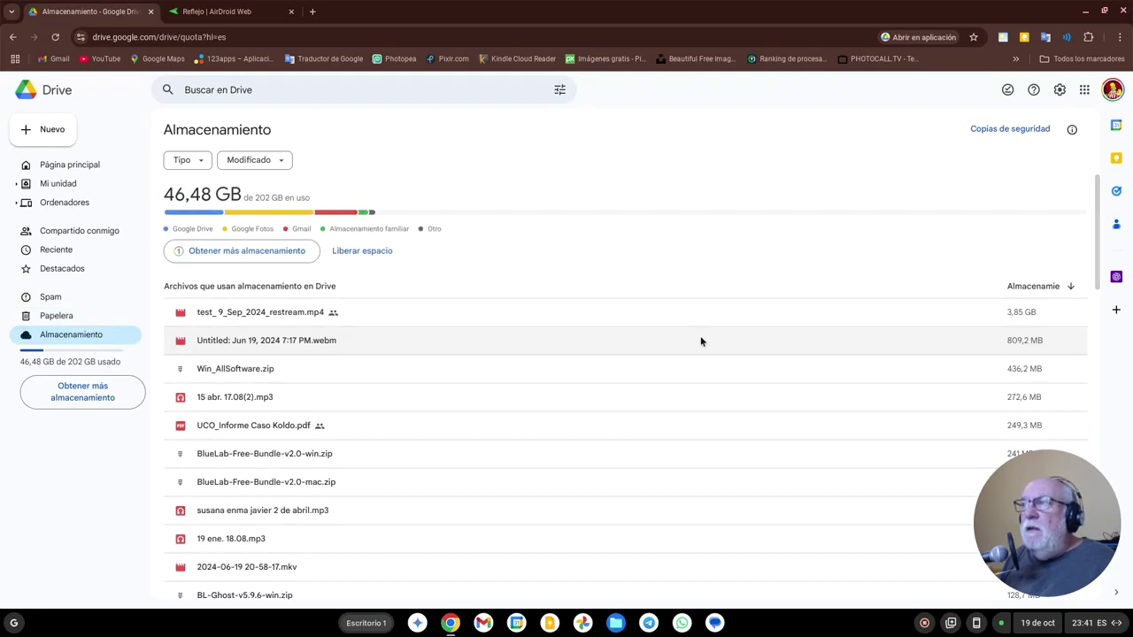
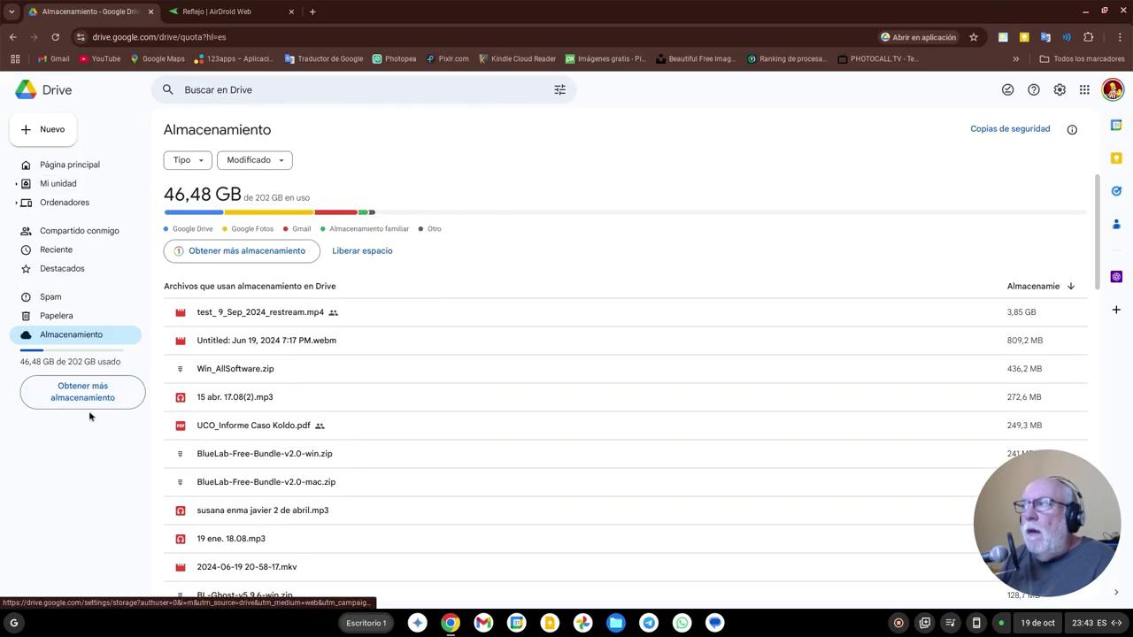
Browse the Google One storage upgrade plans, then switch to the Inicio overview showing 23% of 202 GB used.
click(229, 252)
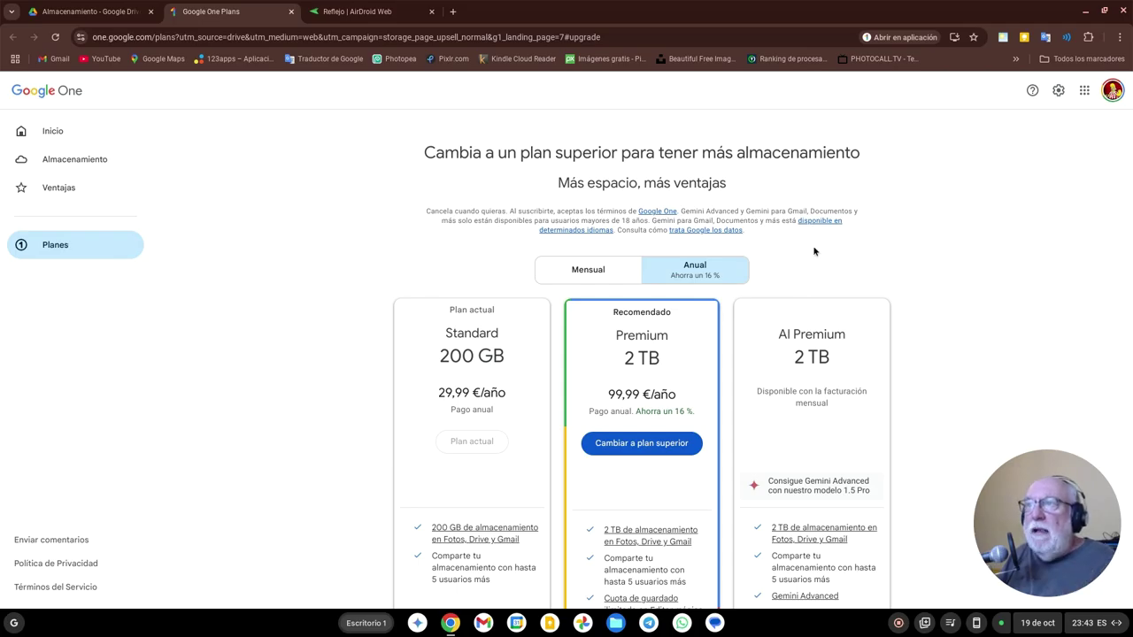
scroll(816, 208, down, 2)
scroll(818, 217, down, 1)
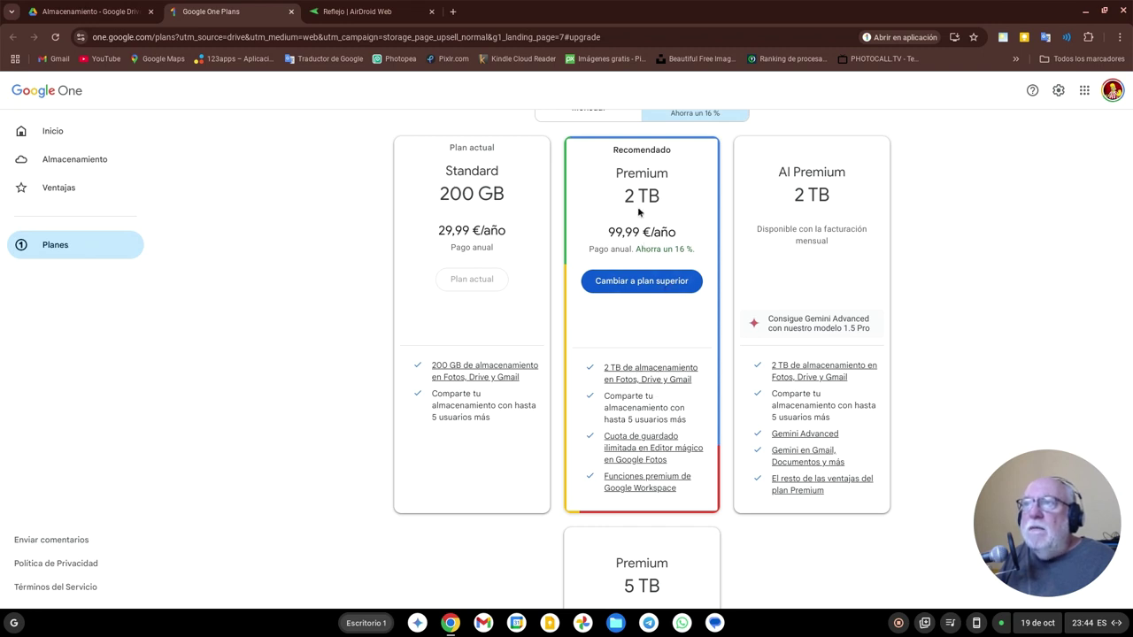
scroll(637, 210, up, 1)
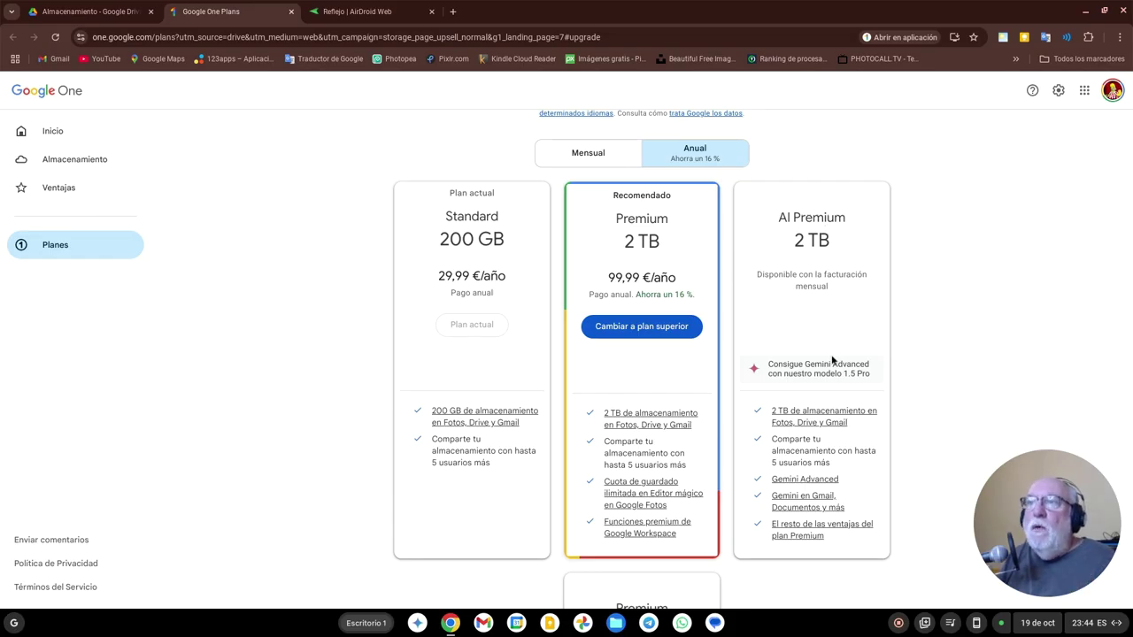
click(53, 131)
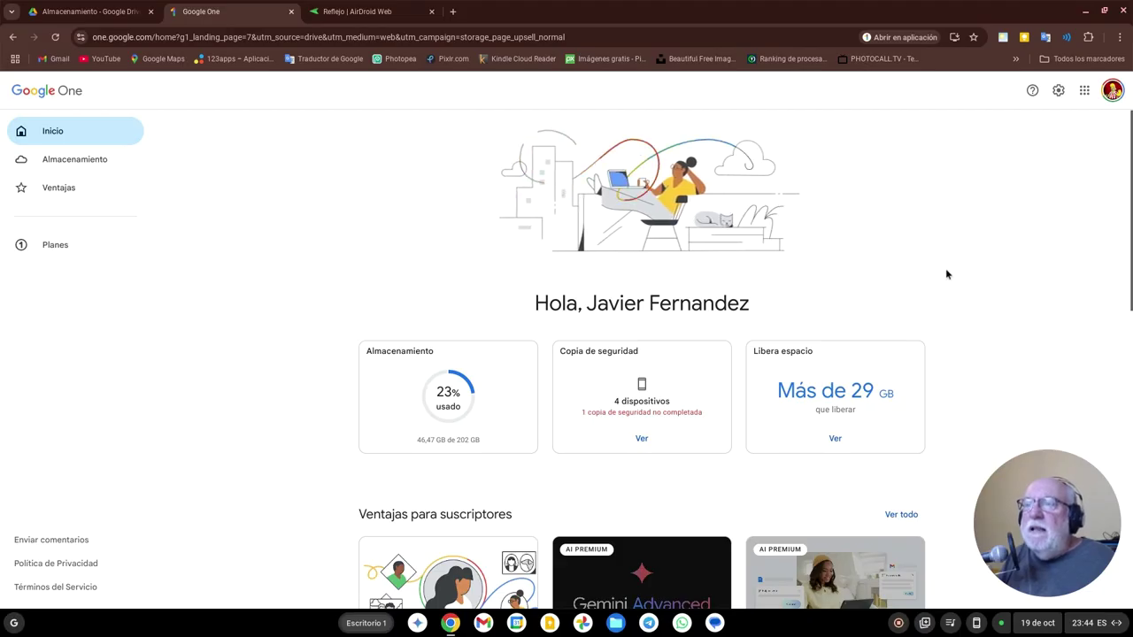
Open the Libera espacio suggestions and go to the large-files cleanup list of 32 items.
scroll(939, 292, down, 1)
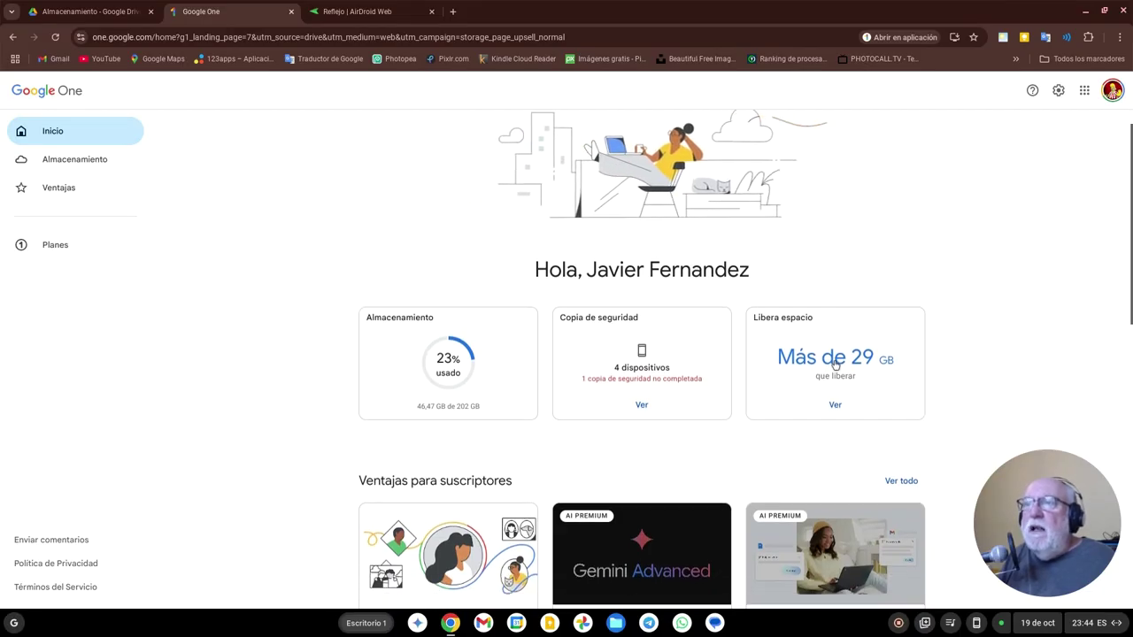
click(836, 406)
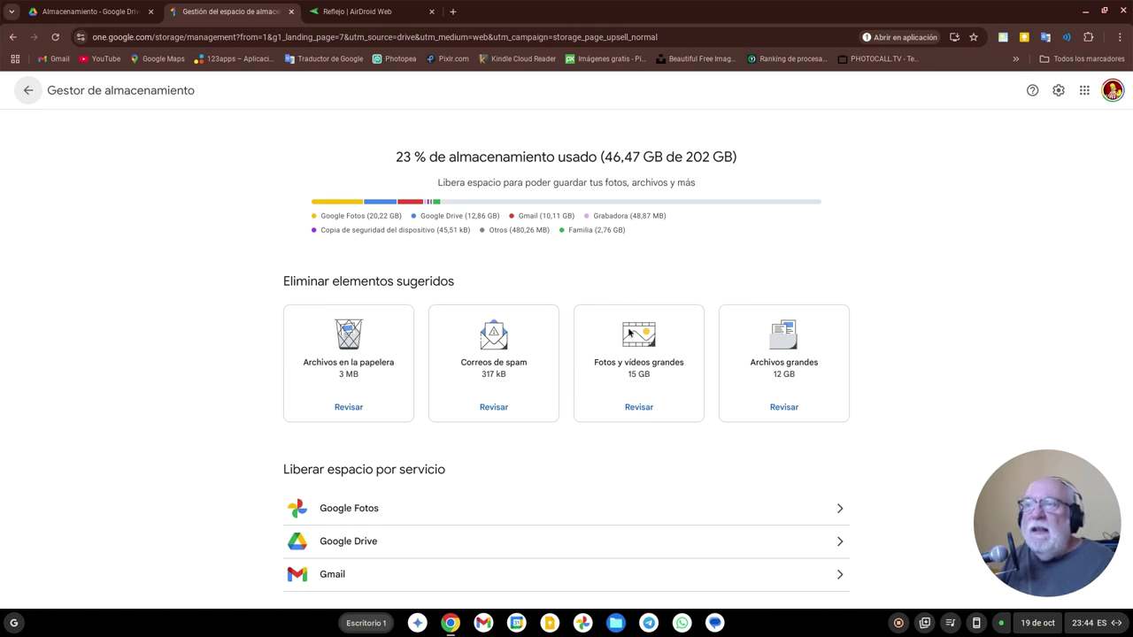
click(780, 416)
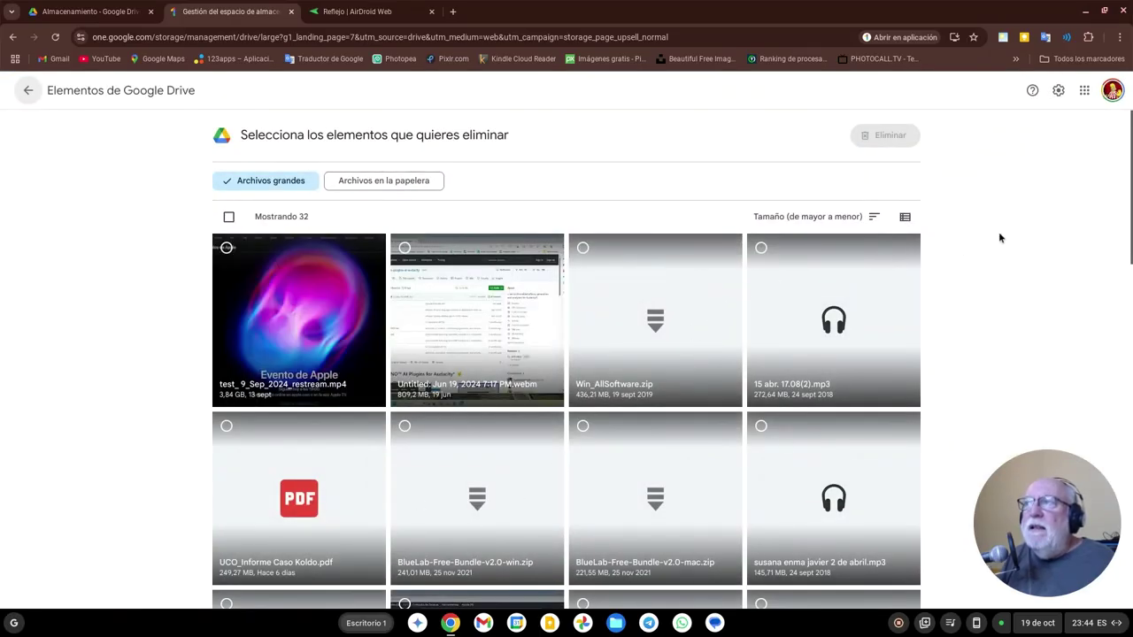
Scroll through the grid of large Drive files on the cleanup page.
scroll(825, 354, down, 2)
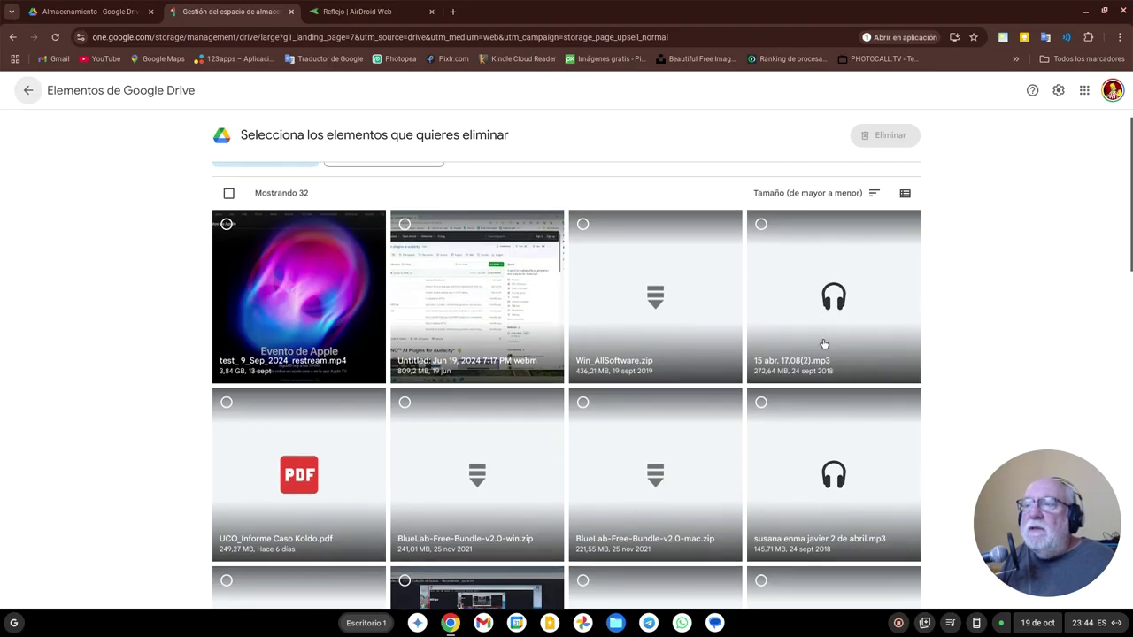
scroll(824, 344, down, 1)
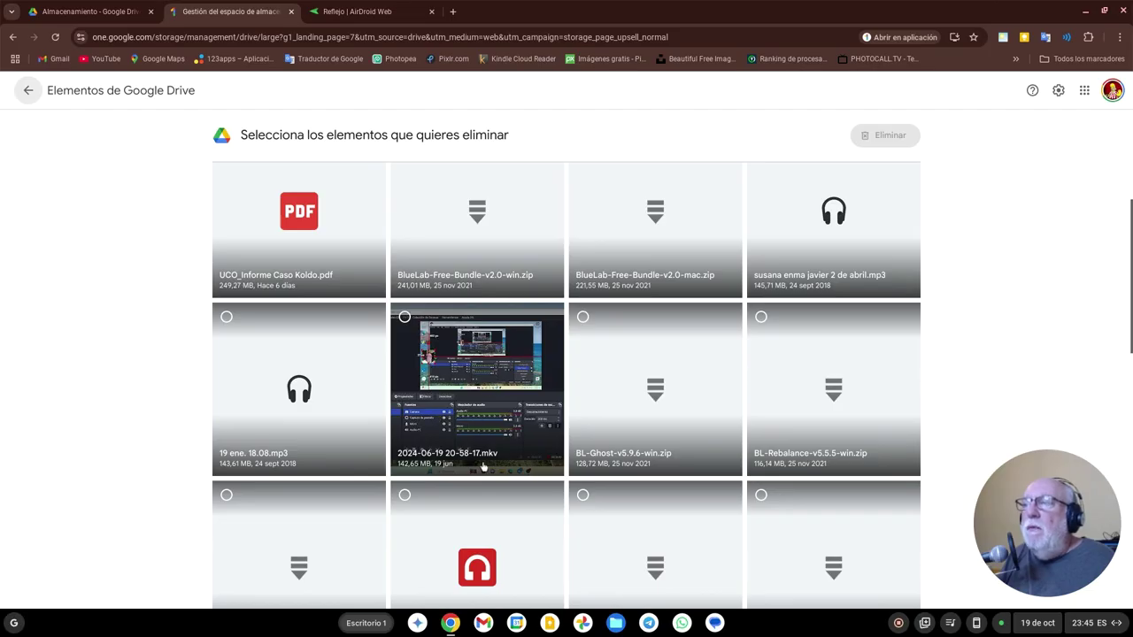
scroll(490, 380, down, 3)
scroll(493, 385, down, 2)
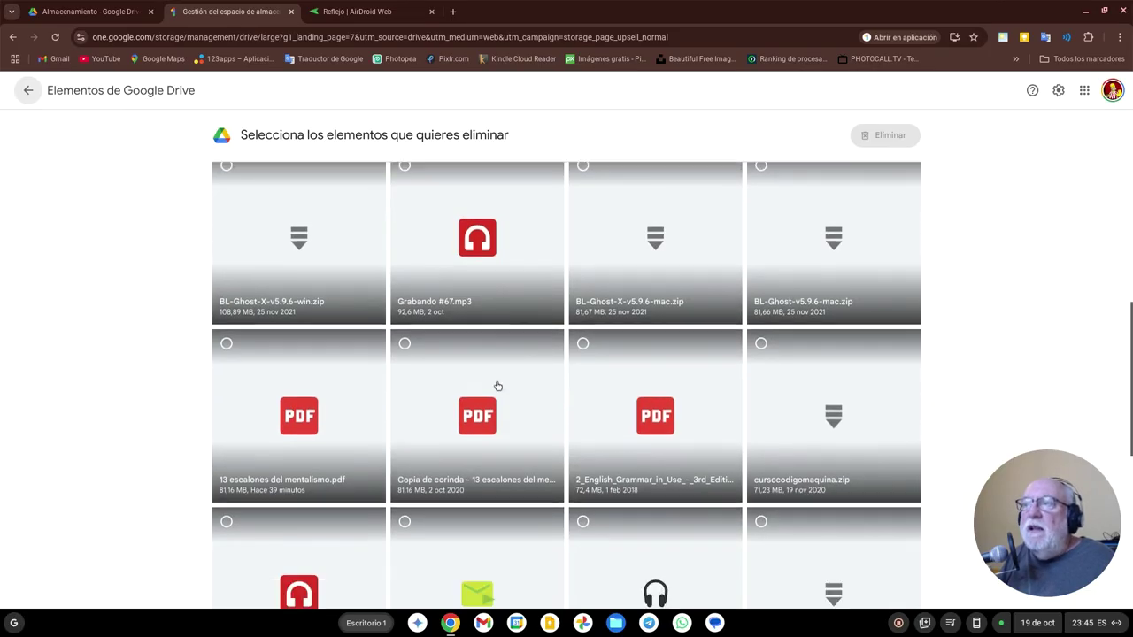
scroll(498, 386, up, 6)
scroll(495, 385, down, 2)
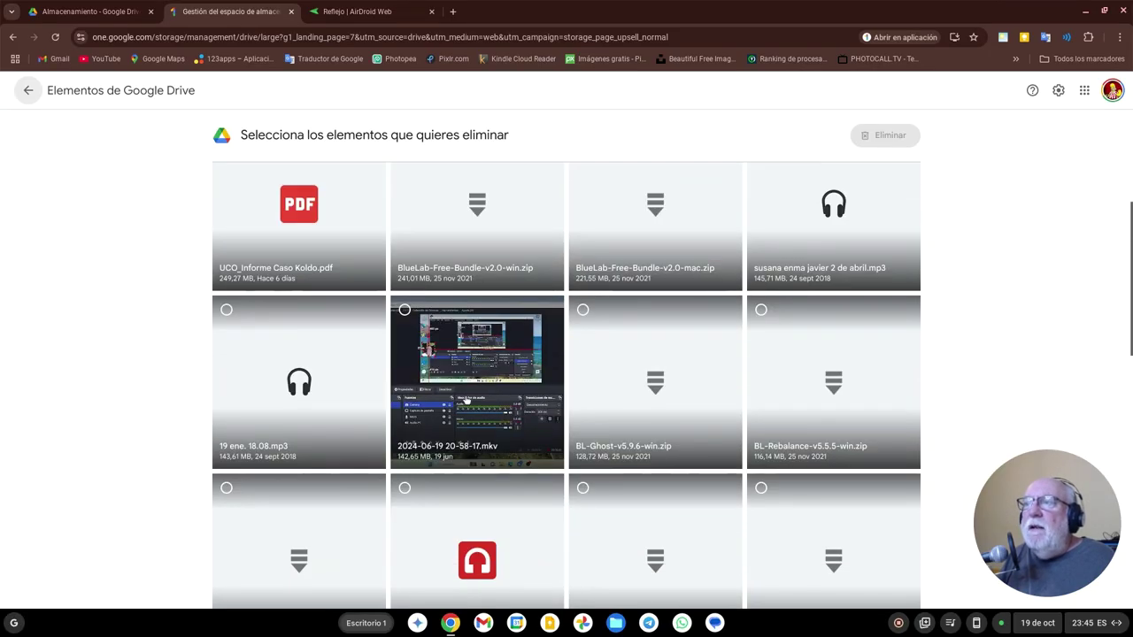
click(457, 389)
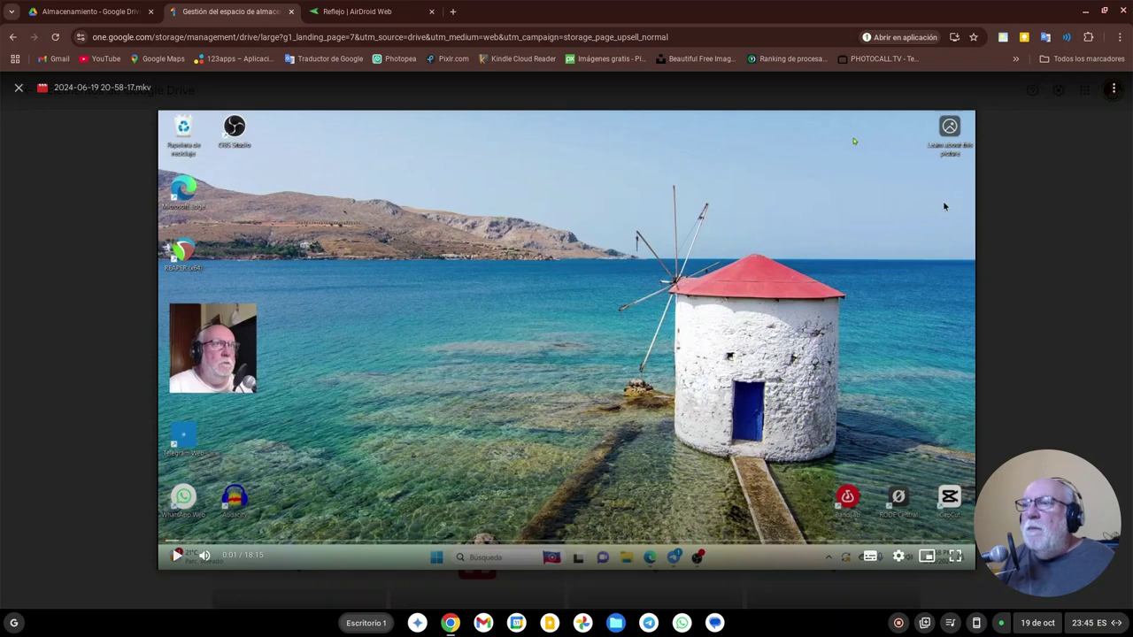
click(1113, 89)
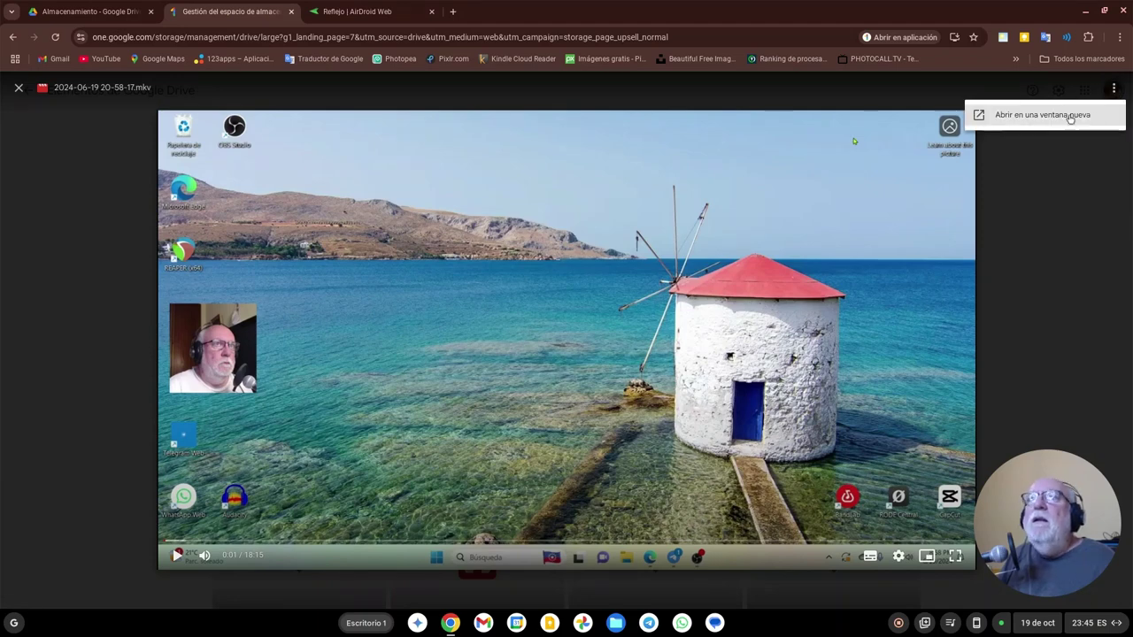
click(1066, 329)
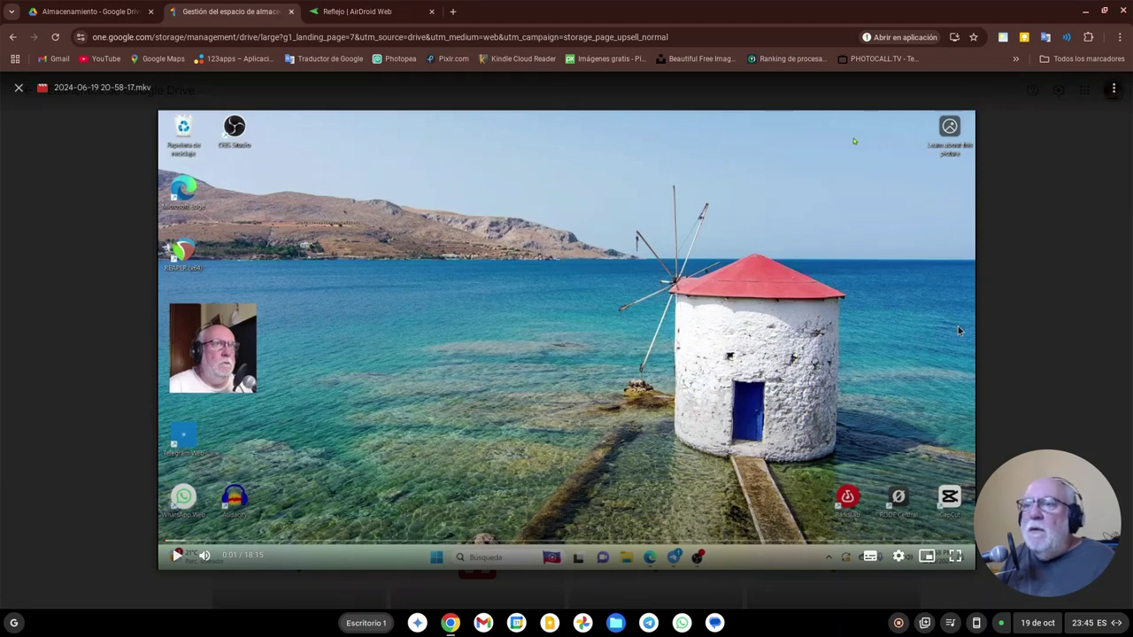
click(19, 87)
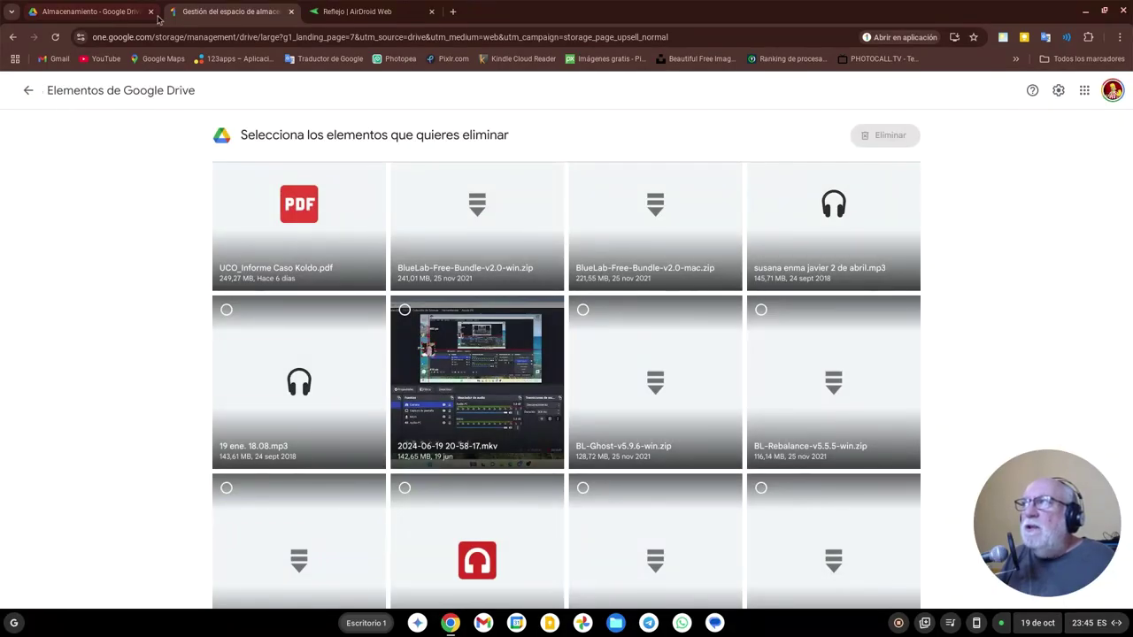
click(292, 12)
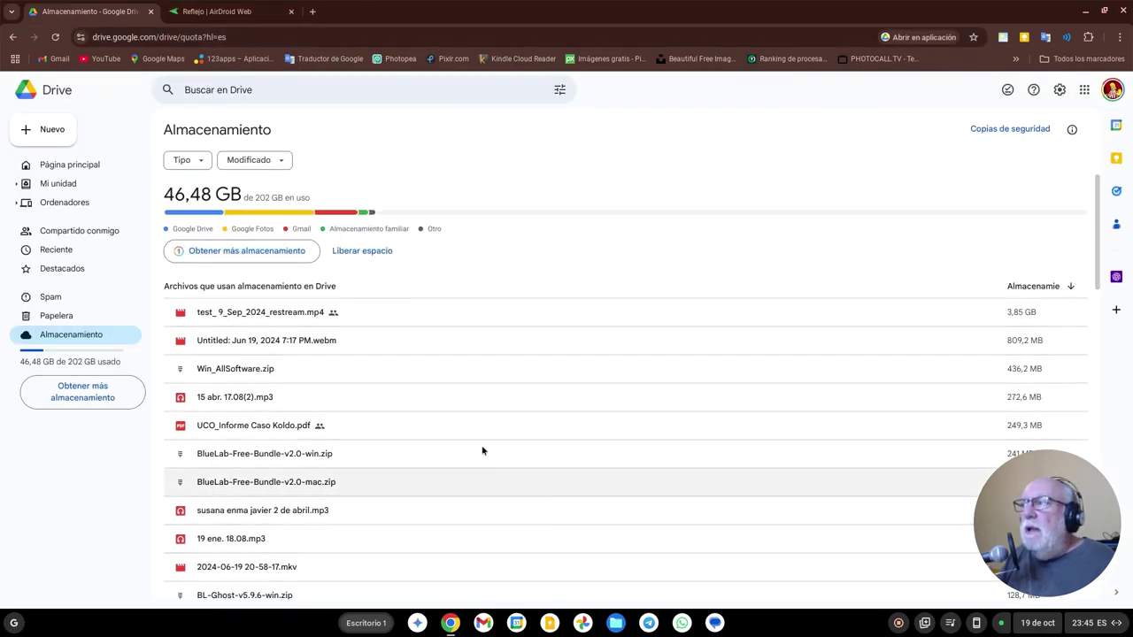
Open Drive's Configuración page and review the General options down to PDF, uploads, offline and language.
click(1059, 90)
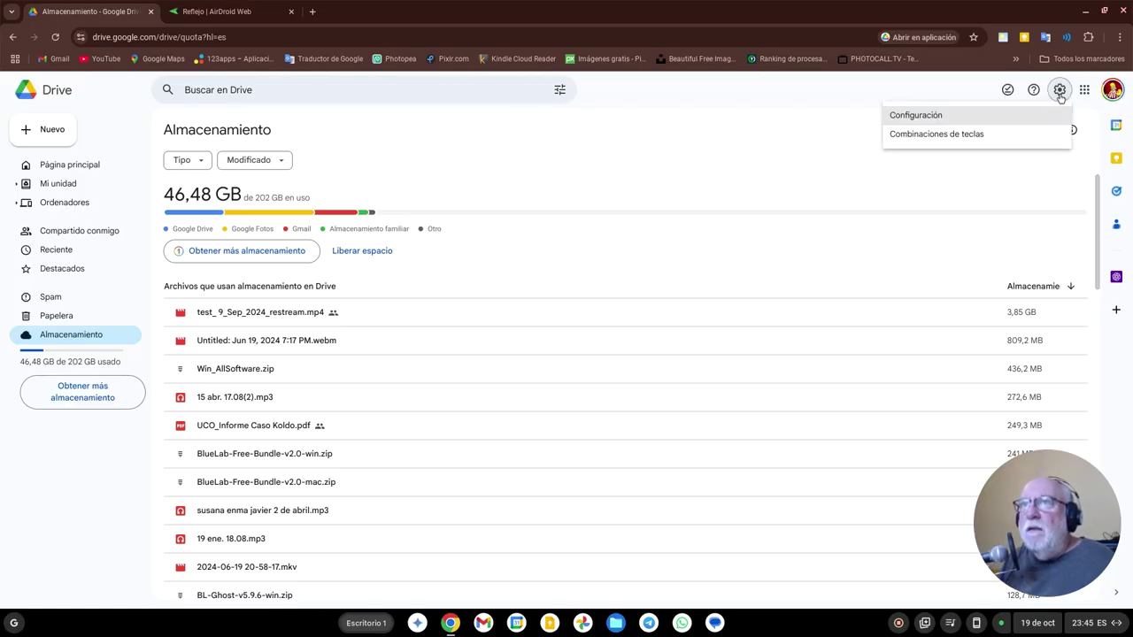
click(917, 116)
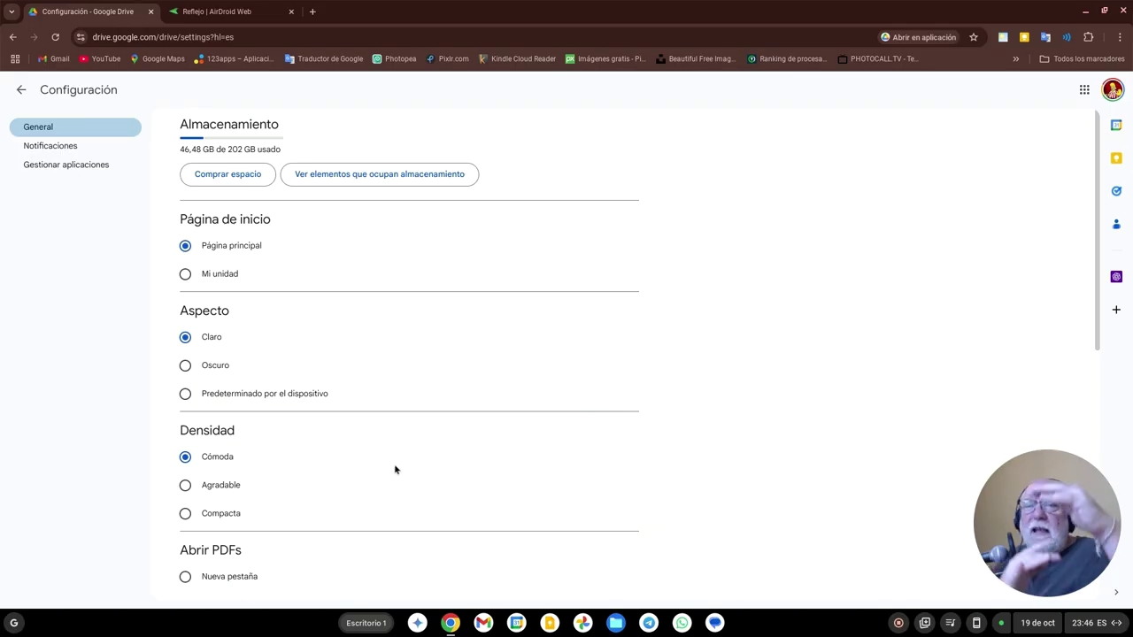
scroll(372, 451, down, 1)
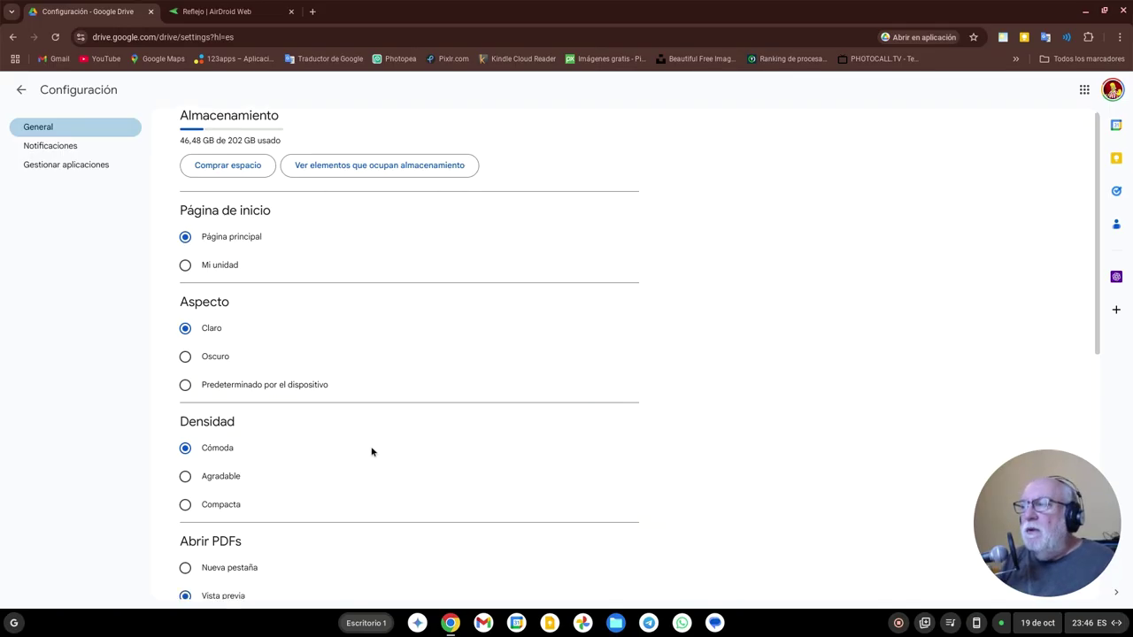
scroll(371, 451, down, 1)
scroll(368, 455, down, 1)
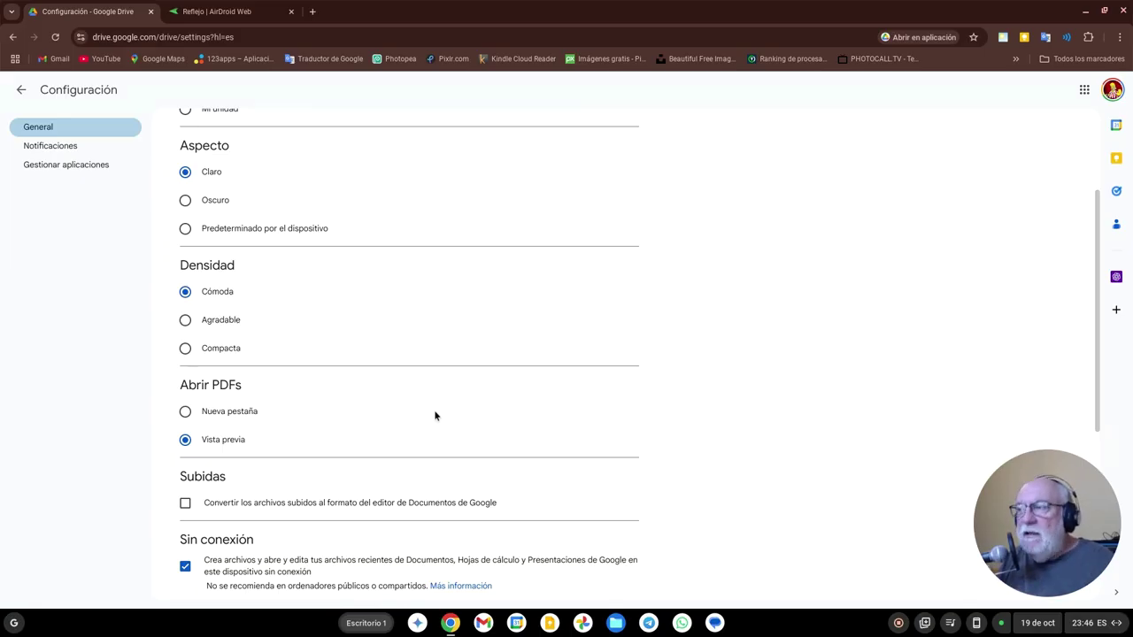
scroll(277, 388, down, 1)
scroll(265, 407, down, 2)
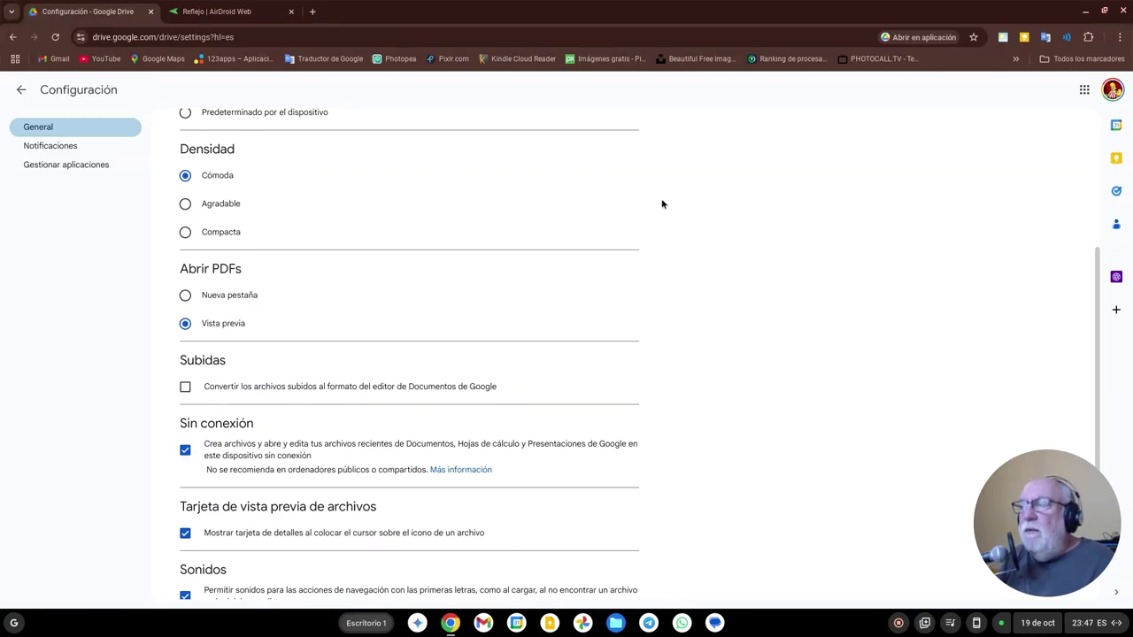
scroll(609, 296, down, 2)
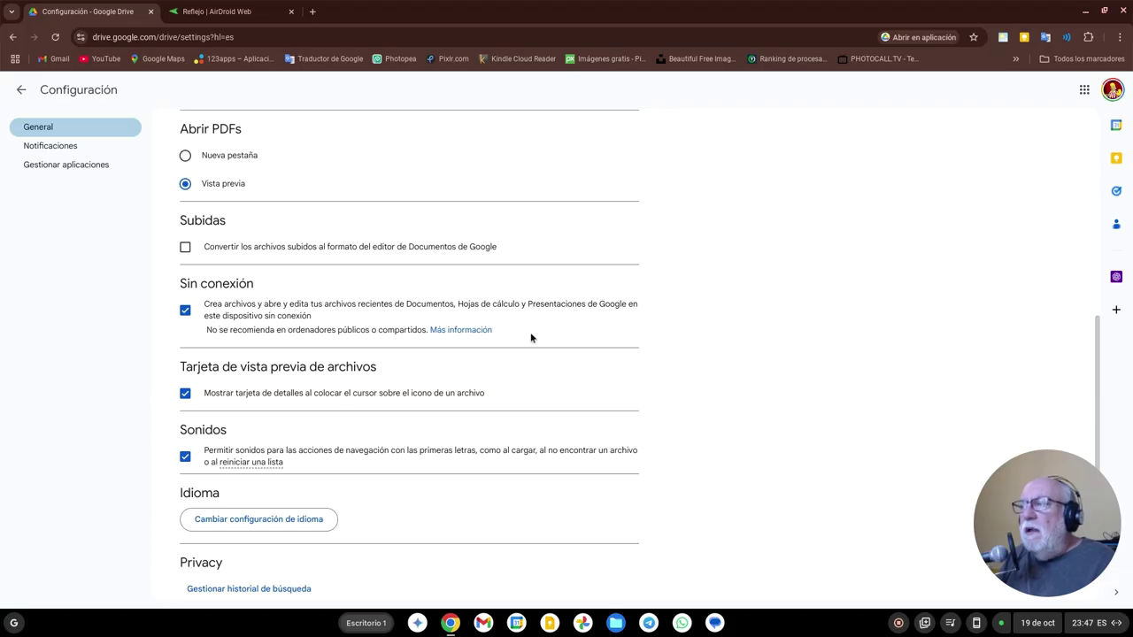
scroll(531, 337, down, 1)
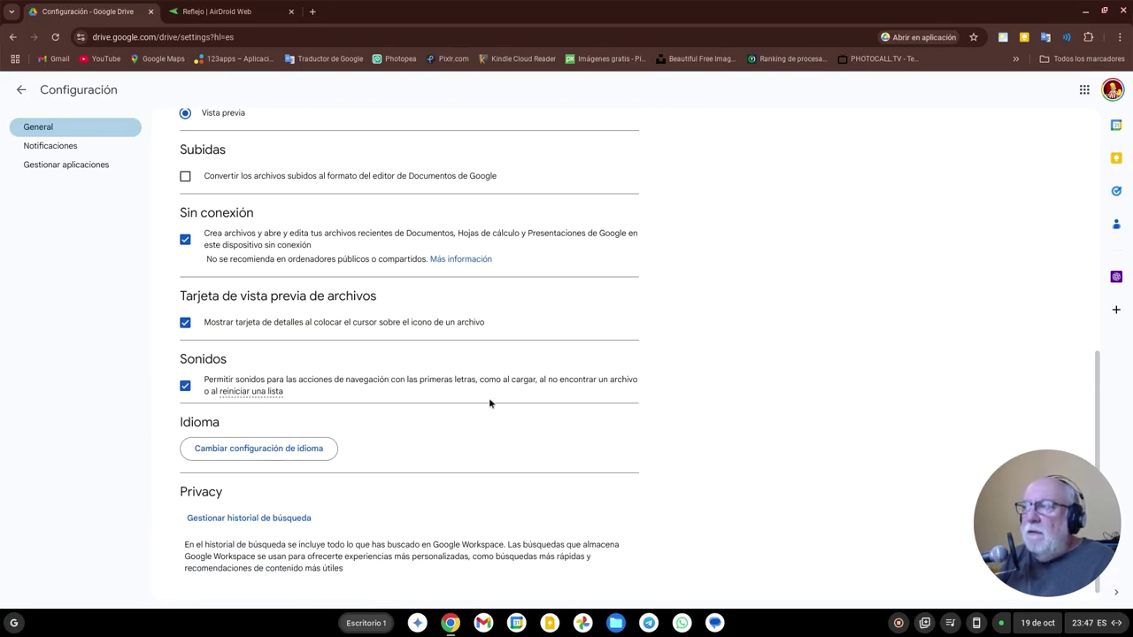
Check Notificaciones, then scroll the Gestionar aplicaciones list of connected apps such as GPT Workspace.
click(42, 146)
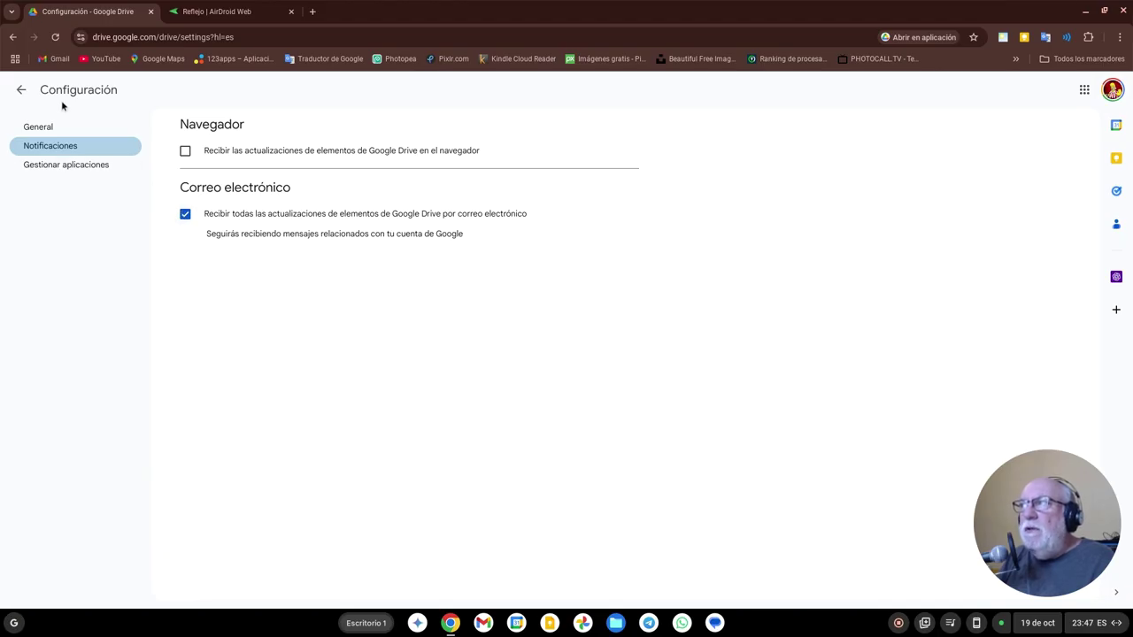
click(64, 171)
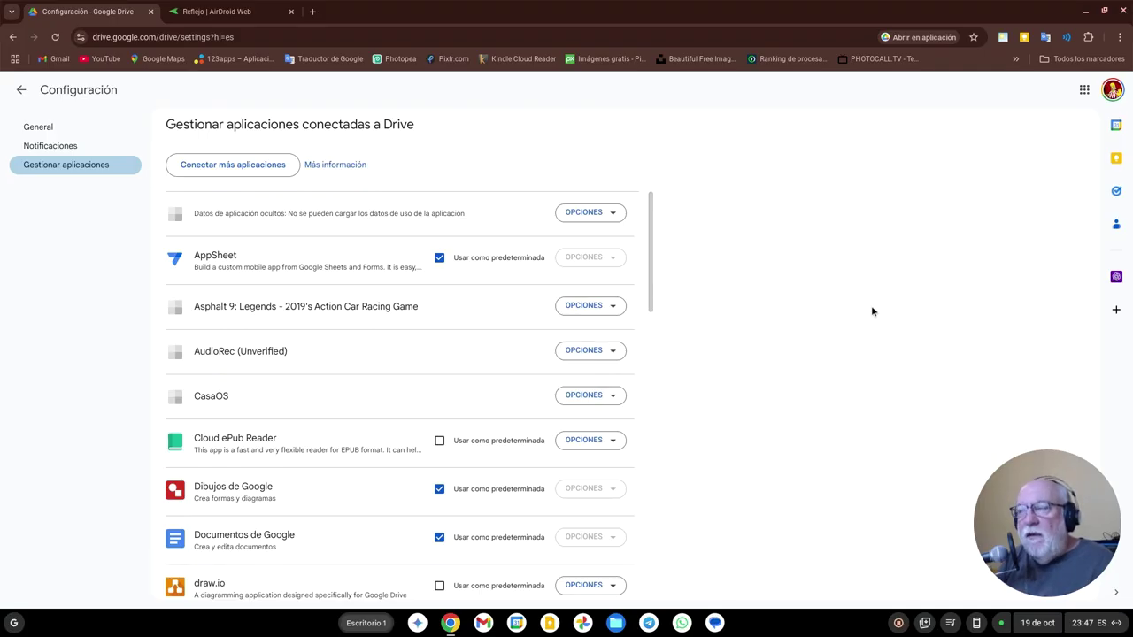
scroll(430, 352, down, 1)
scroll(424, 356, down, 2)
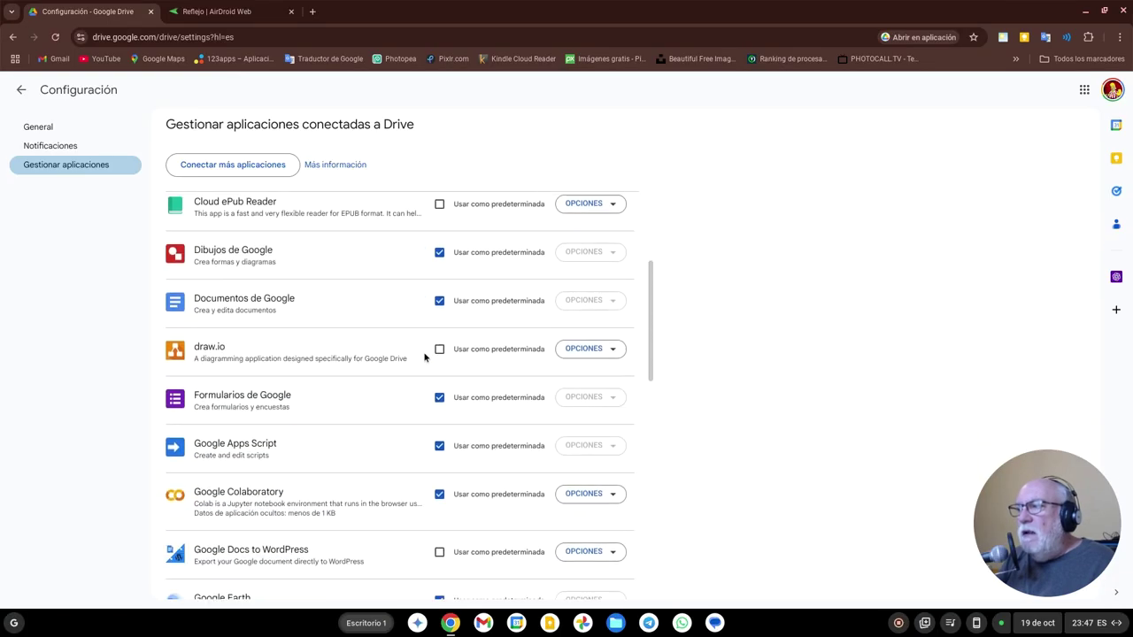
scroll(416, 366, down, 1)
scroll(407, 374, down, 2)
scroll(403, 377, down, 1)
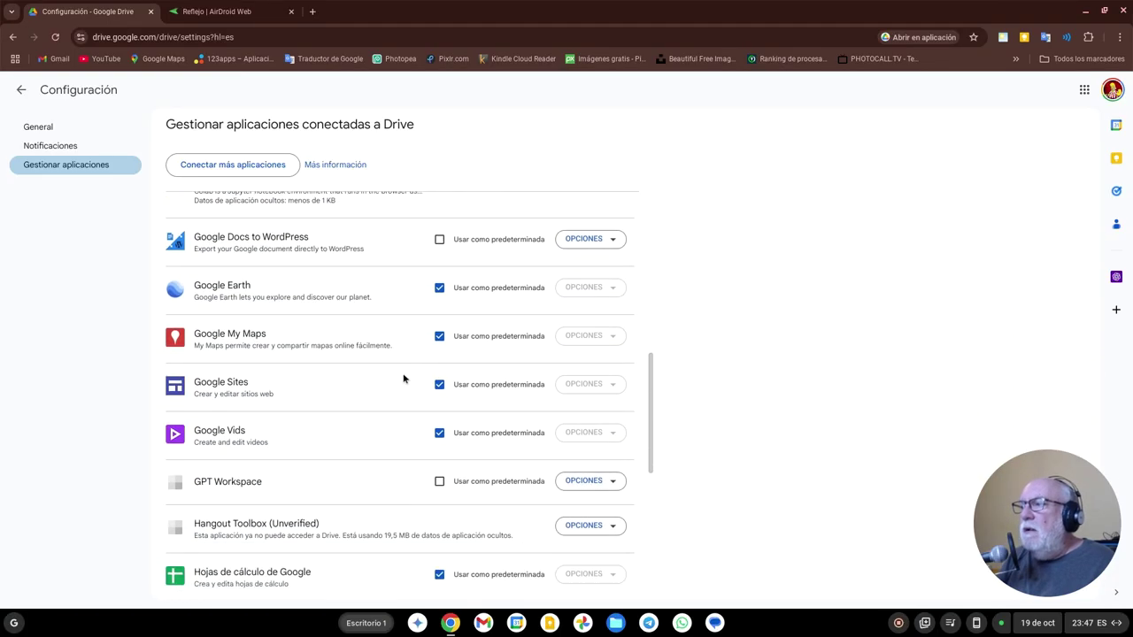
scroll(403, 379, down, 1)
scroll(402, 379, down, 1)
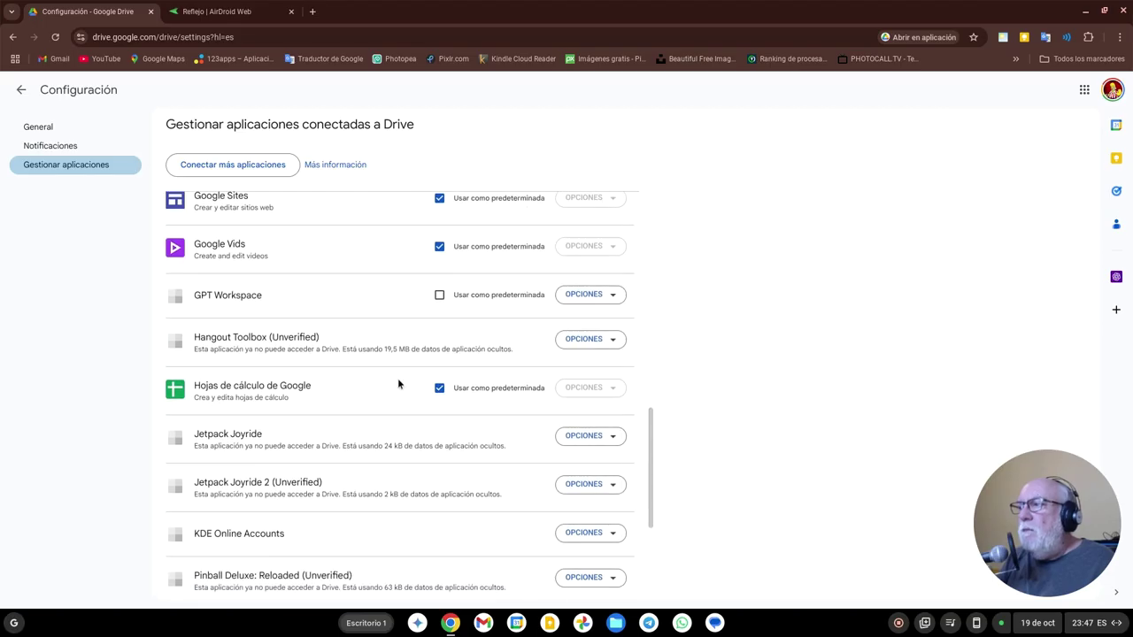
scroll(252, 472, down, 1)
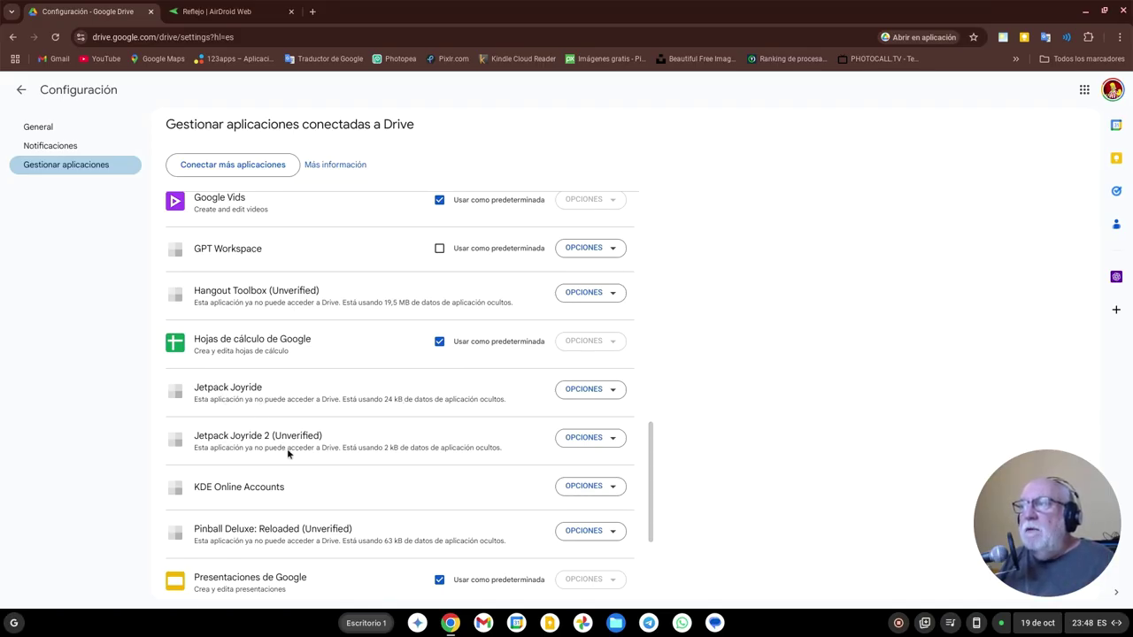
click(611, 391)
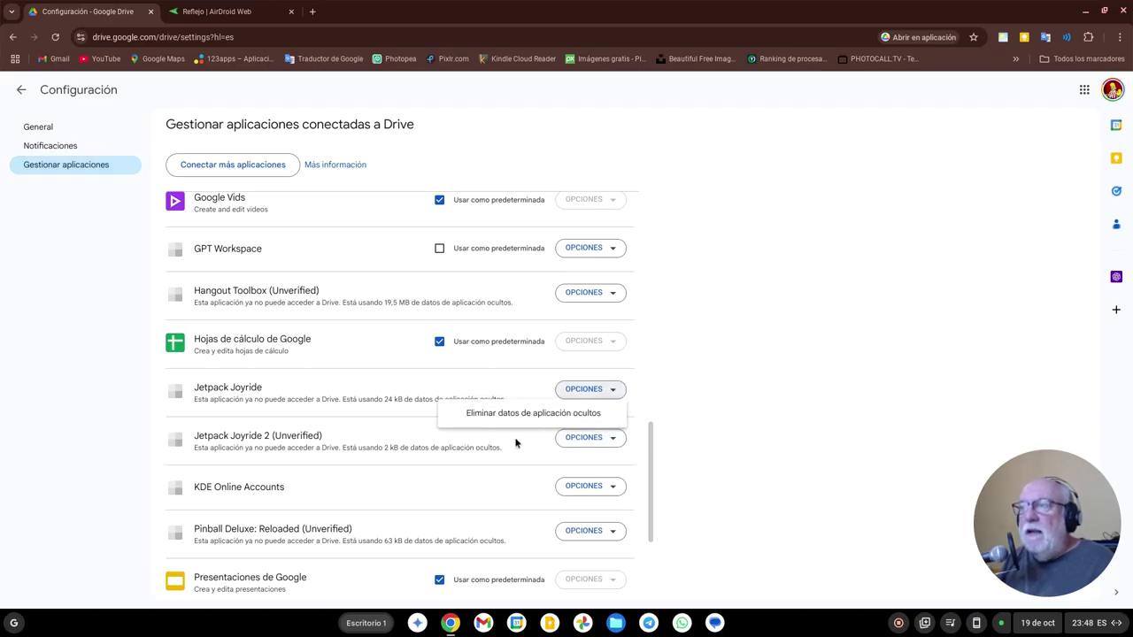
click(516, 443)
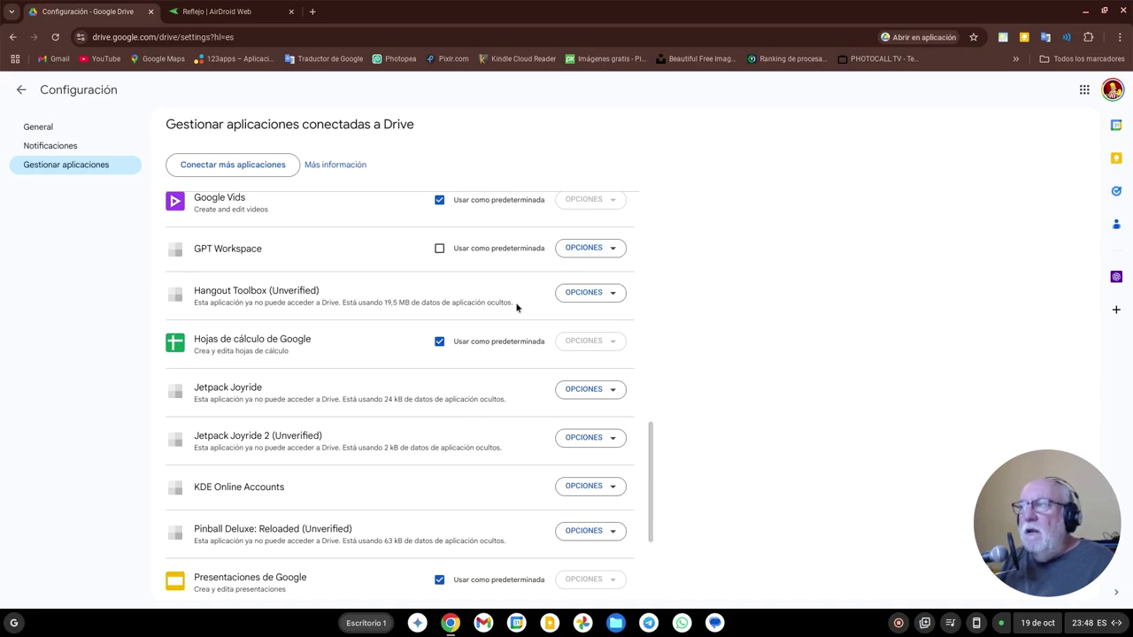
scroll(516, 307, up, 1)
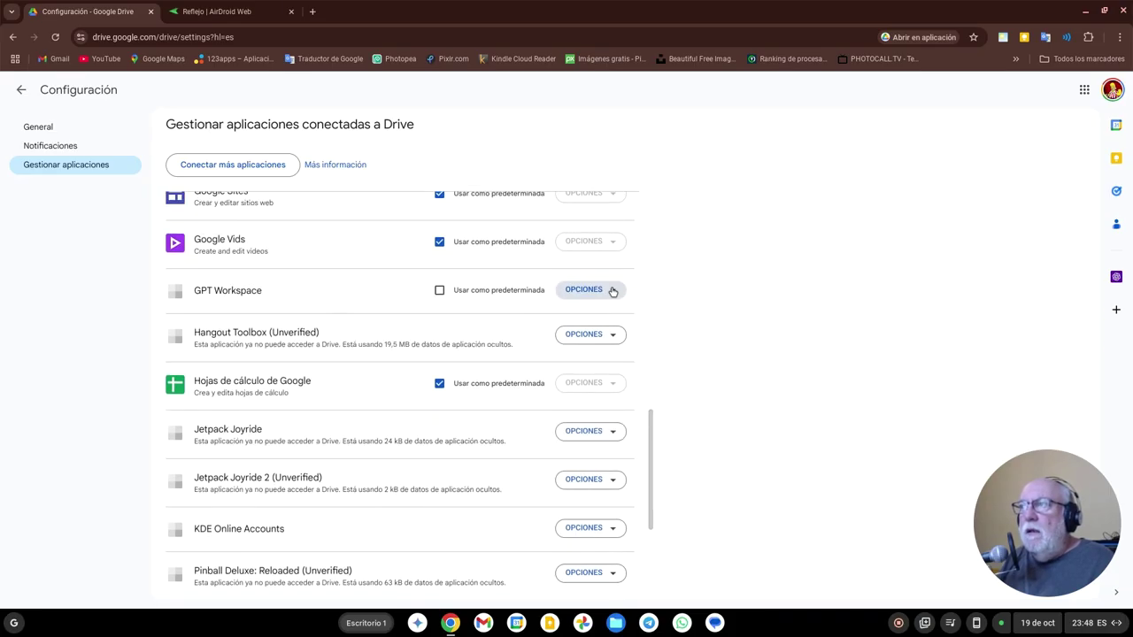
click(615, 293)
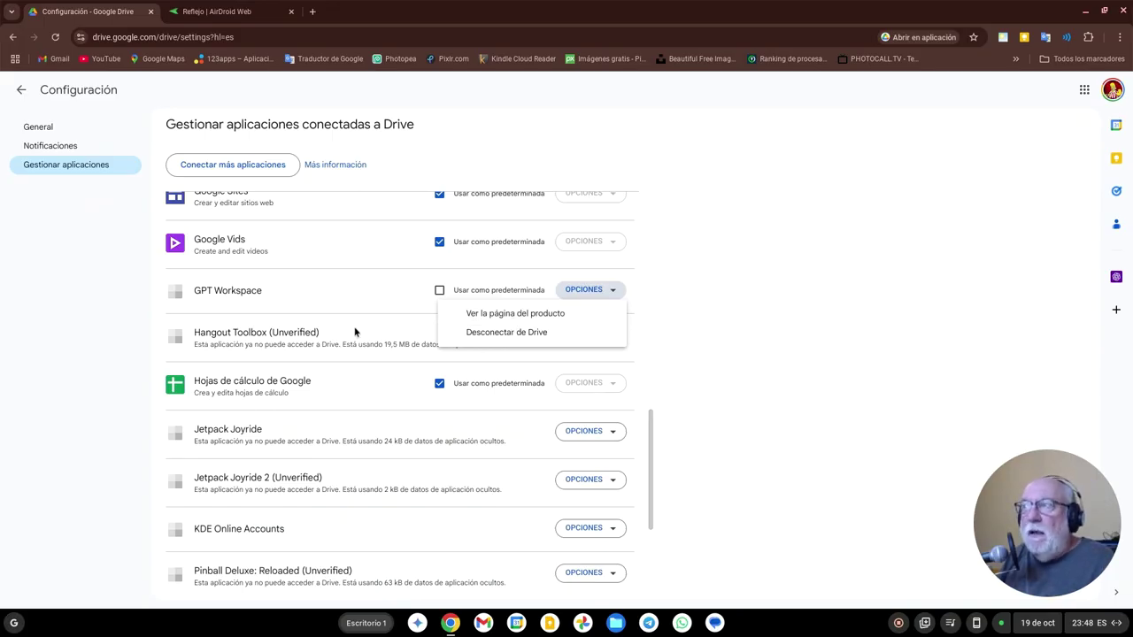
click(372, 411)
scroll(369, 519, down, 1)
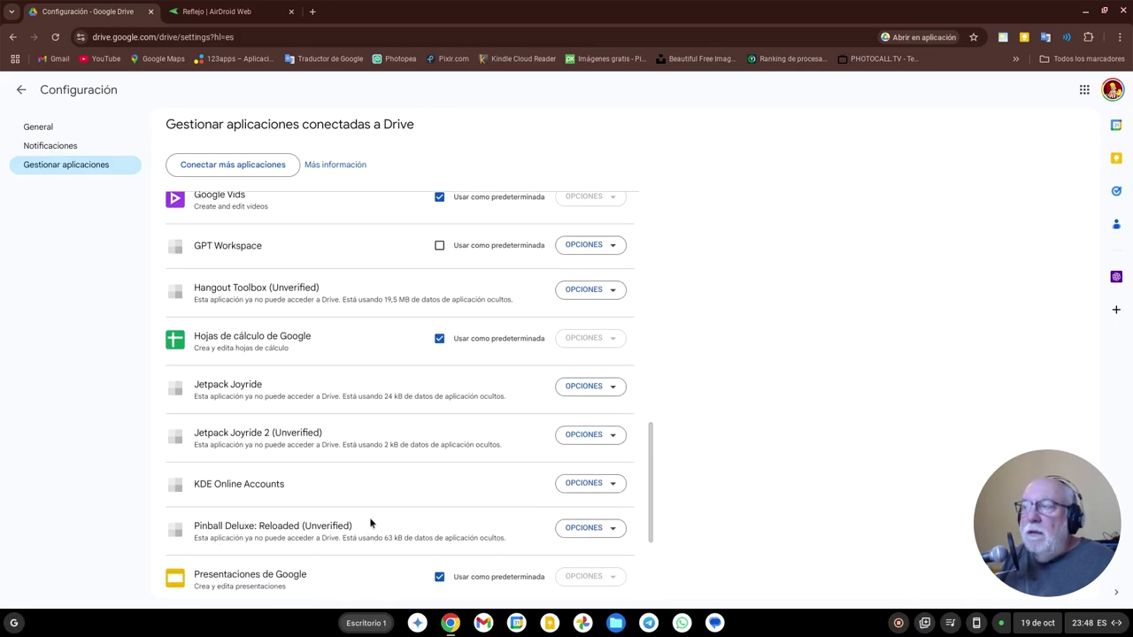
scroll(416, 535, down, 3)
scroll(359, 525, down, 1)
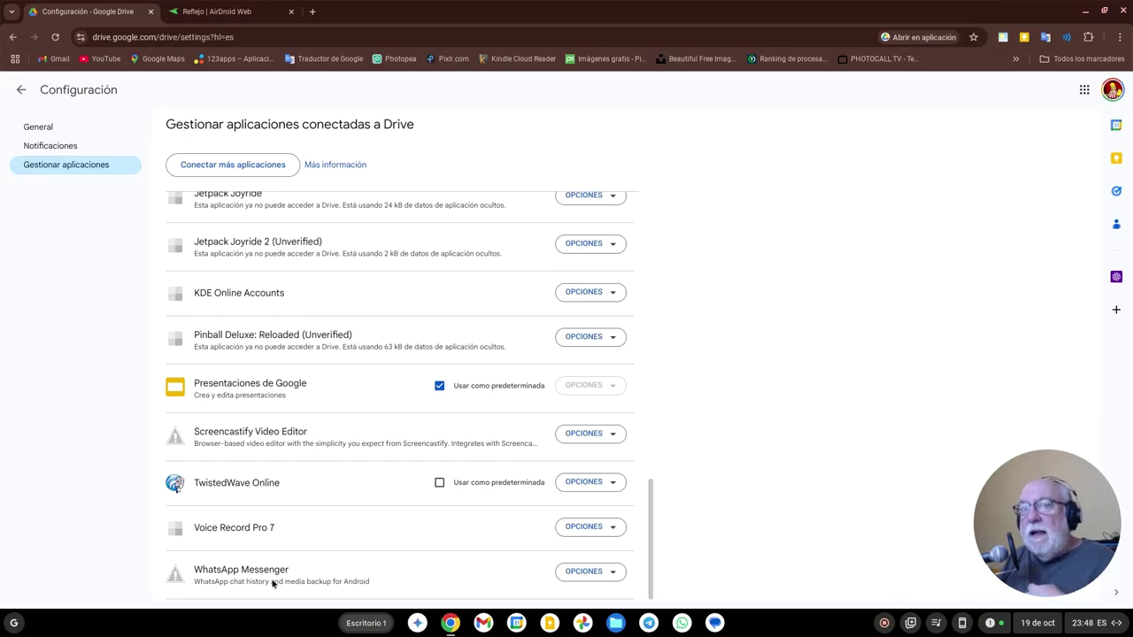
click(614, 576)
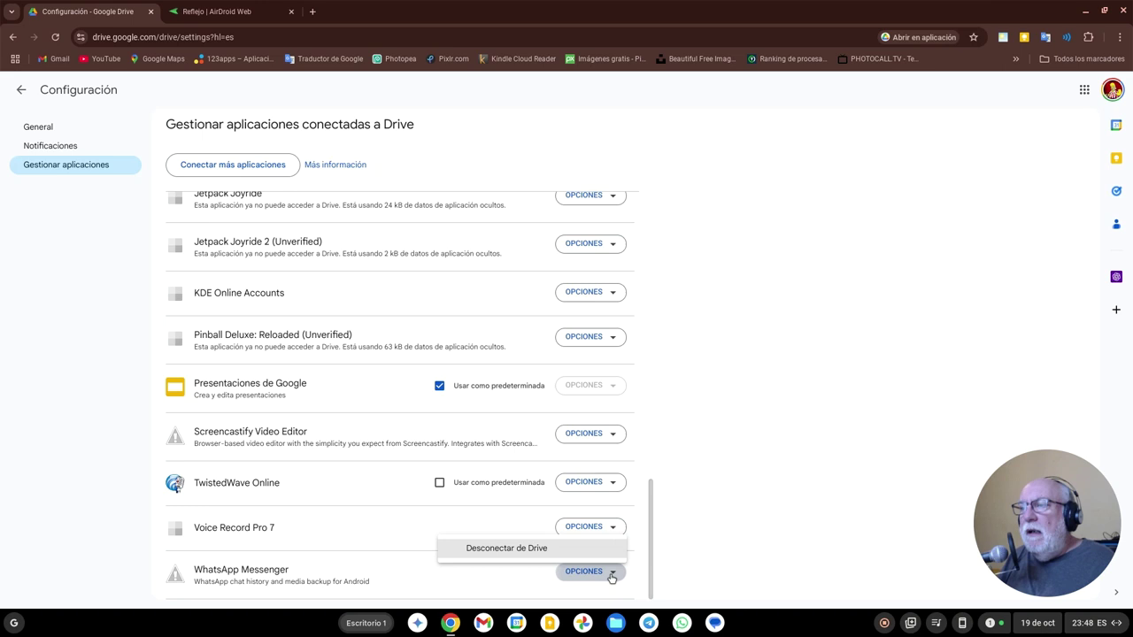
click(503, 581)
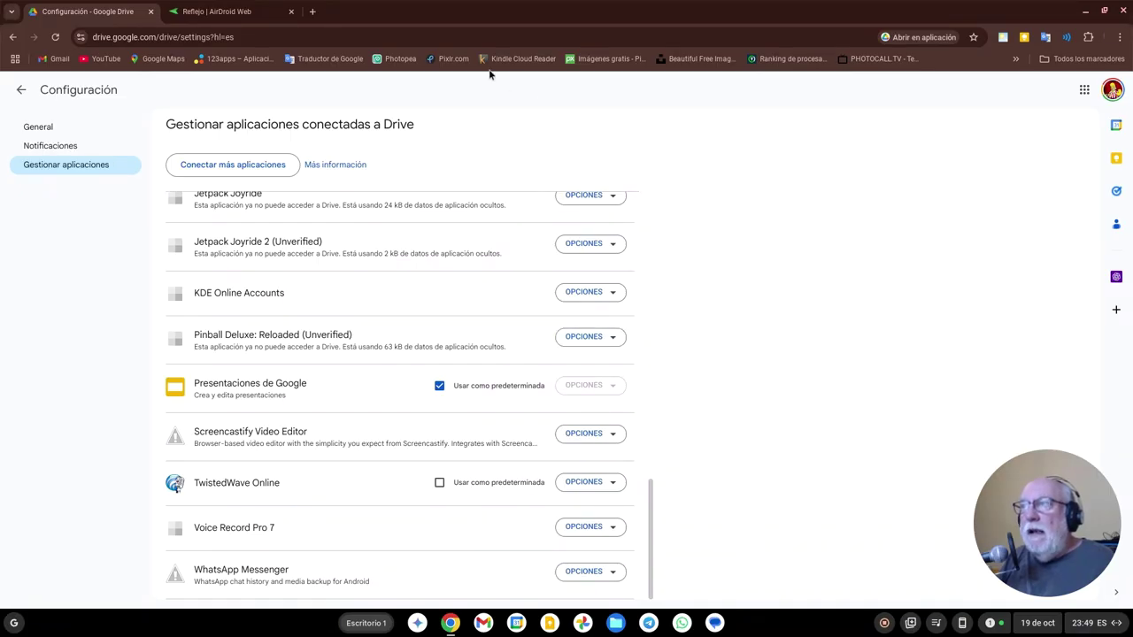
scroll(443, 360, up, 10)
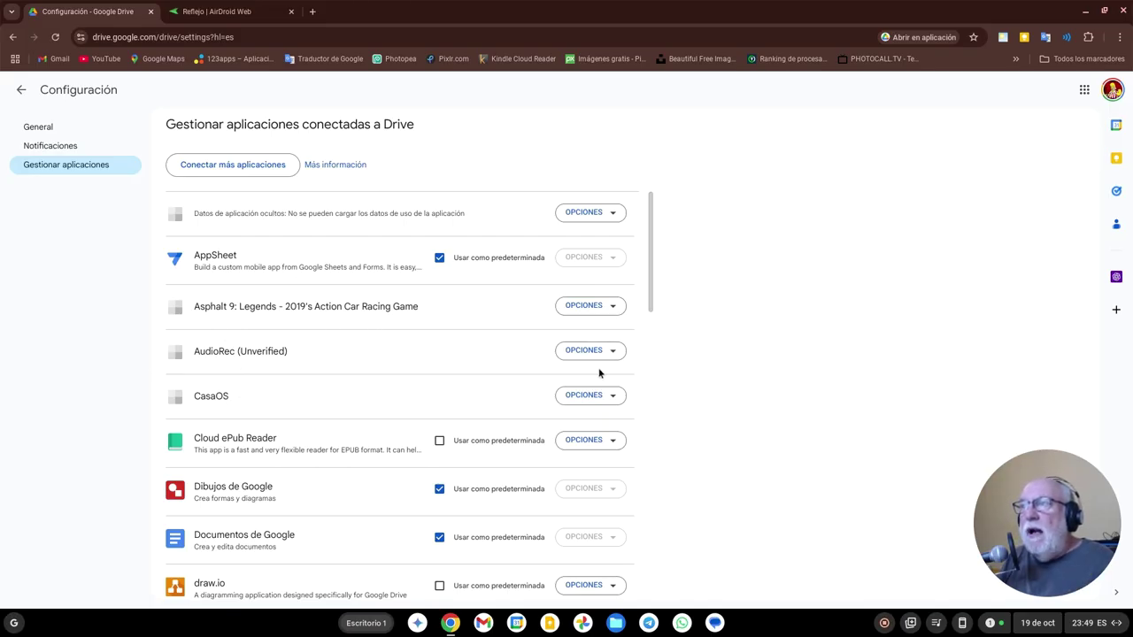
Disconnect Asphalt 9: Legends from Drive with its hidden data deleted, and return to Storage.
click(611, 309)
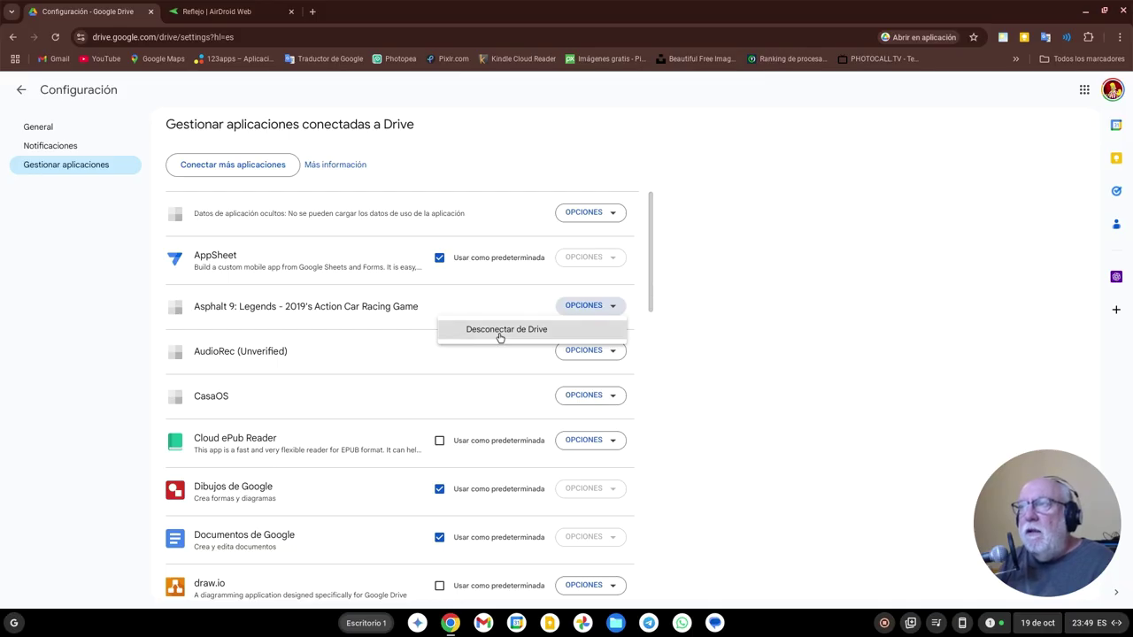
click(500, 329)
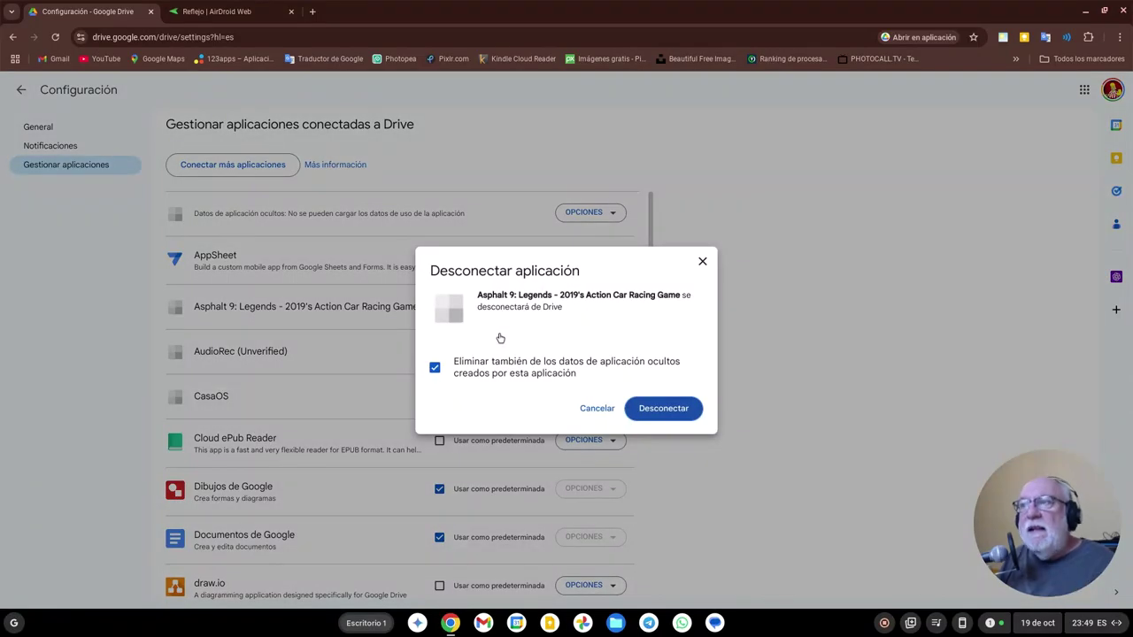
click(674, 408)
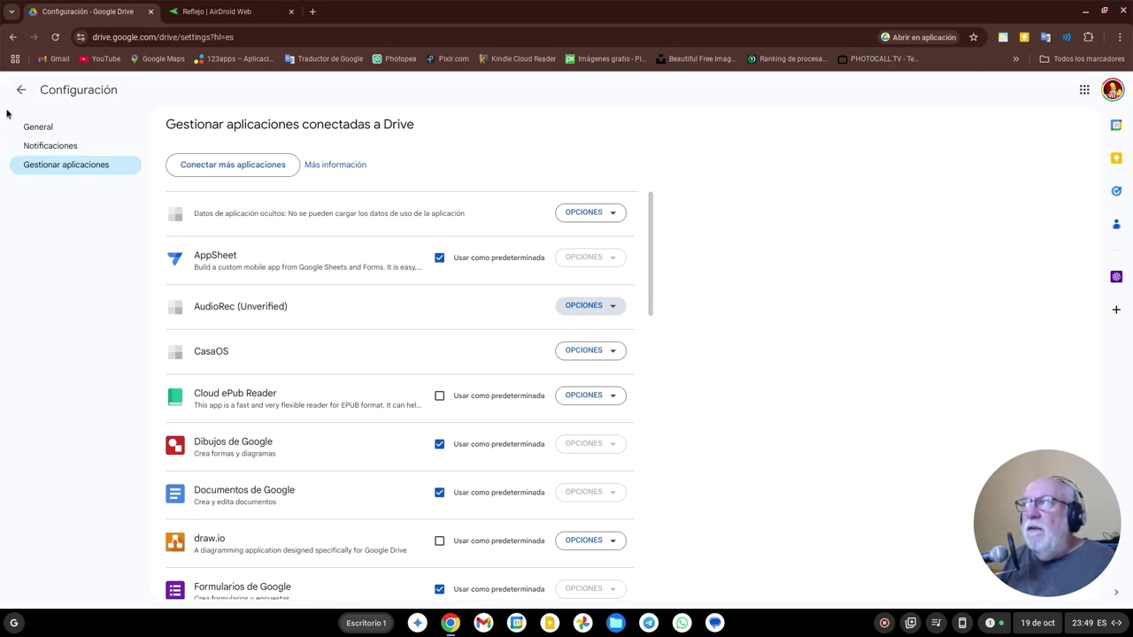
click(21, 90)
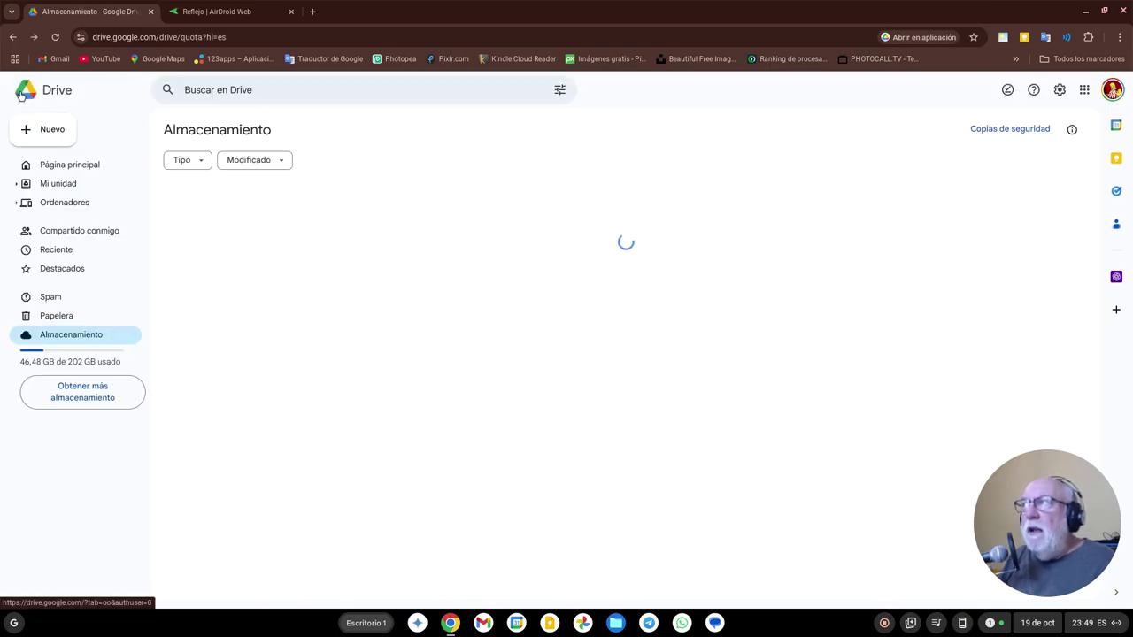
From the Drive home page, search for 'digi contrato'.
click(71, 184)
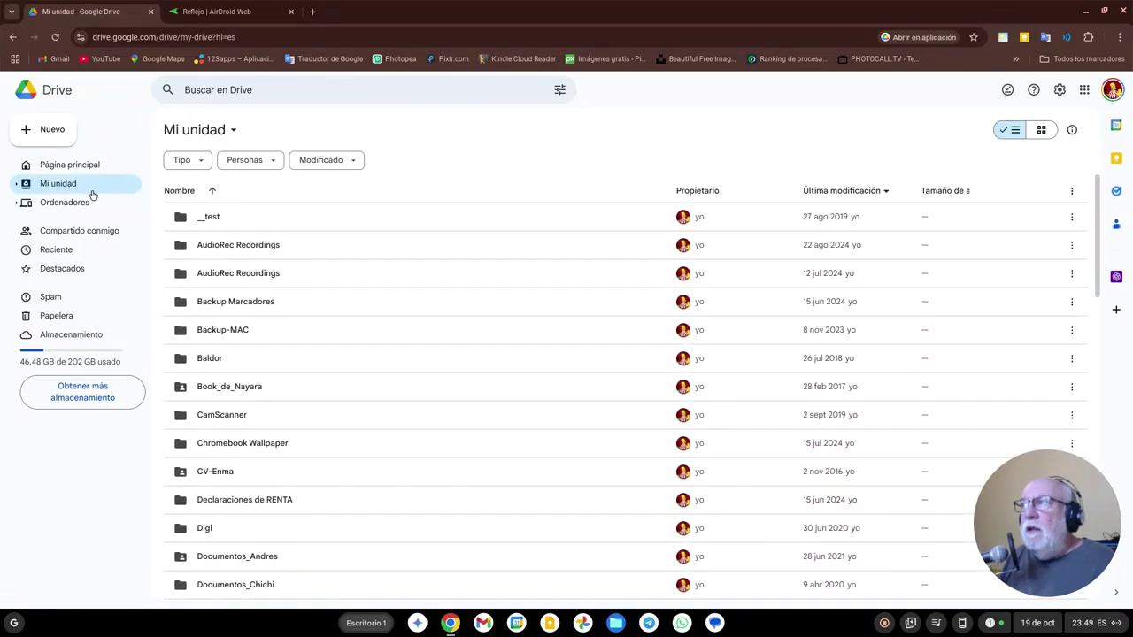
click(64, 166)
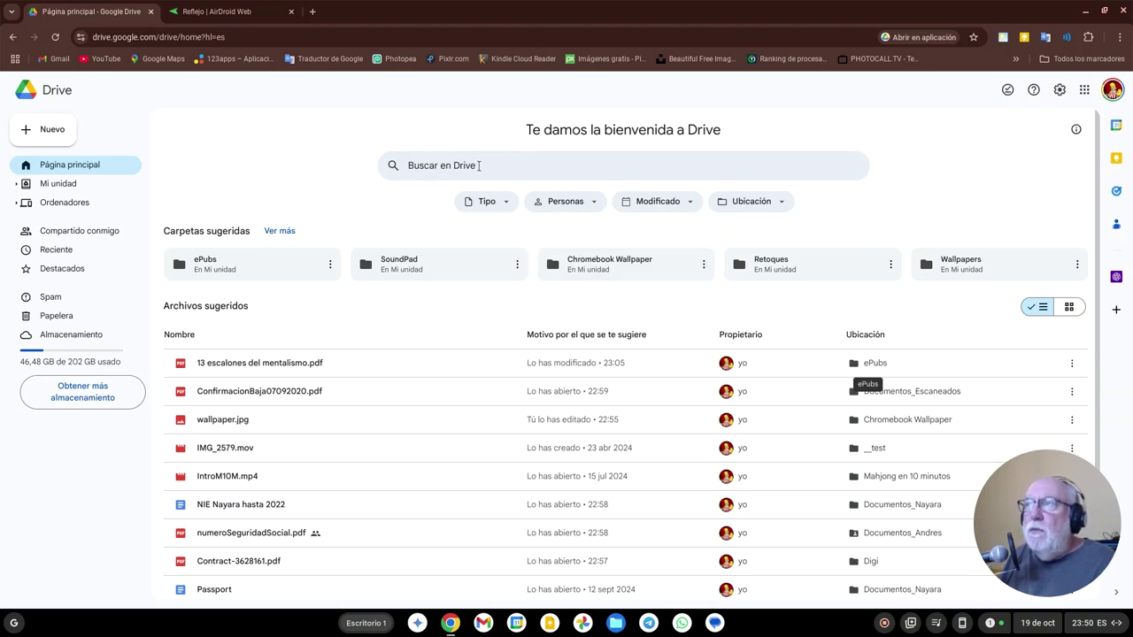
click(479, 165)
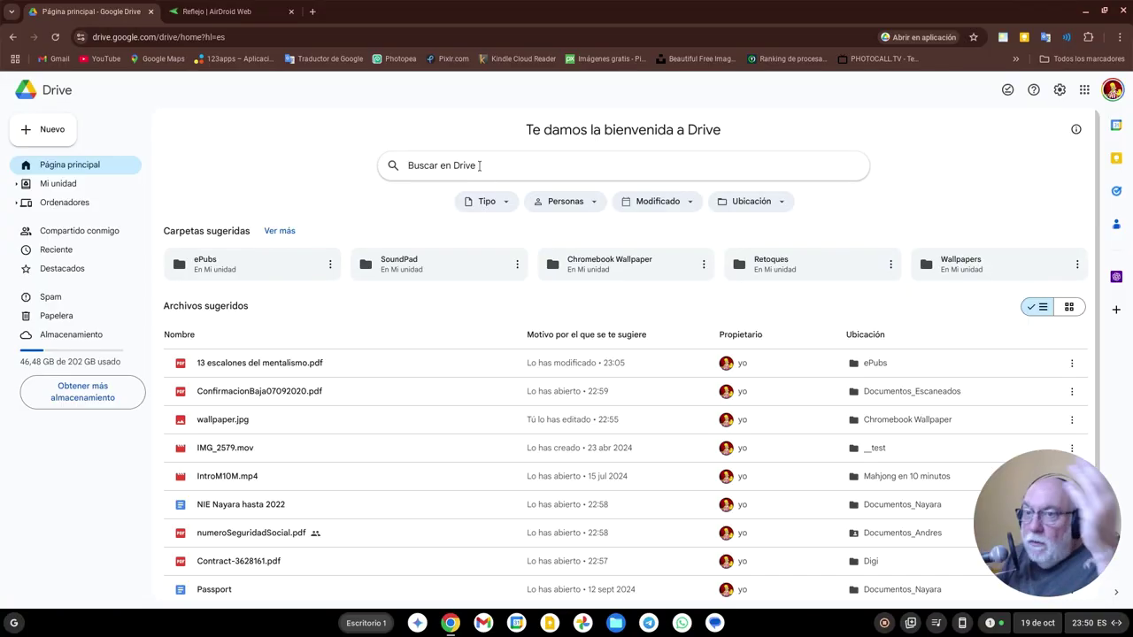
text(dig)
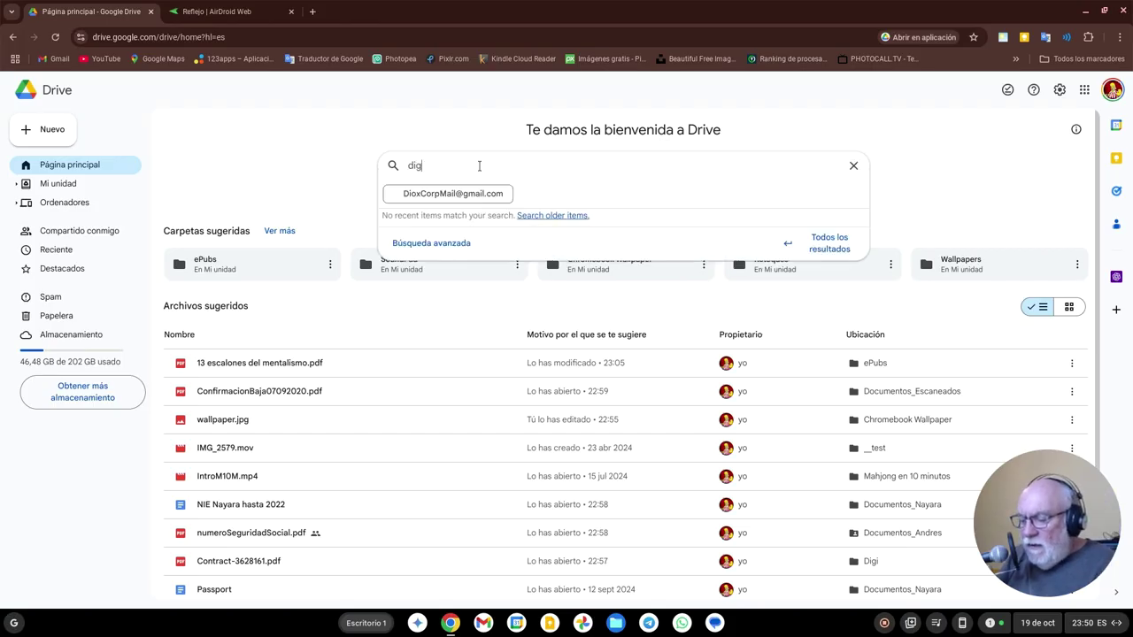
text(i contrato)
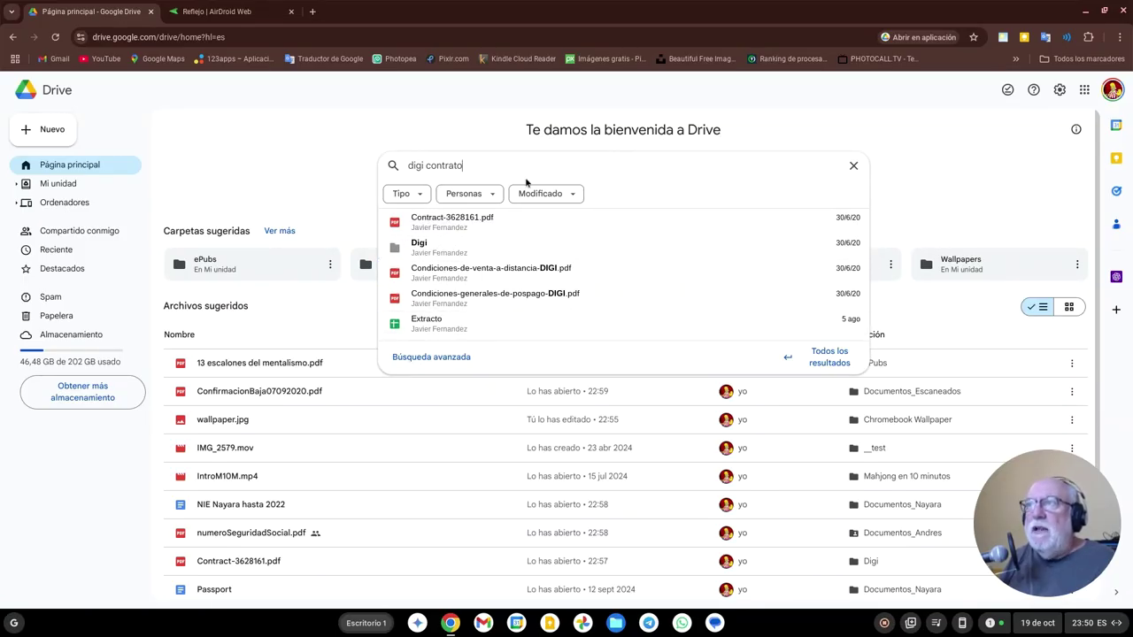
key(Return)
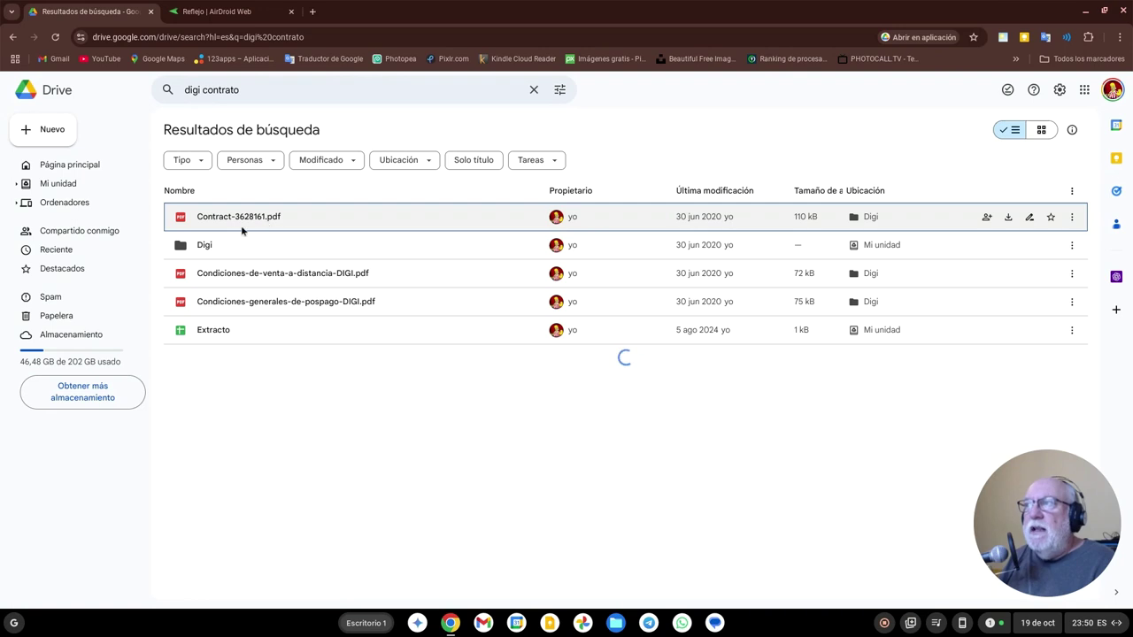
double_click(263, 221)
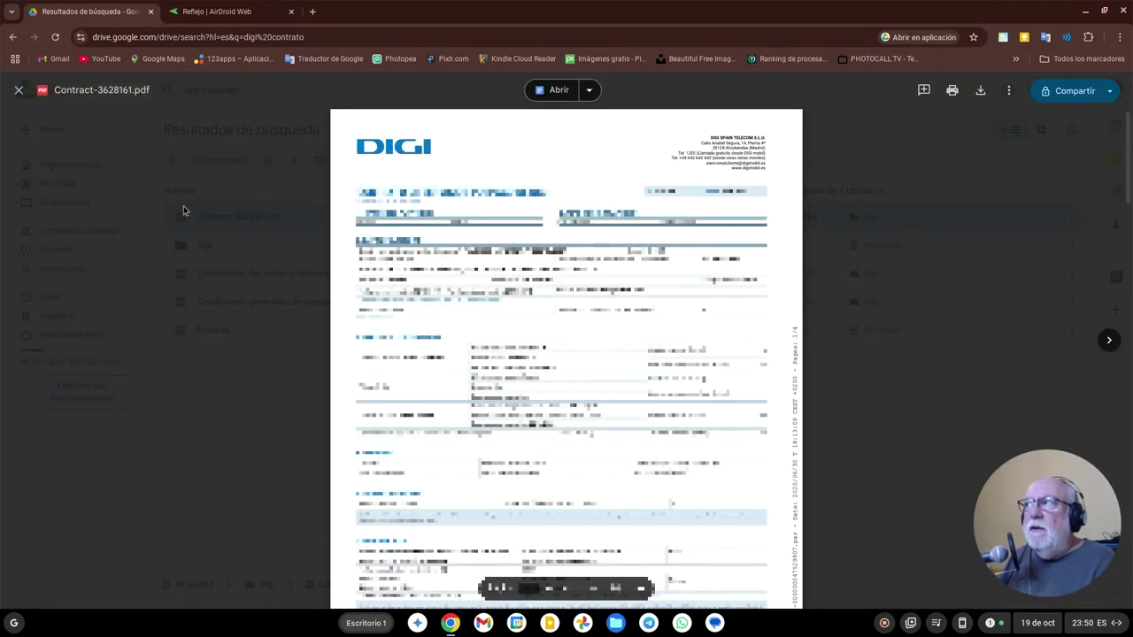
click(19, 90)
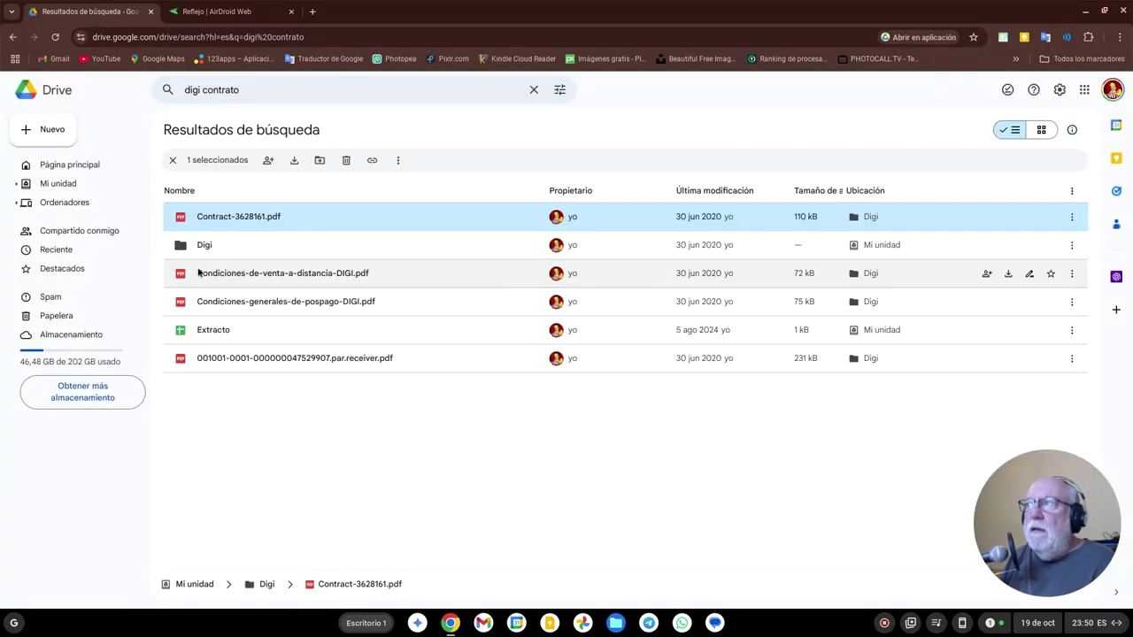
double_click(256, 219)
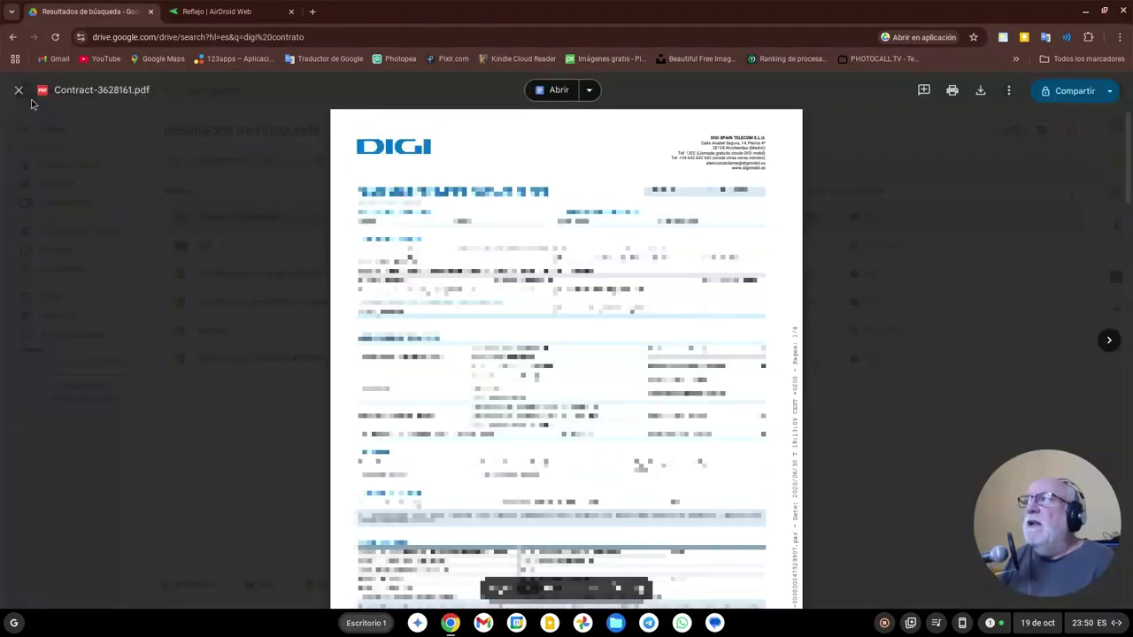
click(20, 90)
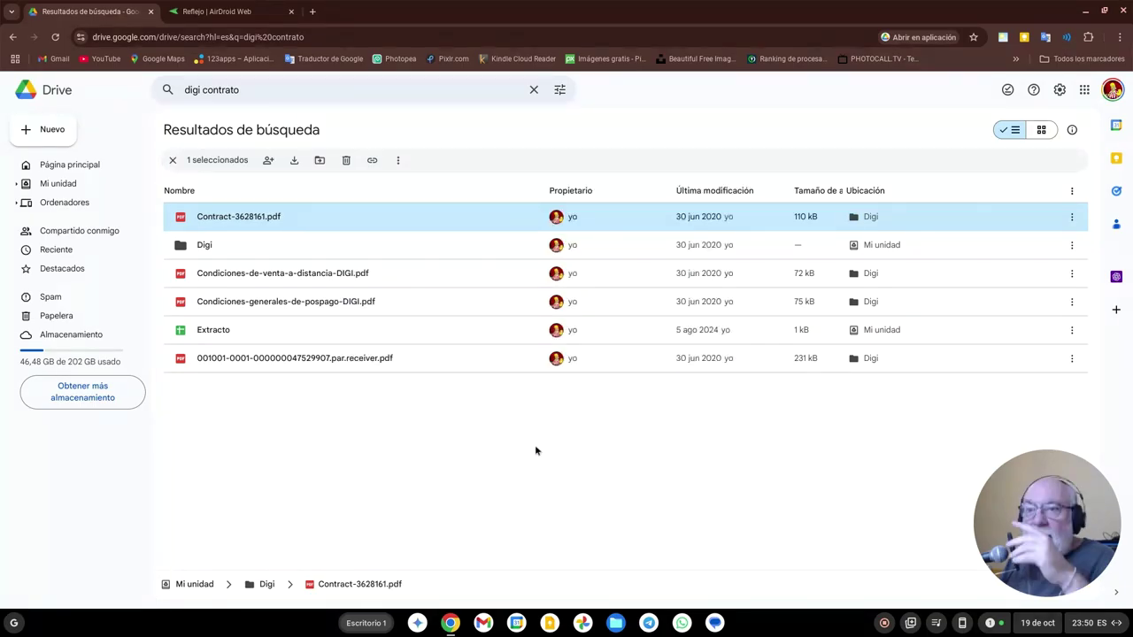
mouse_move(403, 234)
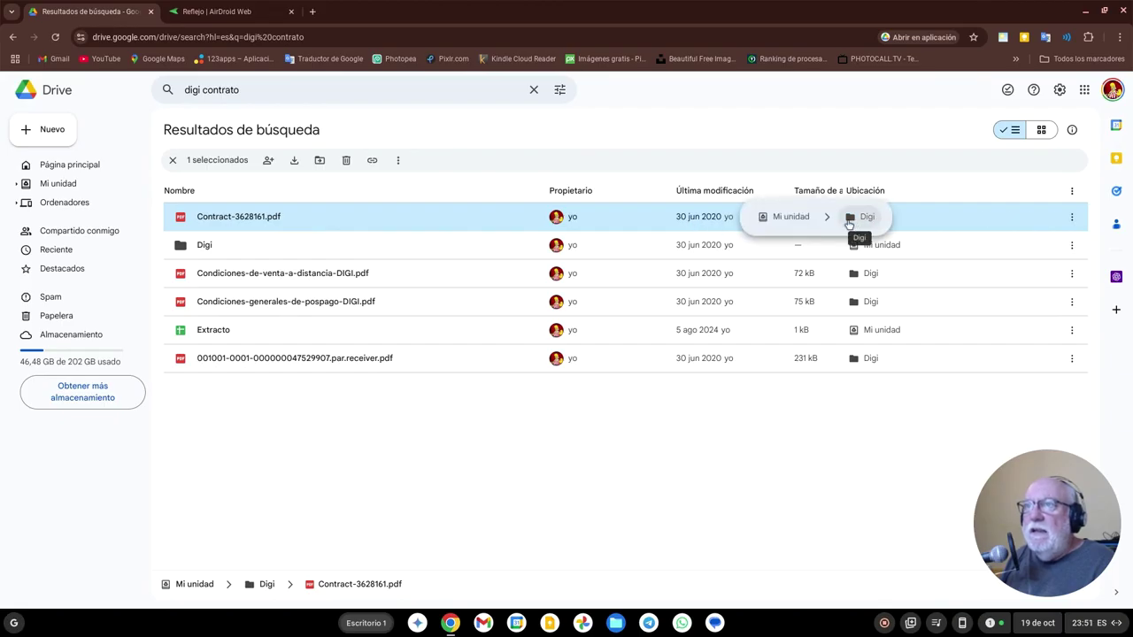
click(864, 217)
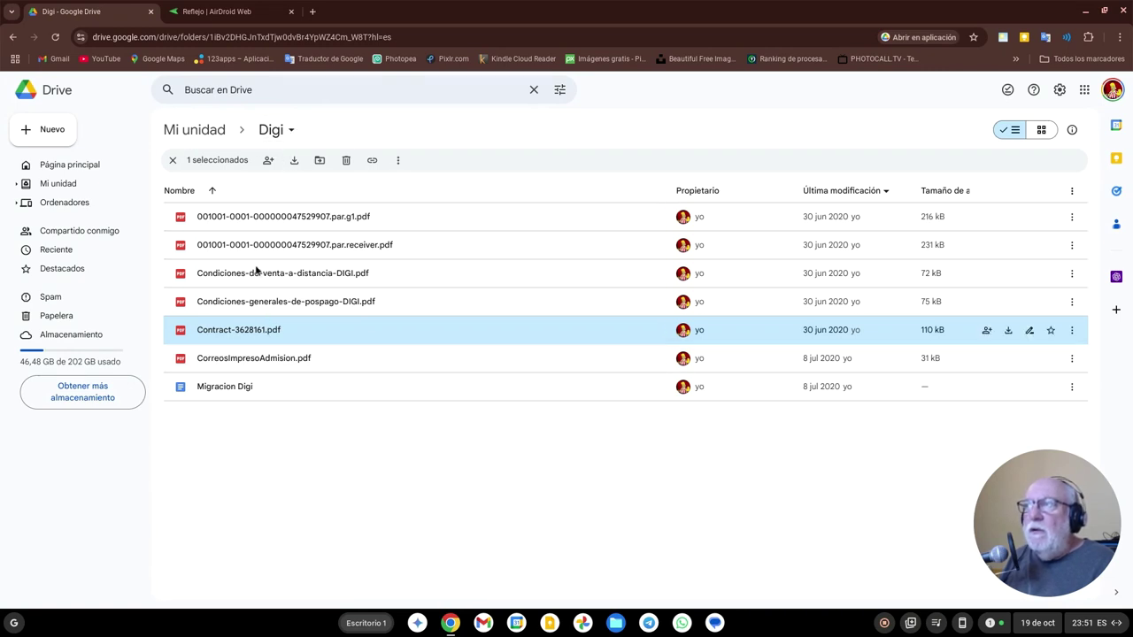
Return to the Drive home page and search for 'seguridad social'.
click(53, 165)
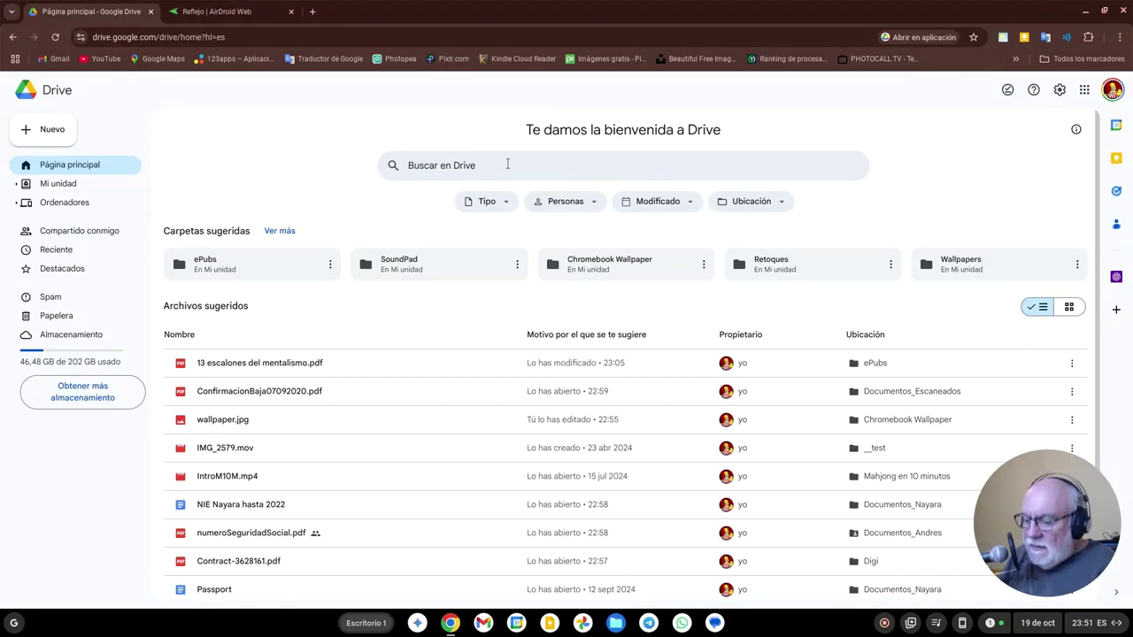
key(Right)
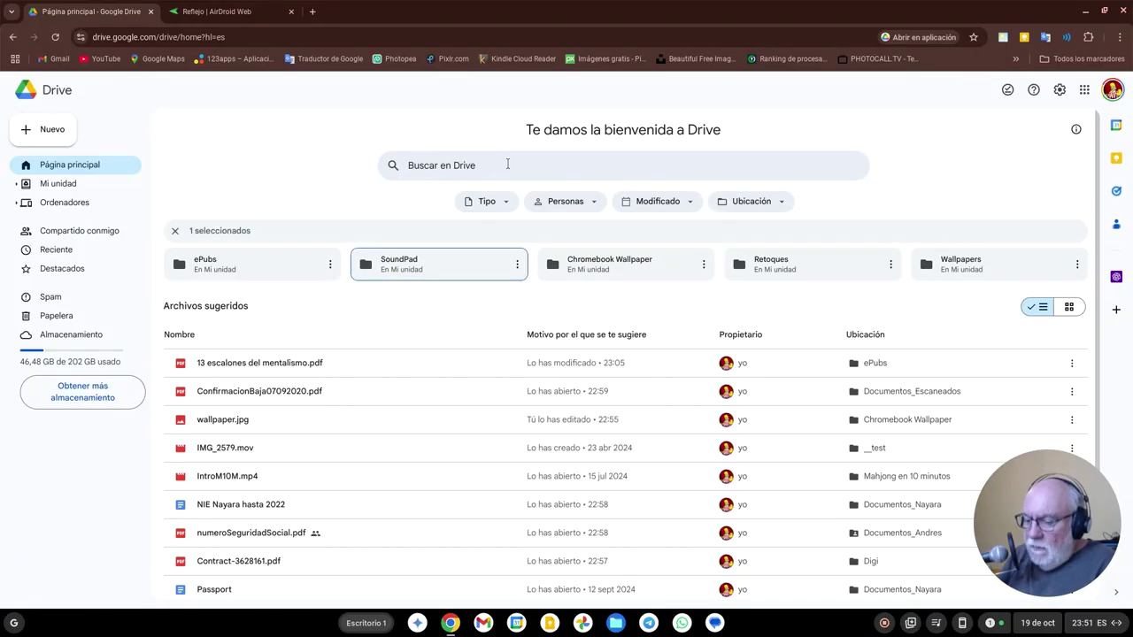
click(461, 168)
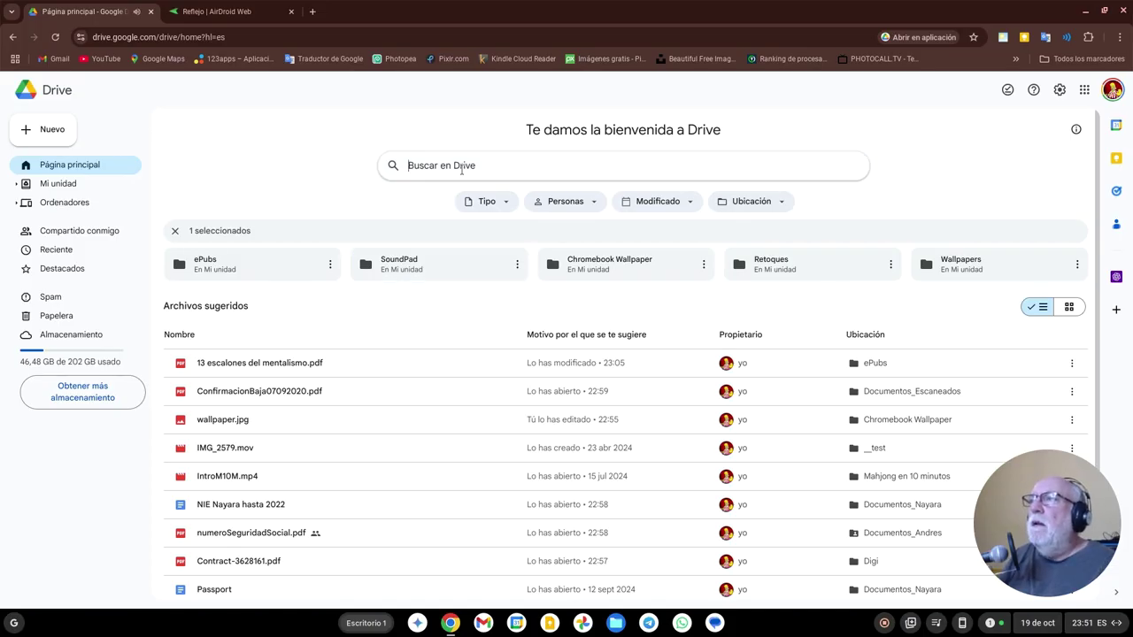
text(segur)
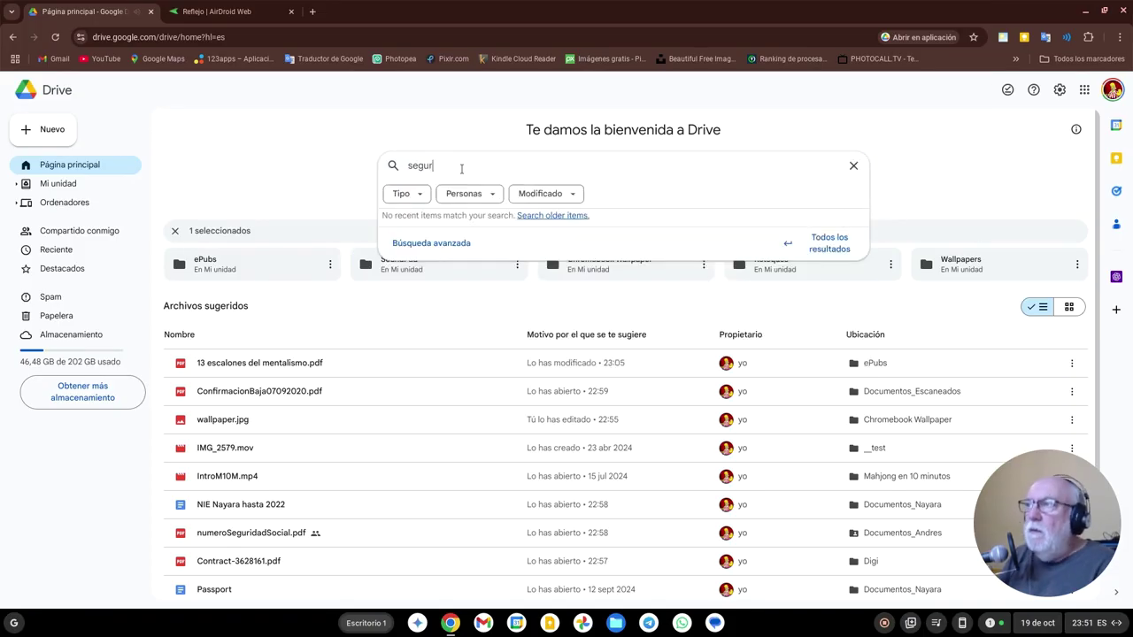
text(idad social)
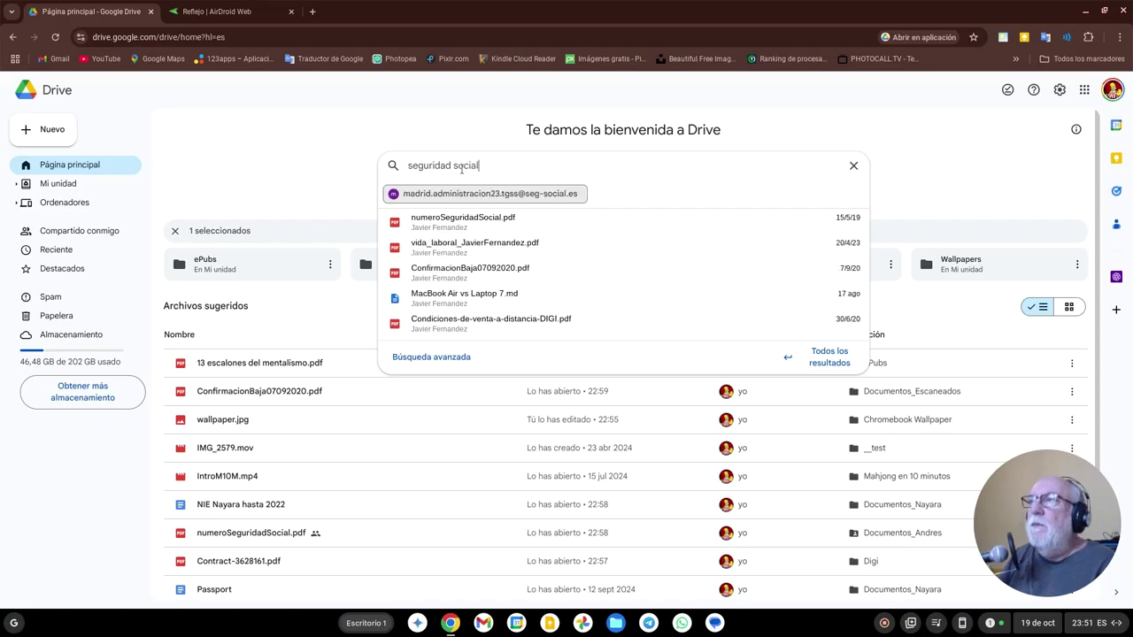
key(Return)
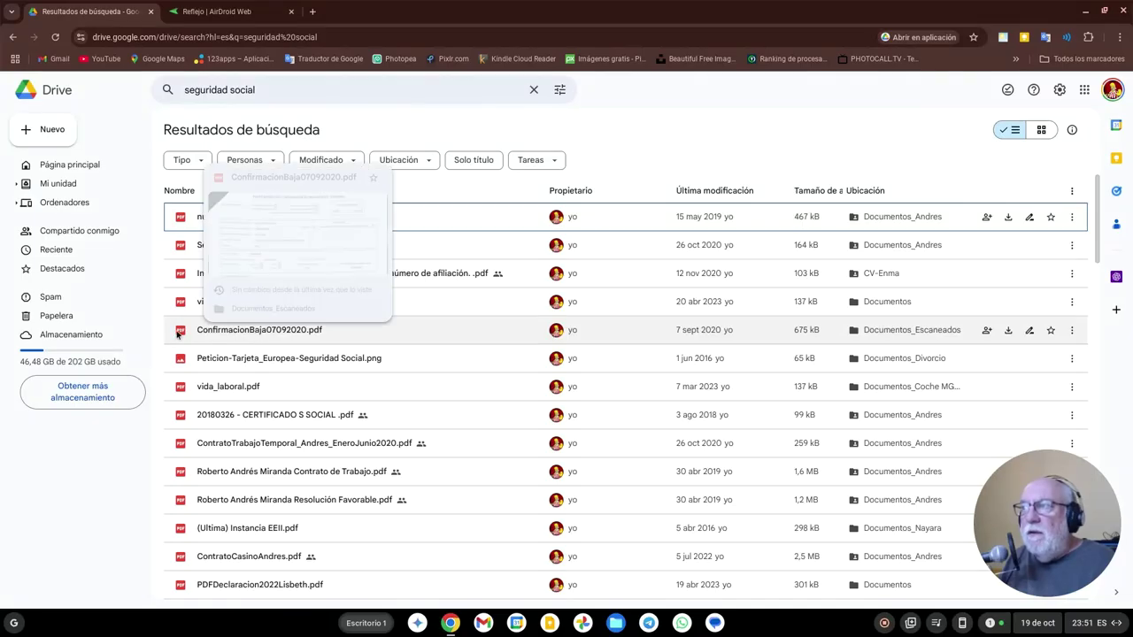
mouse_move(179, 329)
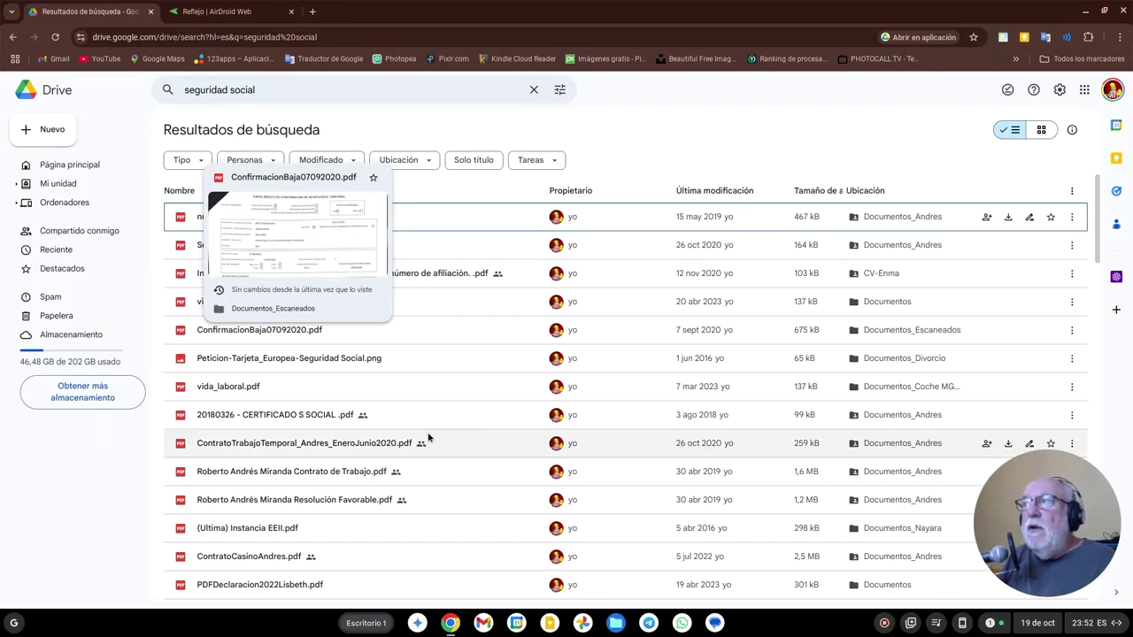
Select ConfirmacionBaja07092020.pdf, then go to Mi unidad and open the __test folder.
click(447, 335)
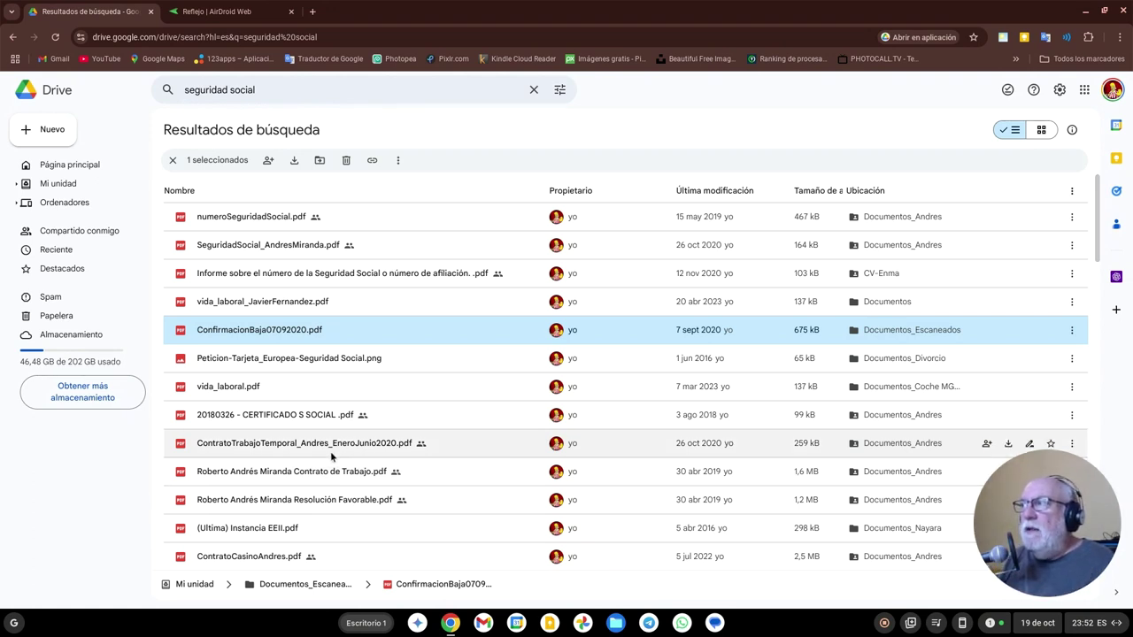
mouse_move(899, 442)
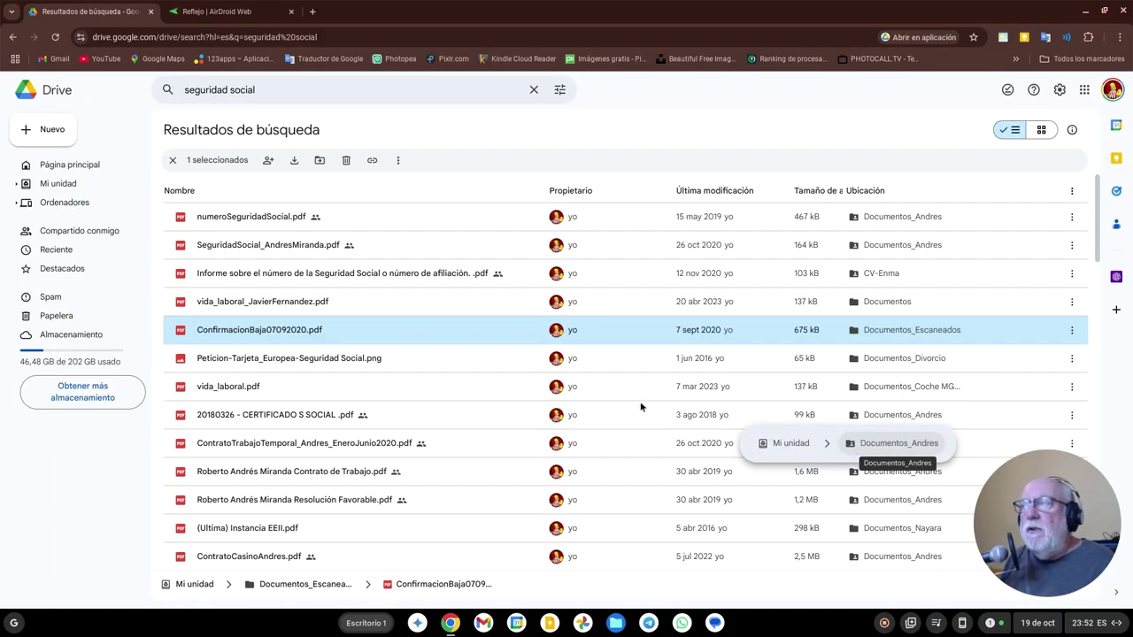
click(70, 189)
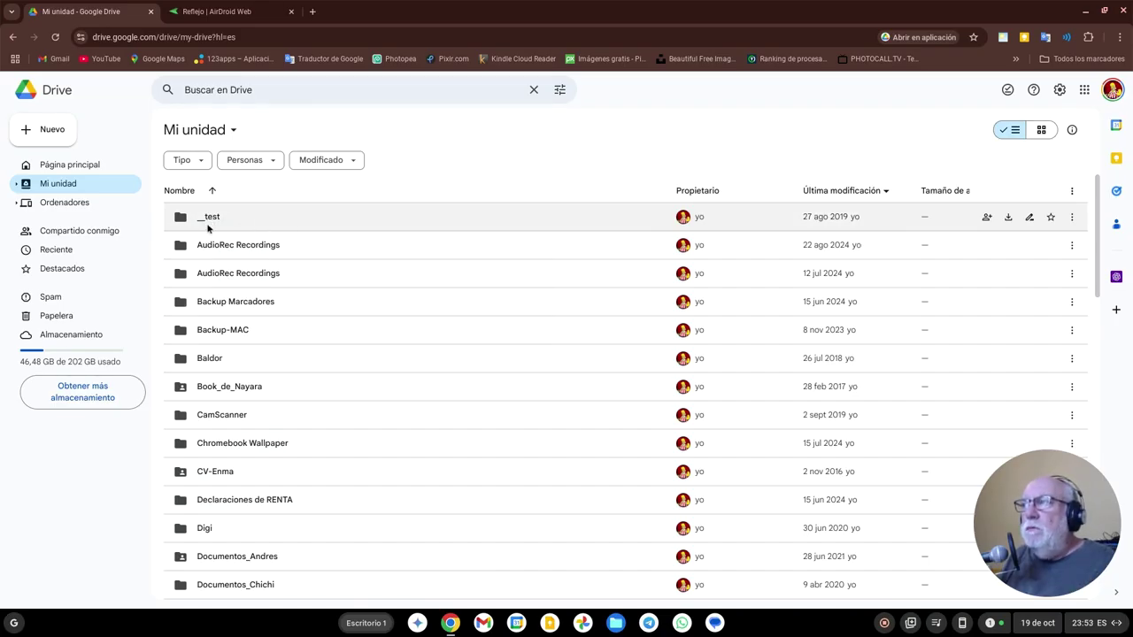
double_click(289, 218)
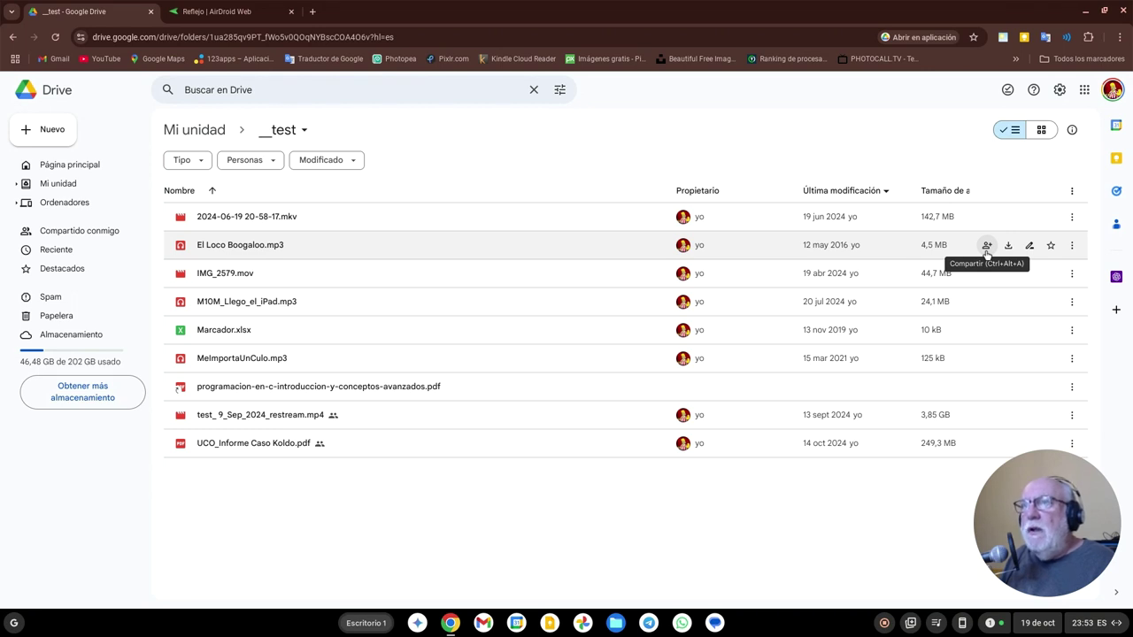
In El Loco Boogaloo.mp3's share dialog, enter the contact's name and e-mail and pick the matching suggestion.
click(987, 245)
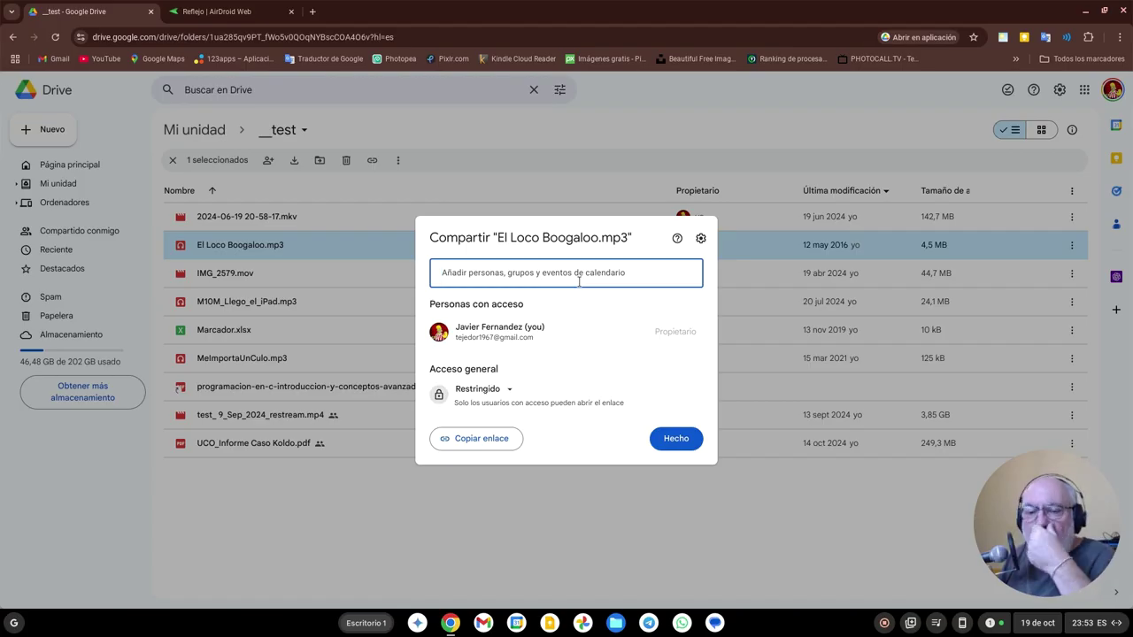
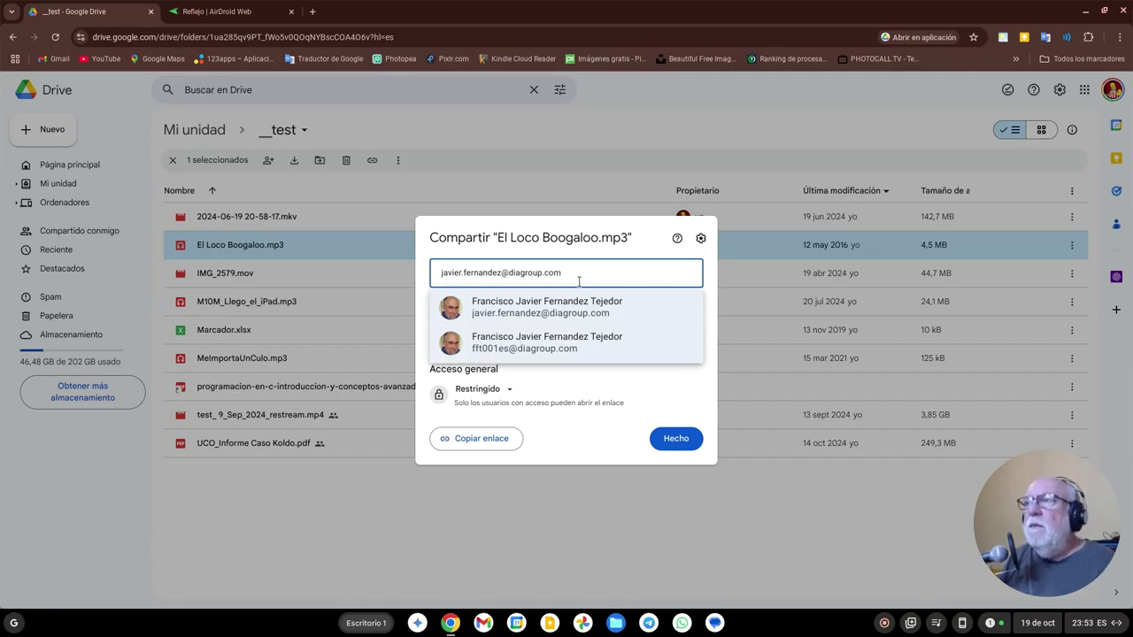
click(535, 306)
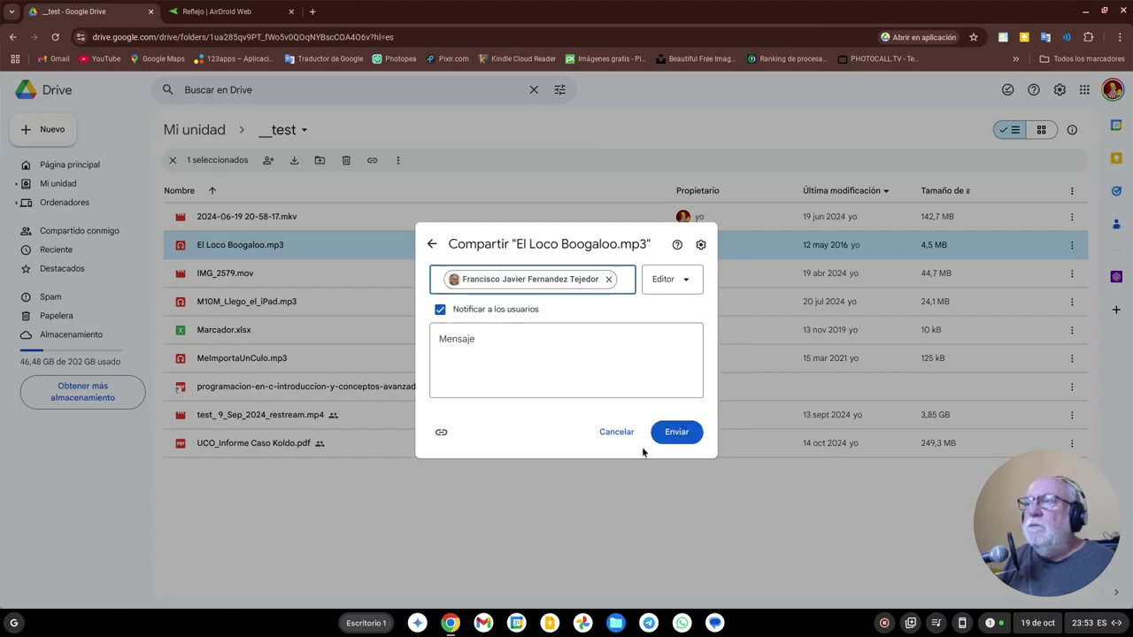
click(689, 287)
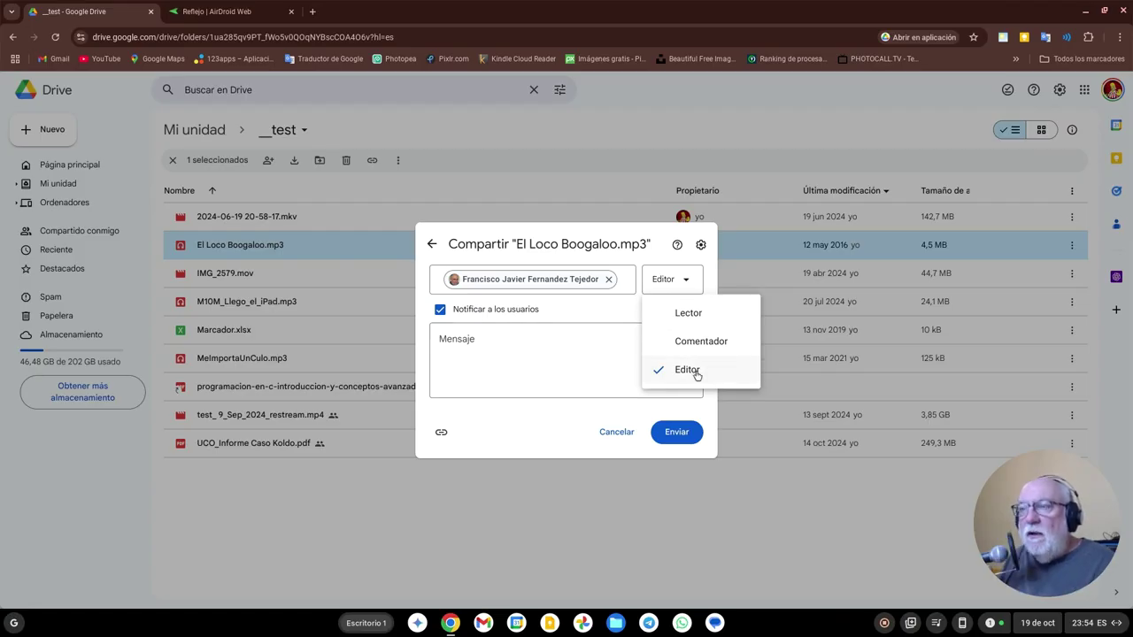
Give the contact Lector access, add the note 'Te comparto este archivo de mi Google Drive', and send.
click(703, 315)
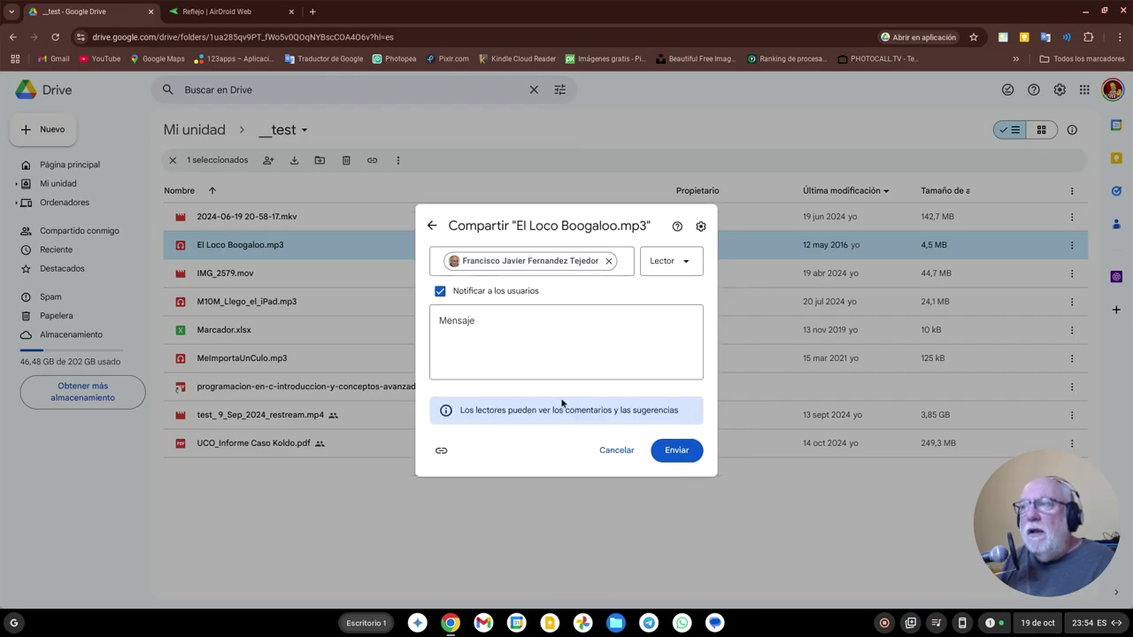
click(537, 339)
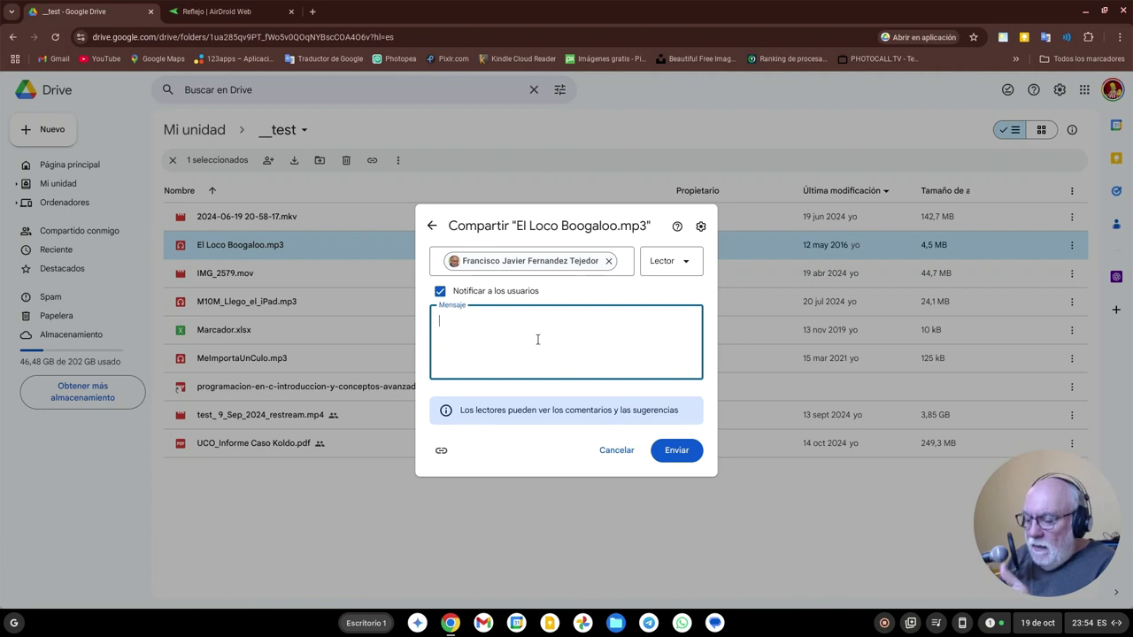
text(Te)
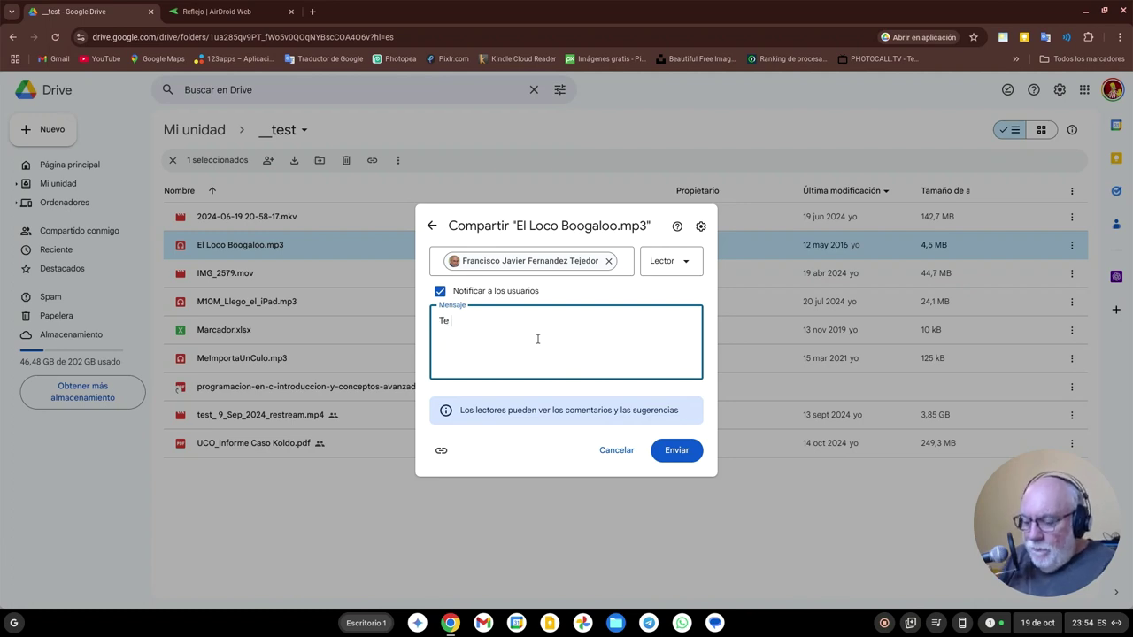
text( comparto es)
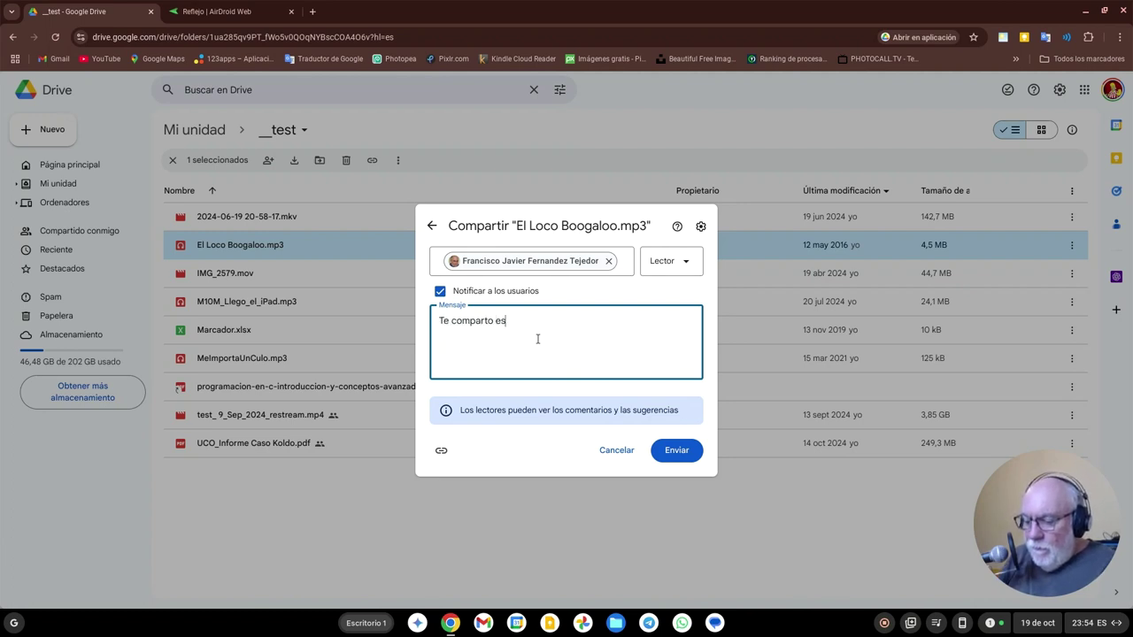
text(archivo de mi)
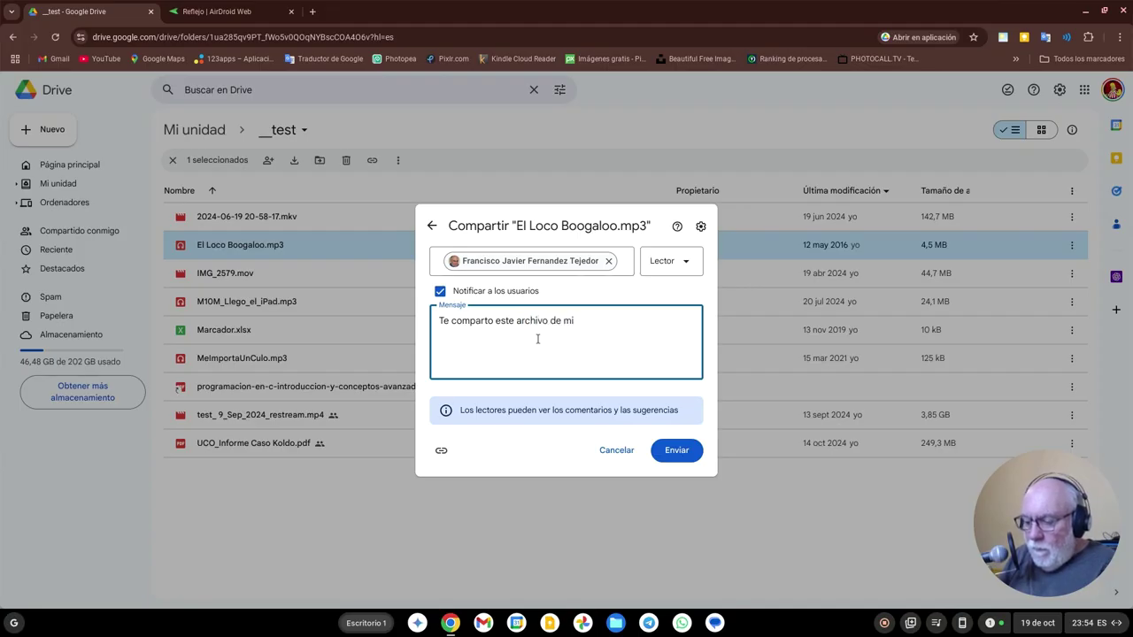
text(riv)
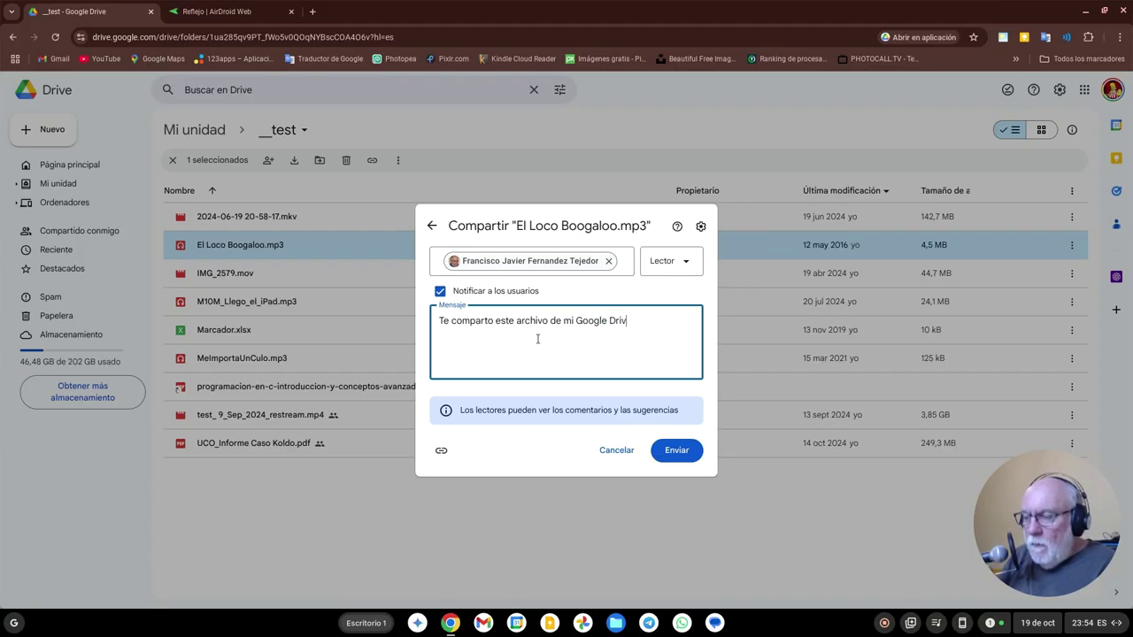
text(e)
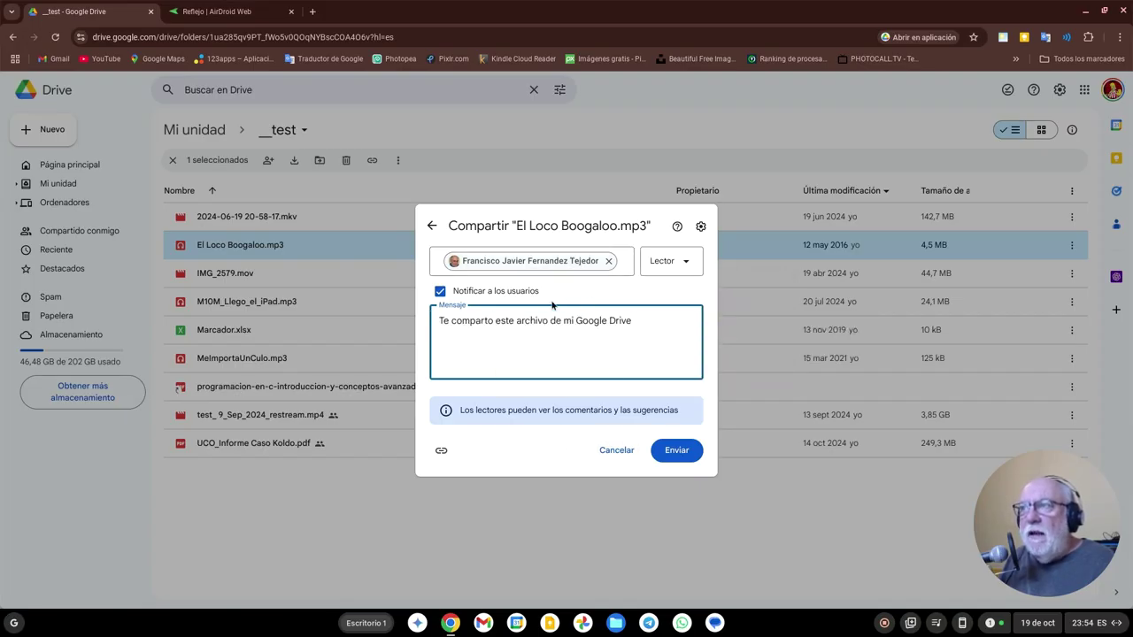
click(677, 452)
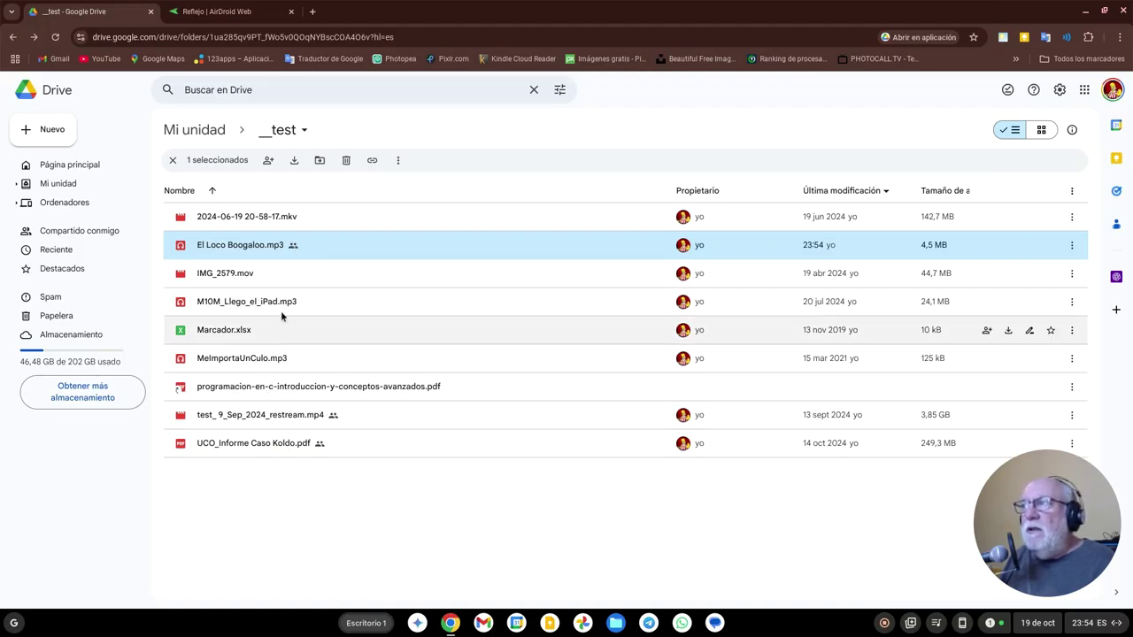
Set M10M_Llego_el_iPad.mp3 to 'Cualquier persona con el enlace' as Lector and copy its link.
click(206, 308)
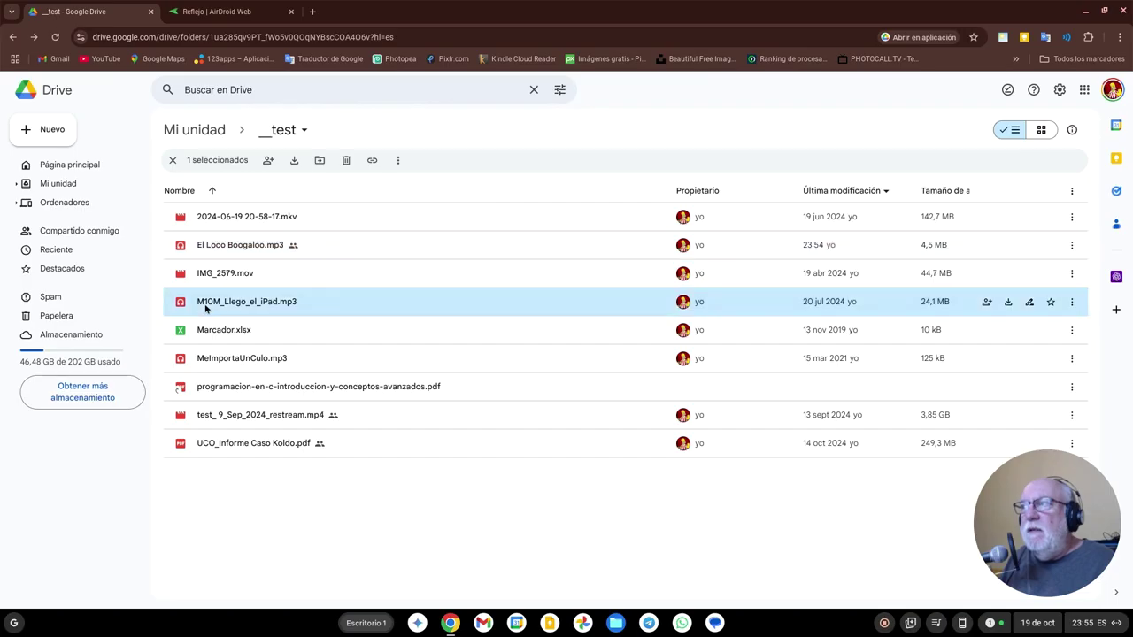
click(987, 302)
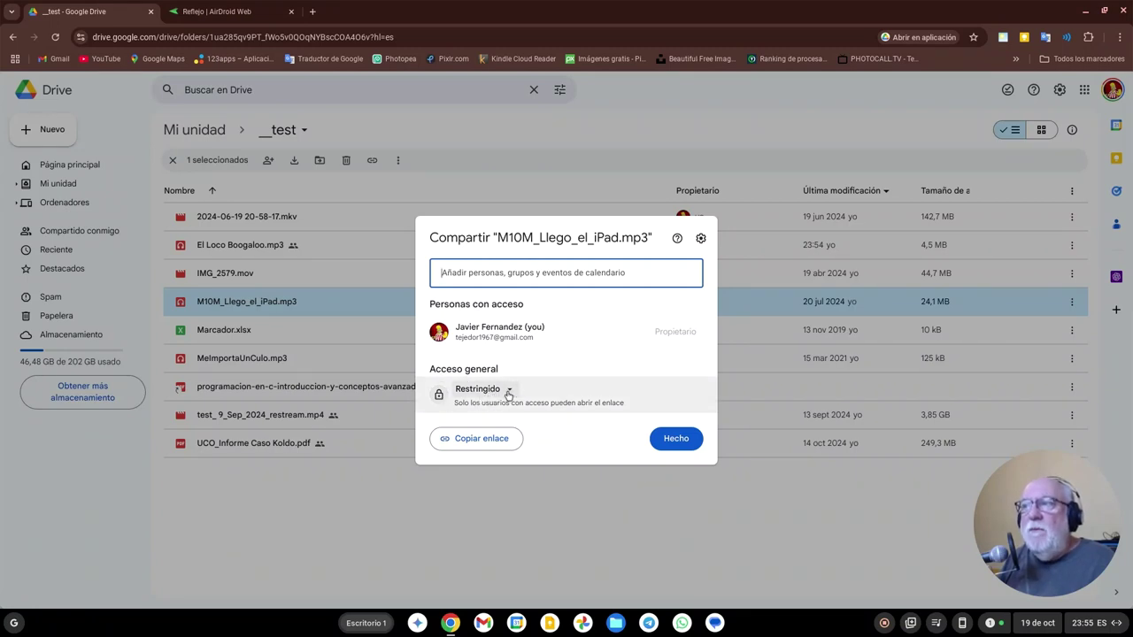
click(514, 391)
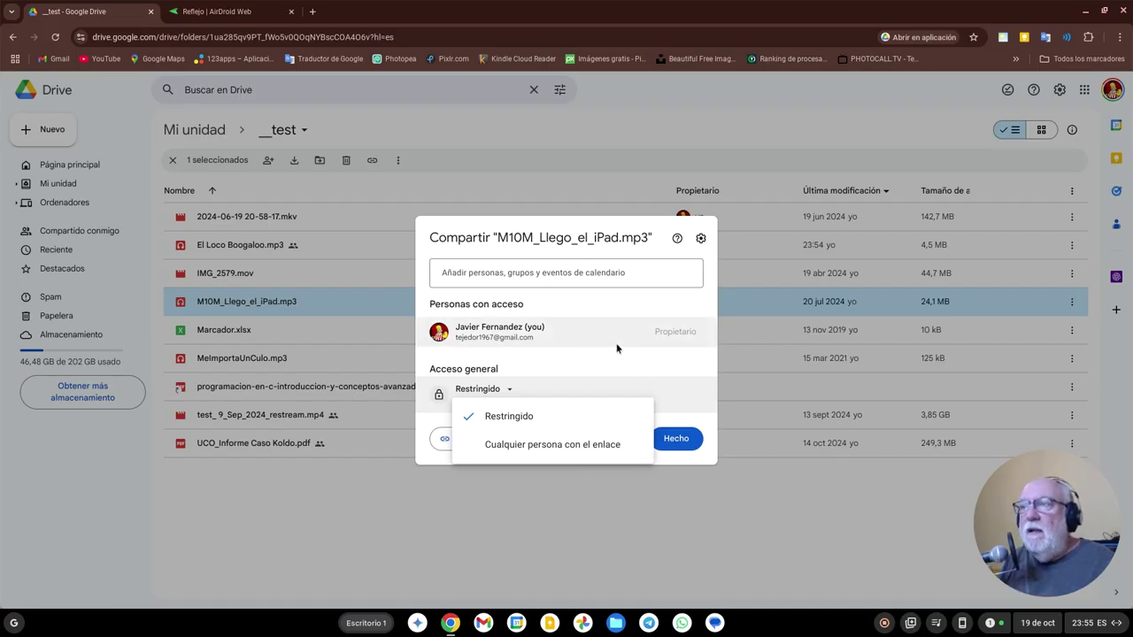
click(576, 450)
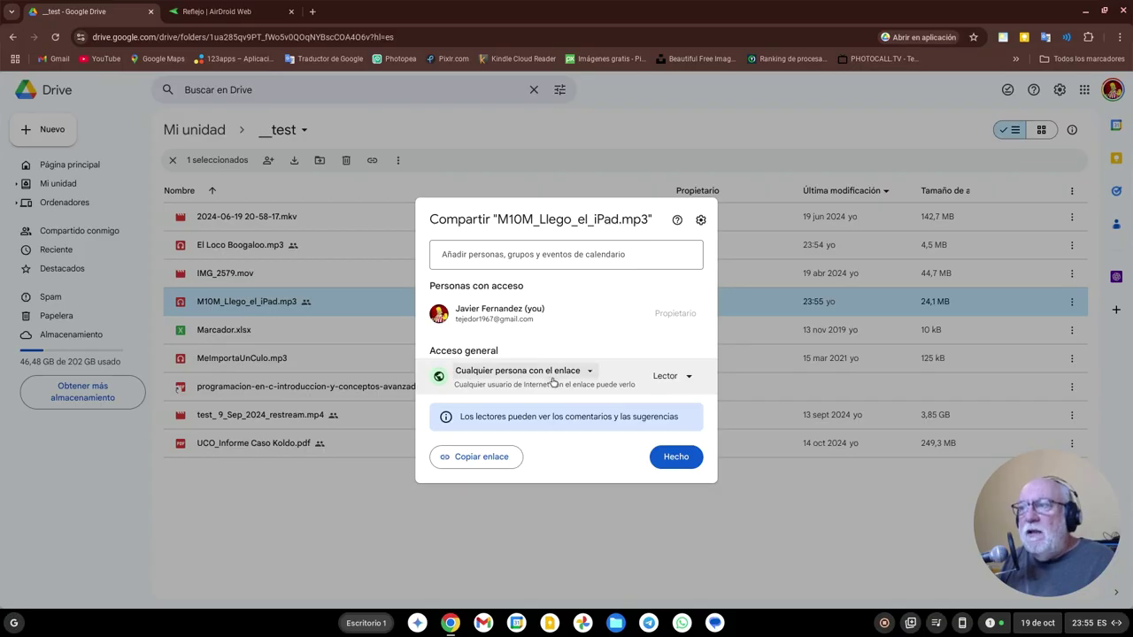
click(692, 386)
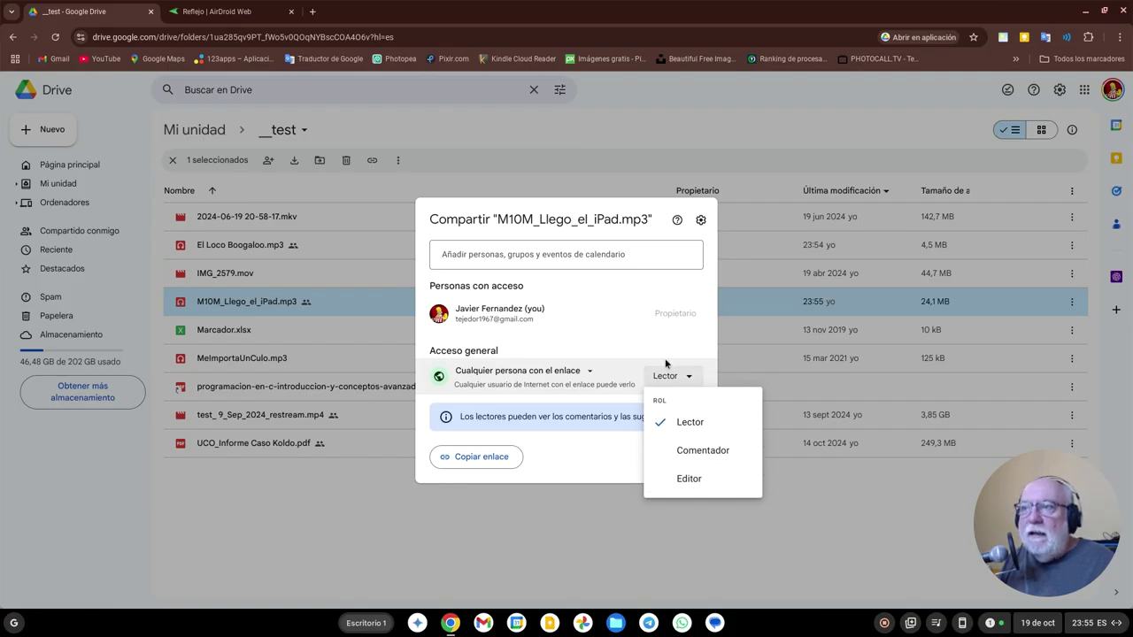
click(682, 378)
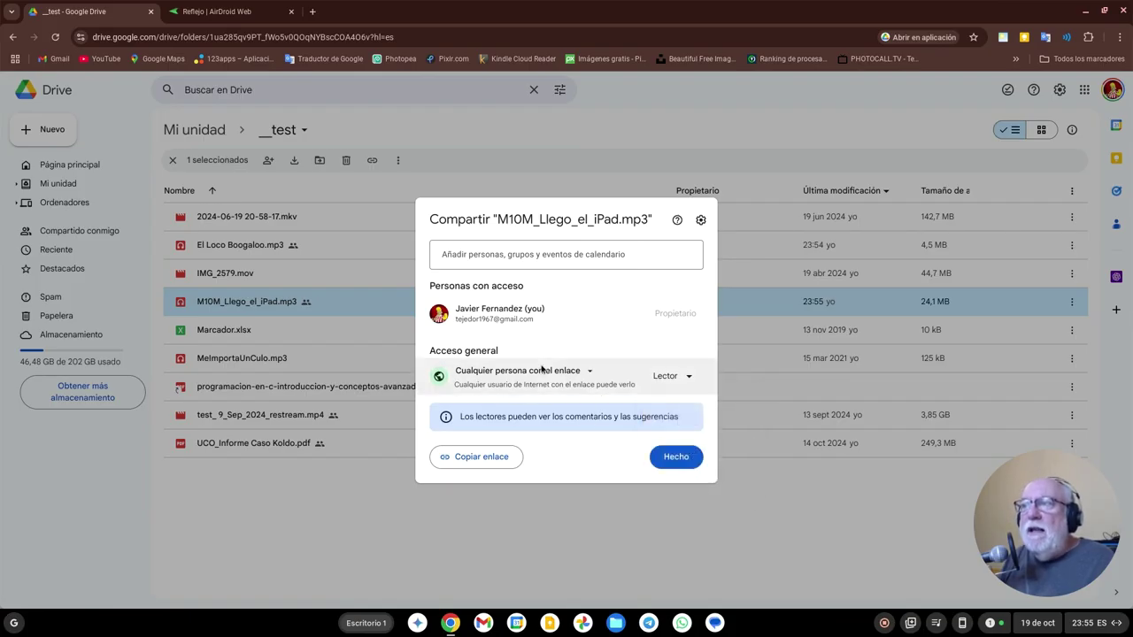
click(477, 464)
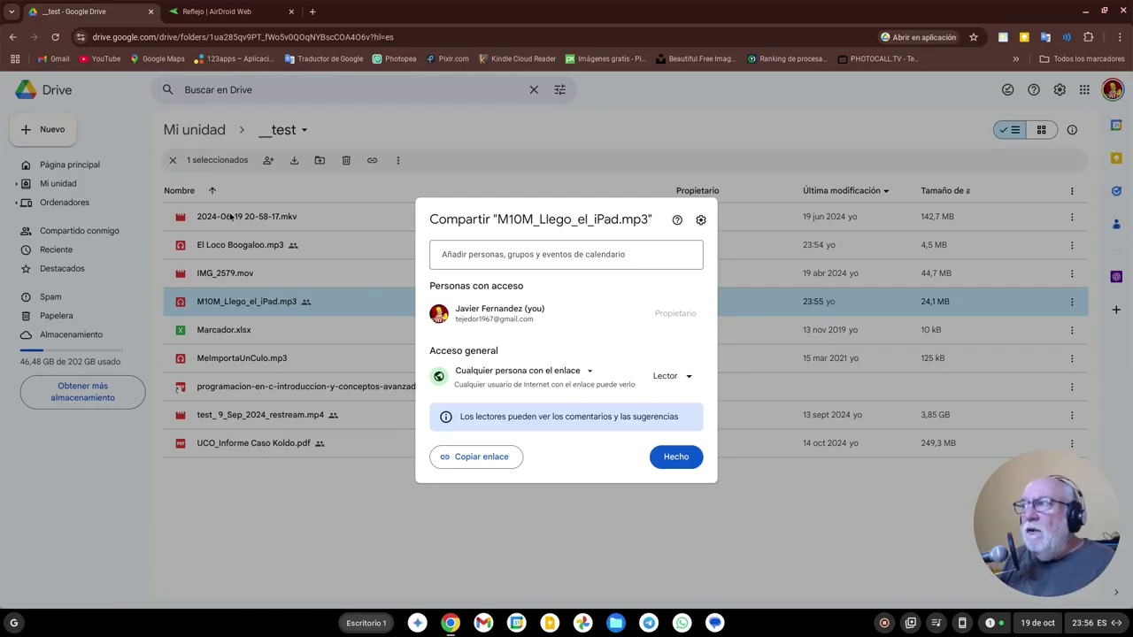
click(675, 457)
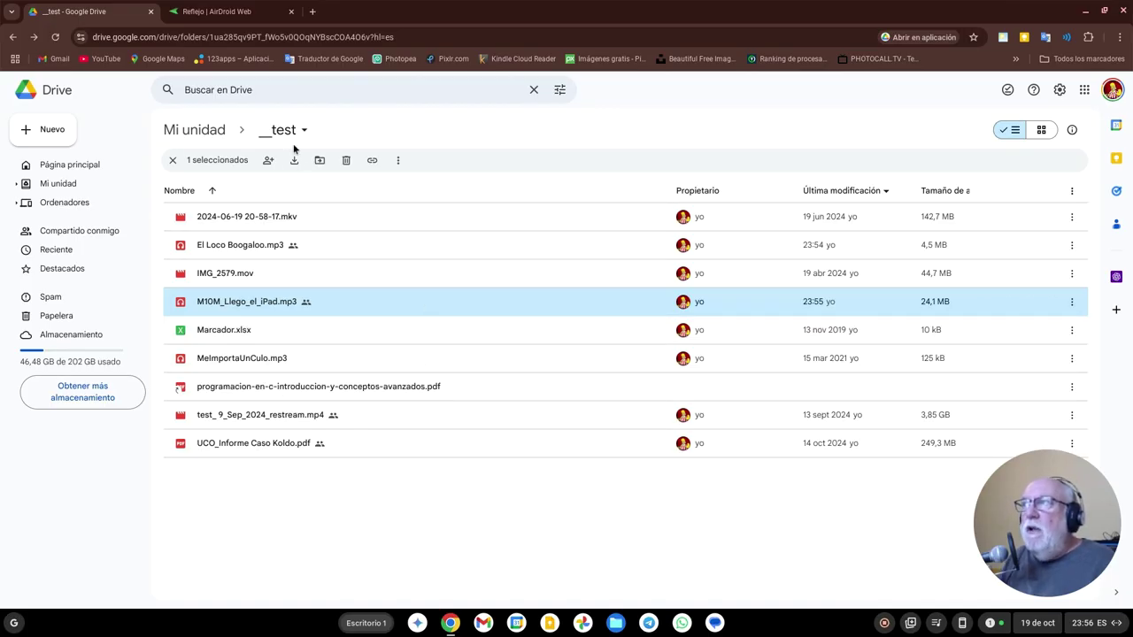
Reopen __test and remove the collaborator's access to El Loco Boogaloo.mp3, saving the change.
click(195, 130)
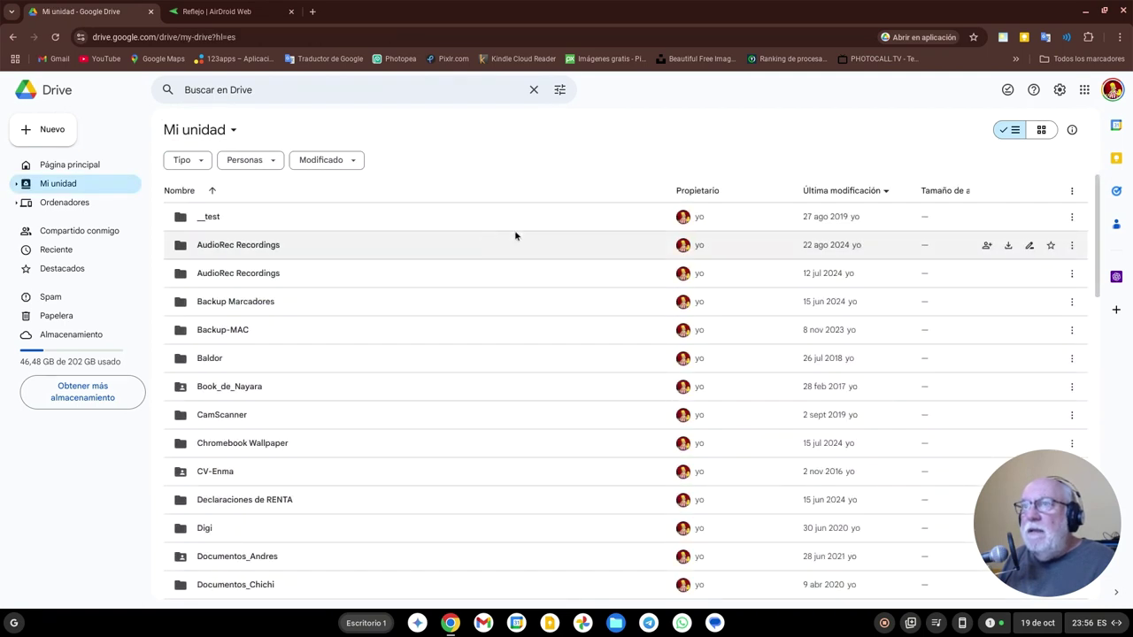
mouse_move(209, 217)
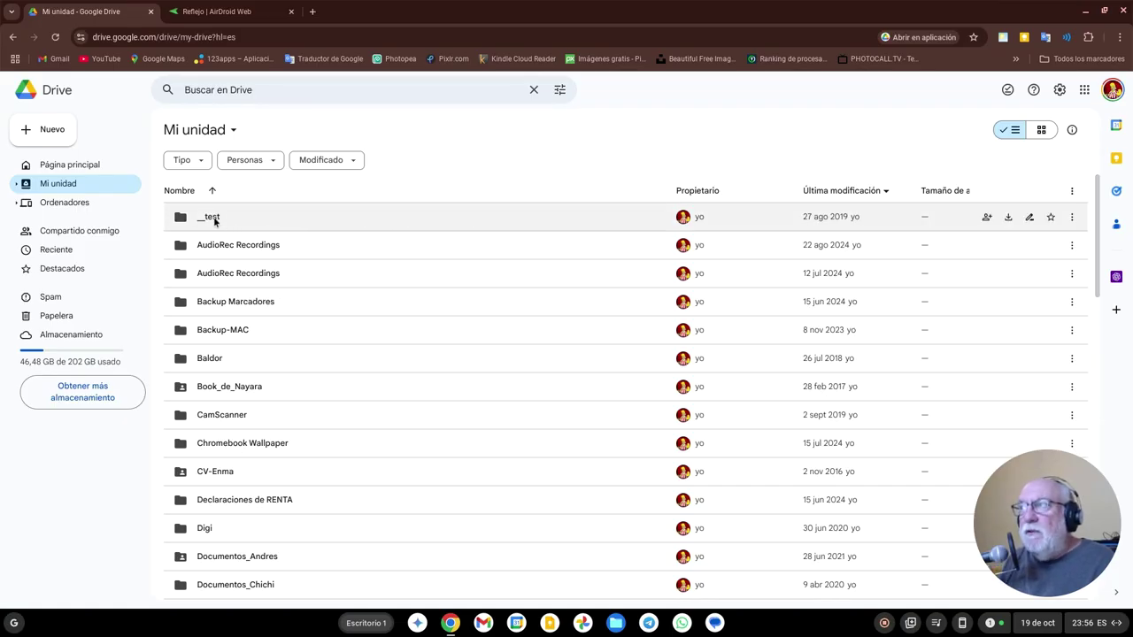
double_click(214, 220)
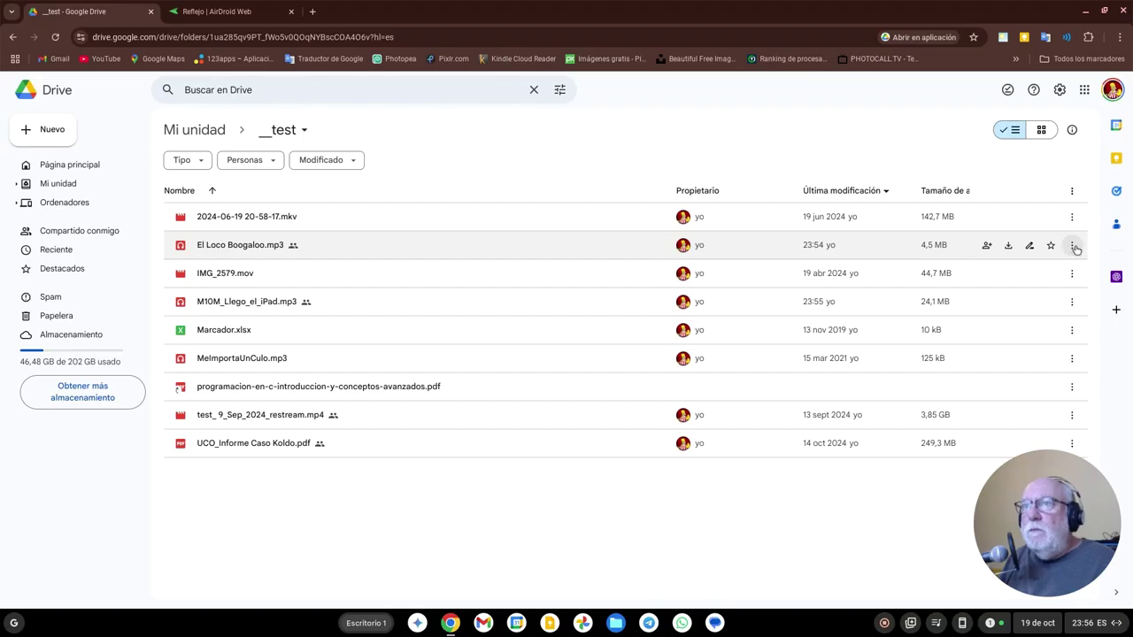
click(988, 245)
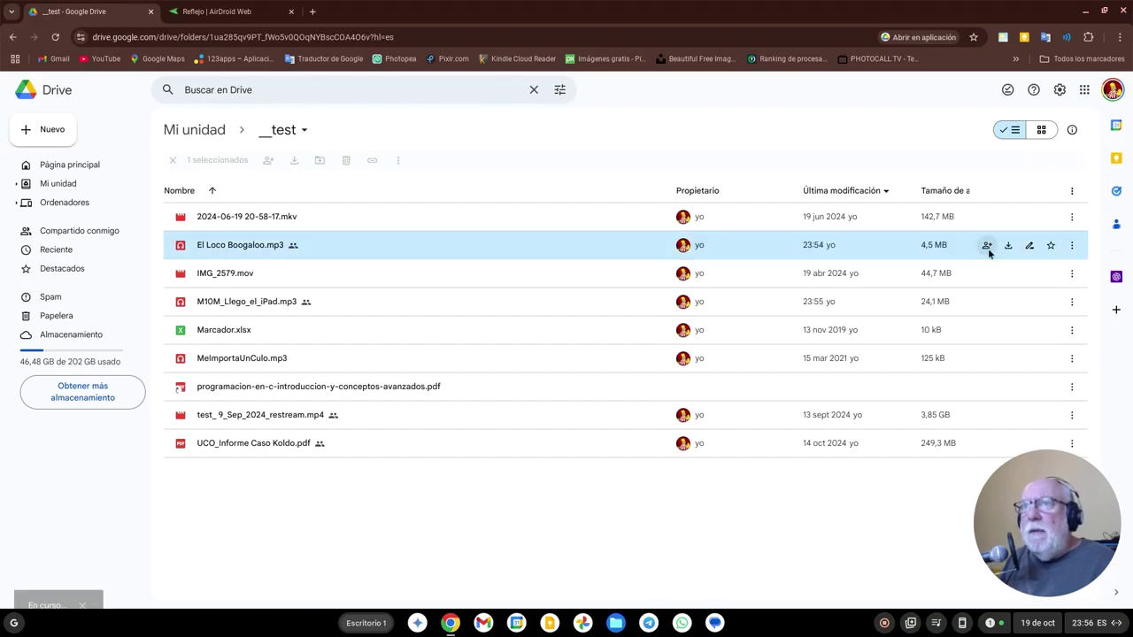
click(671, 348)
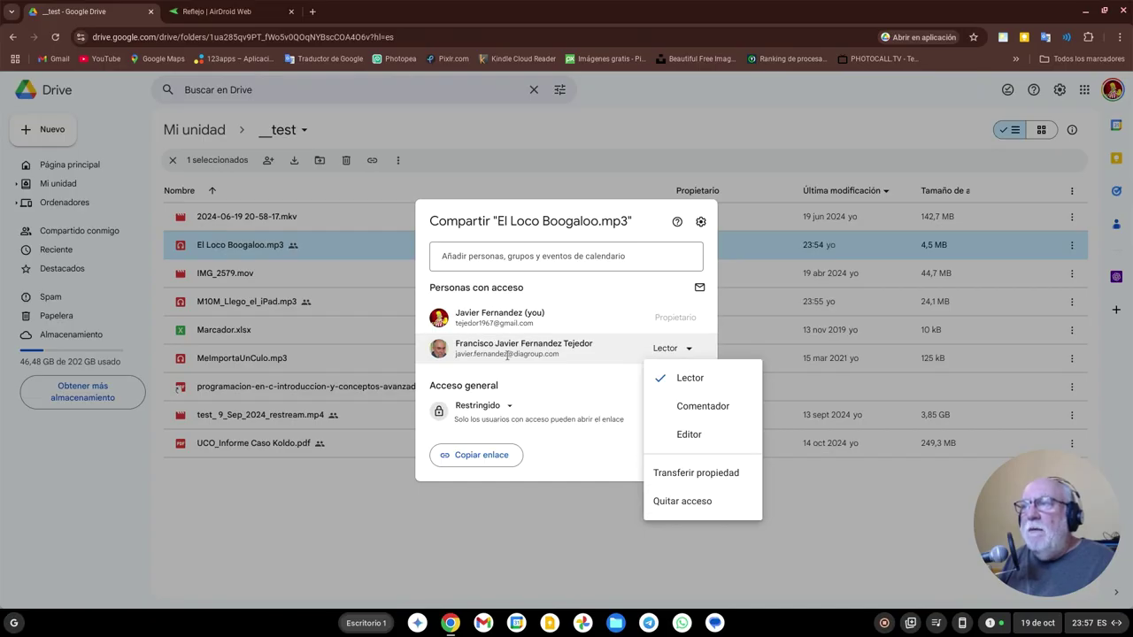
click(682, 501)
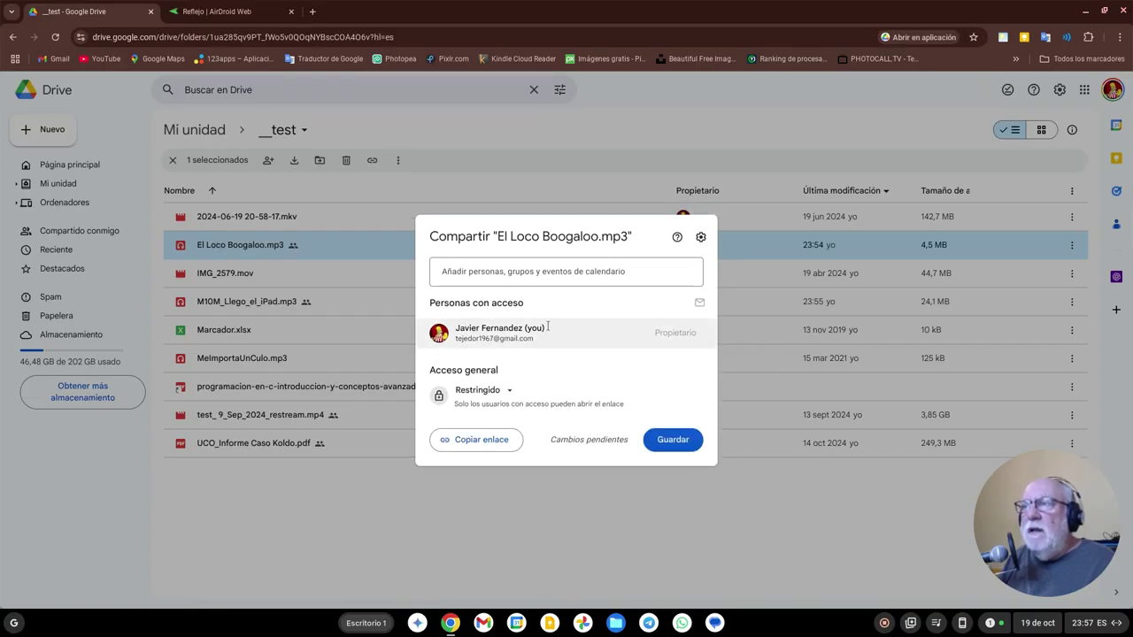
click(272, 310)
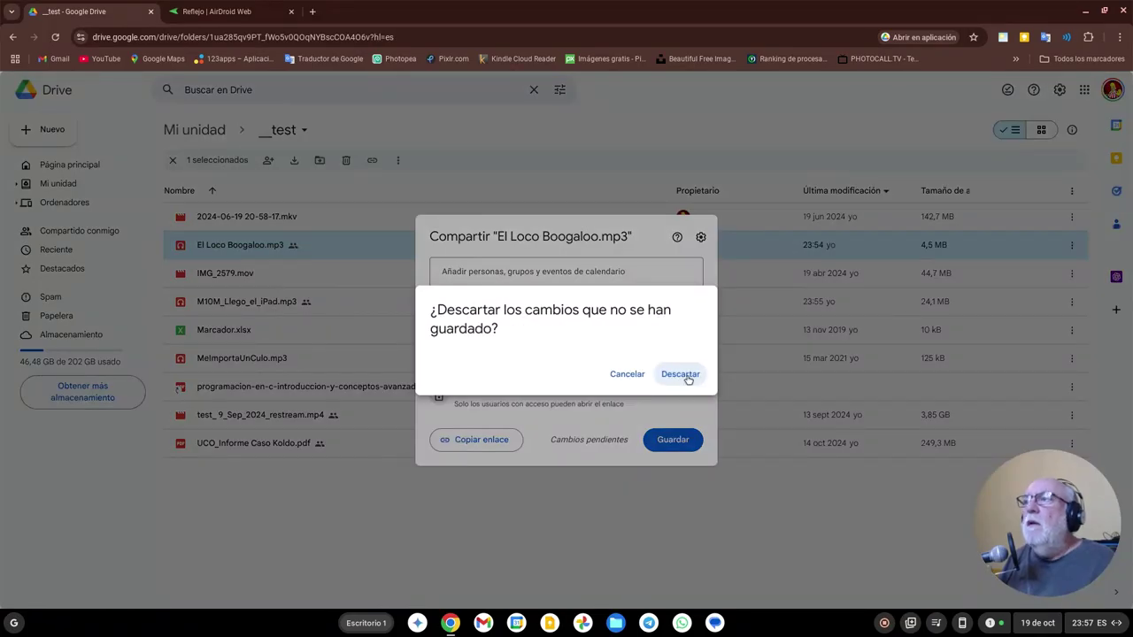
click(626, 373)
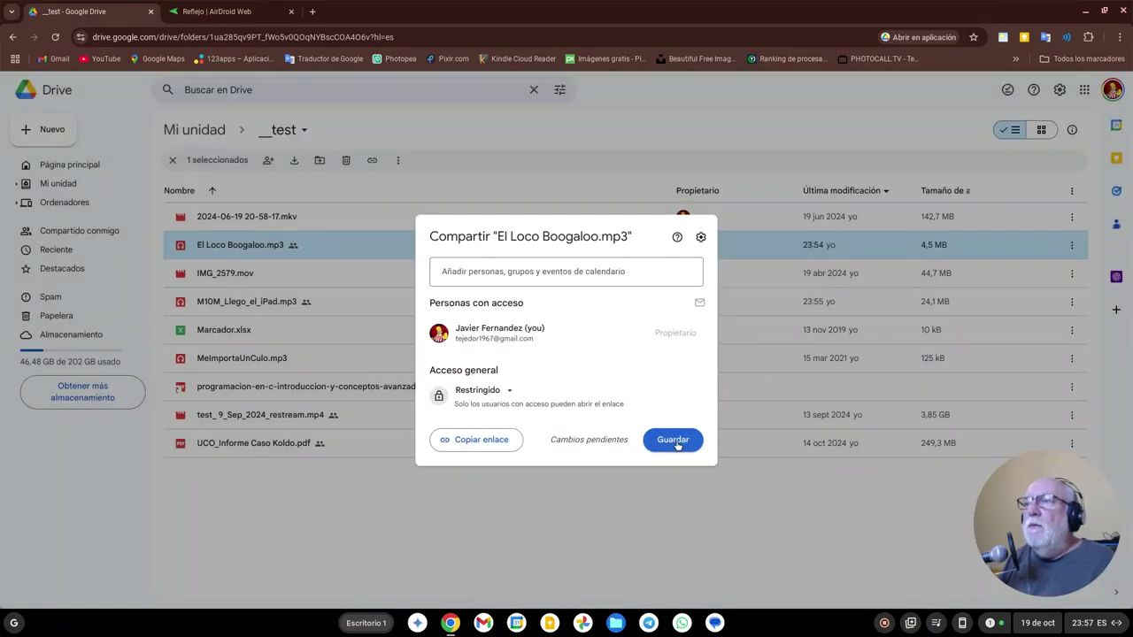
click(671, 440)
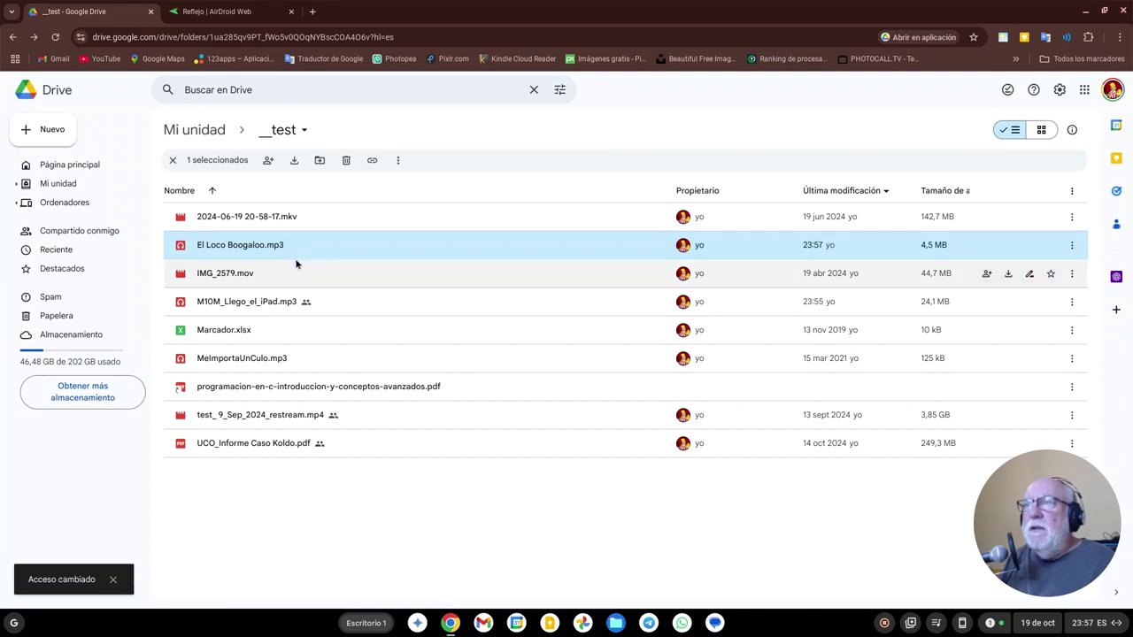
Set M10M_Llego_el_iPad.mp3's general access back to Restringido.
click(237, 305)
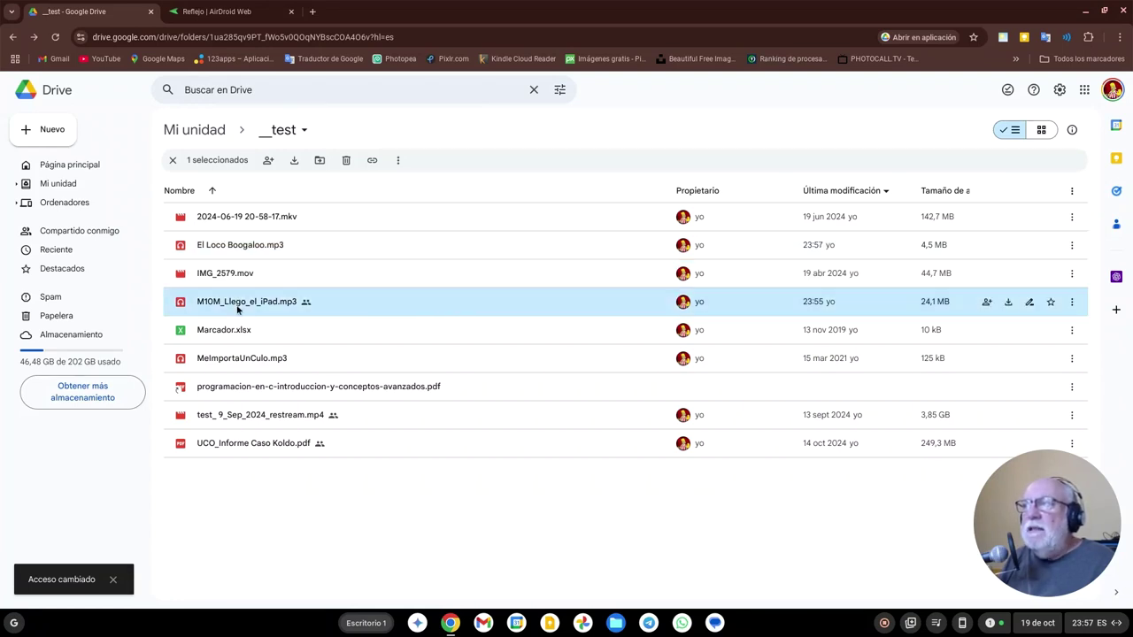
click(988, 303)
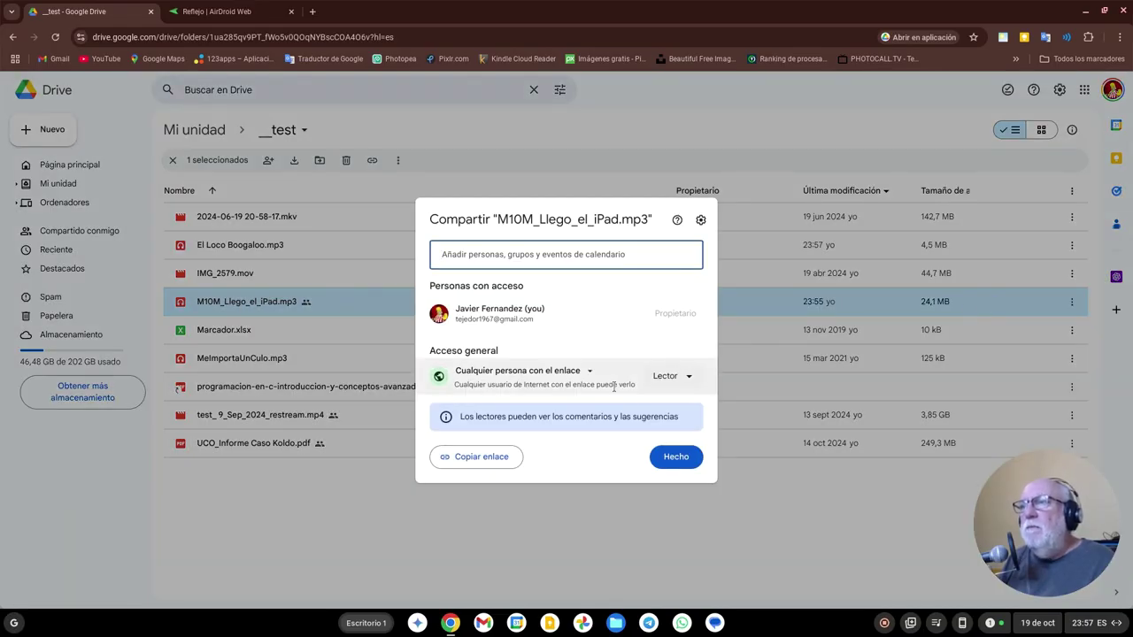
click(688, 377)
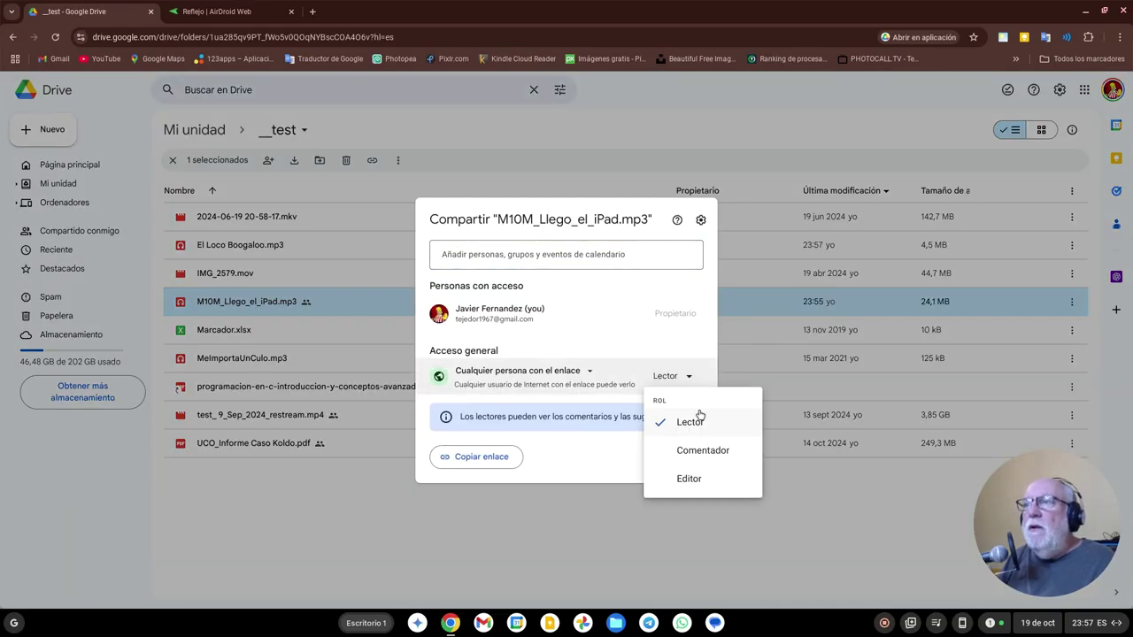
click(596, 335)
click(589, 372)
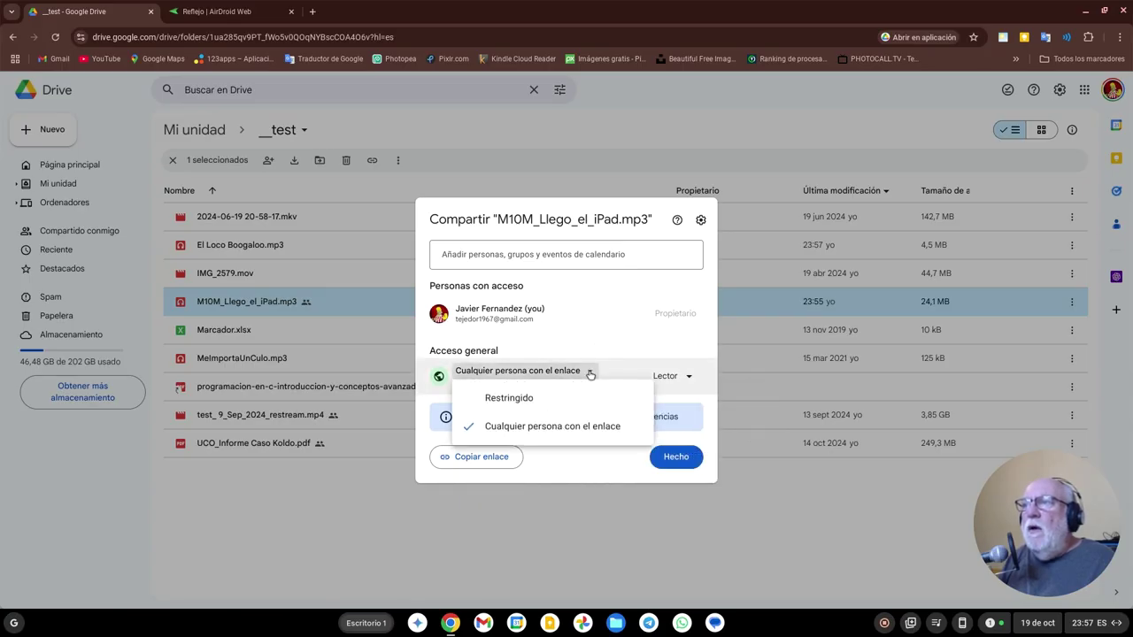
click(607, 334)
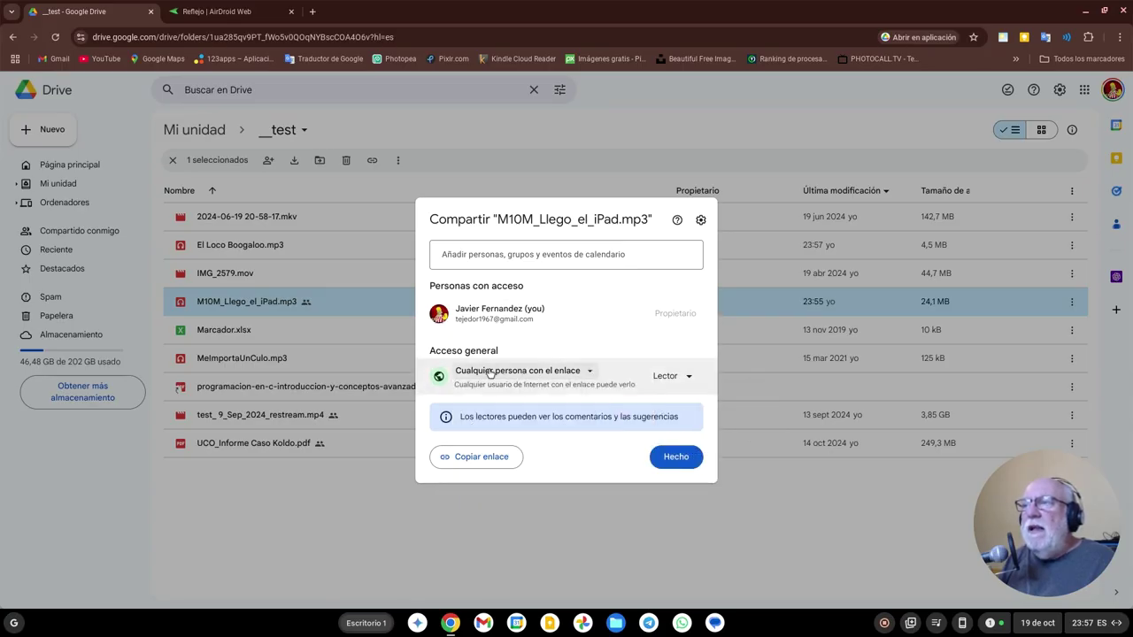
click(594, 375)
click(542, 400)
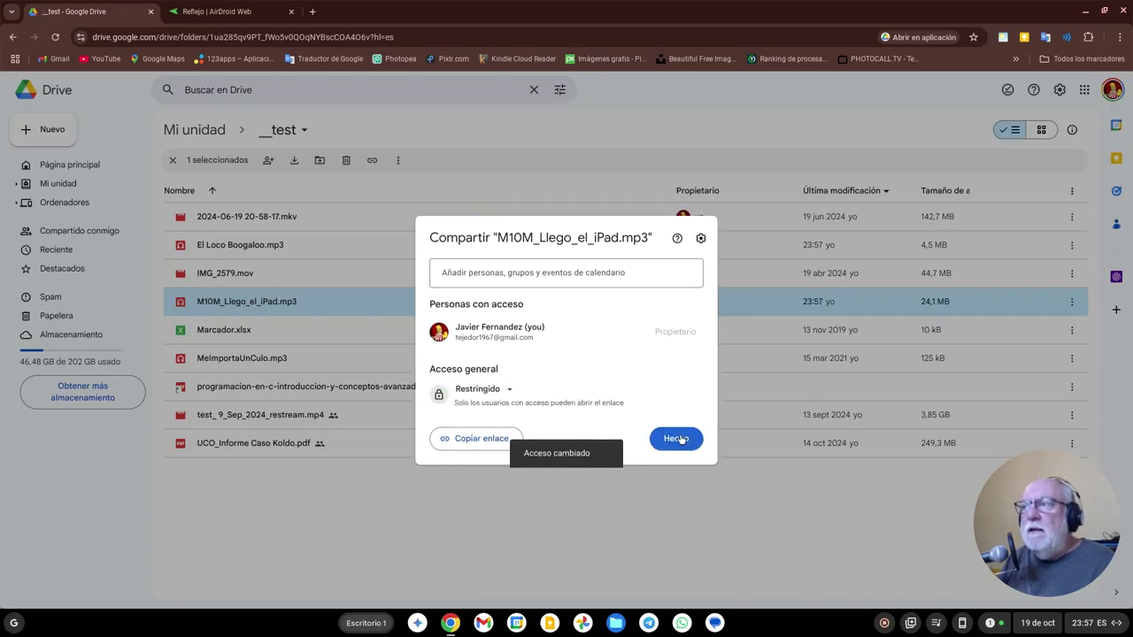
click(676, 437)
mouse_move(308, 308)
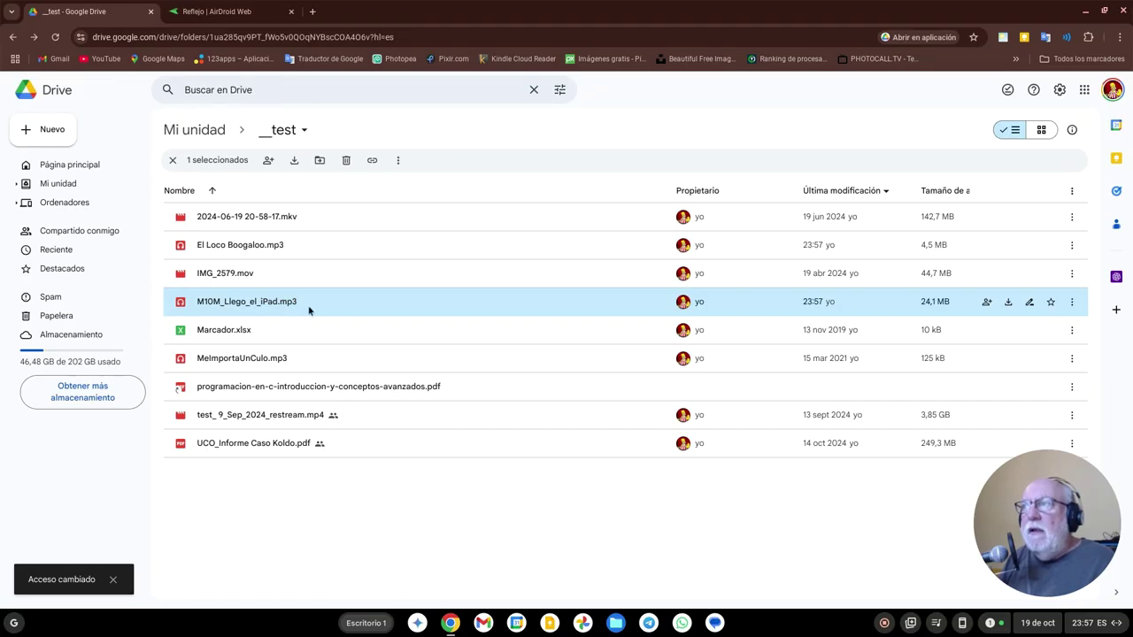
From My Drive, open sharing for the __test folder and add the contact as recipient.
click(216, 138)
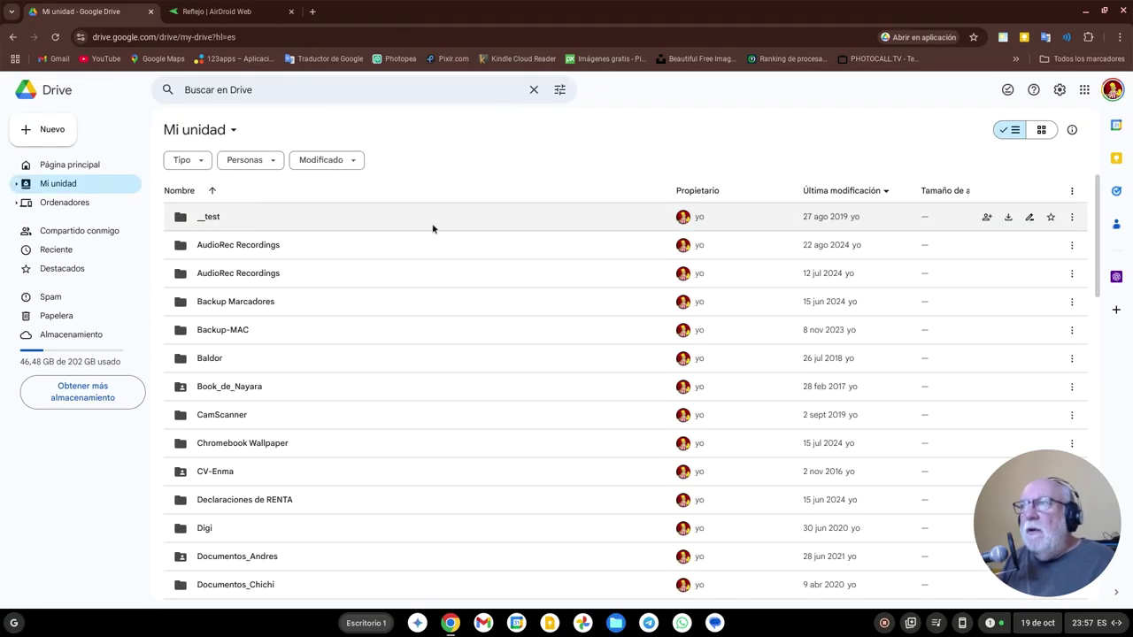
click(985, 217)
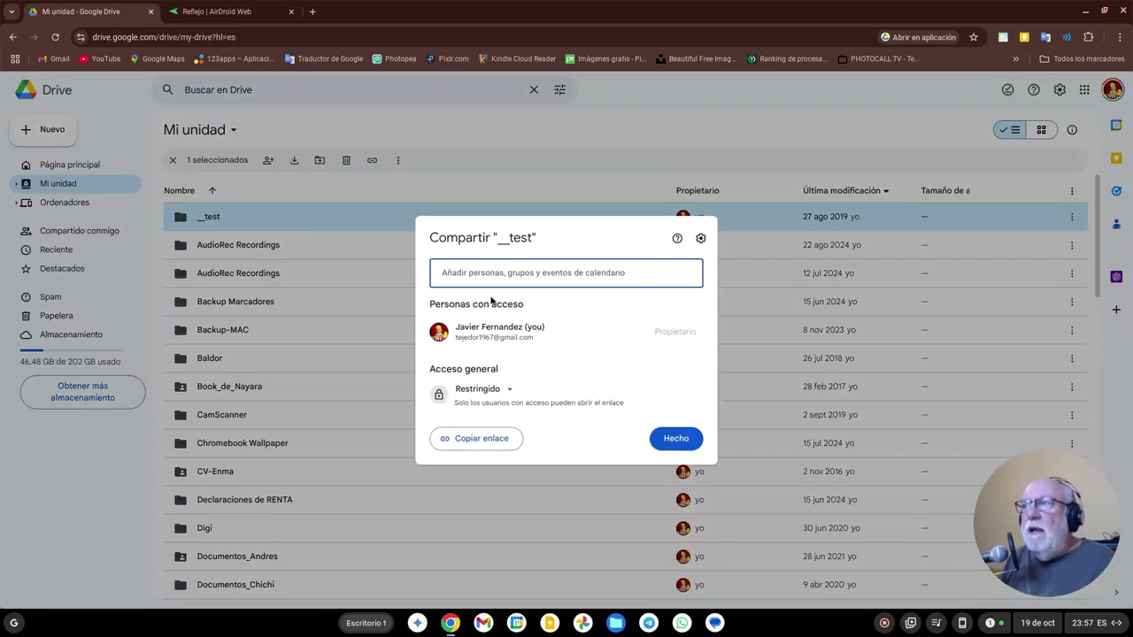
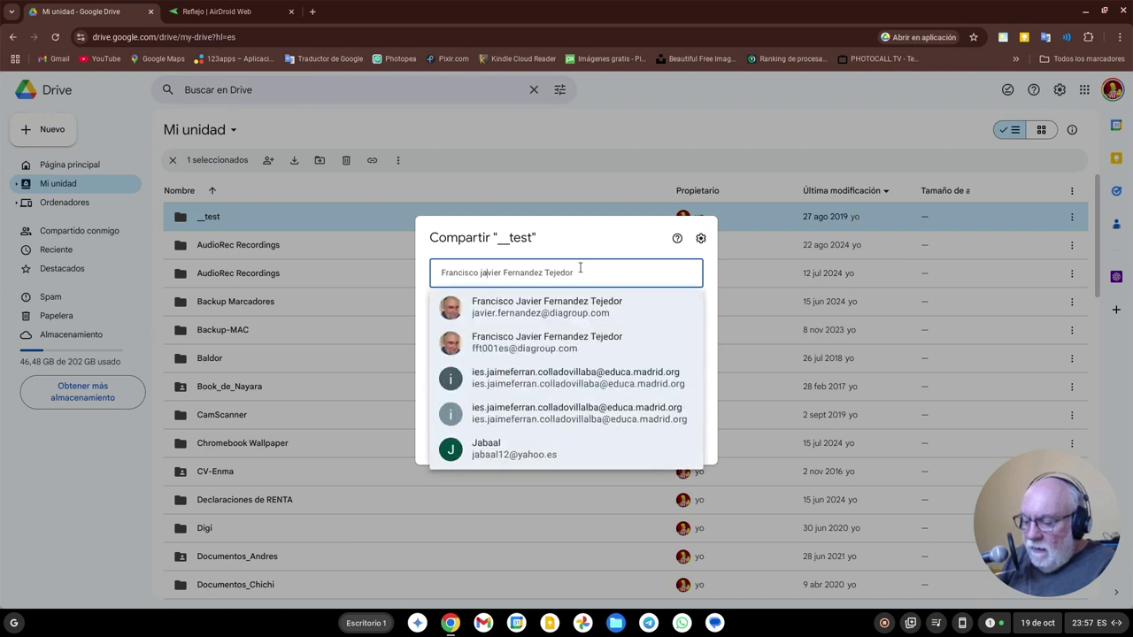
click(550, 310)
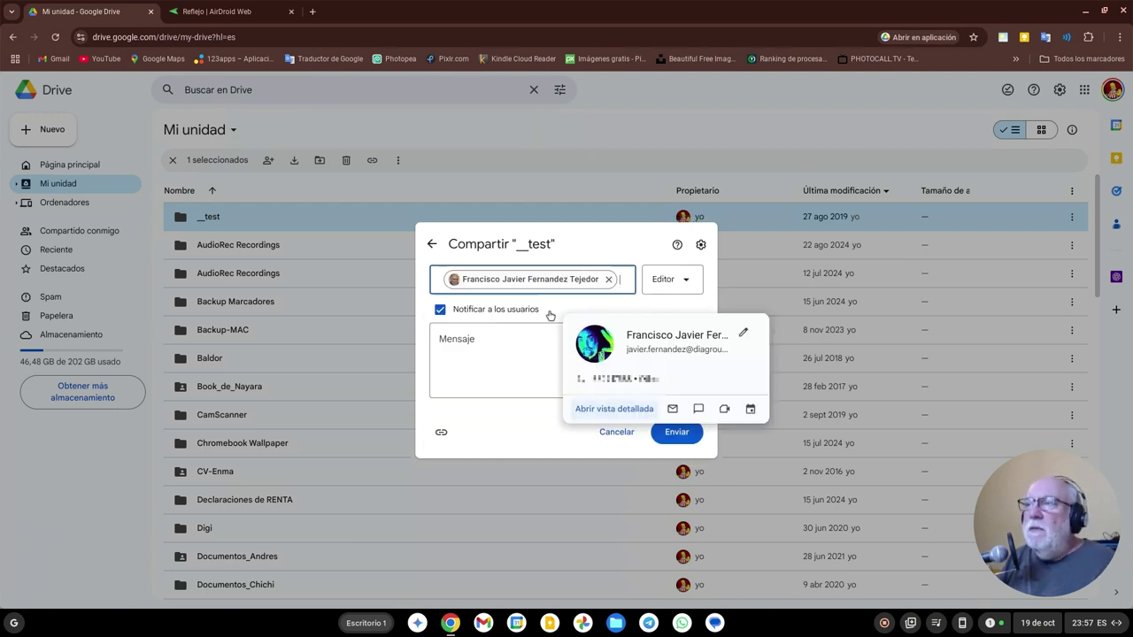
click(554, 354)
text(Te veo)
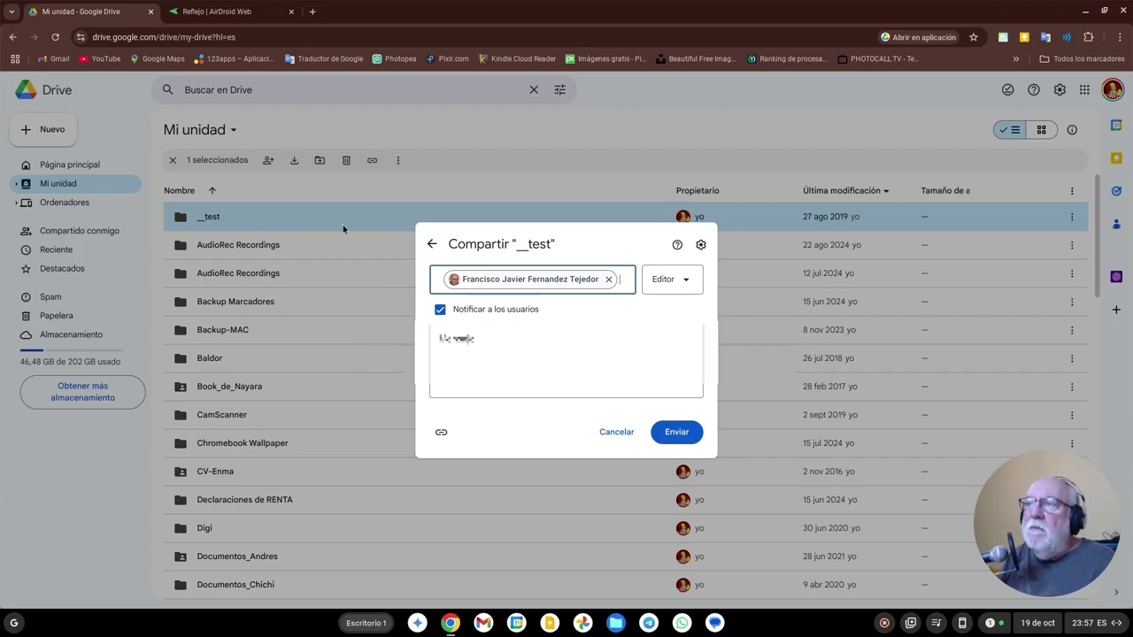
key(ctrl+z)
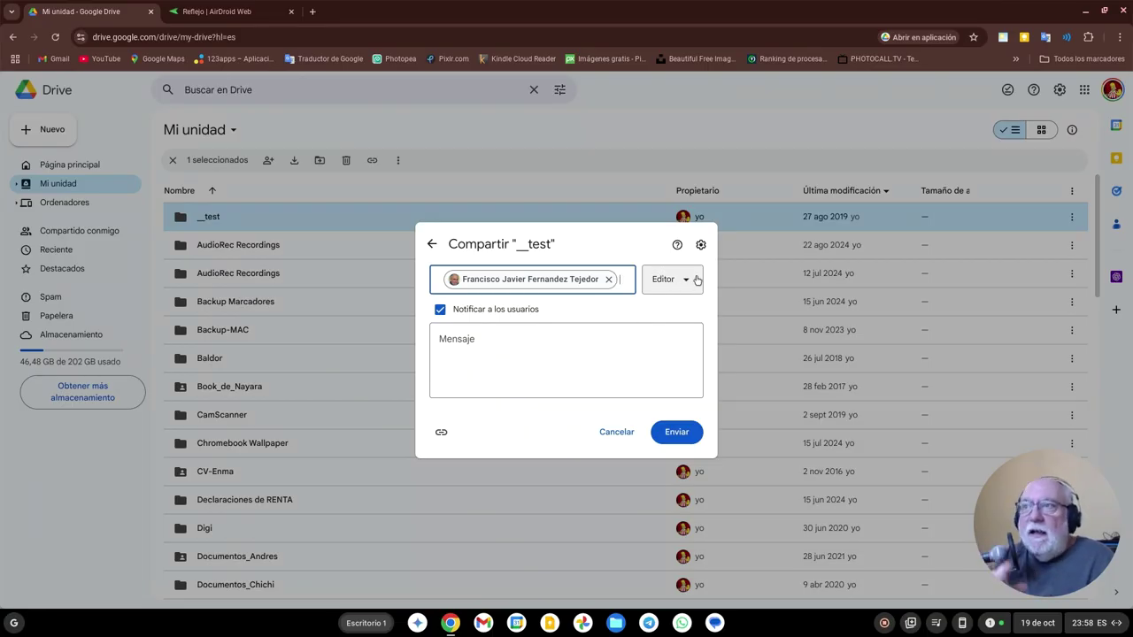
Change the contact's role to Lector, add the message 'Te comparto carpeta', and send.
click(689, 281)
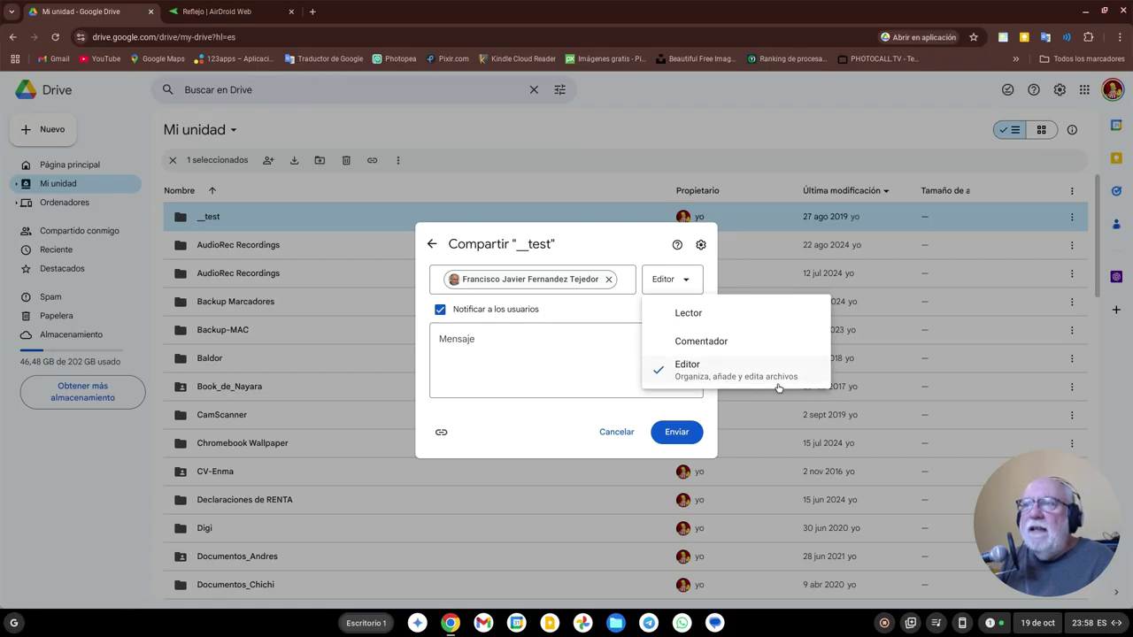
click(696, 315)
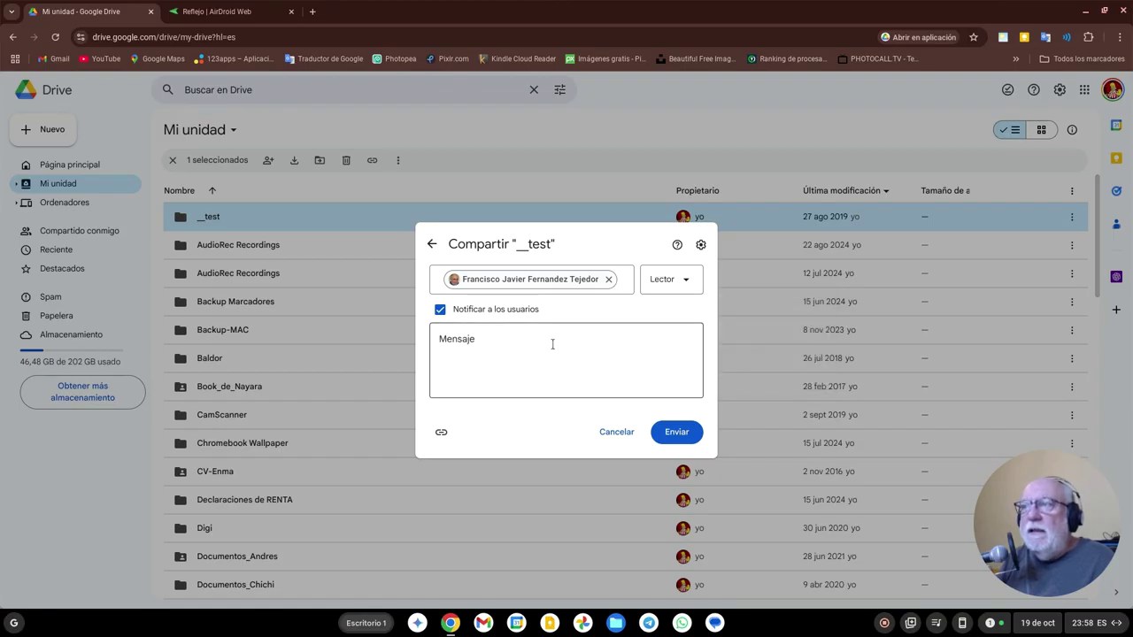
click(689, 282)
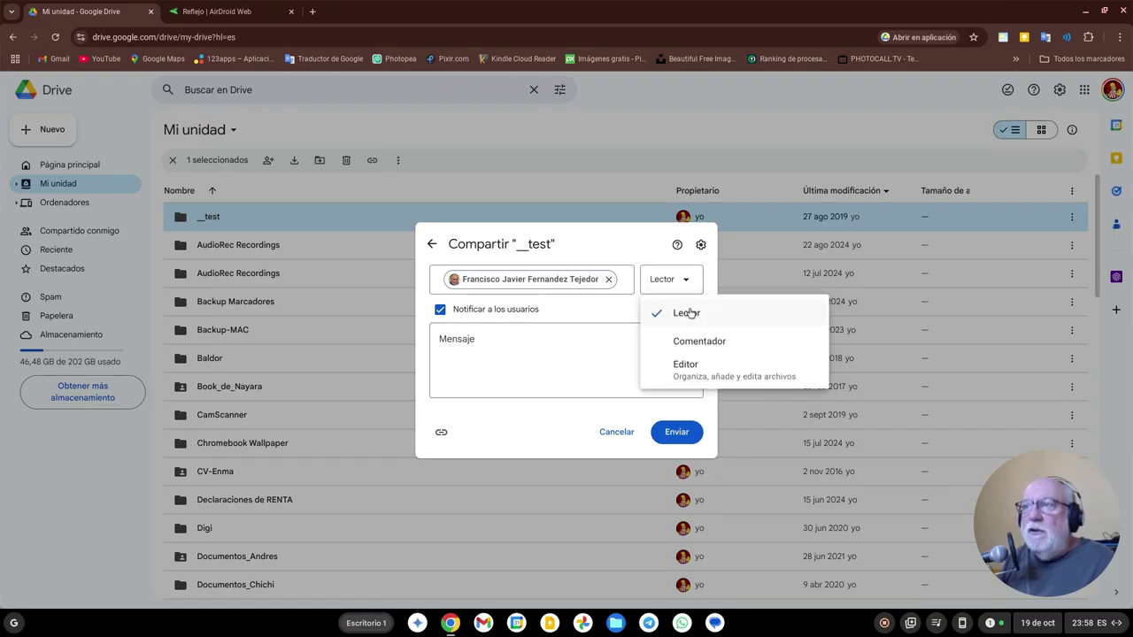
click(495, 351)
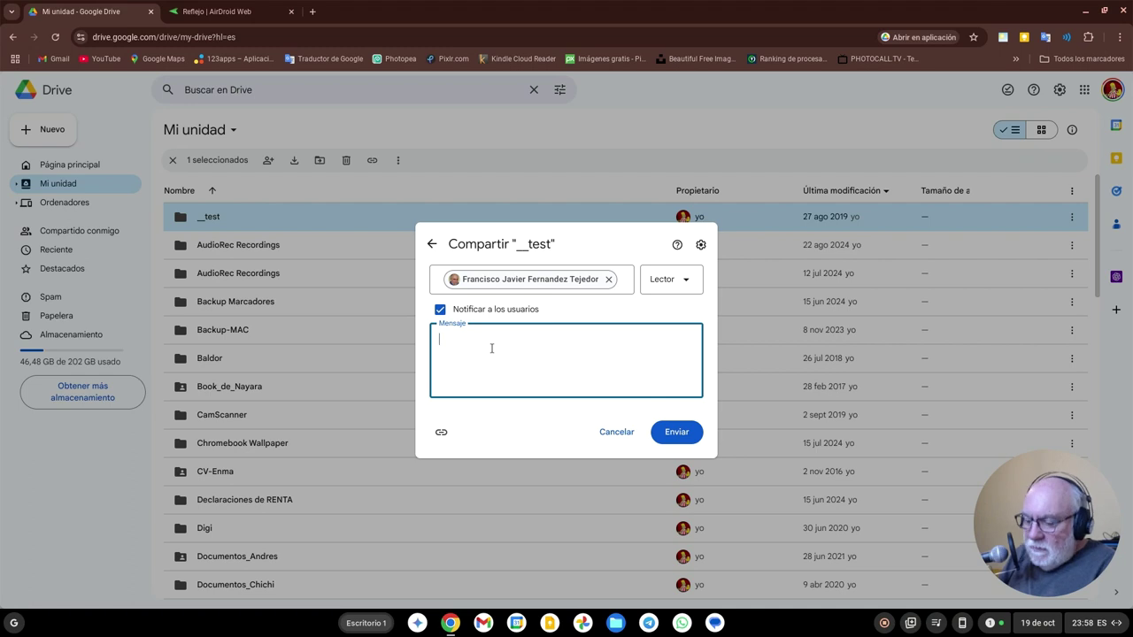
text(Te)
key(BackSpace)
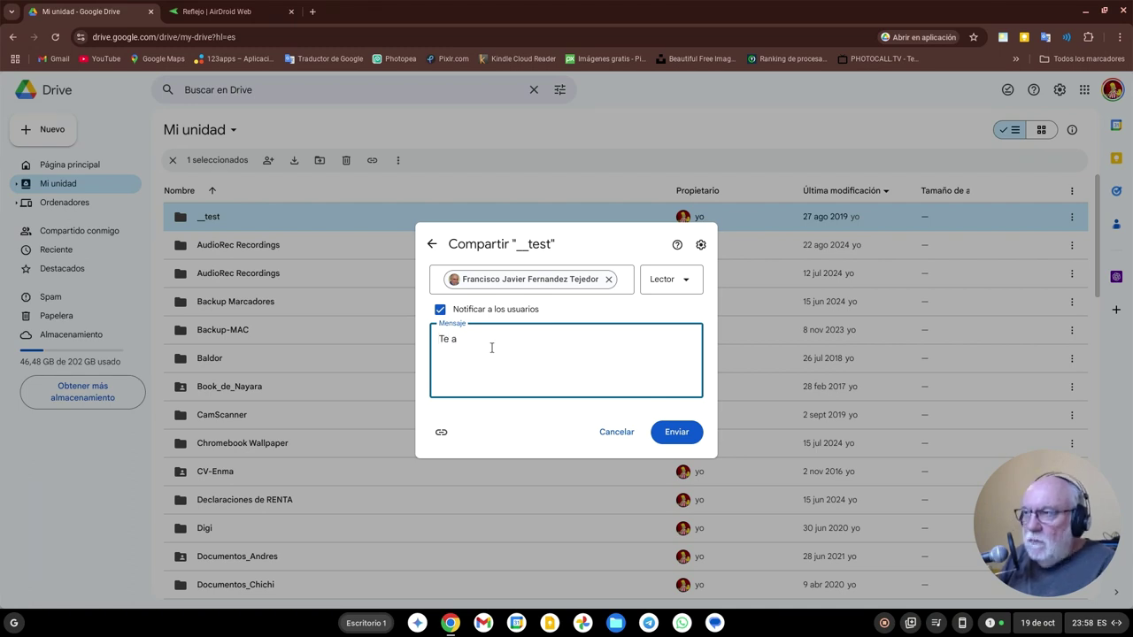
text(comp)
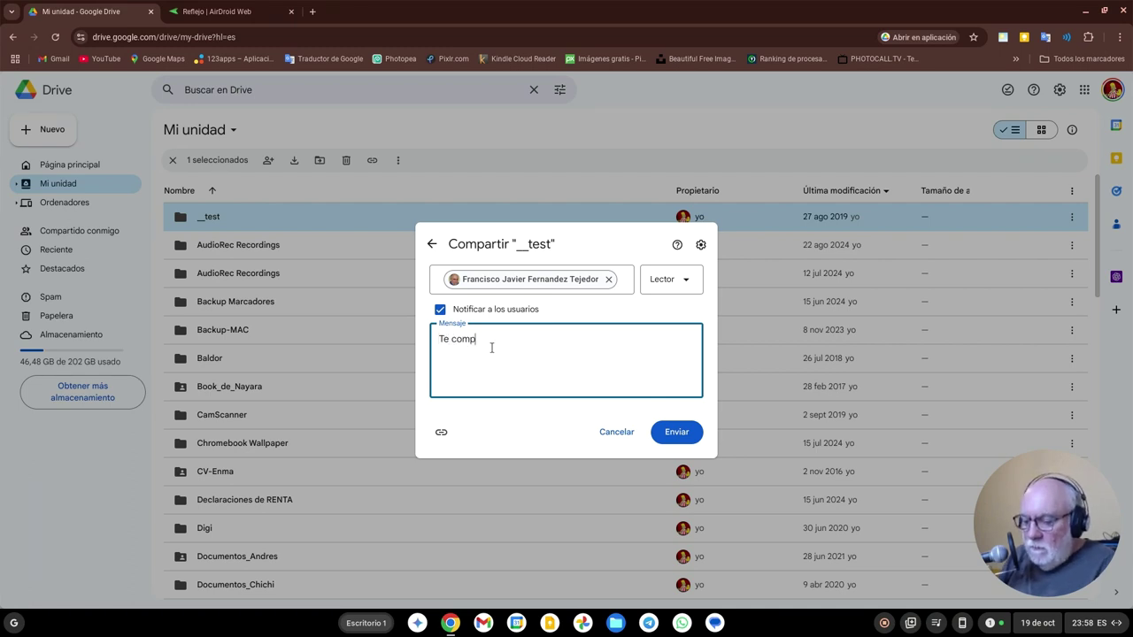
text(arto ca)
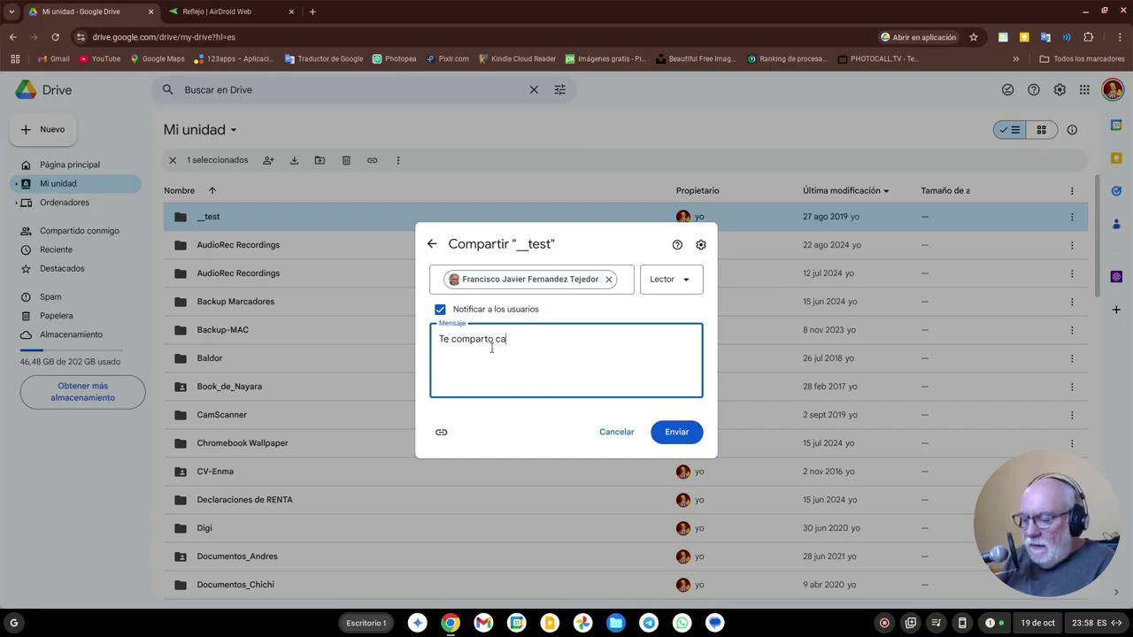
text(eta)
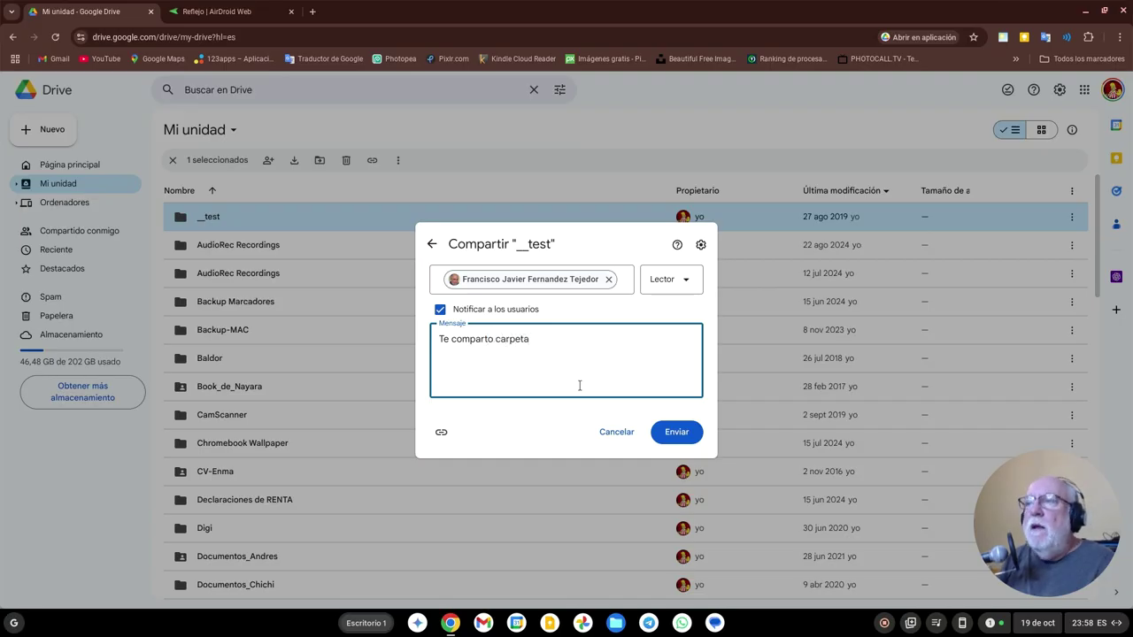
click(676, 432)
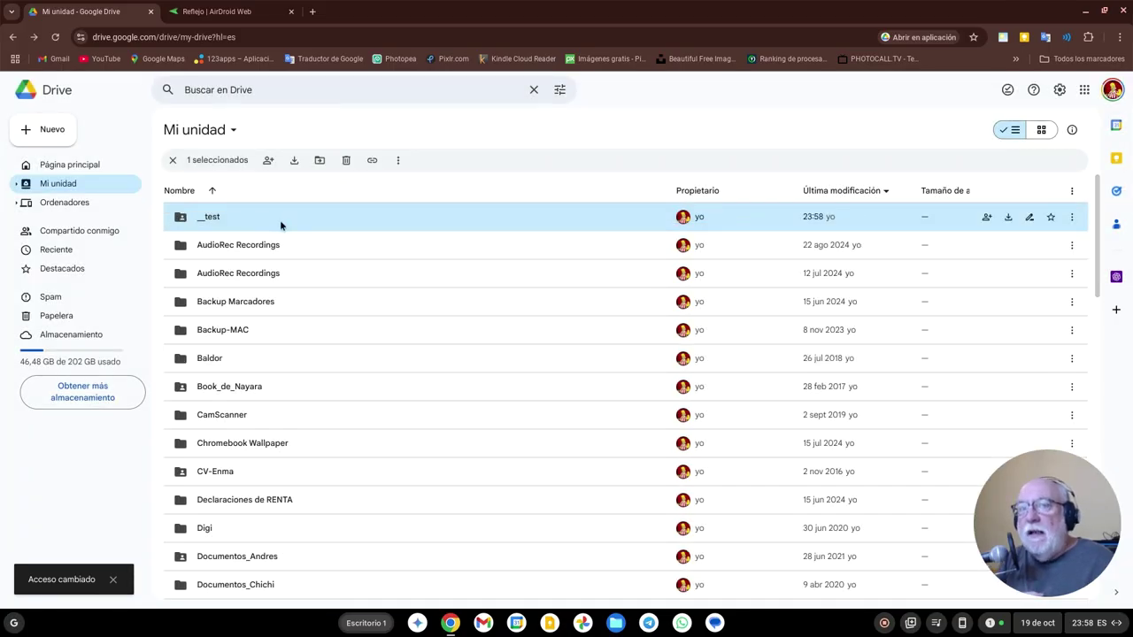
mouse_move(973, 217)
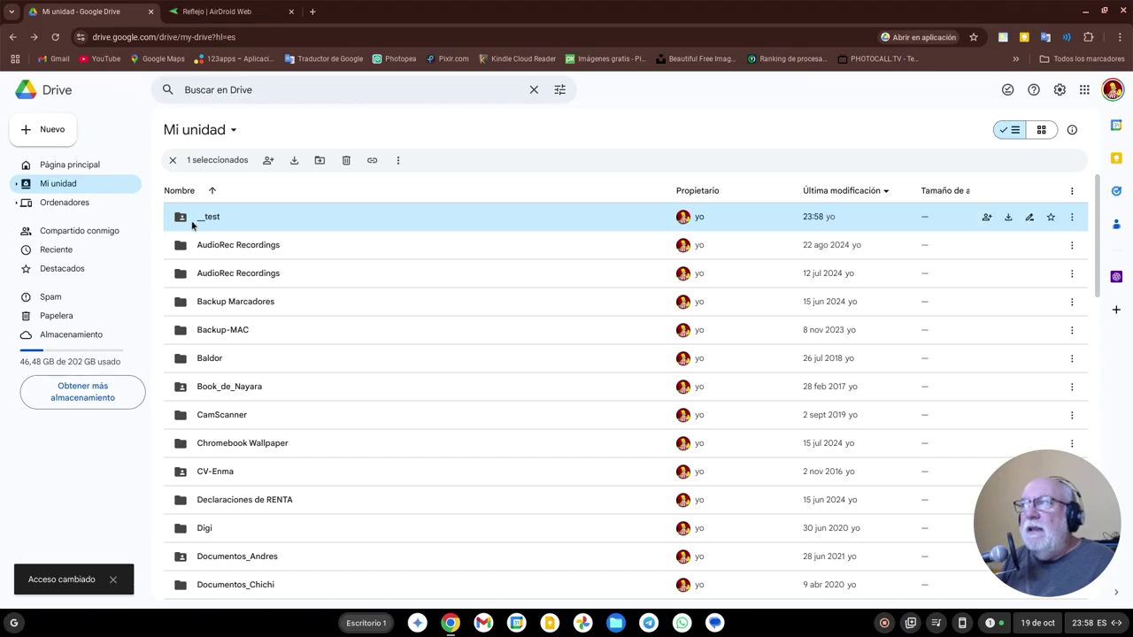
Set __test's general access to Restringido, remove the second person's access, and save.
click(986, 218)
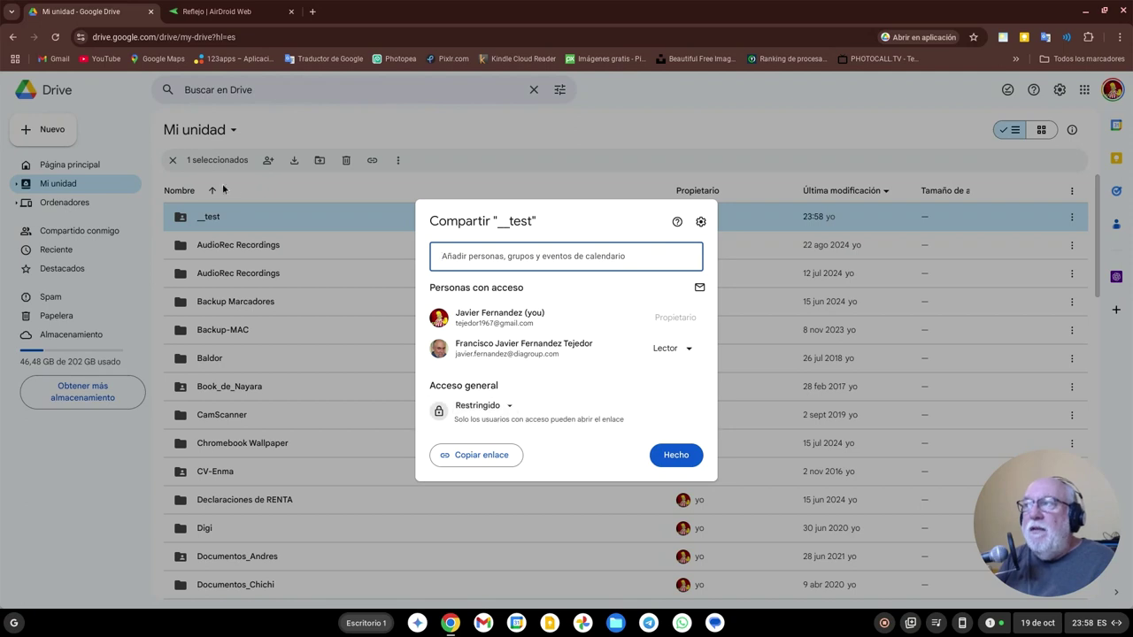
click(513, 406)
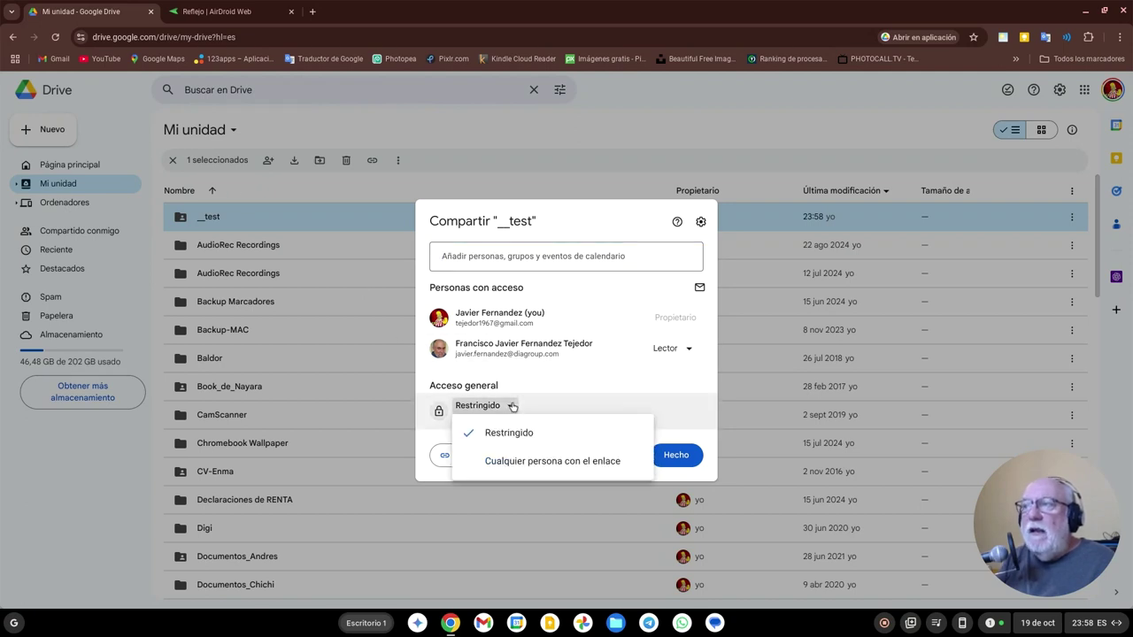
click(533, 464)
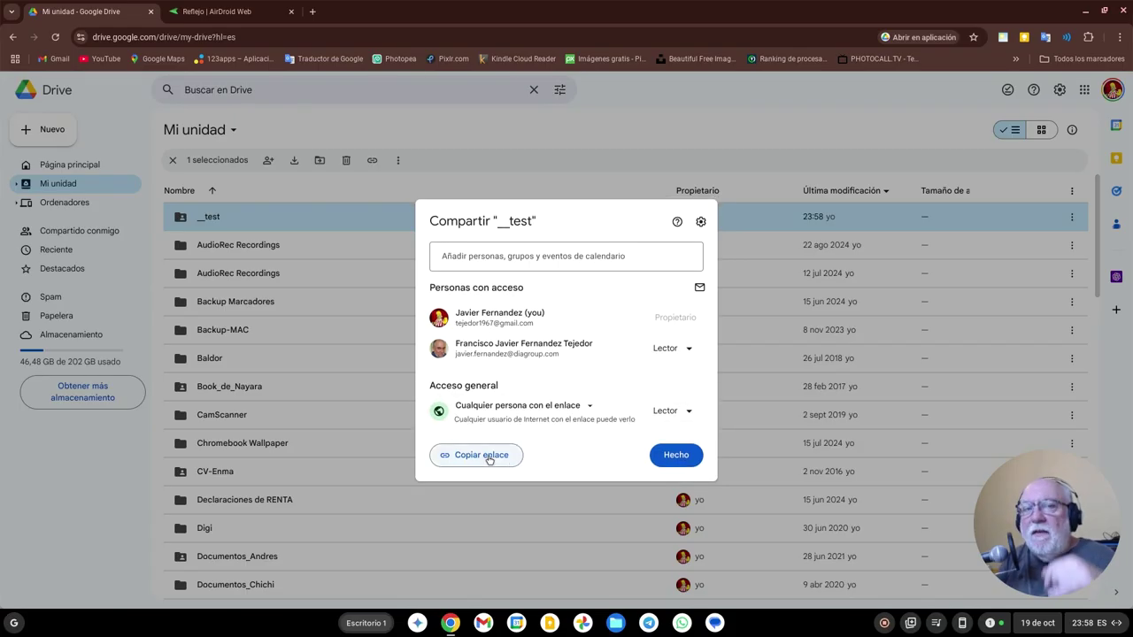
click(590, 406)
click(506, 432)
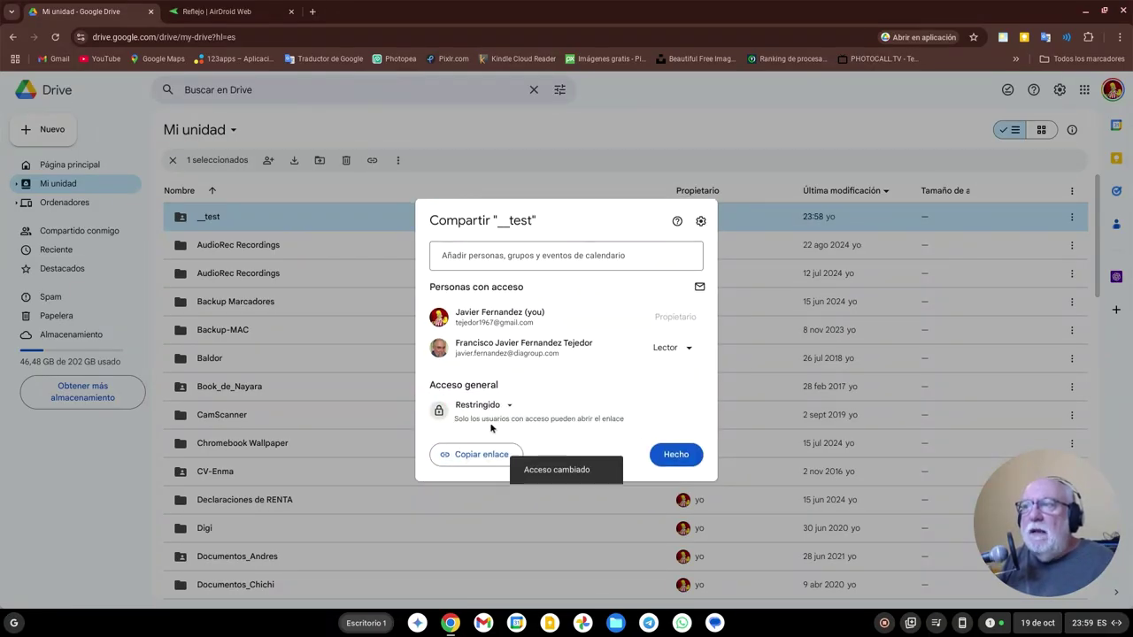
click(690, 351)
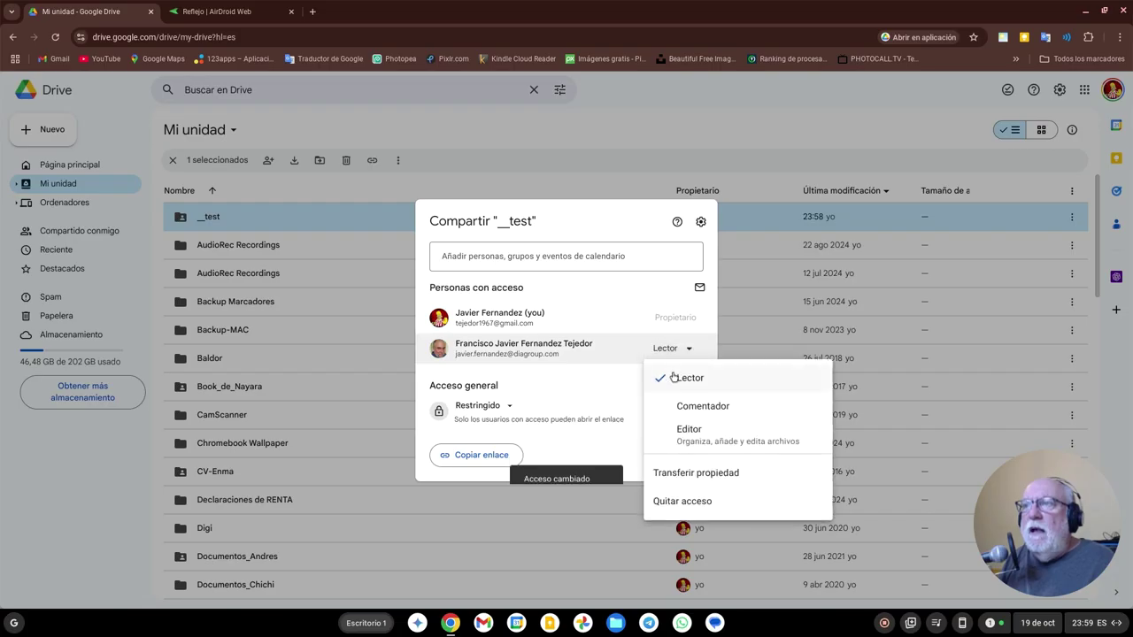
click(695, 498)
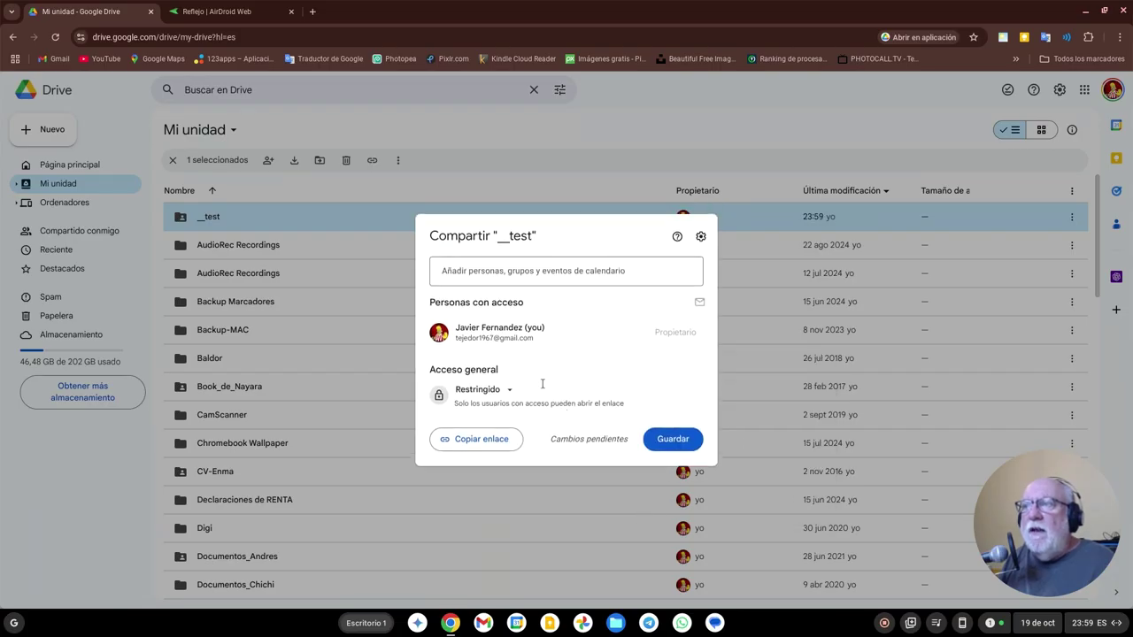
click(679, 439)
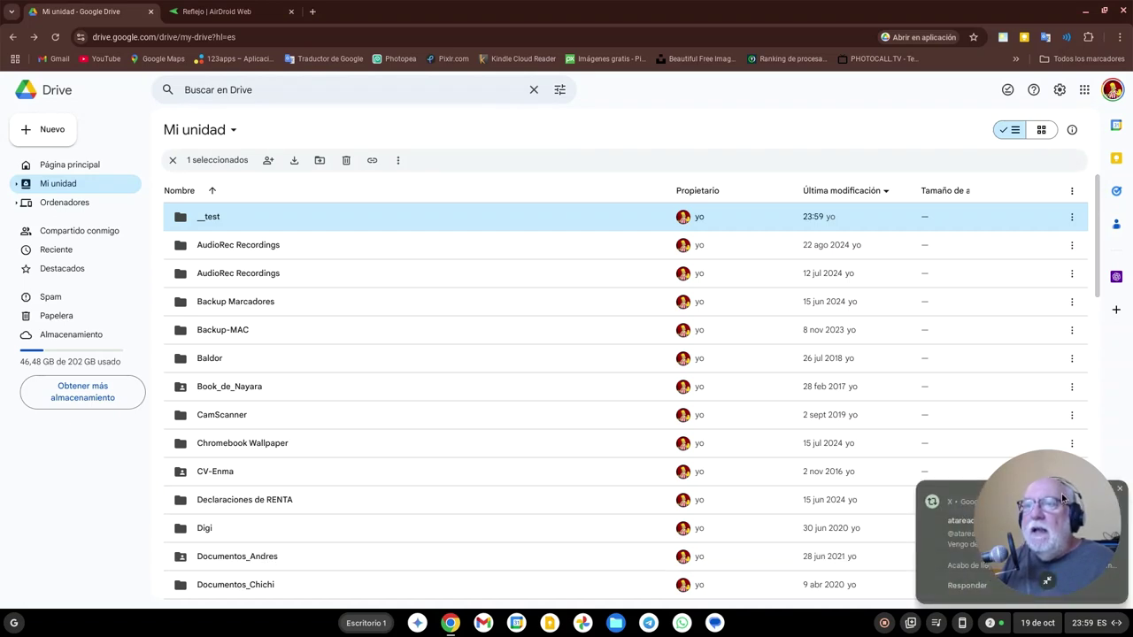
Remove three people's access to Book_de_Nayara, leaving the owner and two Lector viewers, and save.
click(1121, 491)
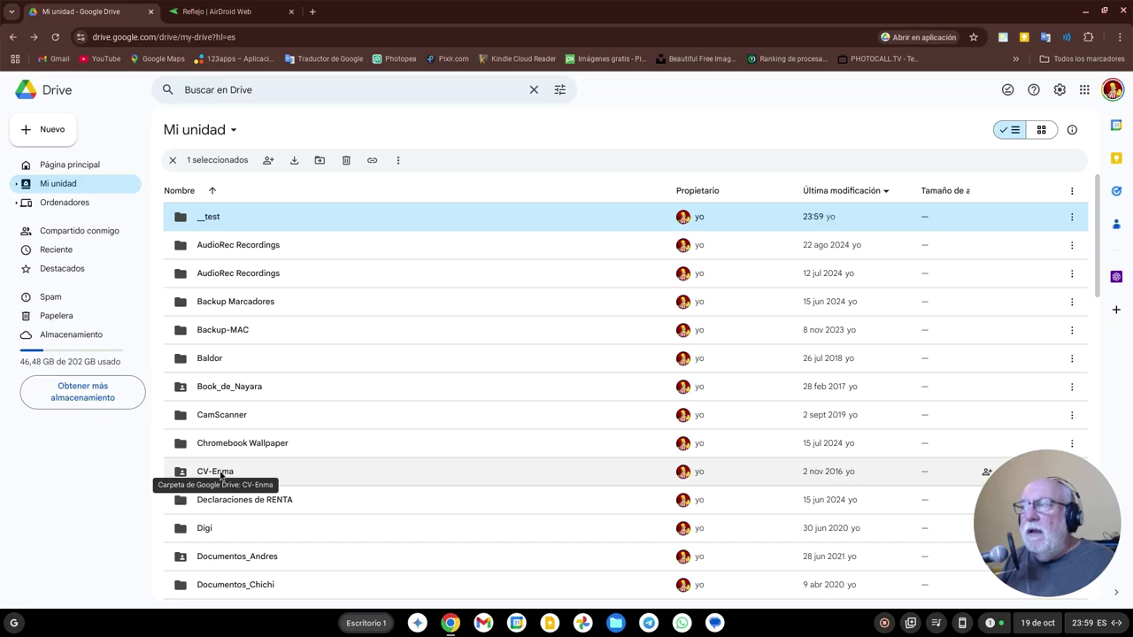
mouse_move(364, 387)
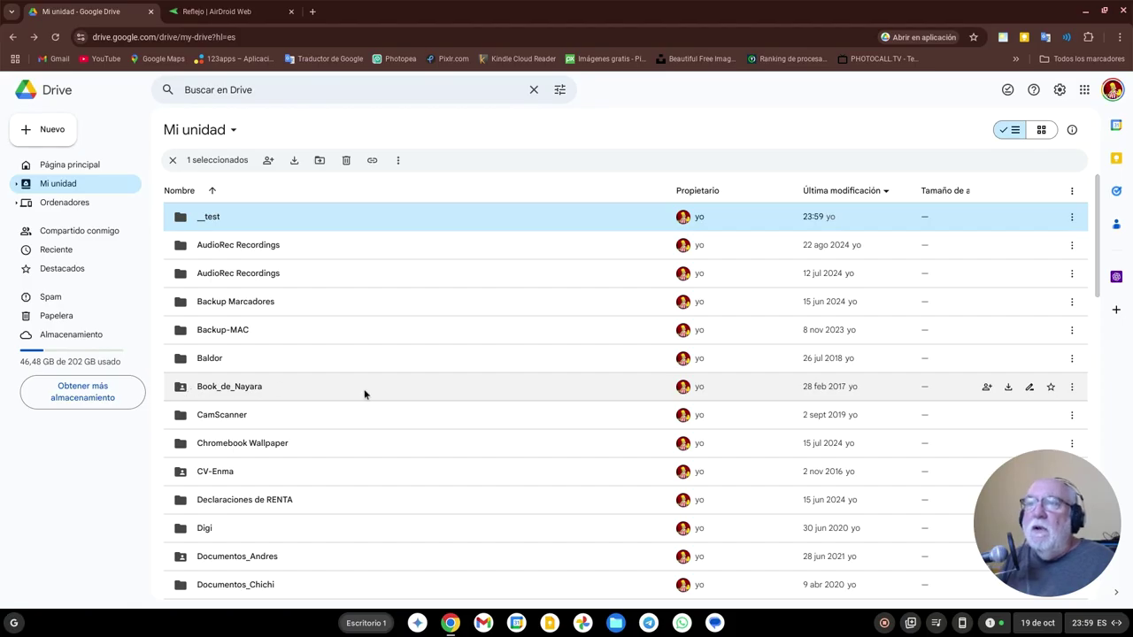
click(987, 388)
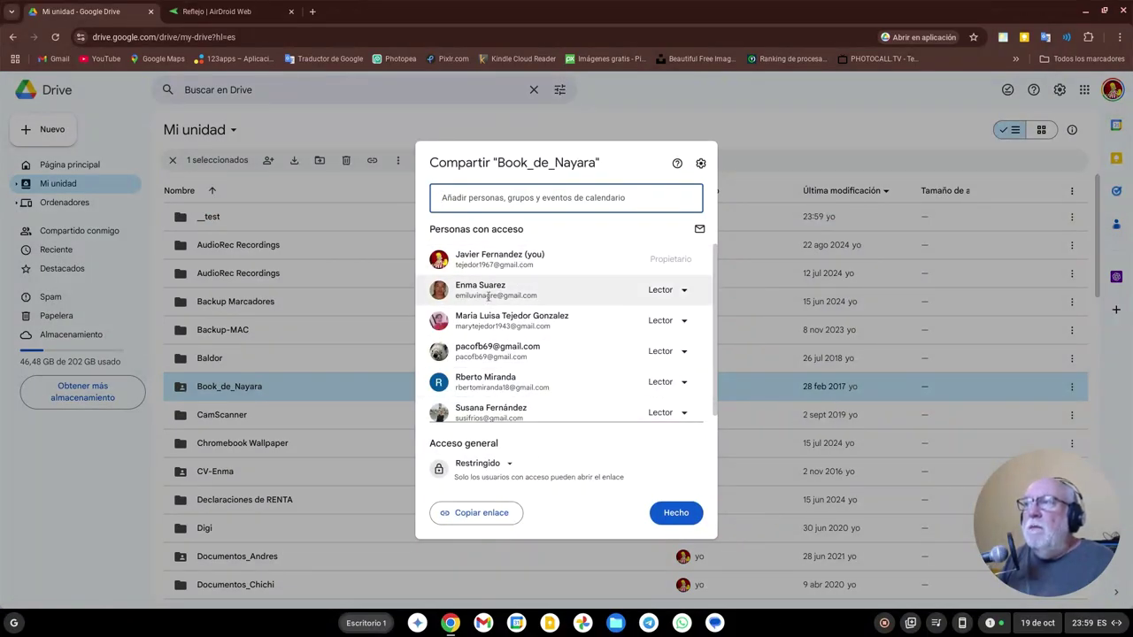
scroll(488, 292, down, 1)
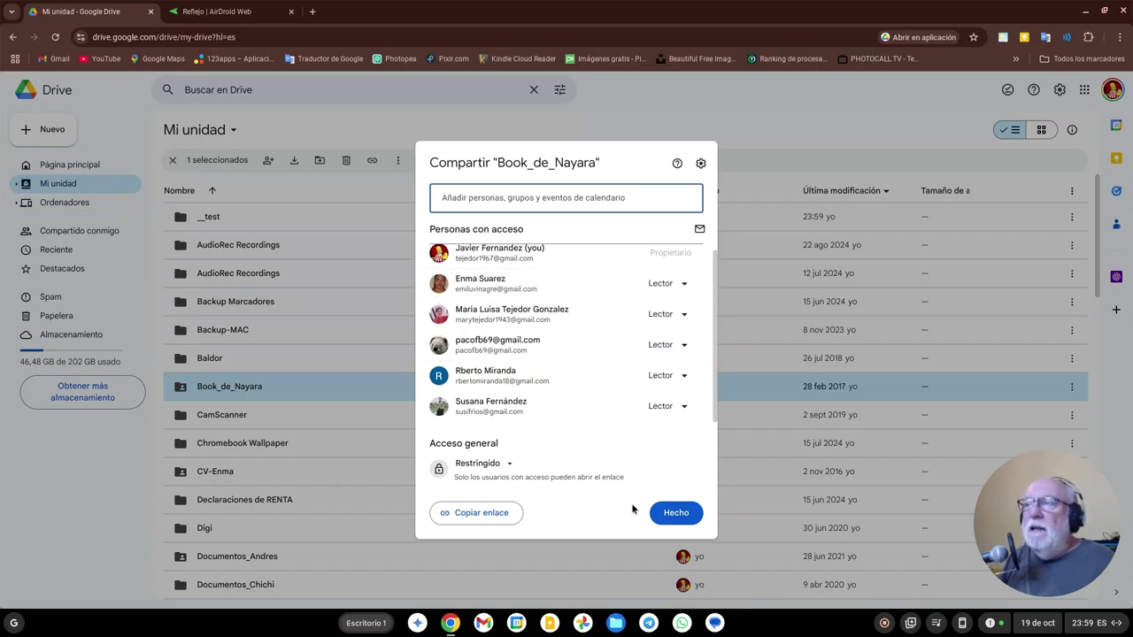
click(684, 409)
click(692, 561)
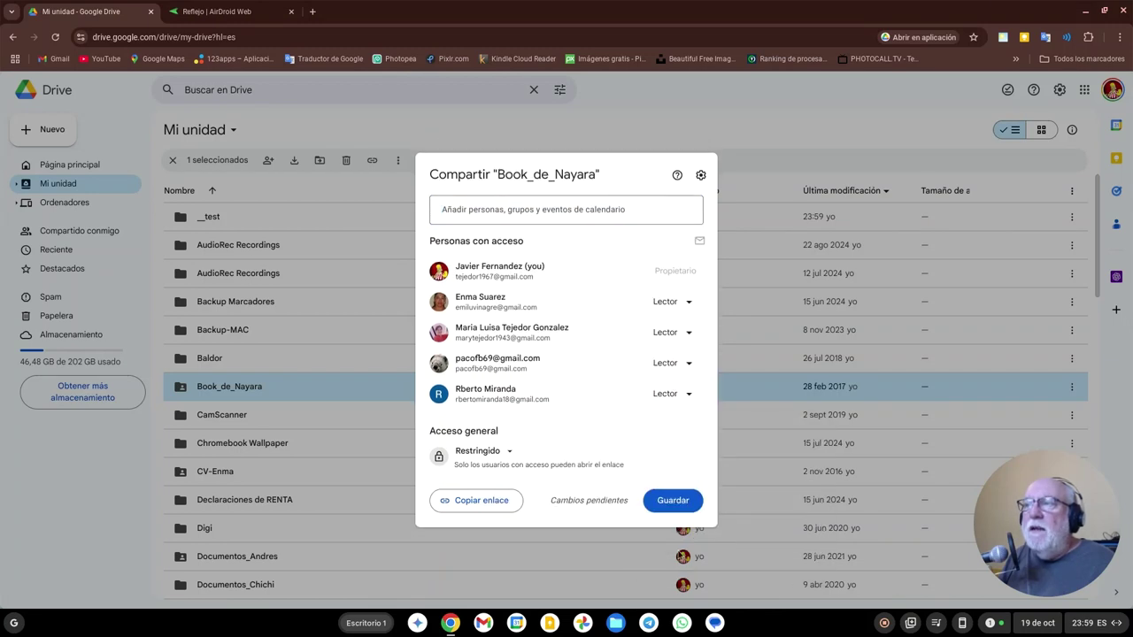
click(687, 370)
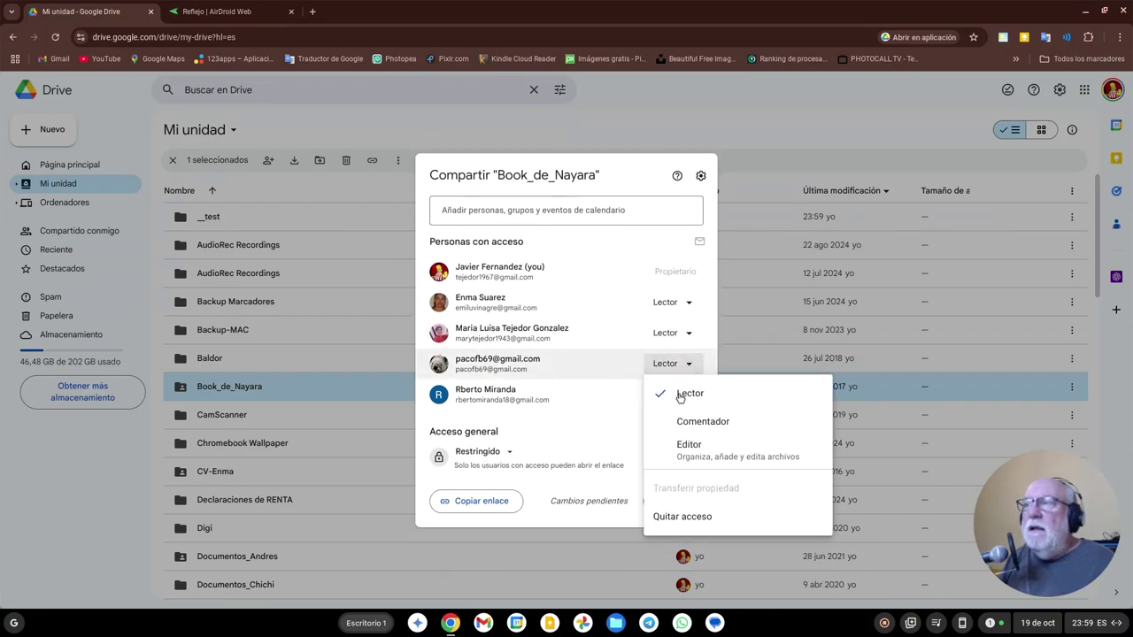
click(685, 516)
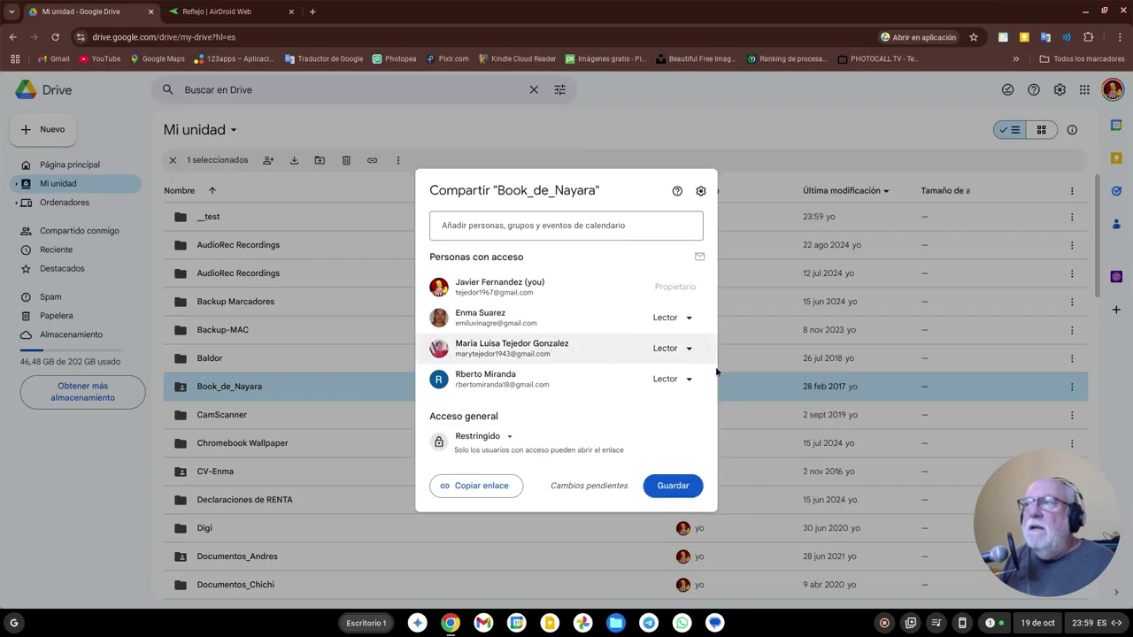
click(686, 348)
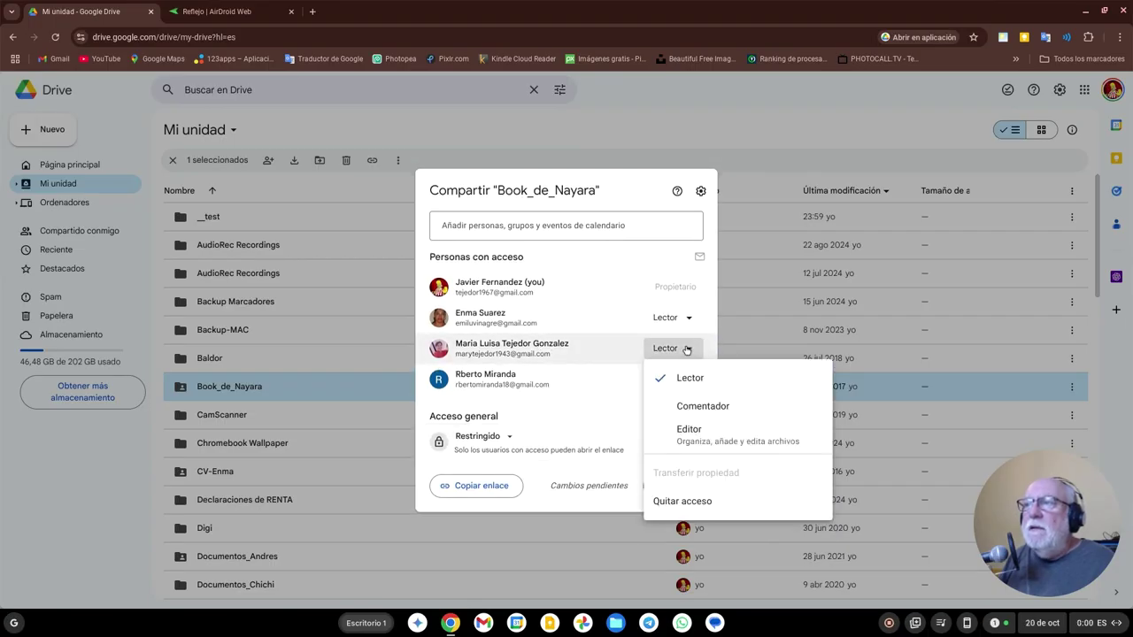
click(687, 501)
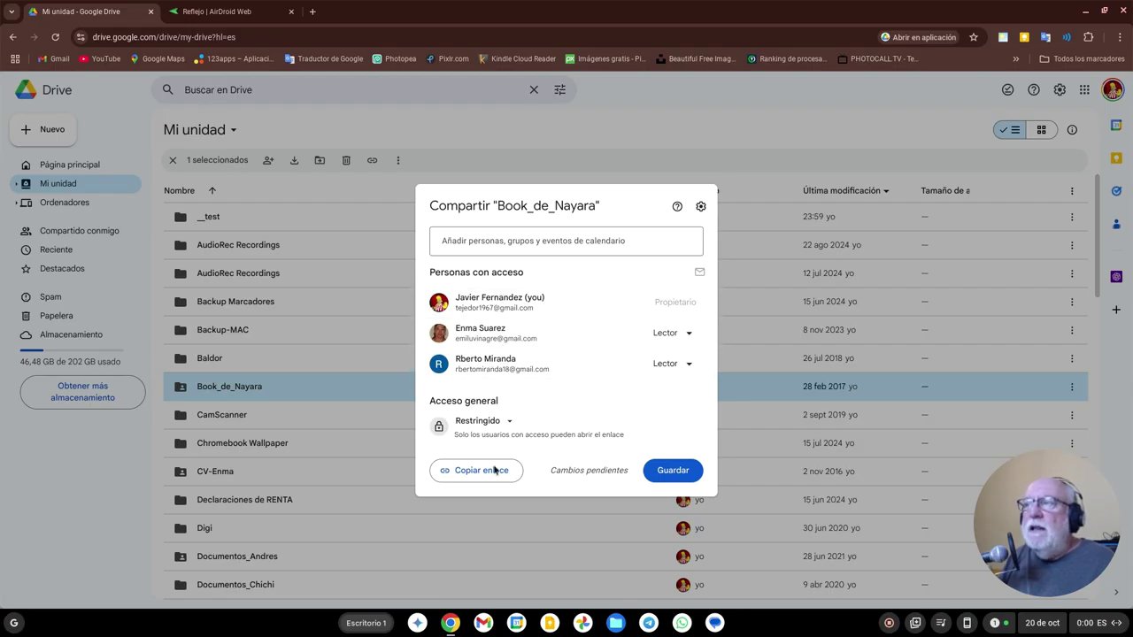
click(671, 470)
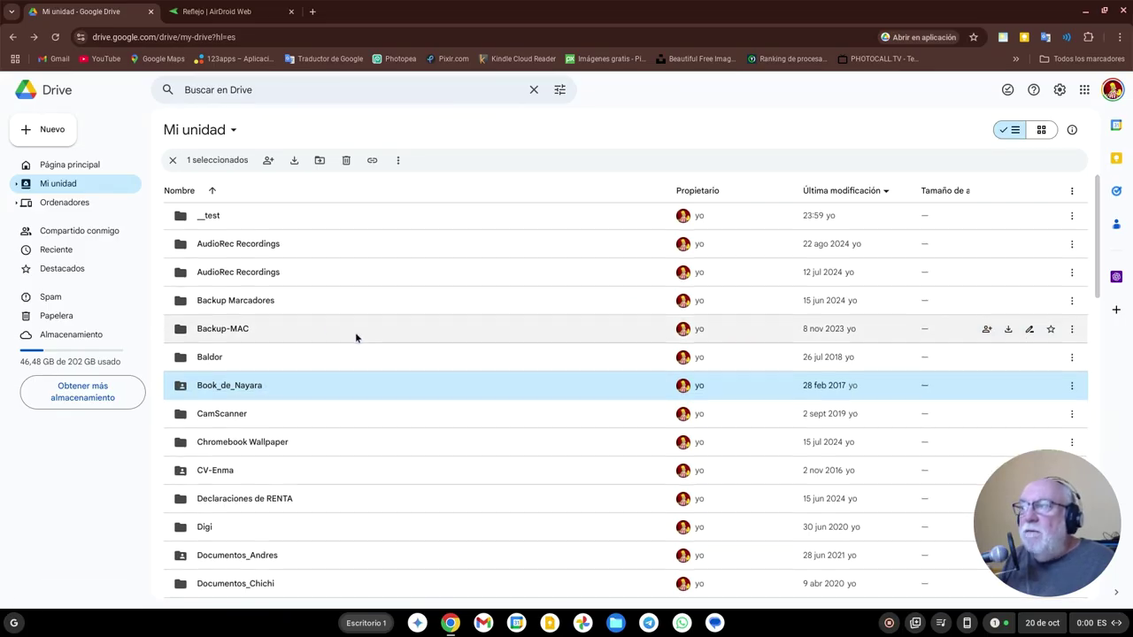
scroll(357, 335, down, 4)
scroll(358, 337, down, 6)
scroll(357, 338, down, 6)
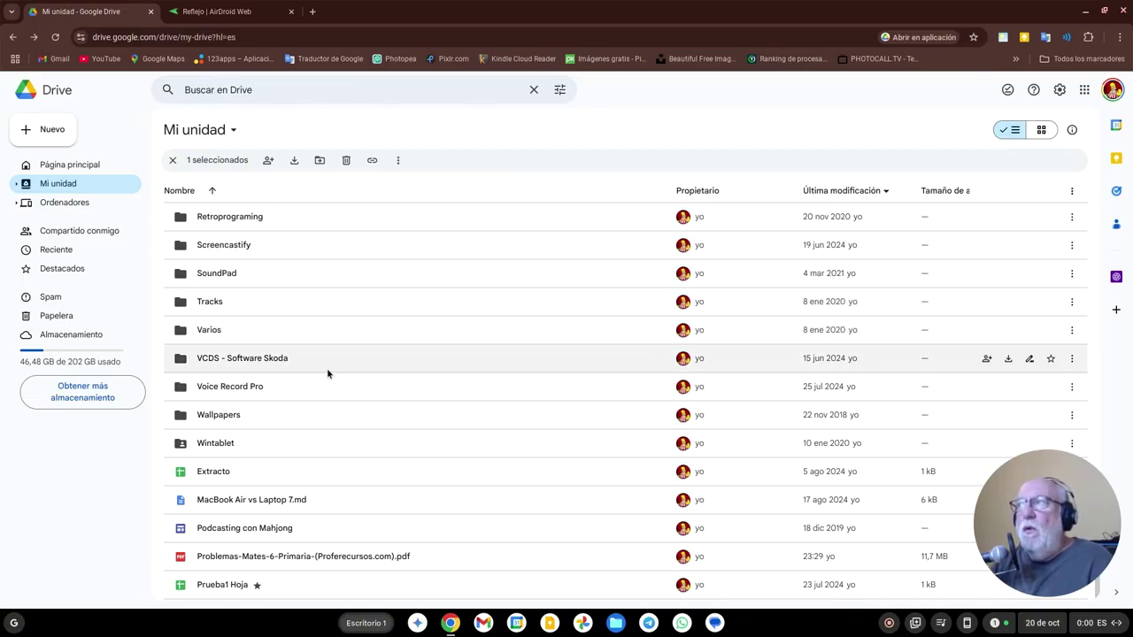
scroll(306, 383, up, 1)
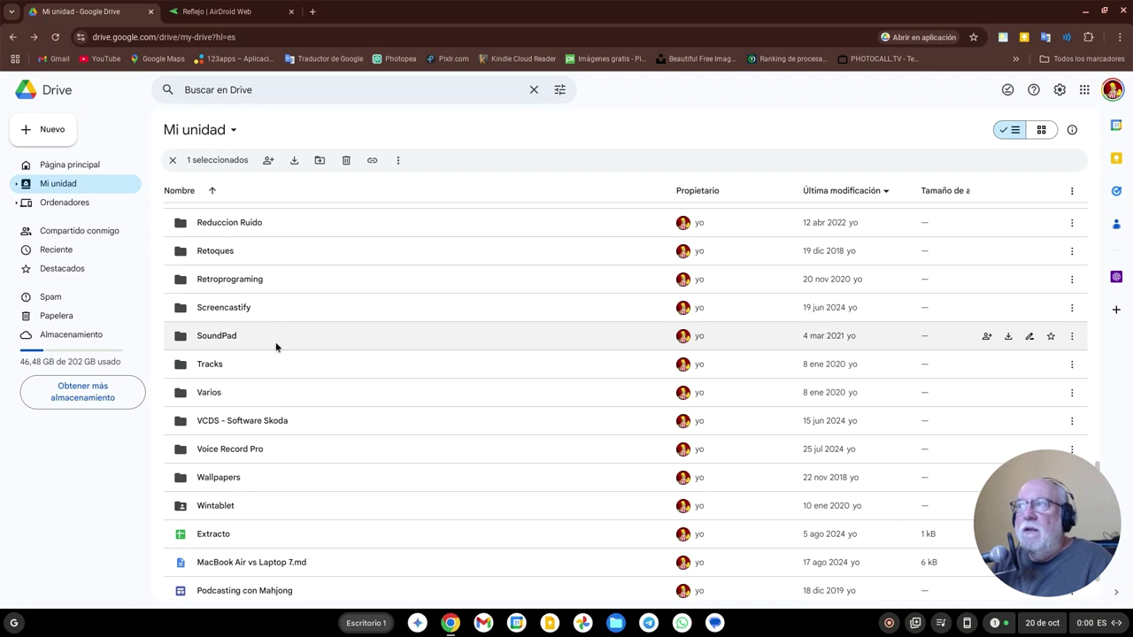
double_click(227, 285)
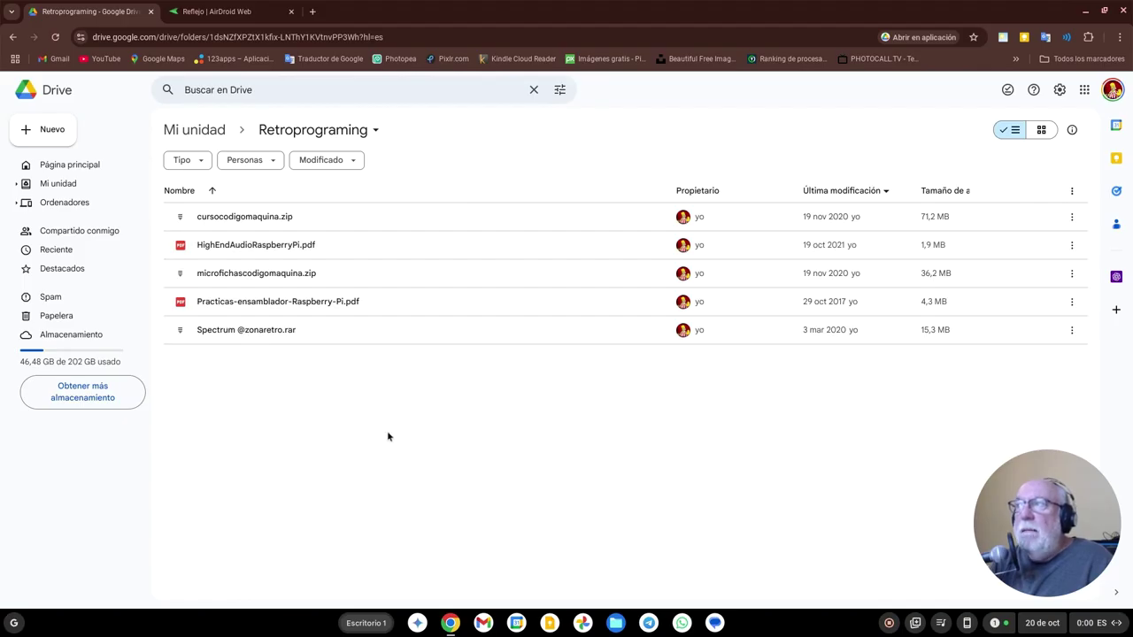
click(199, 138)
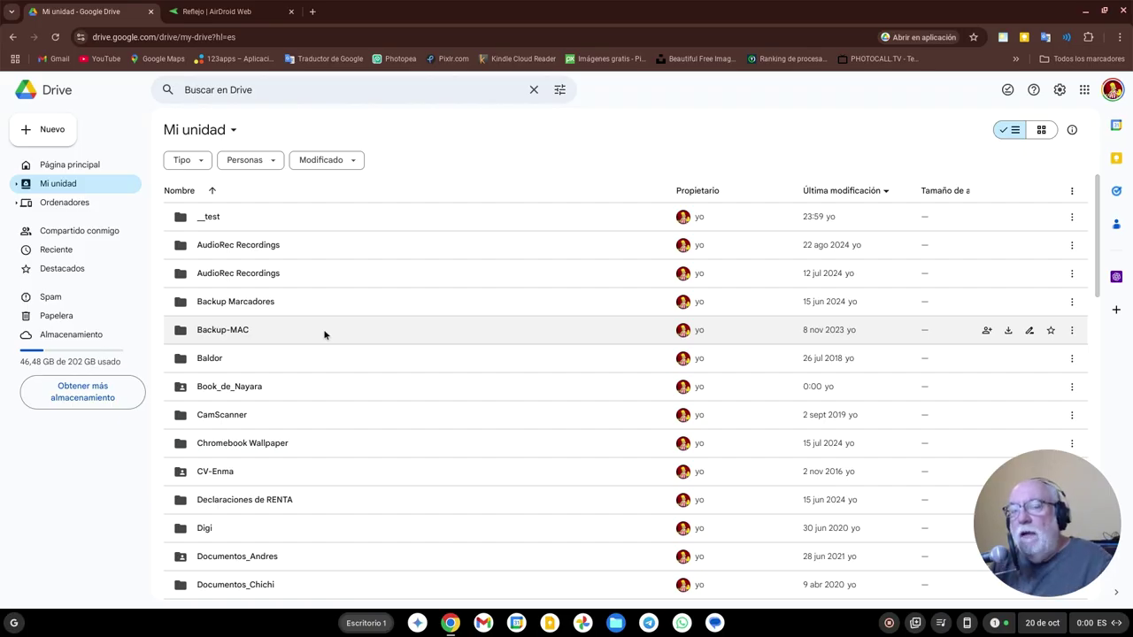
In AirDroid Web, browse the phone Drive app's Inicio suggestions, then Archivos and its Ordenadores tab.
click(209, 15)
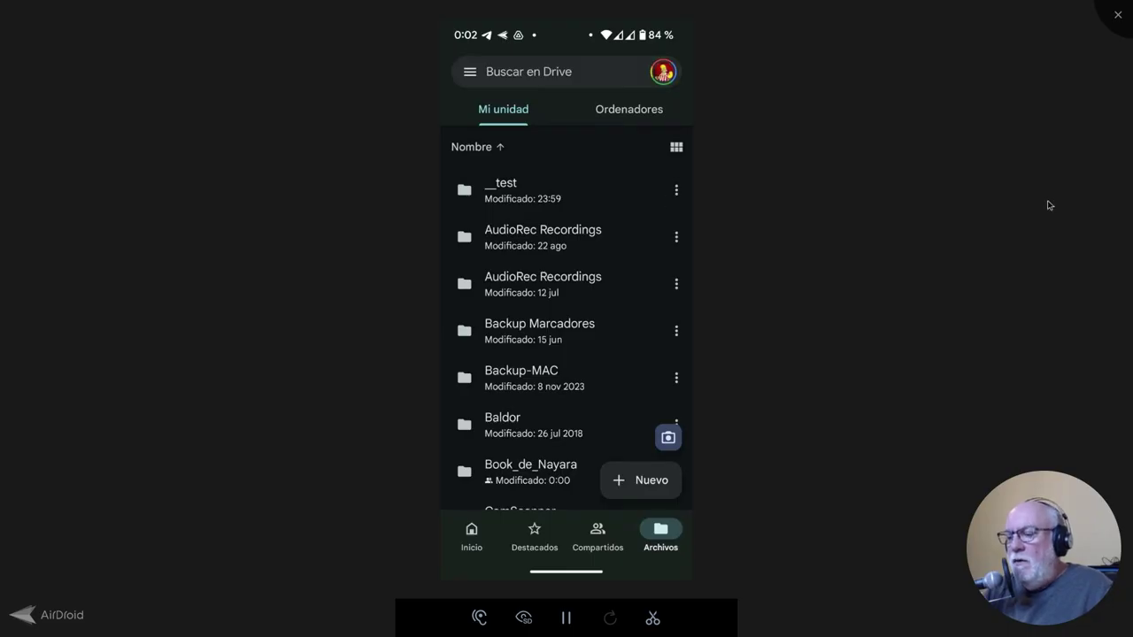
click(471, 535)
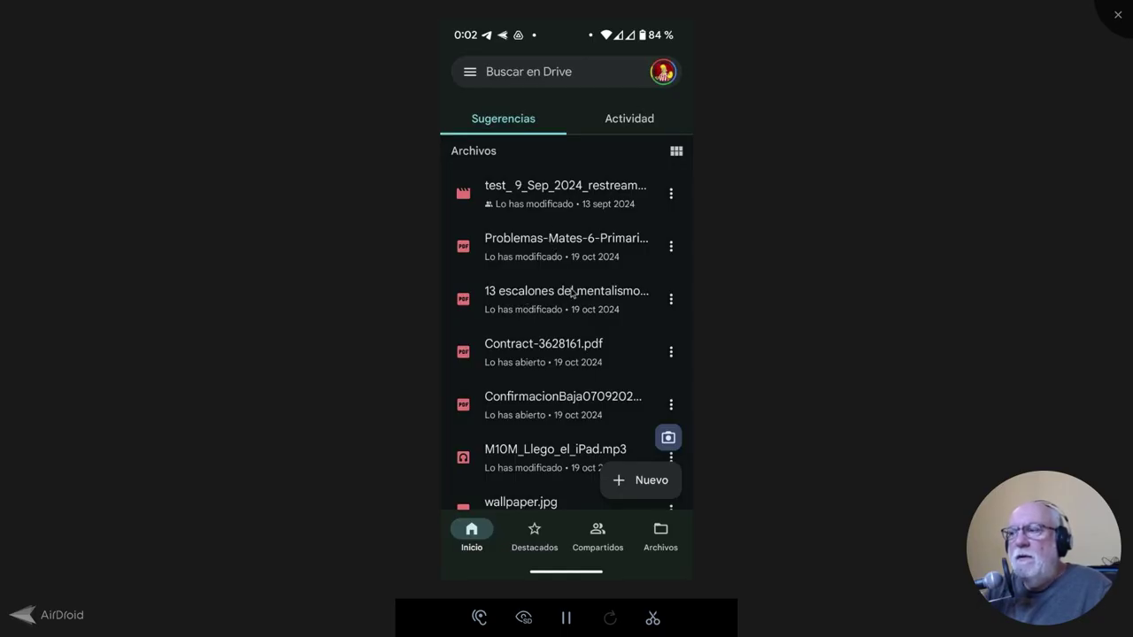
scroll(564, 267, down, 3)
scroll(564, 267, down, 2)
scroll(564, 267, down, 5)
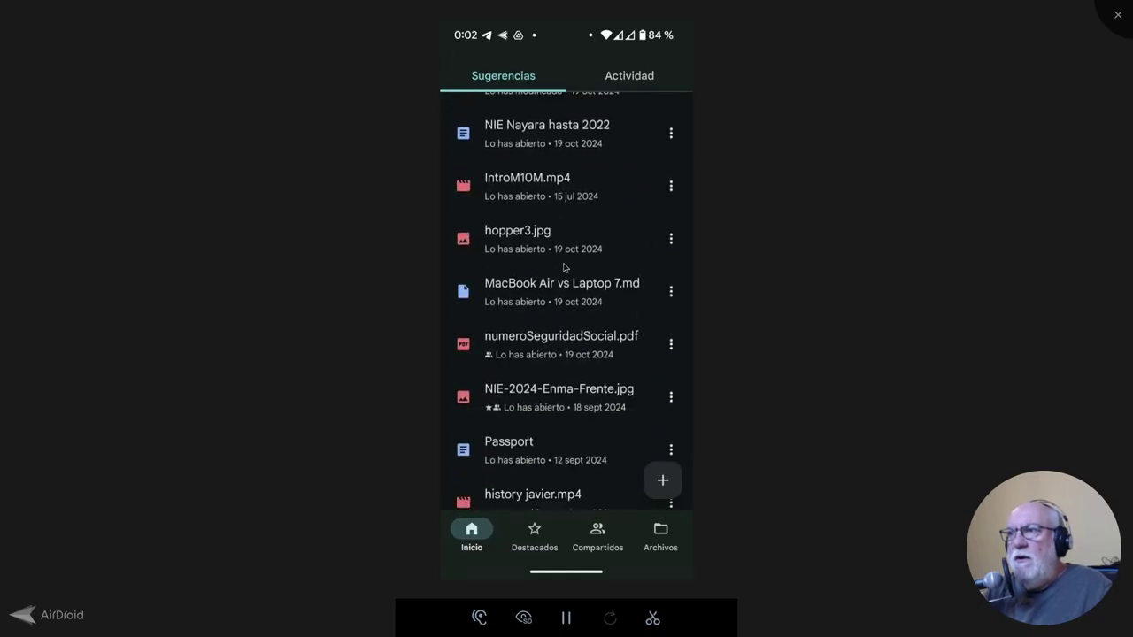
scroll(564, 268, down, 1)
scroll(564, 267, up, 2)
scroll(564, 267, up, 5)
scroll(563, 266, up, 2)
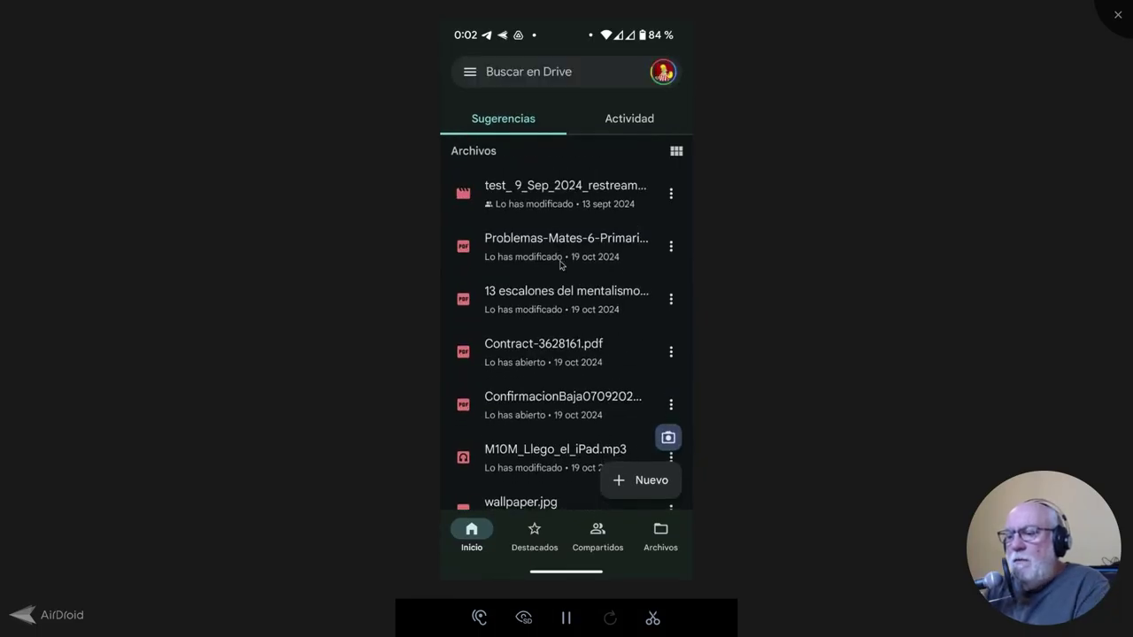
click(671, 540)
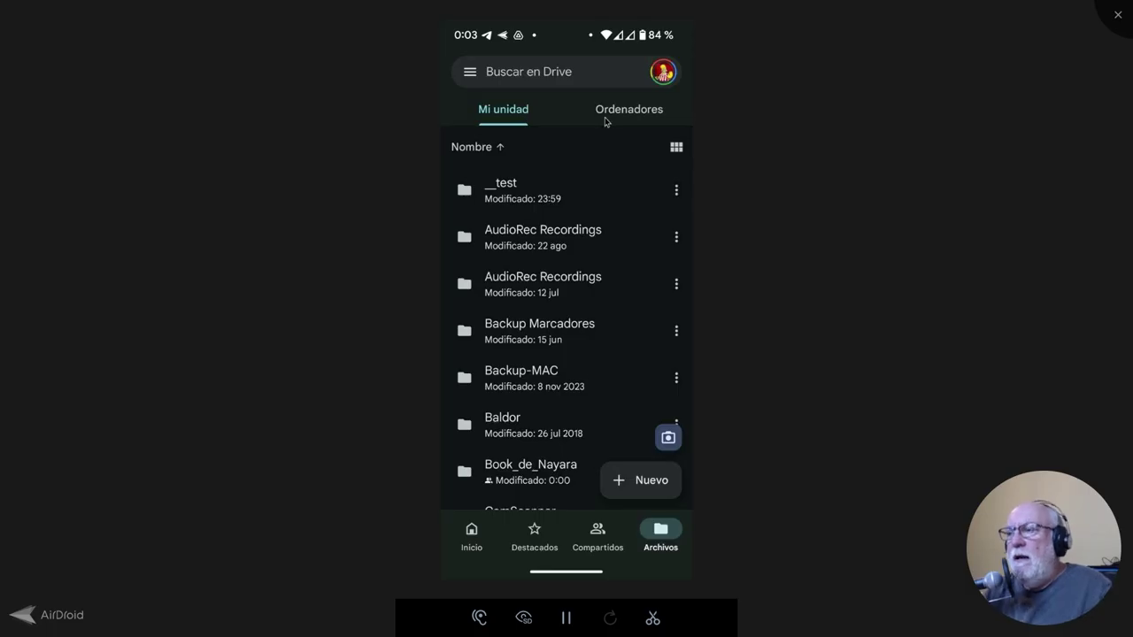
click(606, 121)
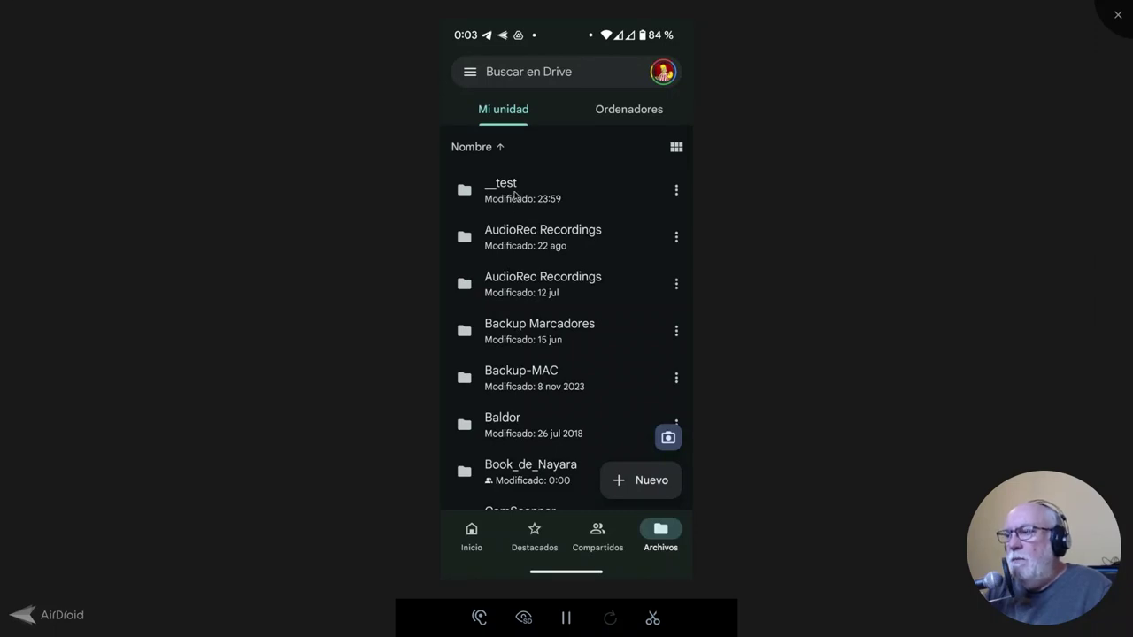
click(513, 193)
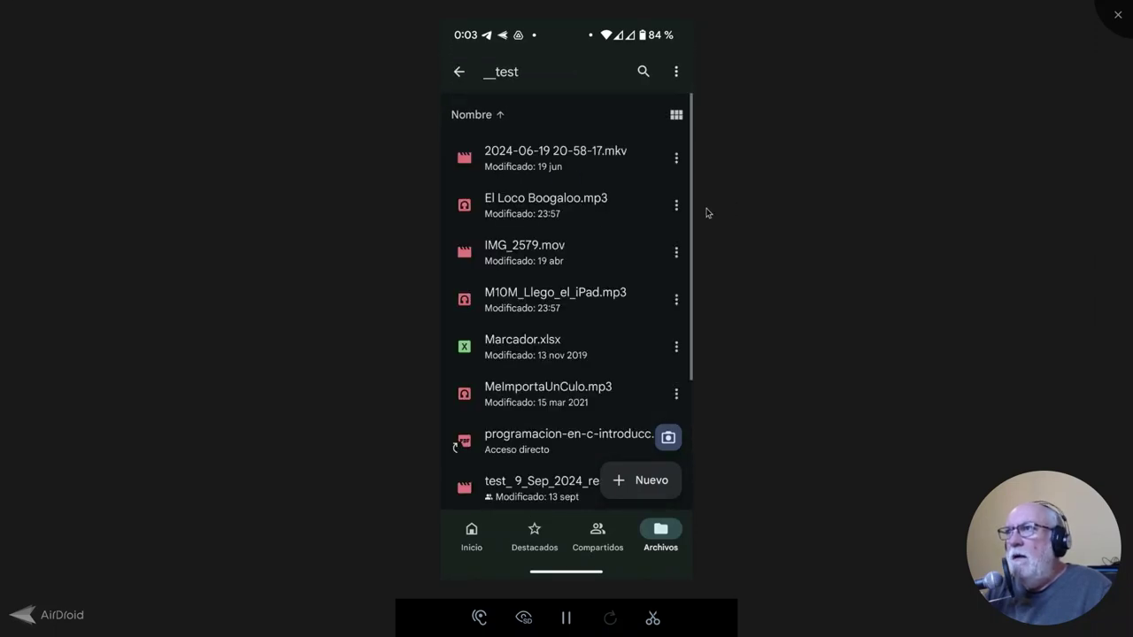
scroll(555, 243, down, 3)
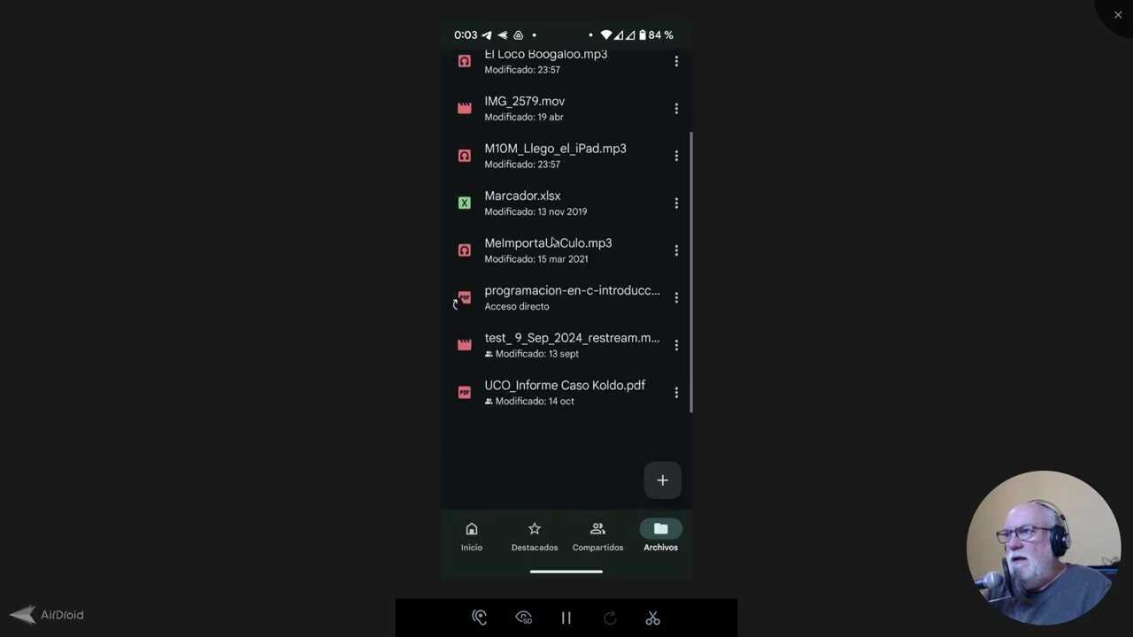
scroll(552, 241, up, 3)
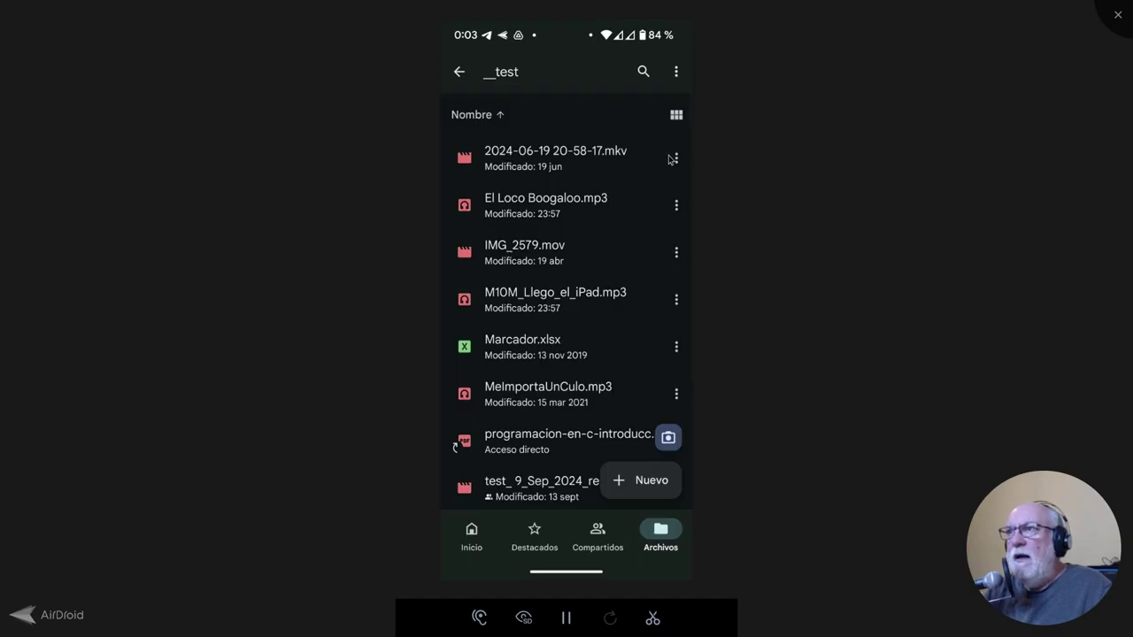
click(675, 207)
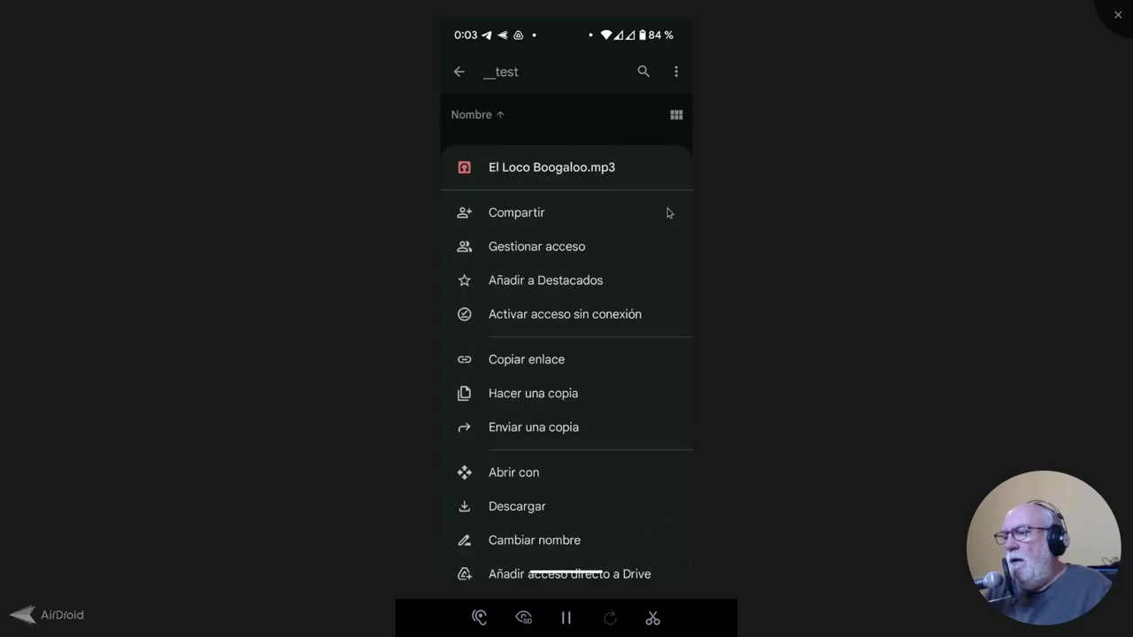
click(517, 213)
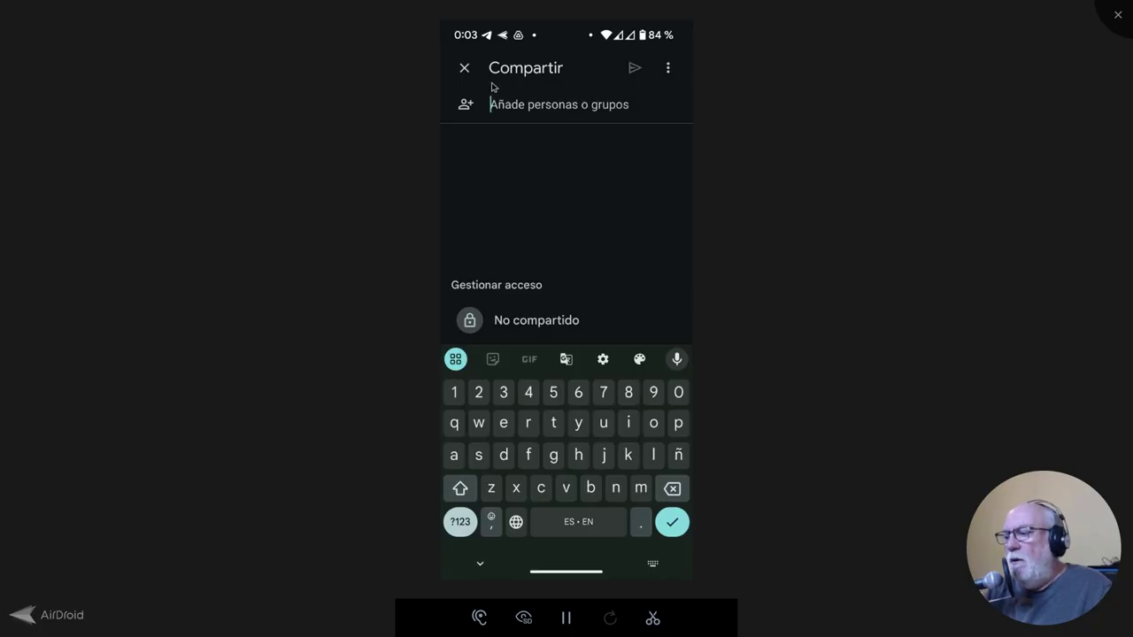
key(Escape)
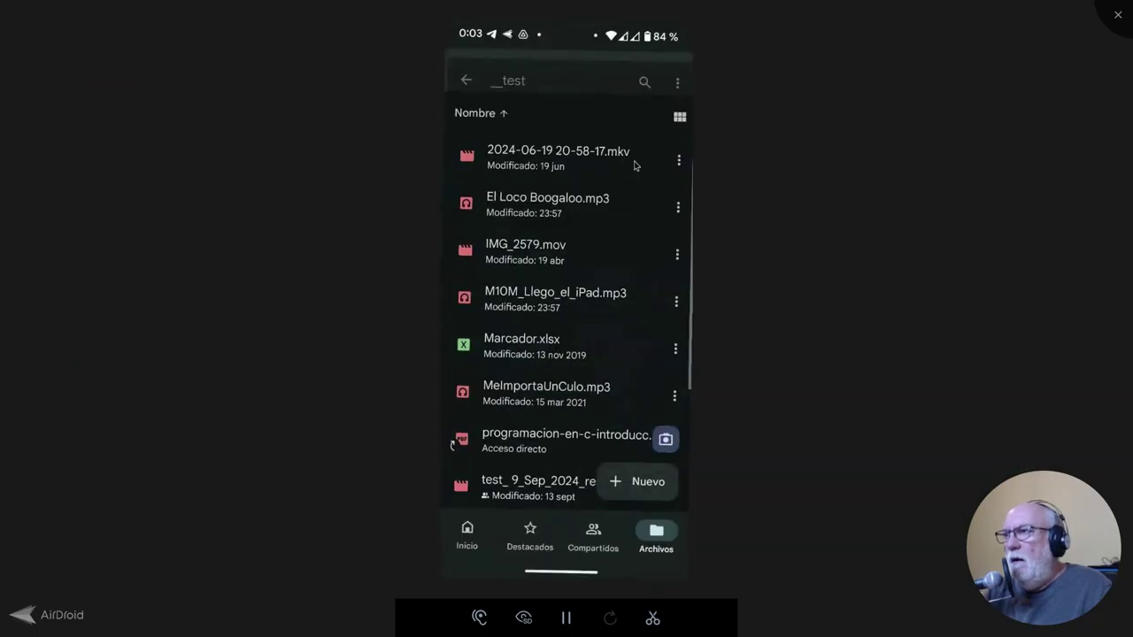
scroll(634, 165, down, 2)
scroll(635, 166, up, 3)
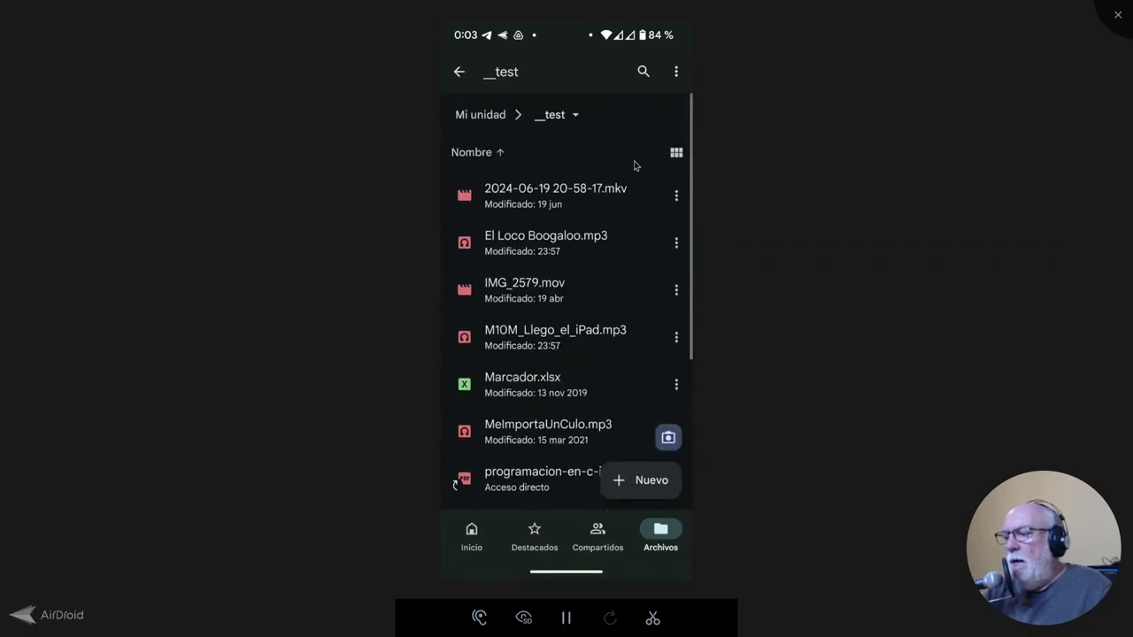
click(460, 72)
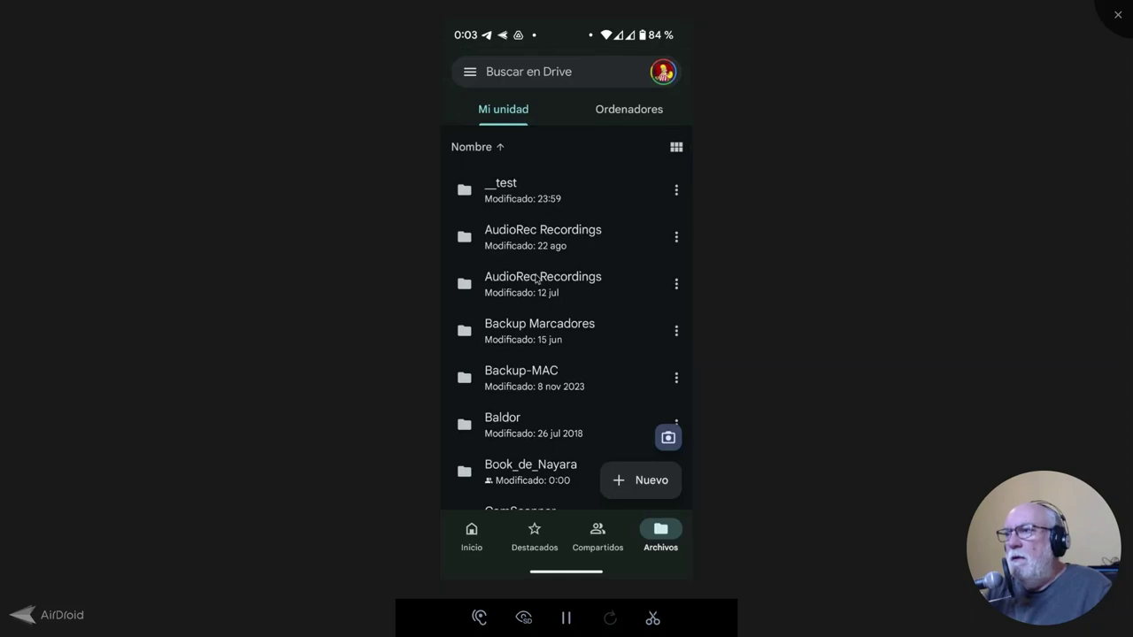
scroll(534, 238, down, 5)
scroll(534, 237, down, 5)
scroll(534, 248, down, 5)
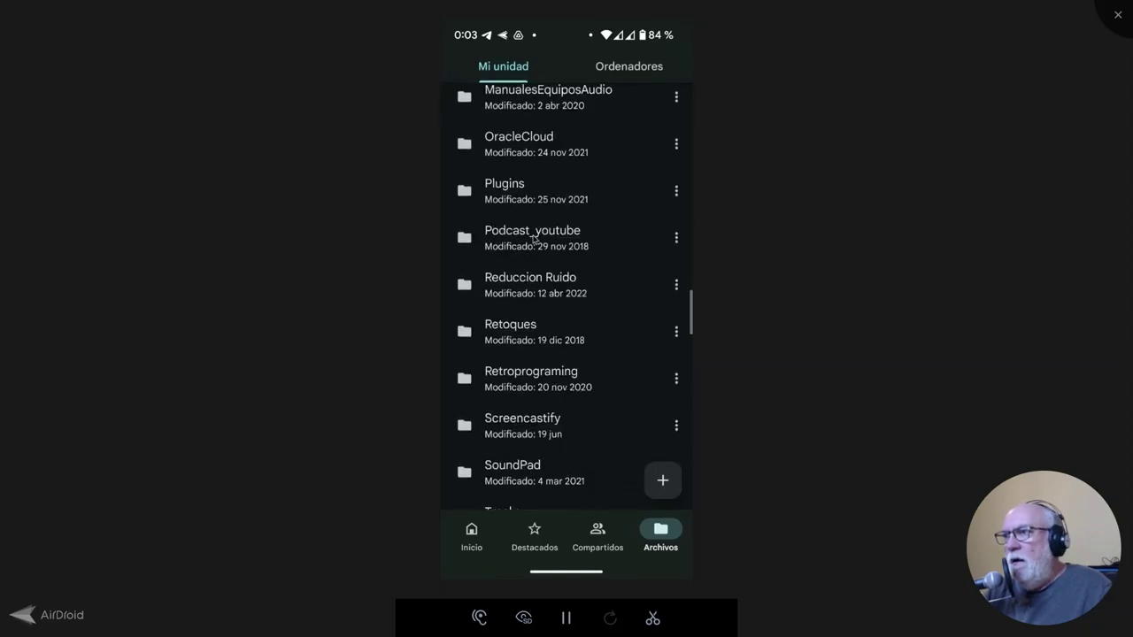
scroll(536, 292, down, 5)
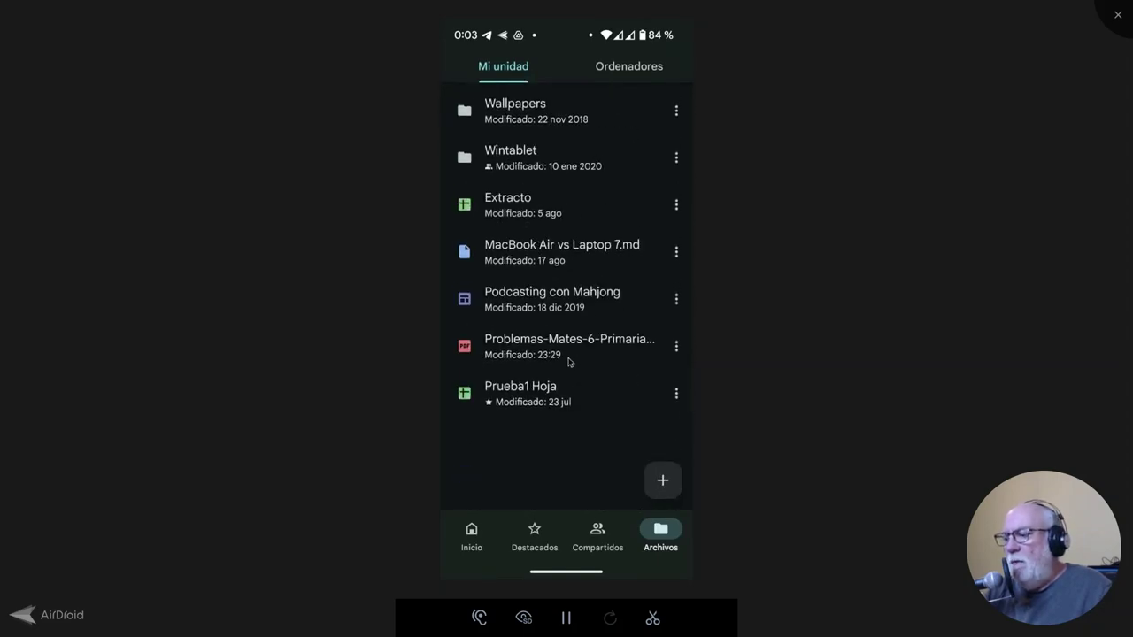
click(477, 345)
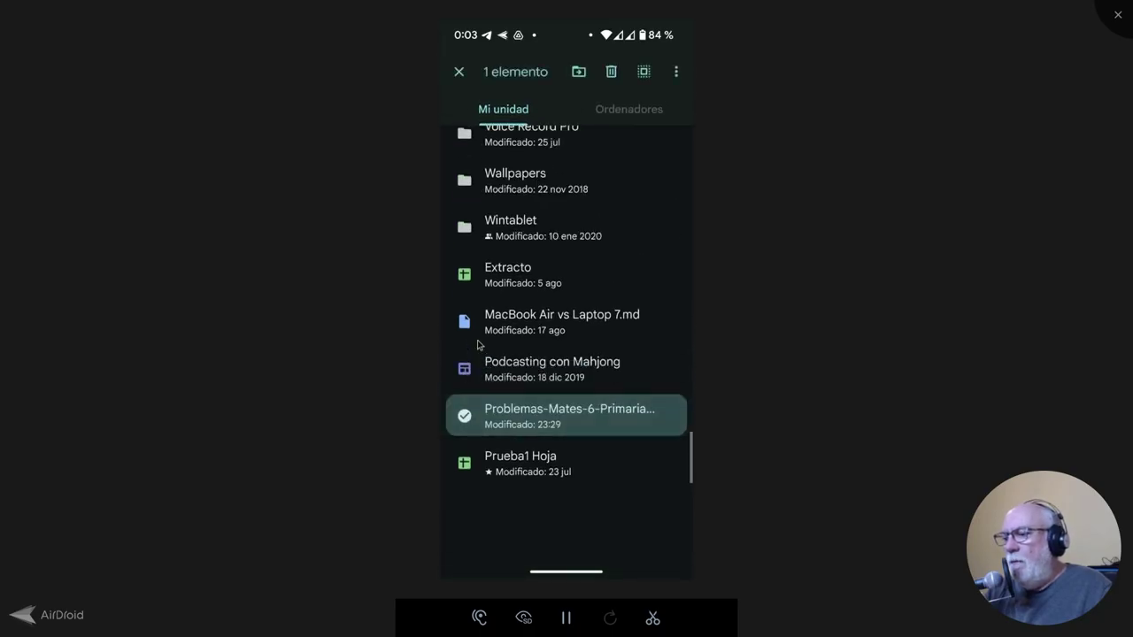
right_click(477, 345)
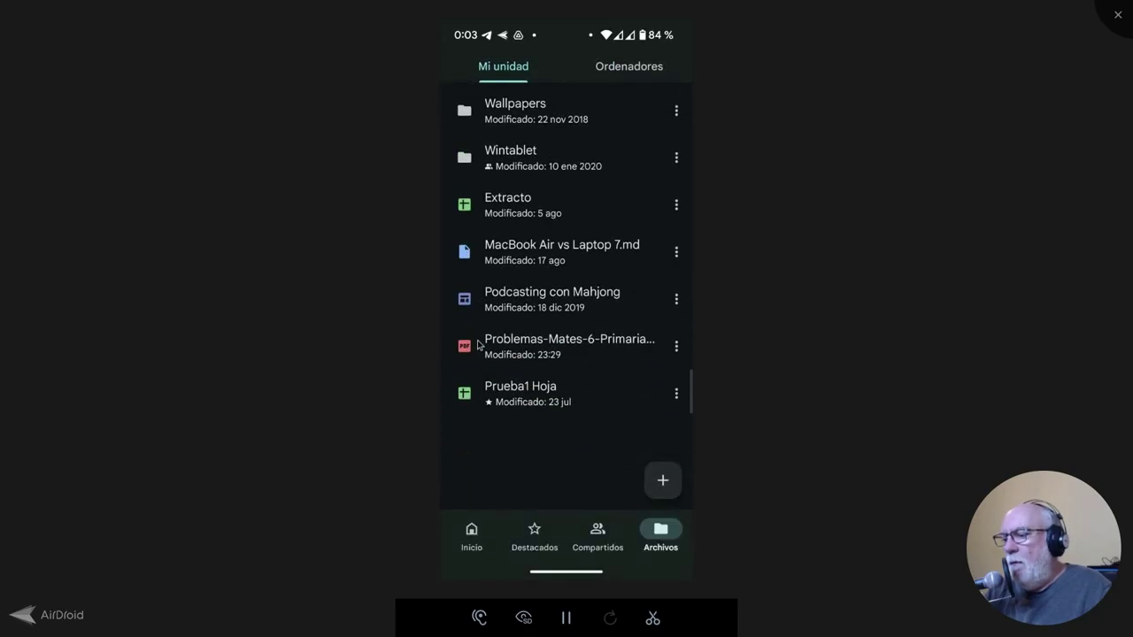
click(477, 345)
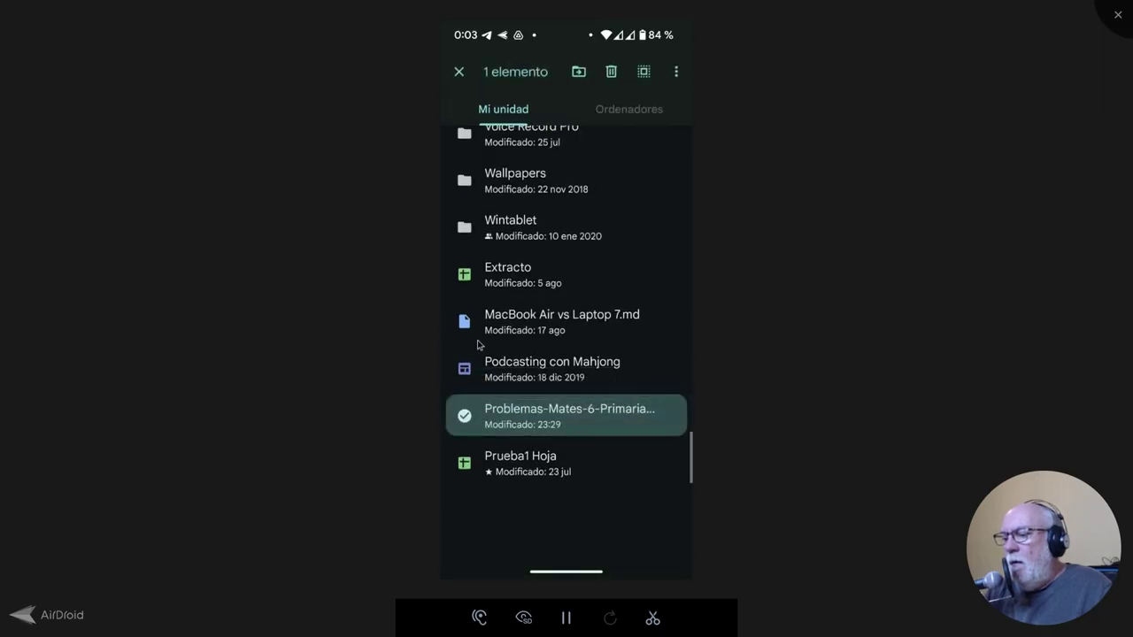
right_click(478, 344)
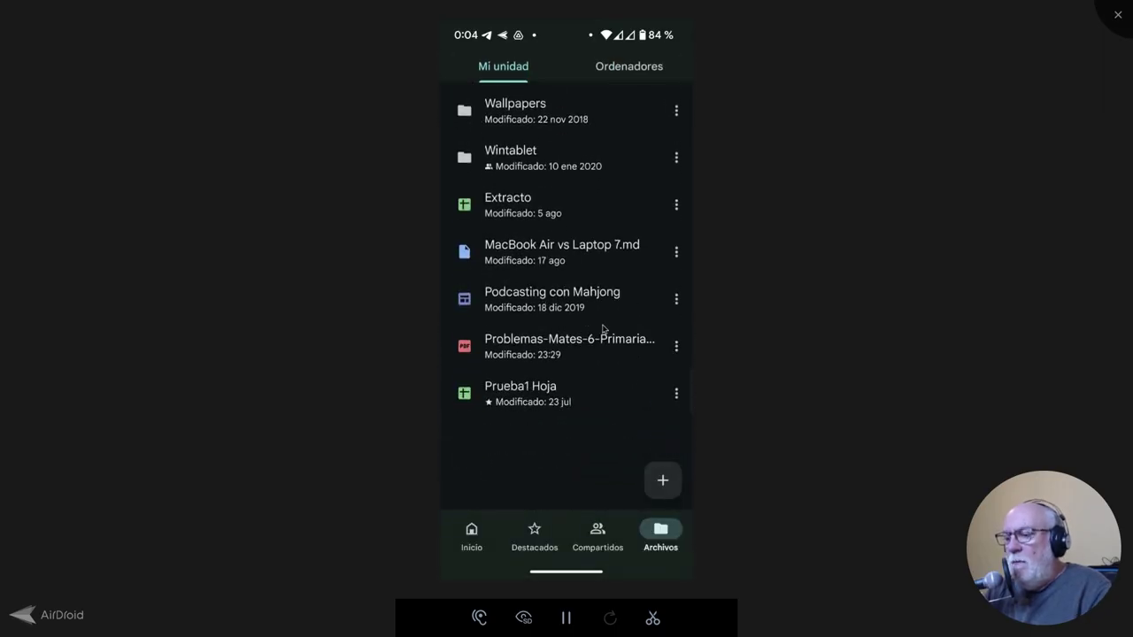
click(603, 329)
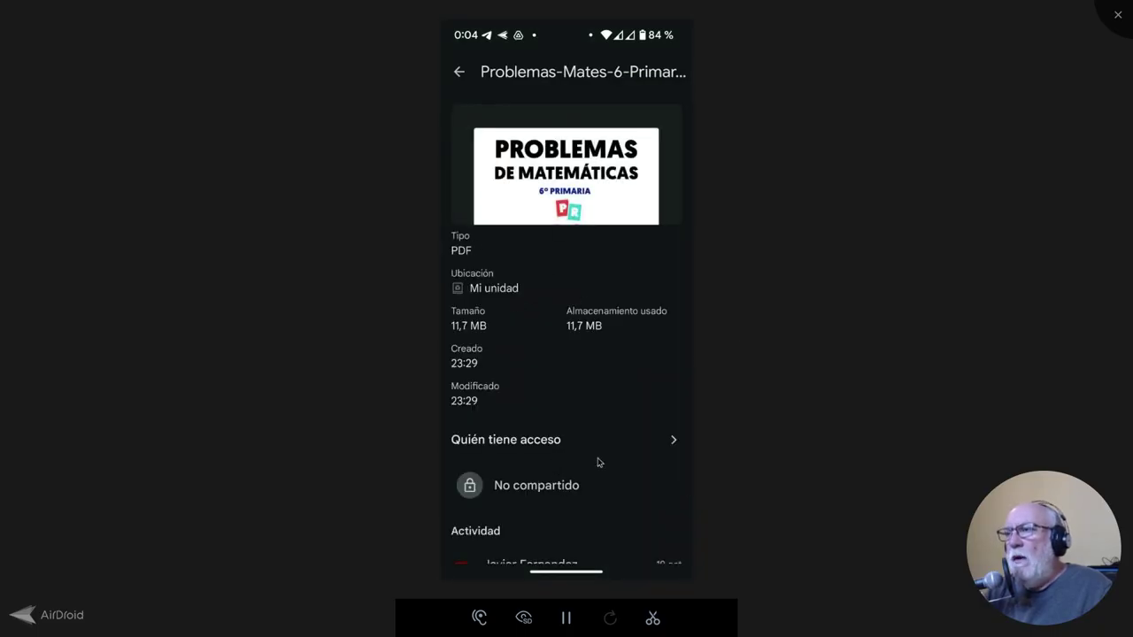
scroll(572, 494, down, 2)
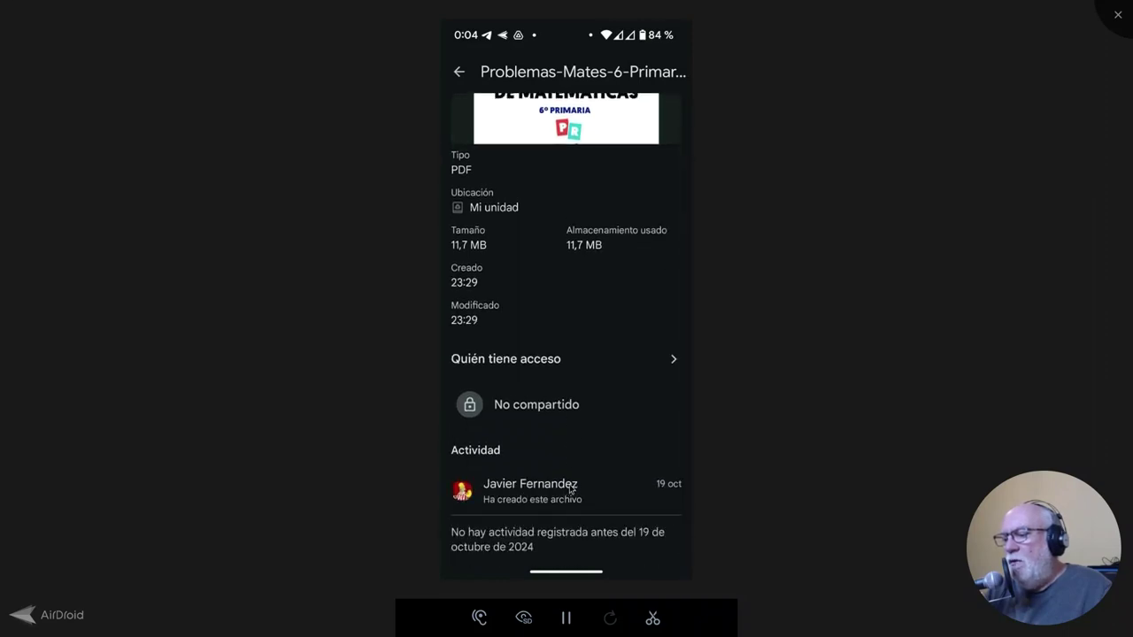
scroll(572, 491, up, 2)
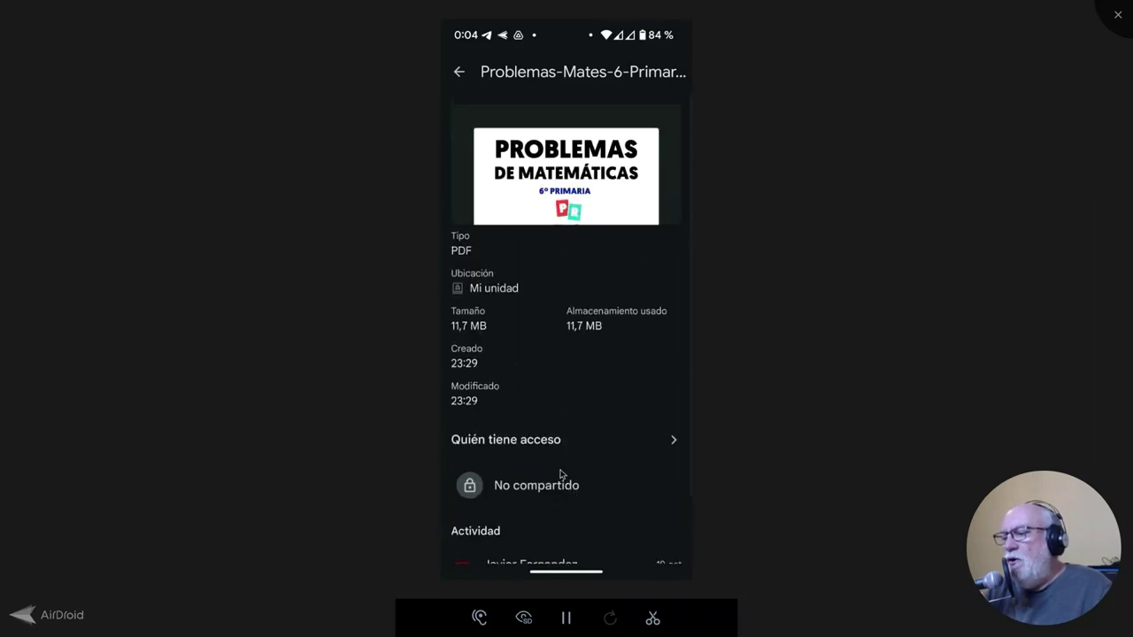
right_click(559, 475)
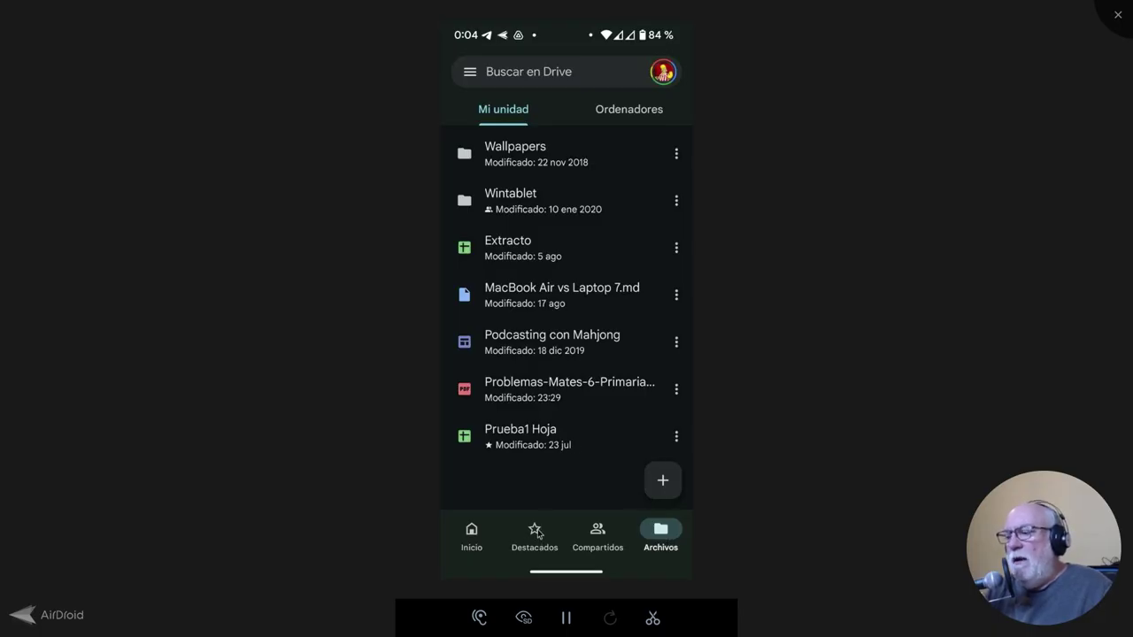
Star M10M_Llego_el_iPad.mp3 in __test, confirm it appears in Destacados, then unstar it.
click(535, 531)
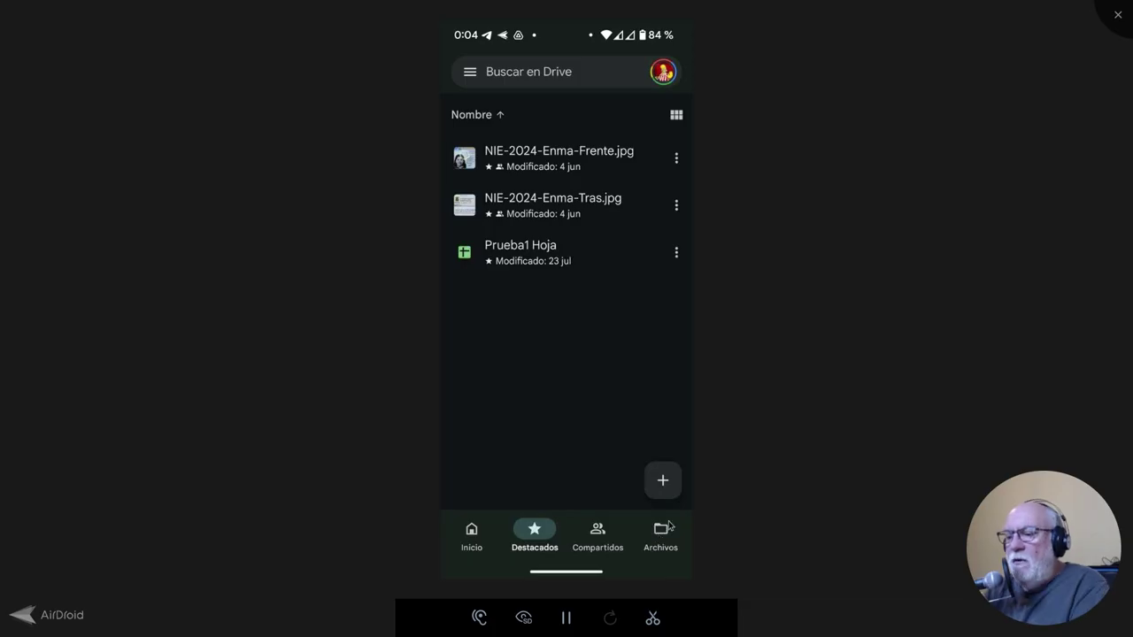
click(669, 525)
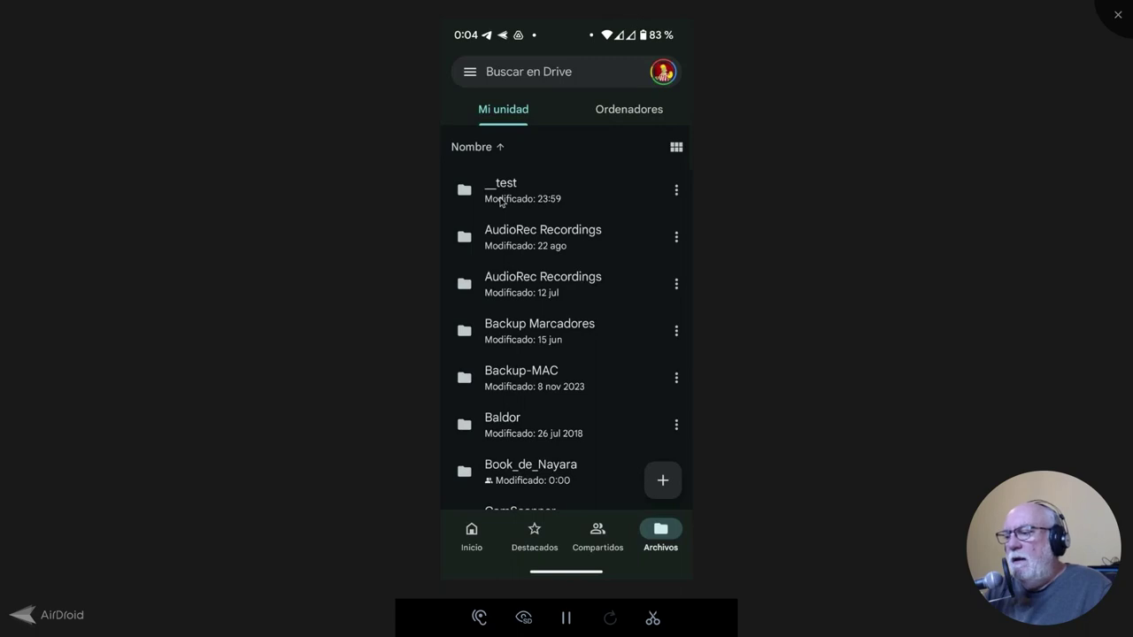
click(500, 191)
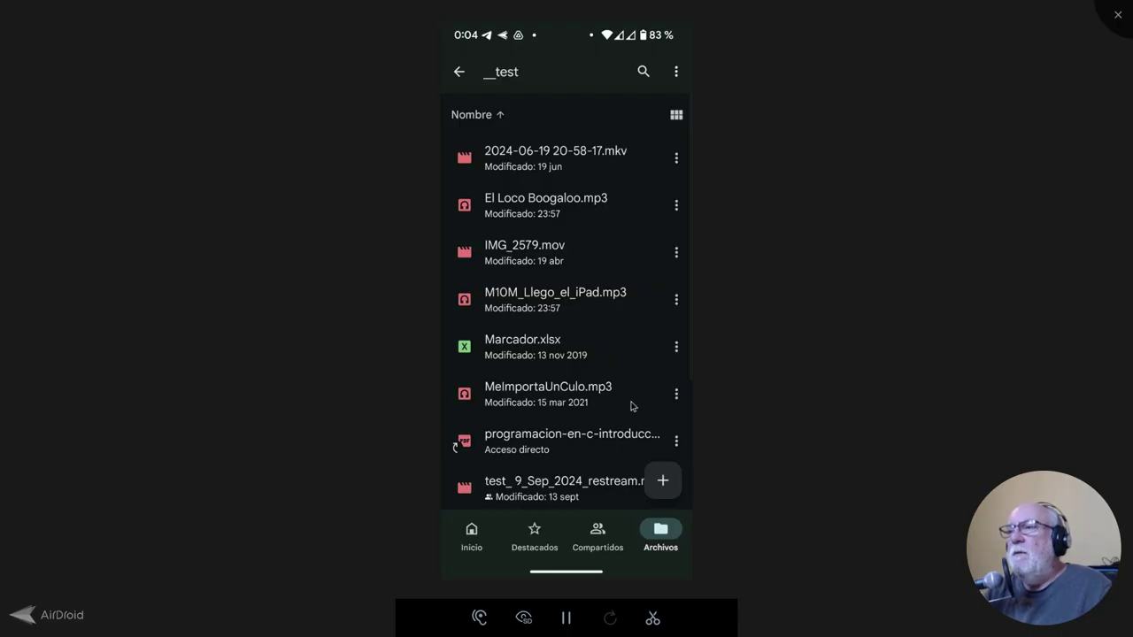
click(676, 396)
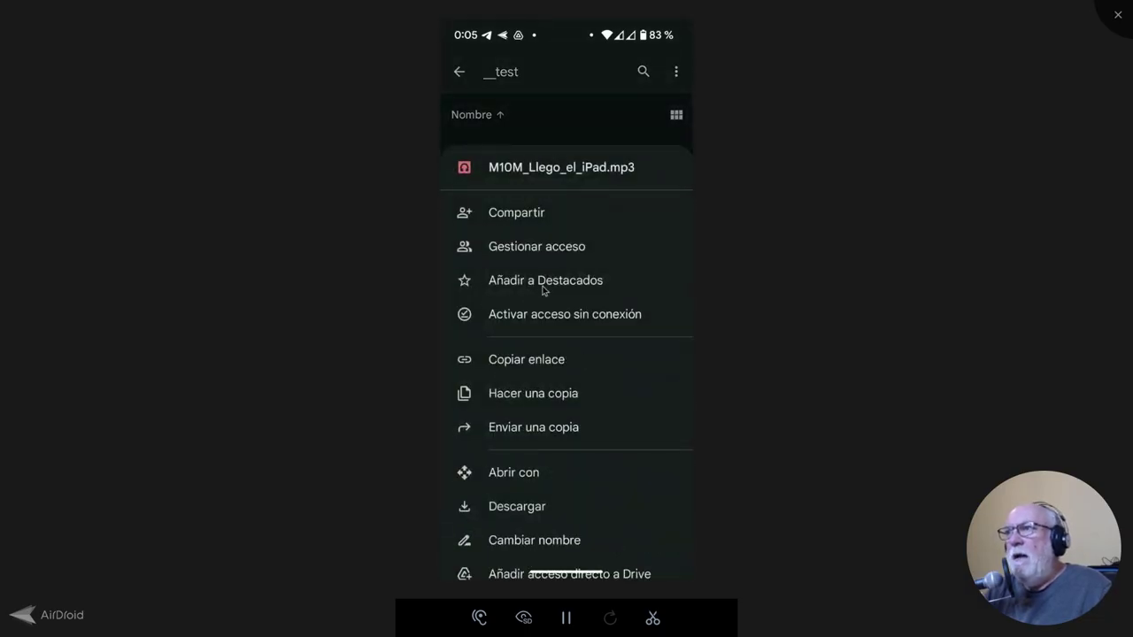
click(479, 285)
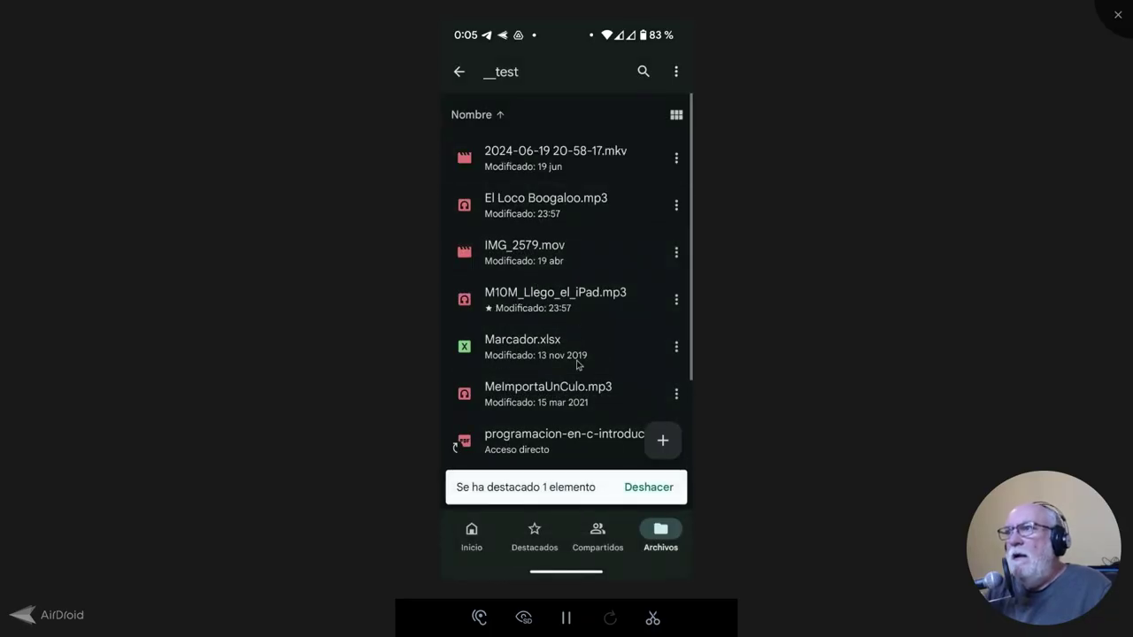
click(536, 534)
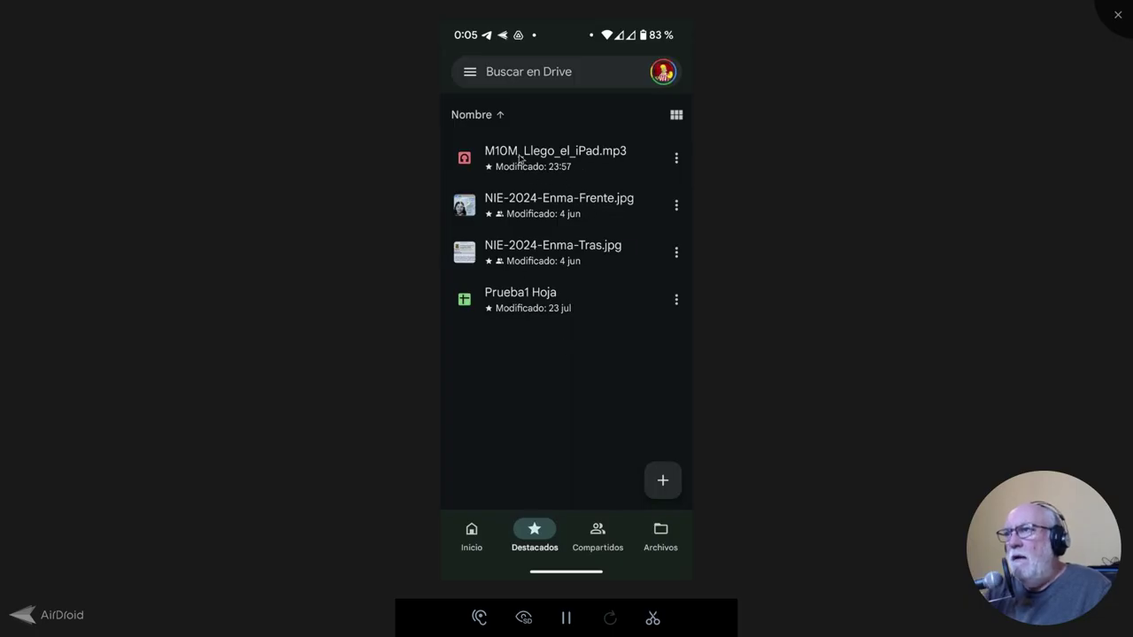
click(675, 160)
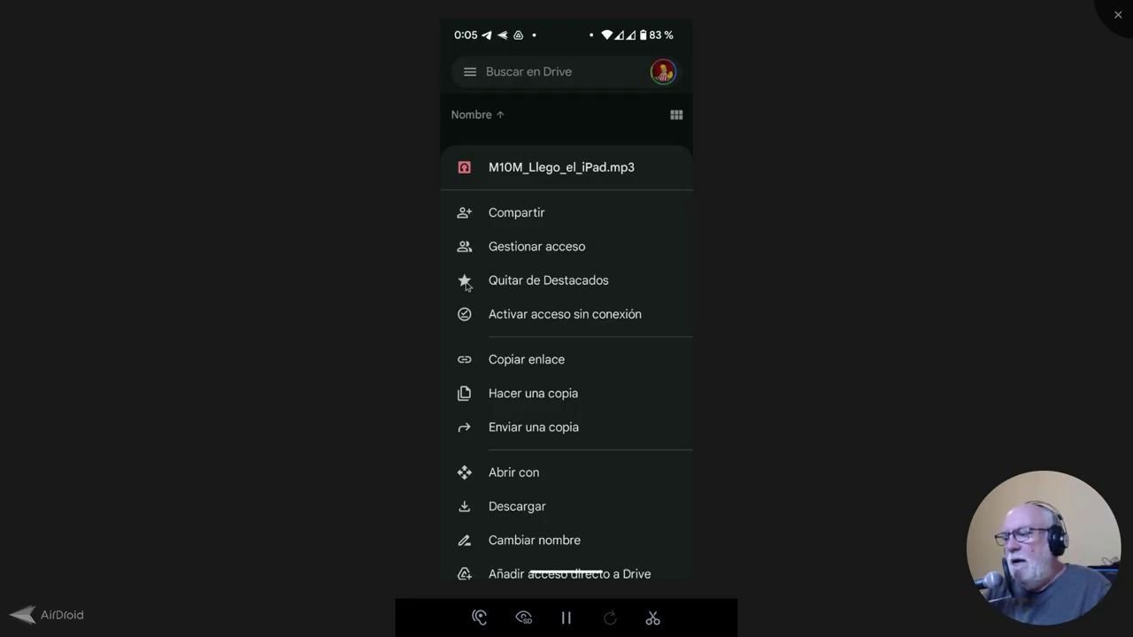
click(466, 283)
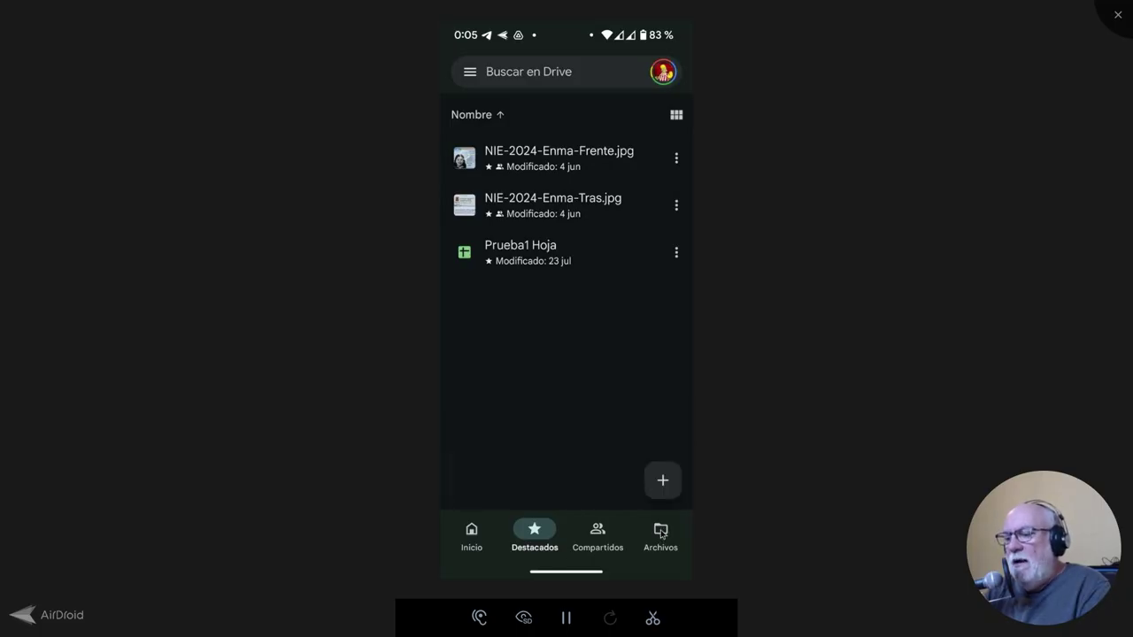
Revisit __test, return to My Drive, and show the Compartidos list.
click(660, 533)
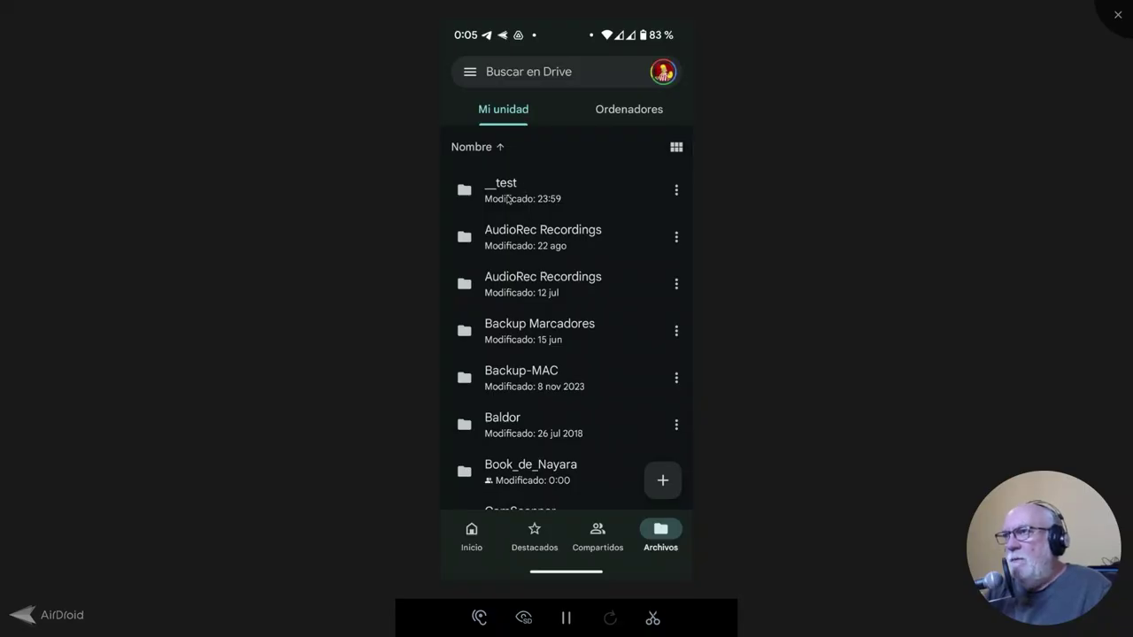
click(508, 200)
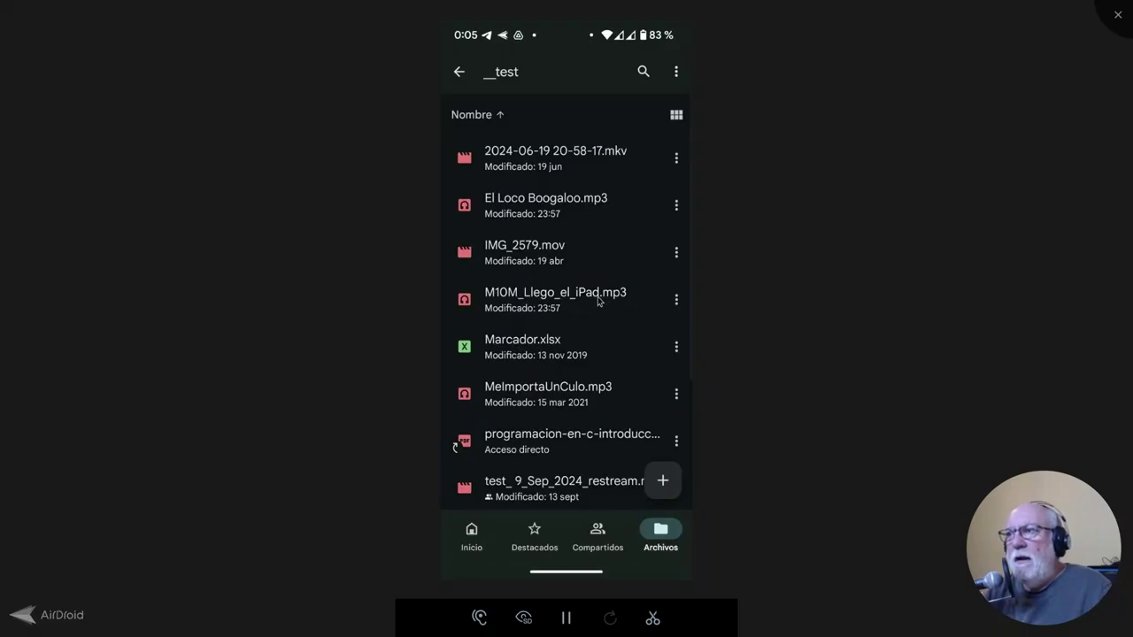
click(461, 70)
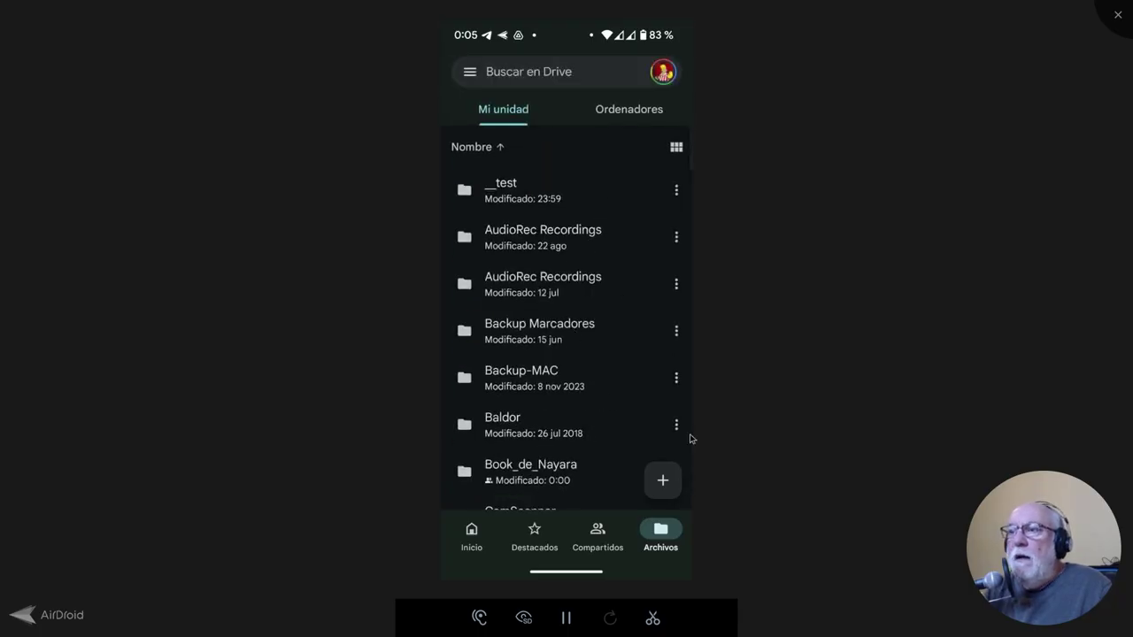
scroll(605, 488, down, 5)
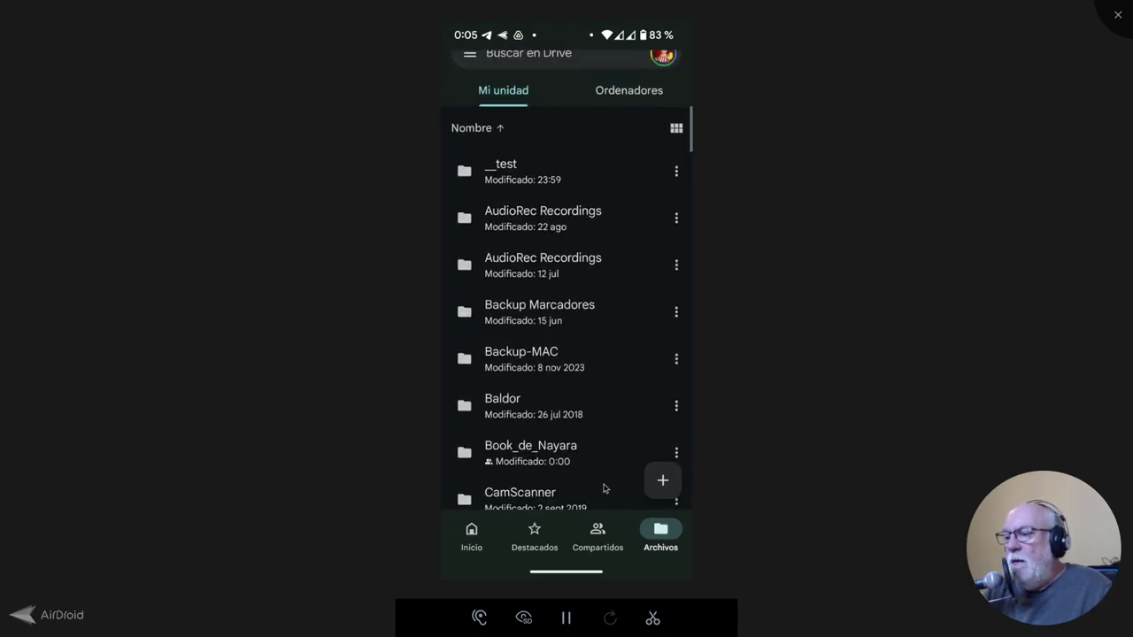
scroll(605, 488, up, 10)
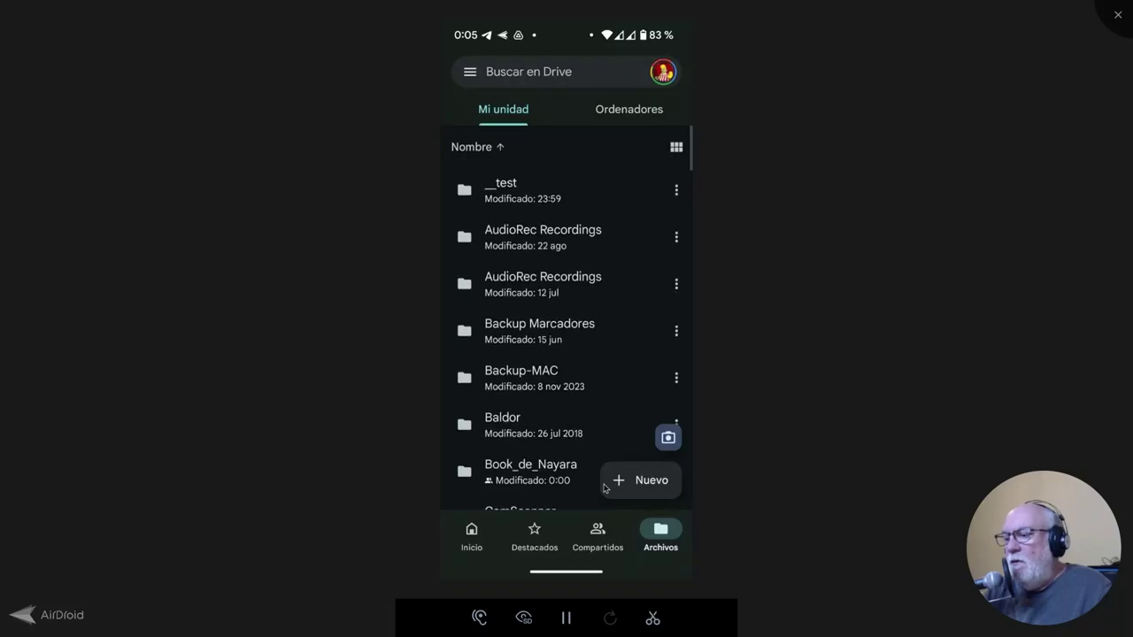
click(597, 531)
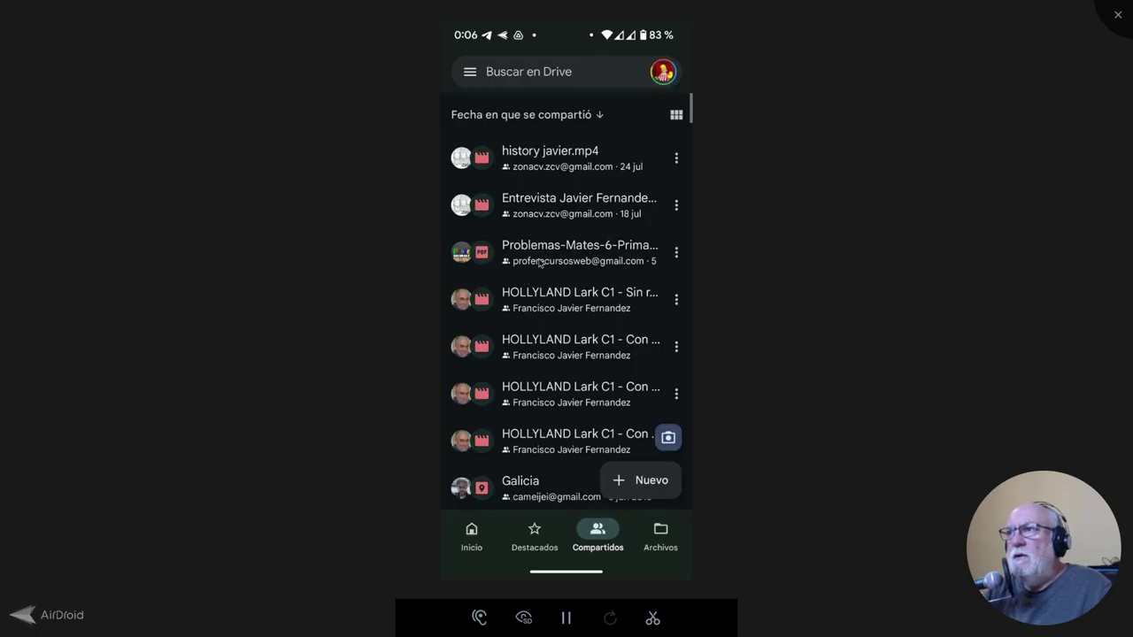
scroll(535, 285, down, 2)
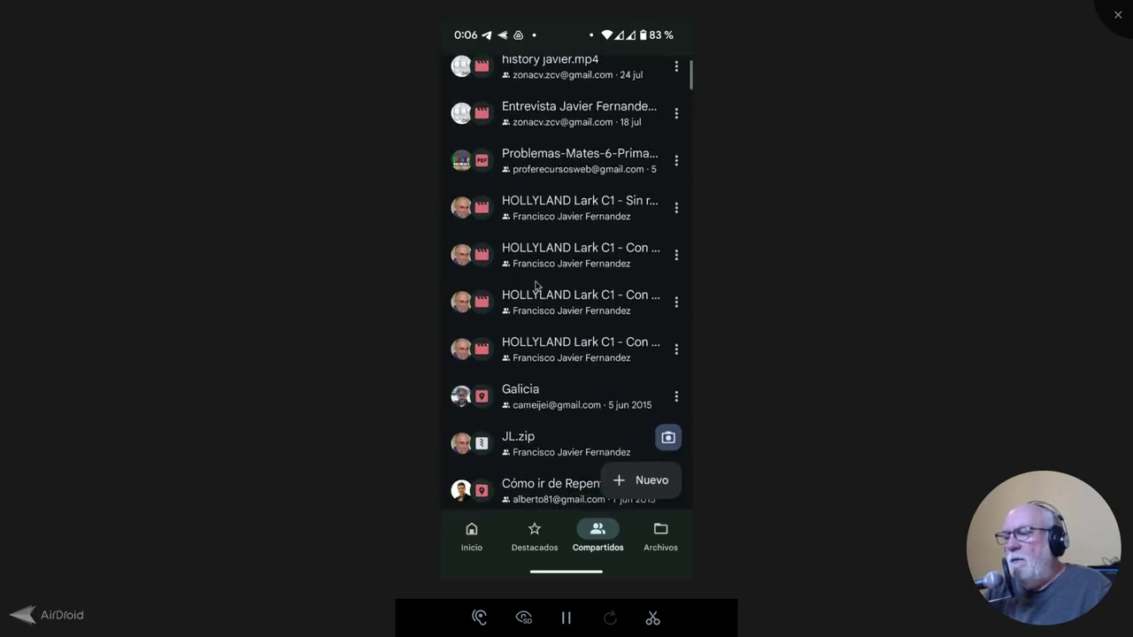
scroll(535, 285, down, 4)
scroll(535, 285, down, 4)
scroll(535, 285, down, 1)
scroll(534, 286, down, 5)
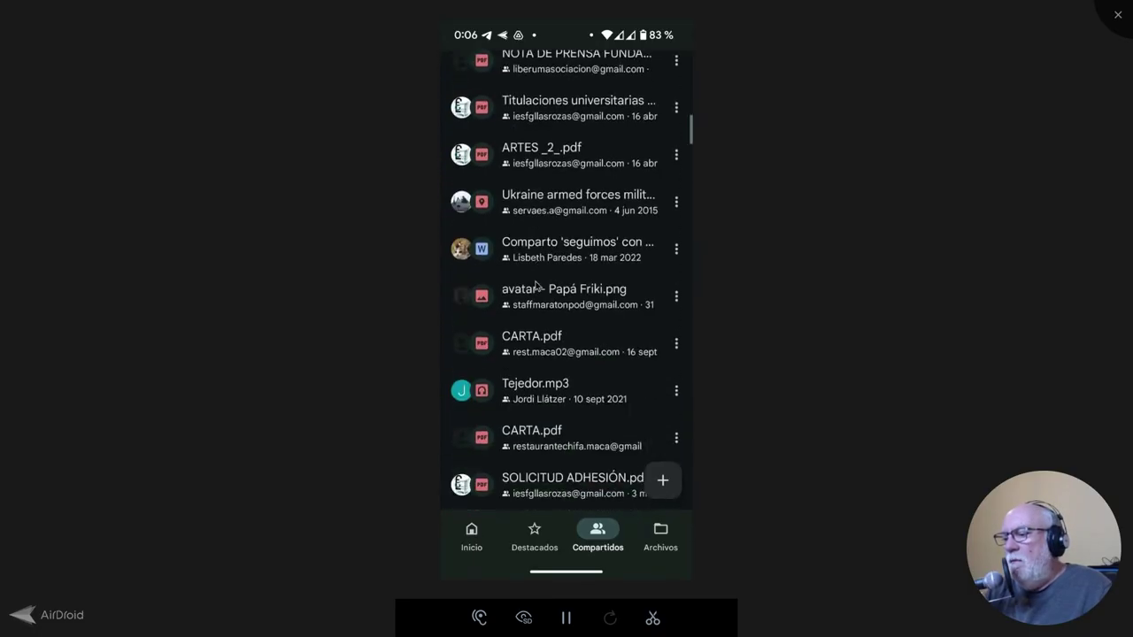
scroll(534, 285, down, 1)
scroll(534, 285, down, 5)
scroll(535, 285, down, 1)
scroll(535, 285, down, 5)
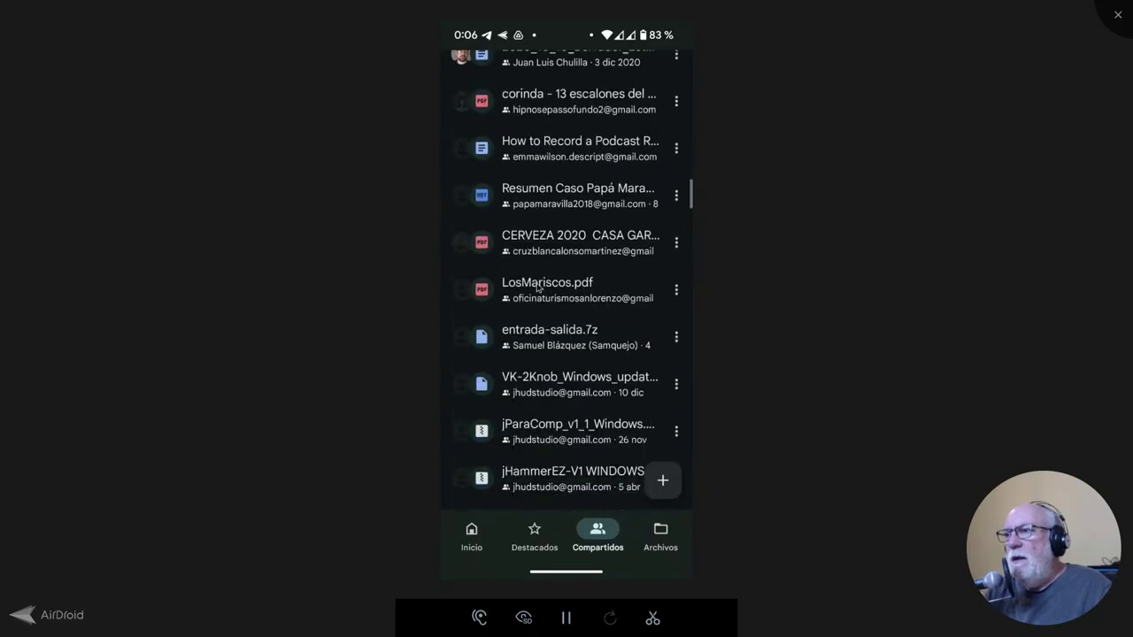
scroll(535, 285, down, 4)
scroll(535, 285, down, 4)
scroll(536, 286, down, 2)
scroll(537, 286, down, 4)
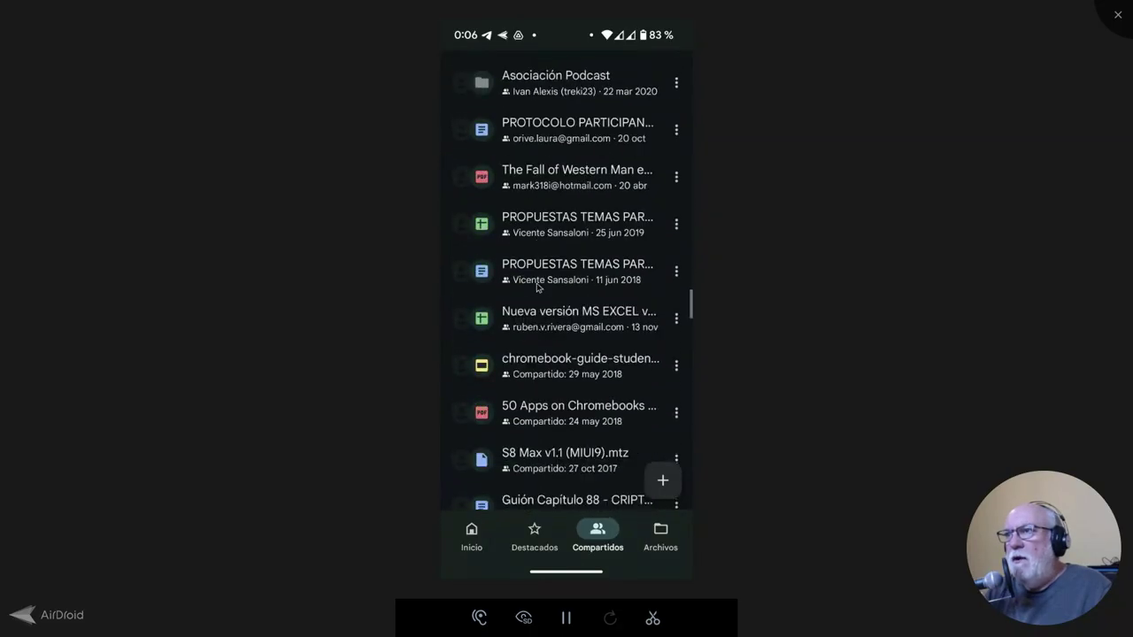
scroll(536, 286, down, 4)
scroll(536, 286, down, 4)
scroll(537, 286, down, 3)
scroll(536, 286, down, 1)
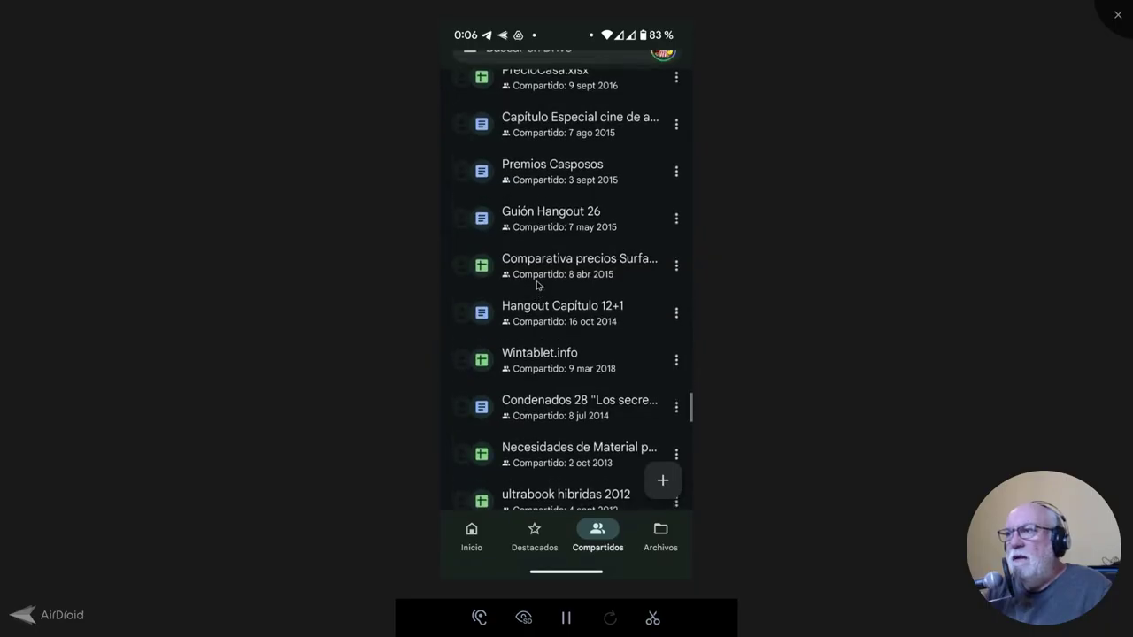
scroll(536, 286, up, 6)
scroll(536, 285, up, 5)
scroll(537, 285, down, 1)
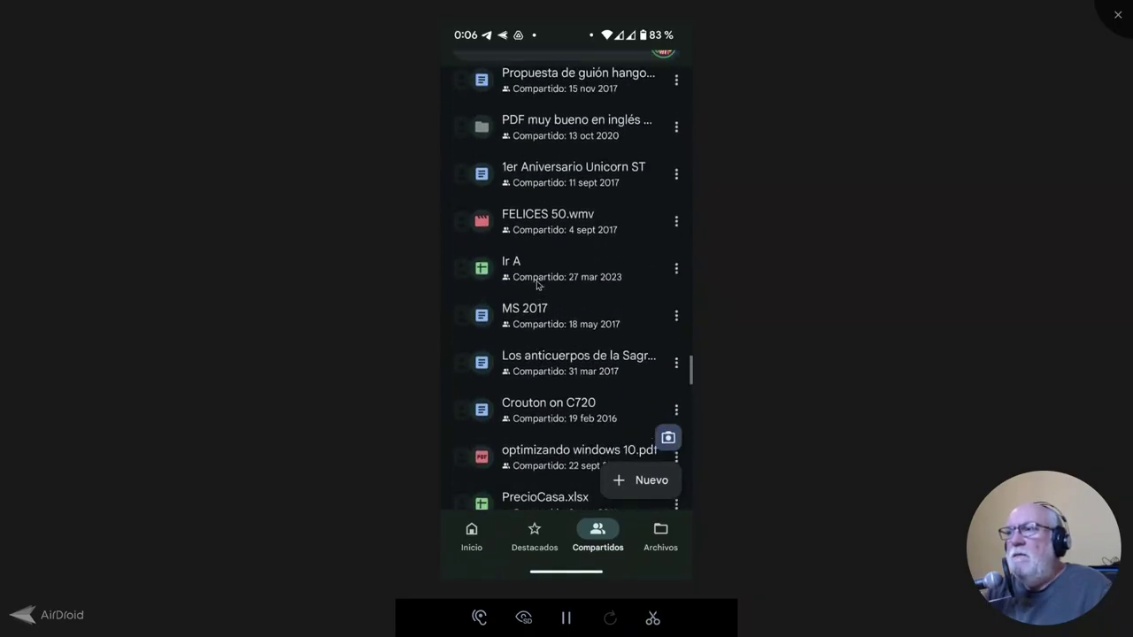
scroll(536, 285, down, 2)
scroll(536, 285, down, 3)
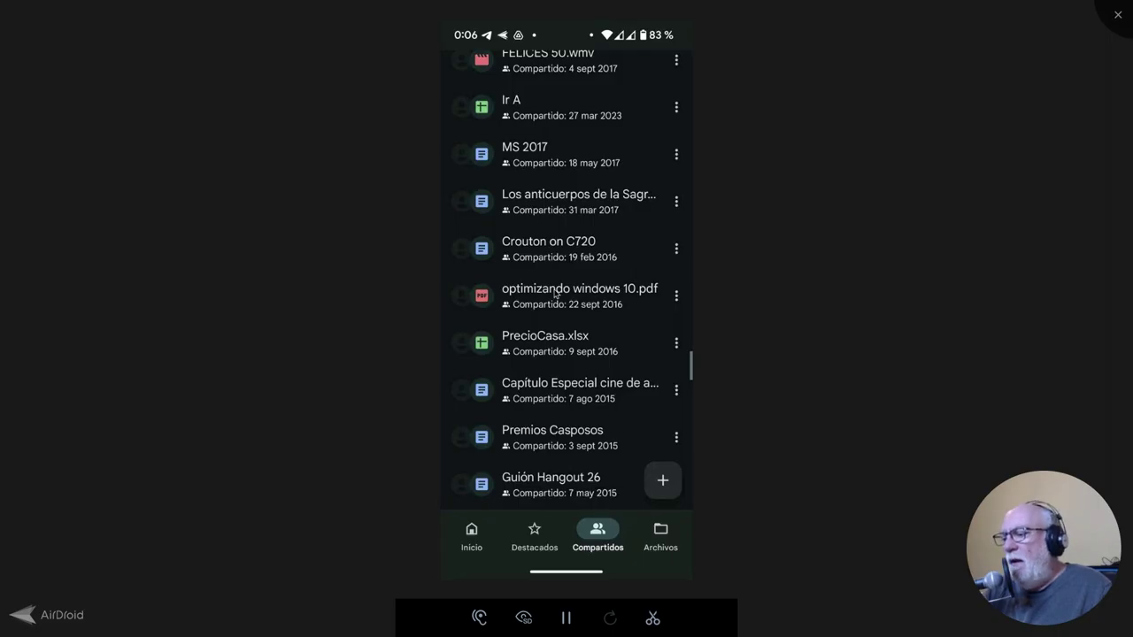
click(555, 295)
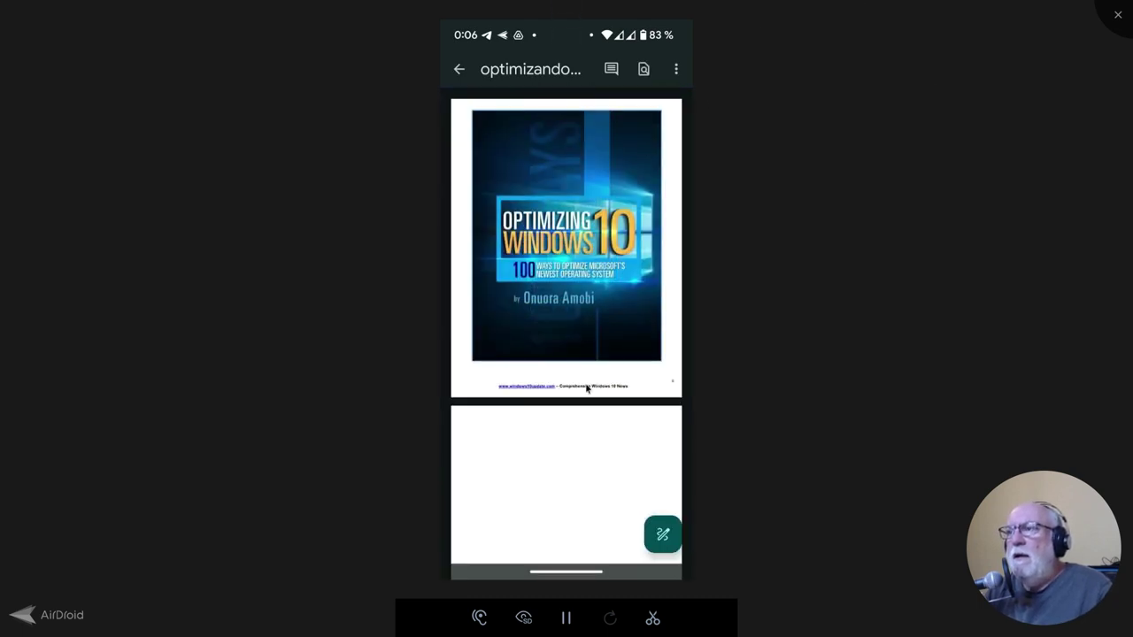
scroll(590, 352, down, 2)
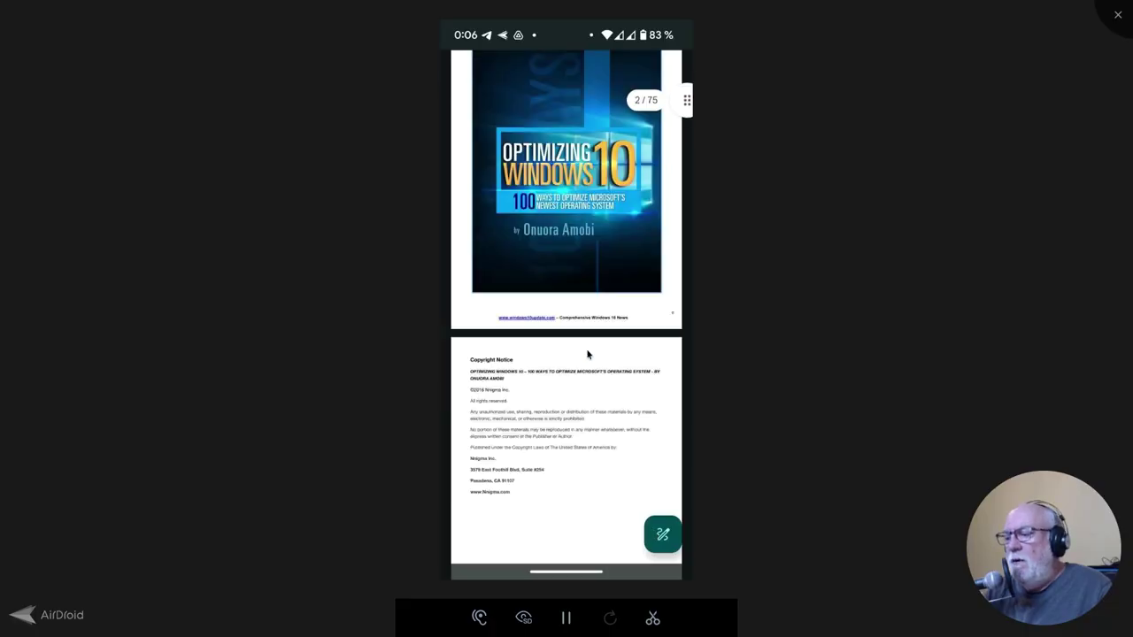
scroll(587, 357, down, 5)
scroll(620, 469, down, 3)
scroll(625, 504, down, 1)
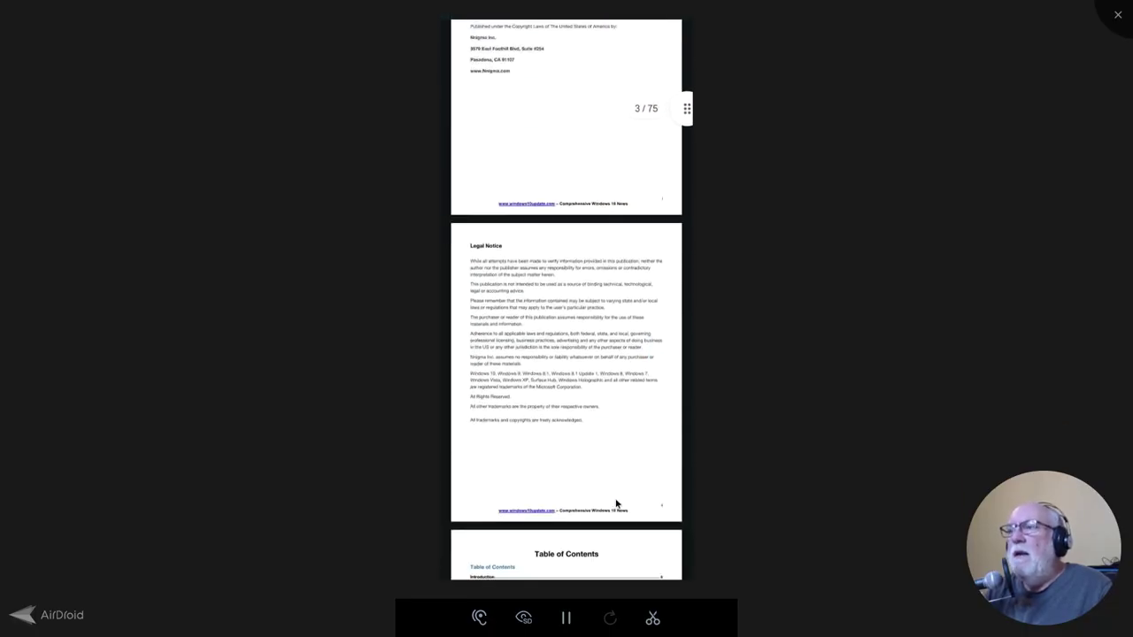
scroll(650, 537, up, 5)
scroll(651, 537, up, 4)
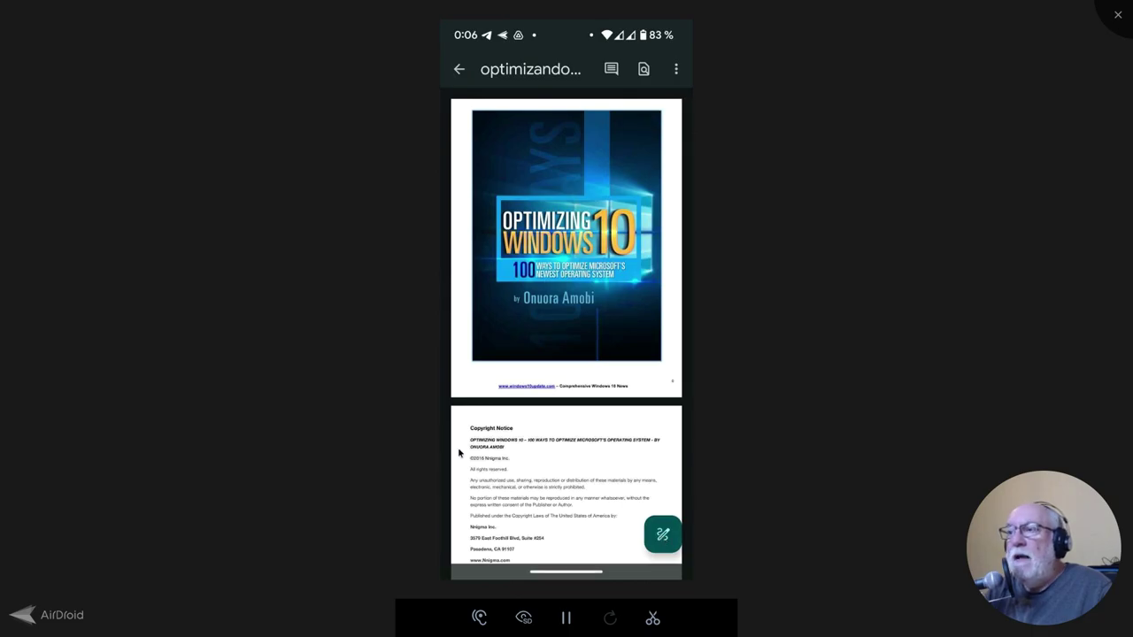
scroll(580, 504, down, 3)
scroll(566, 483, down, 8)
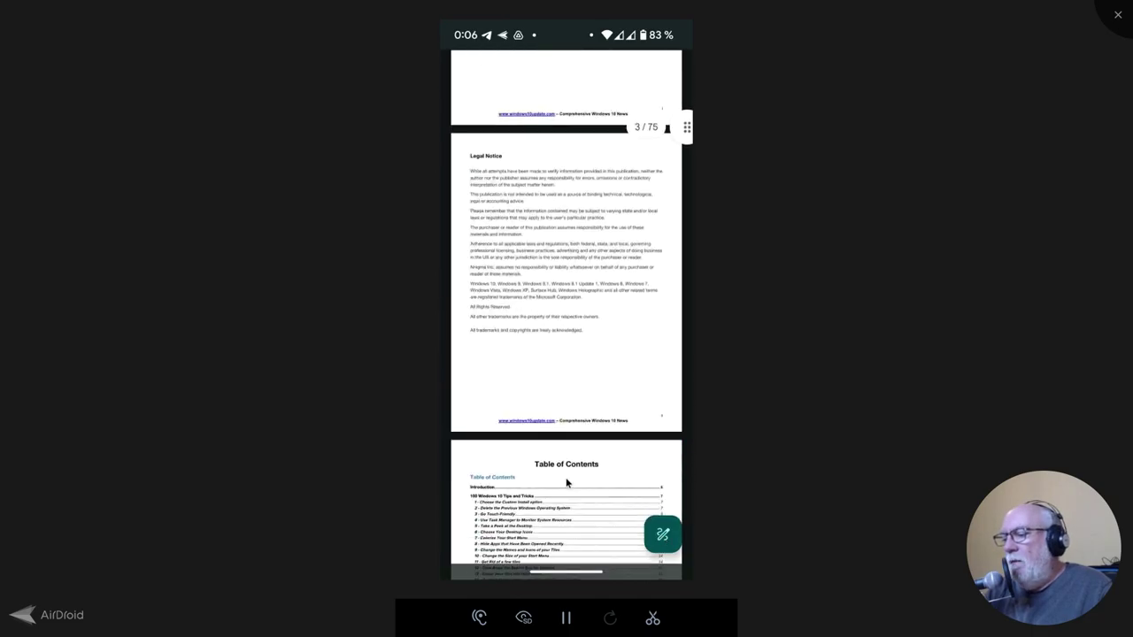
scroll(567, 482, down, 4)
scroll(567, 482, down, 3)
scroll(567, 482, down, 5)
scroll(566, 482, down, 3)
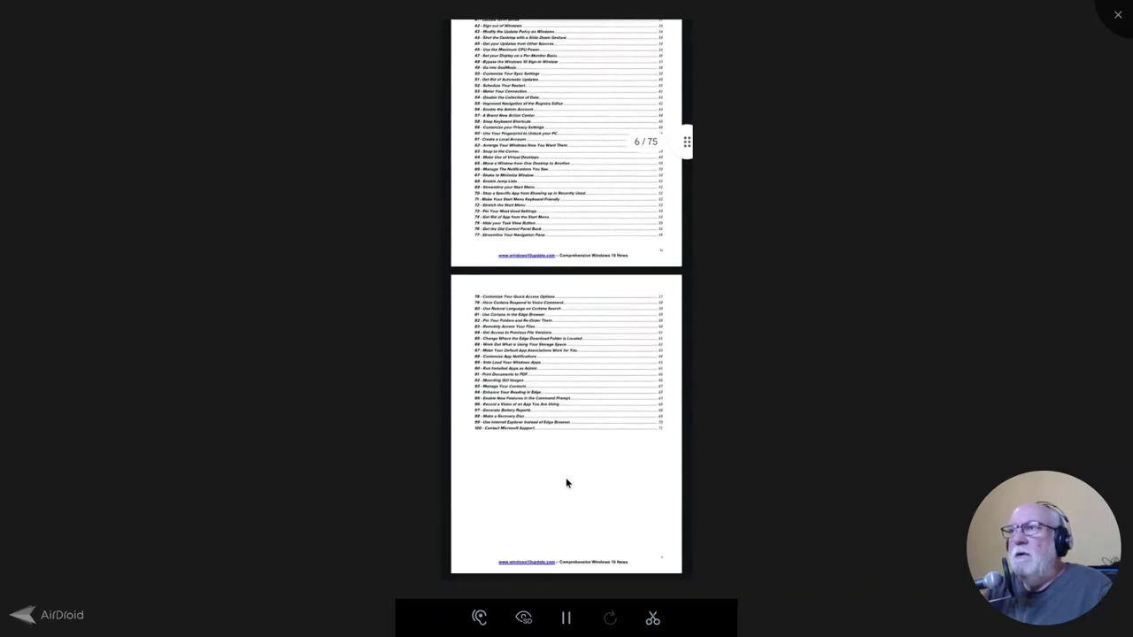
scroll(566, 482, up, 8)
scroll(567, 482, up, 10)
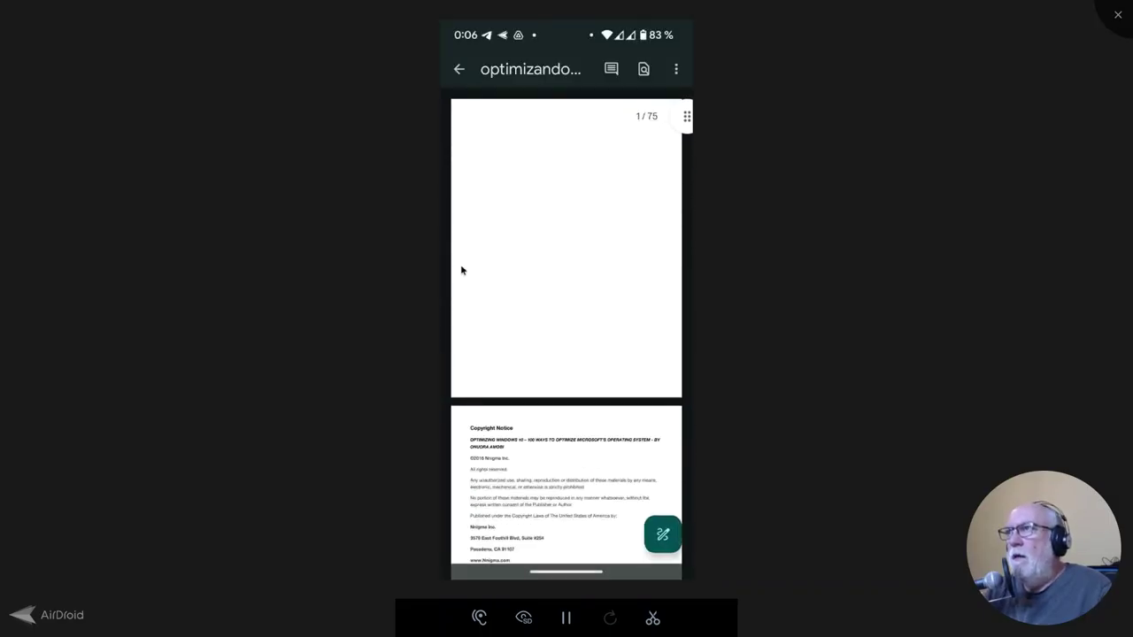
Close the shared PDF, scroll back up Compartidos, and return to Mi unidad's + Nuevo choices.
right_click(462, 234)
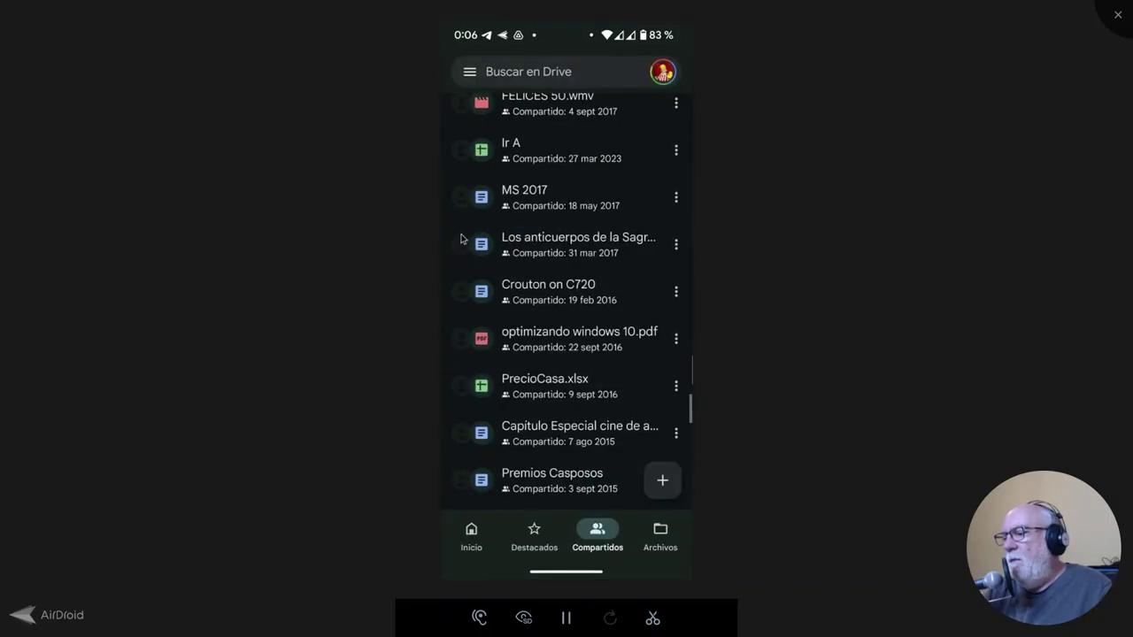
scroll(567, 306, up, 5)
scroll(553, 292, up, 5)
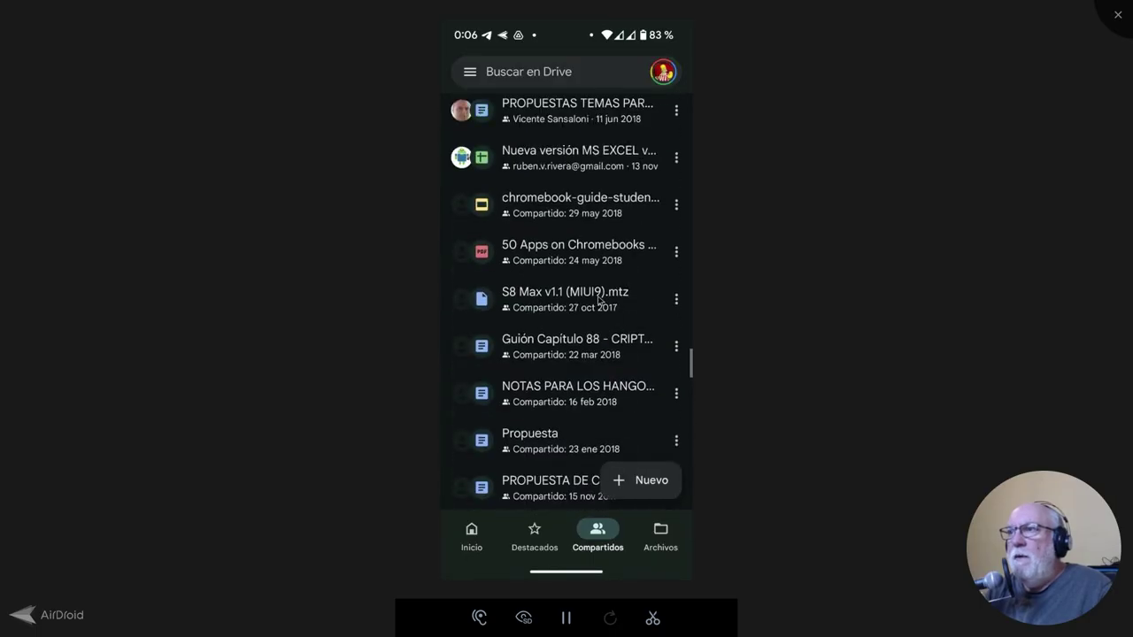
scroll(542, 284, up, 1)
scroll(537, 281, up, 5)
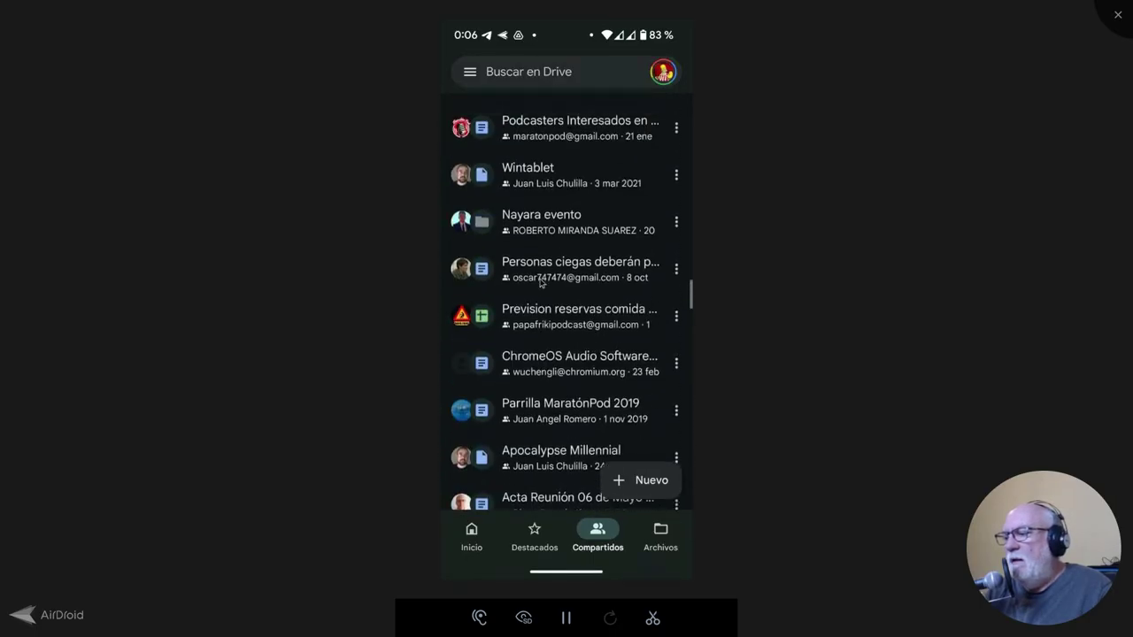
scroll(537, 281, up, 2)
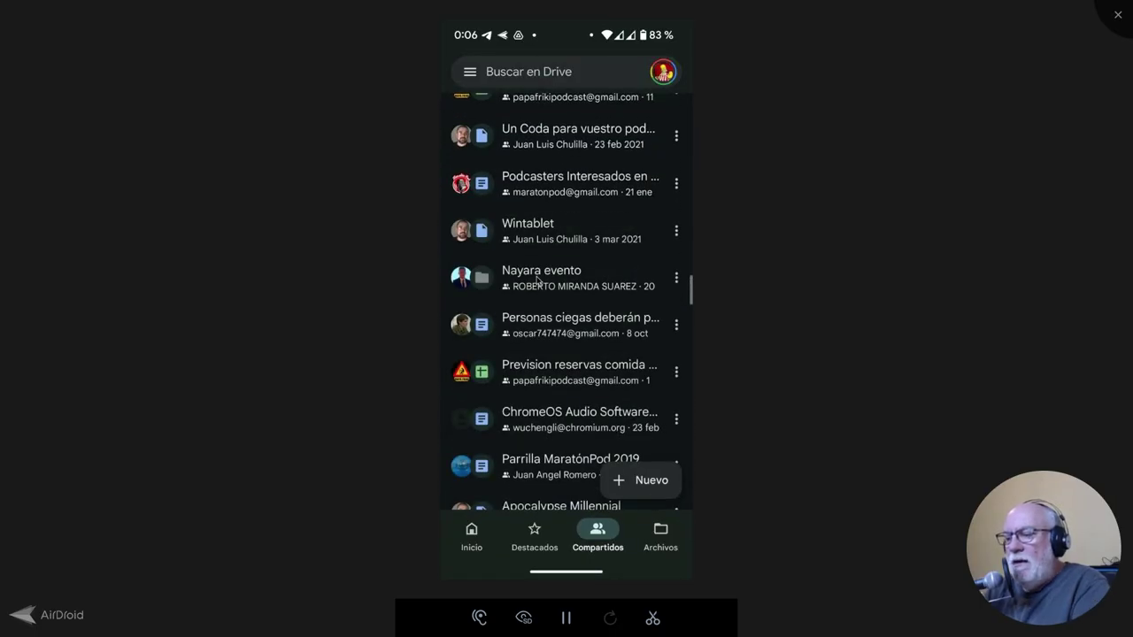
key(Escape)
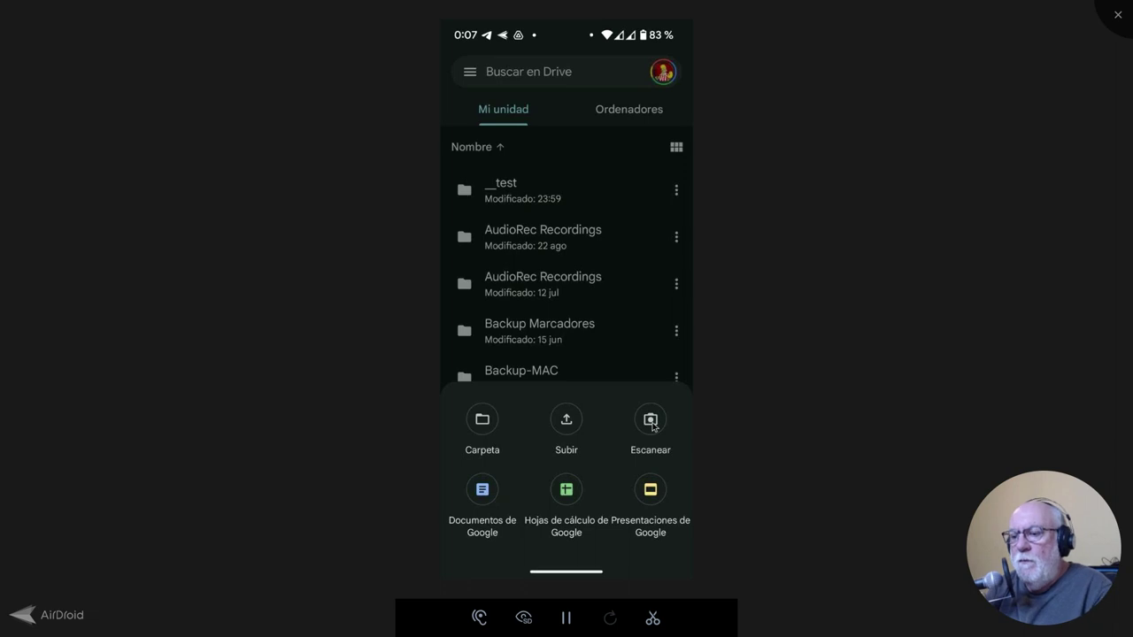
Capture the paper page with Escanear and set its save location to the Digi folder.
click(652, 423)
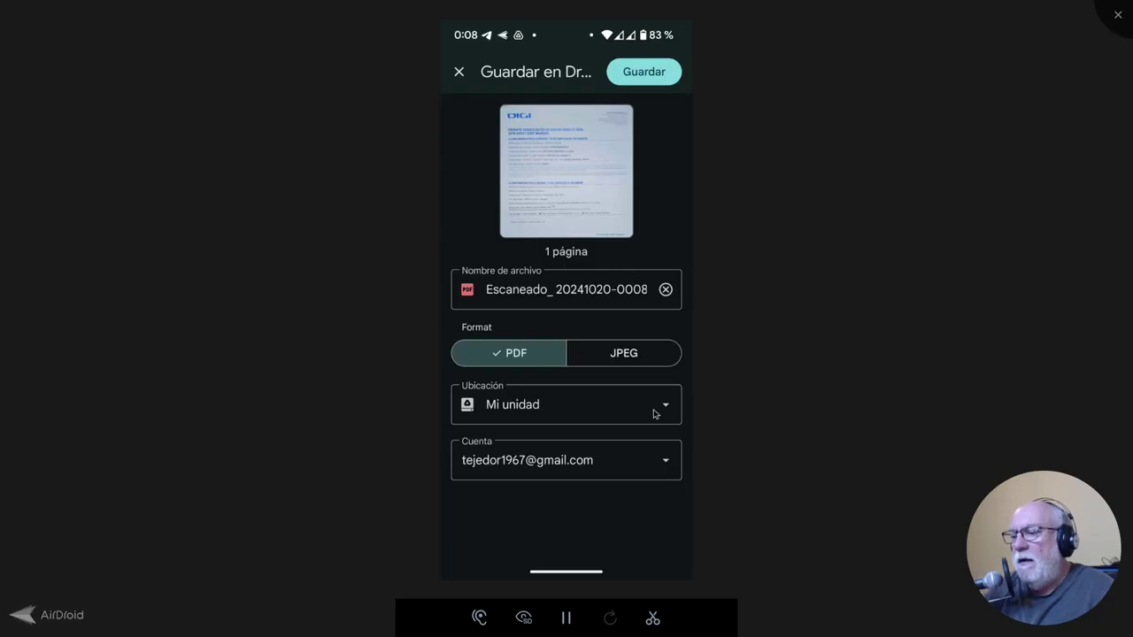
click(654, 413)
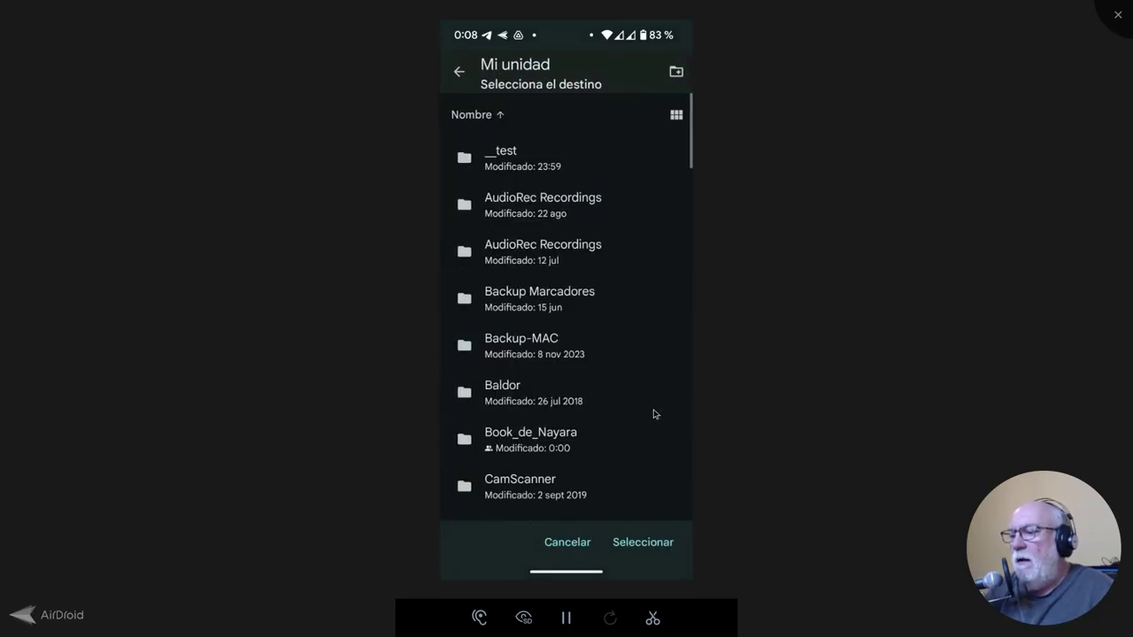
scroll(654, 414, down, 5)
scroll(654, 413, down, 3)
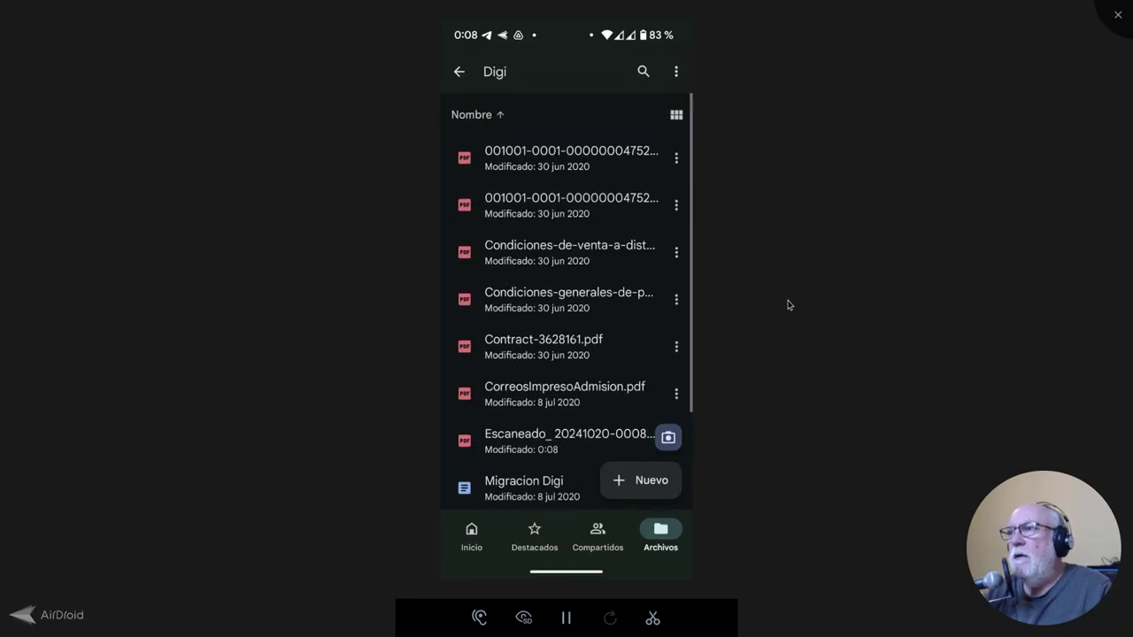
Open the options for Escaneado_20241020-0008.pdf and choose to move it to the trash.
scroll(611, 359, down, 2)
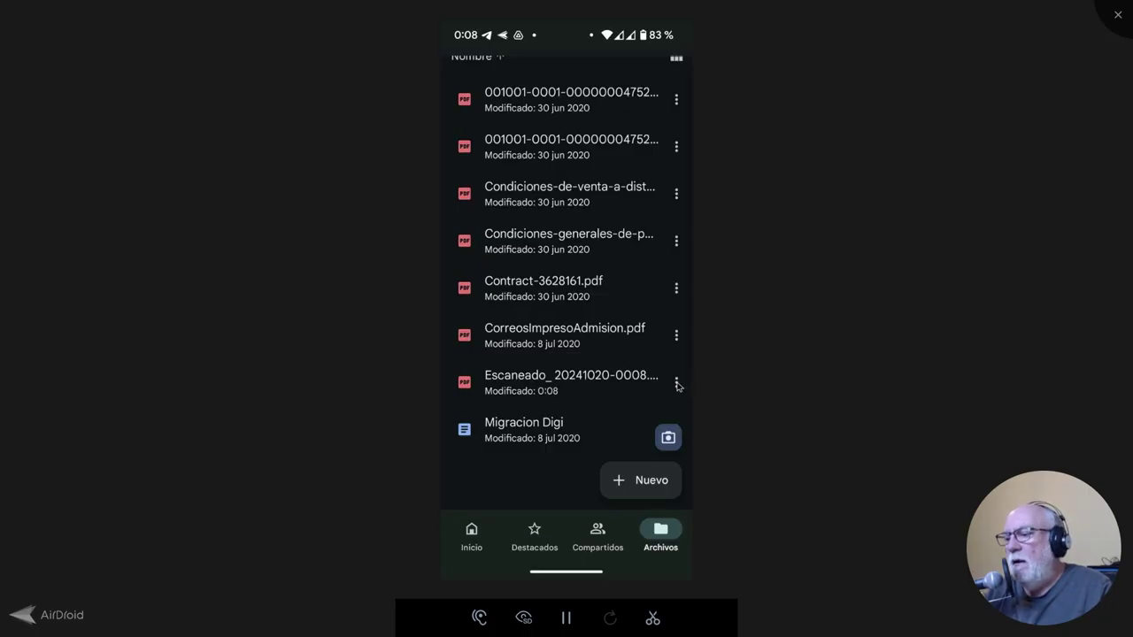
click(677, 382)
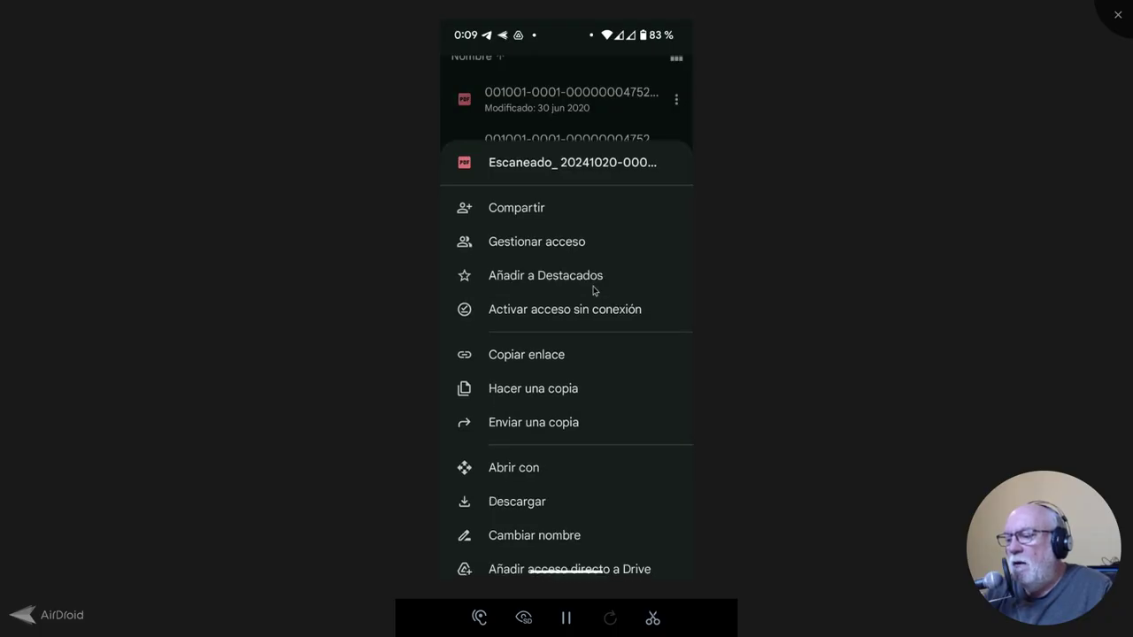
scroll(593, 291, down, 2)
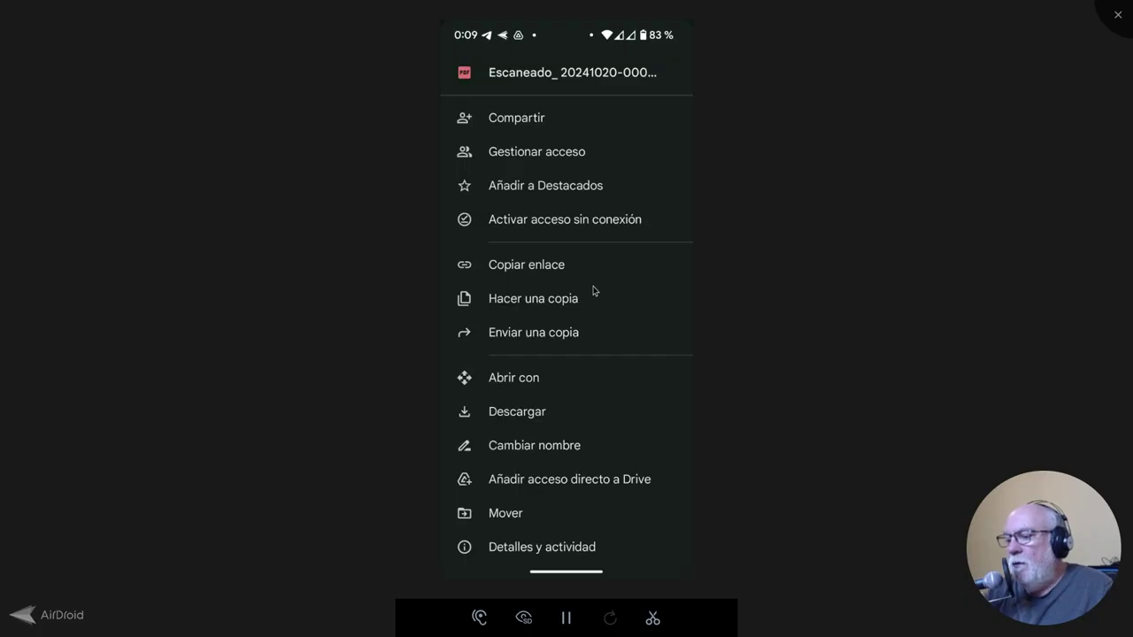
scroll(594, 291, up, 2)
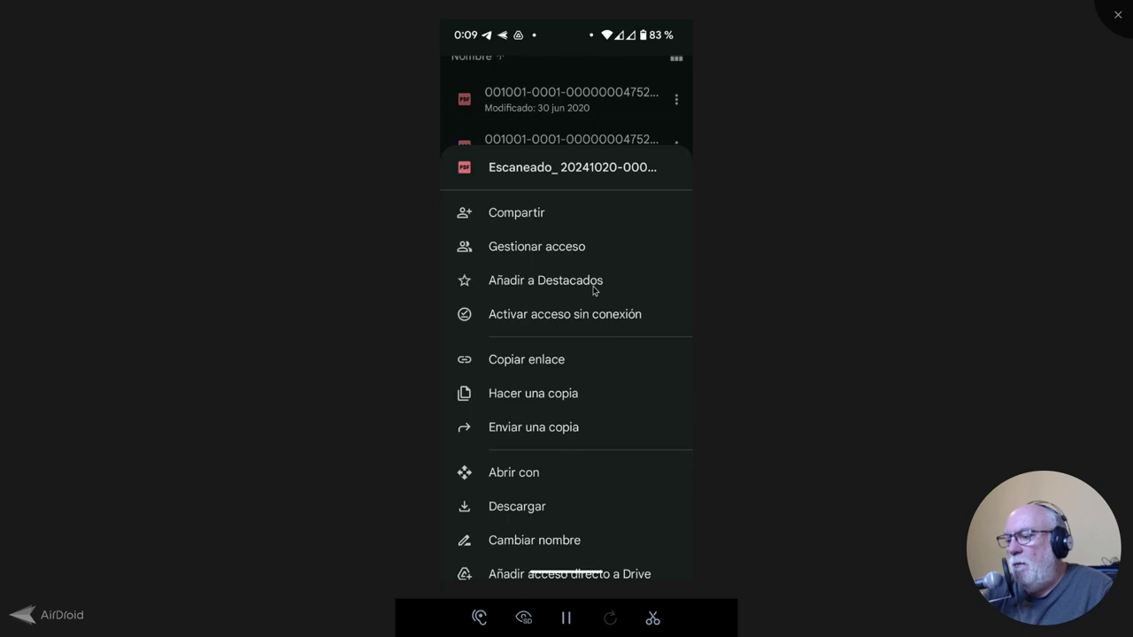
scroll(593, 290, down, 2)
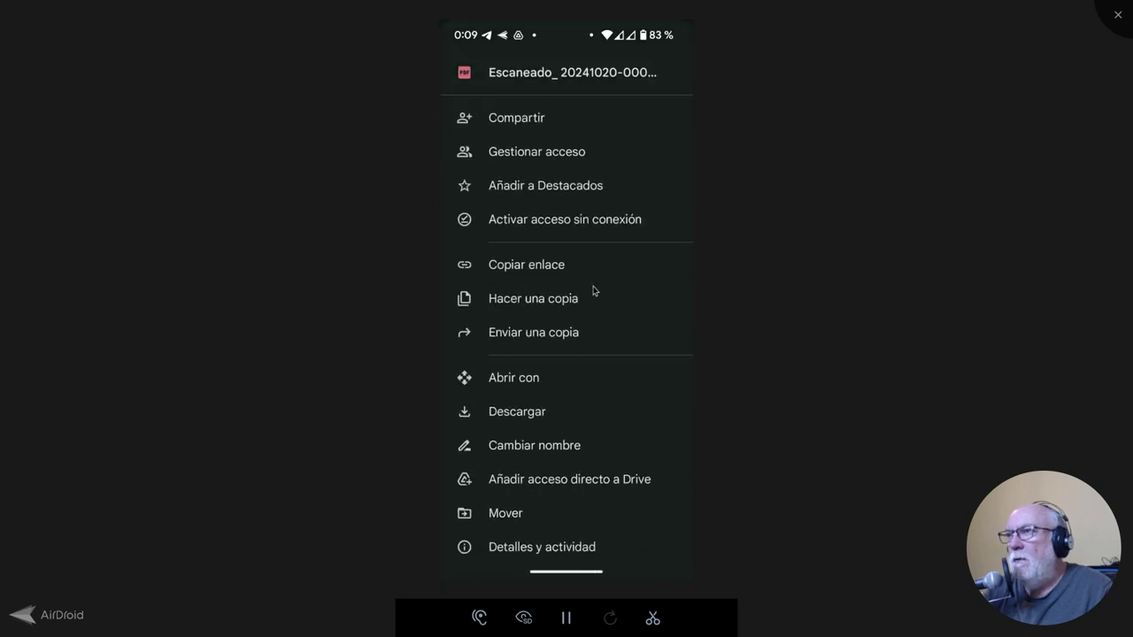
scroll(593, 290, up, 2)
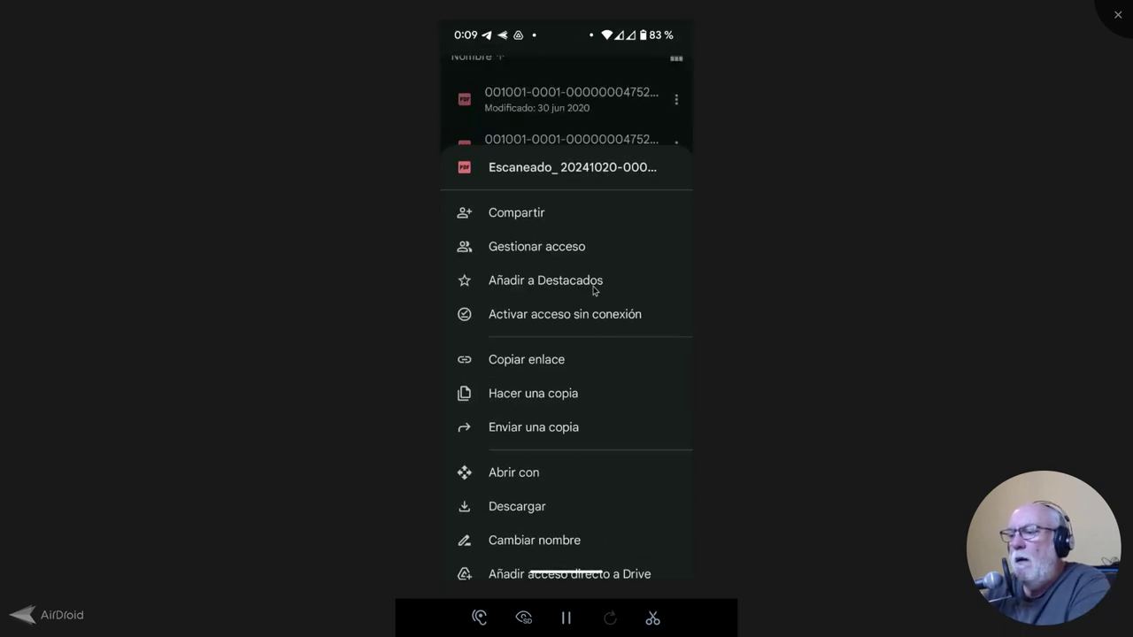
right_click(594, 291)
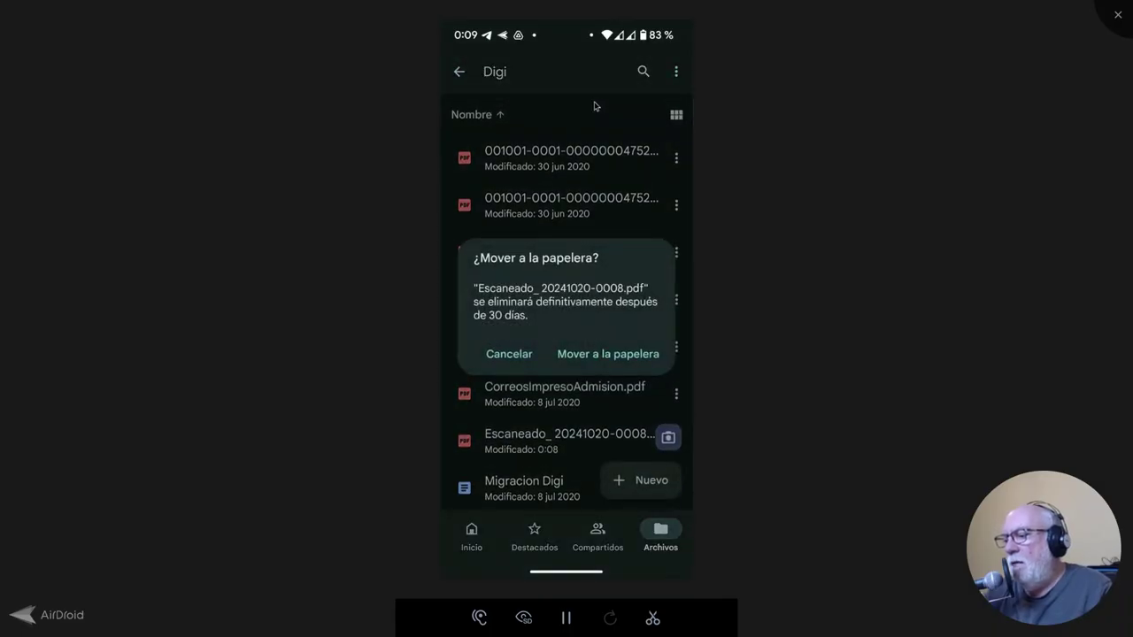
Confirm moving Escaneado_20241020-0008.pdf to the trash.
click(579, 355)
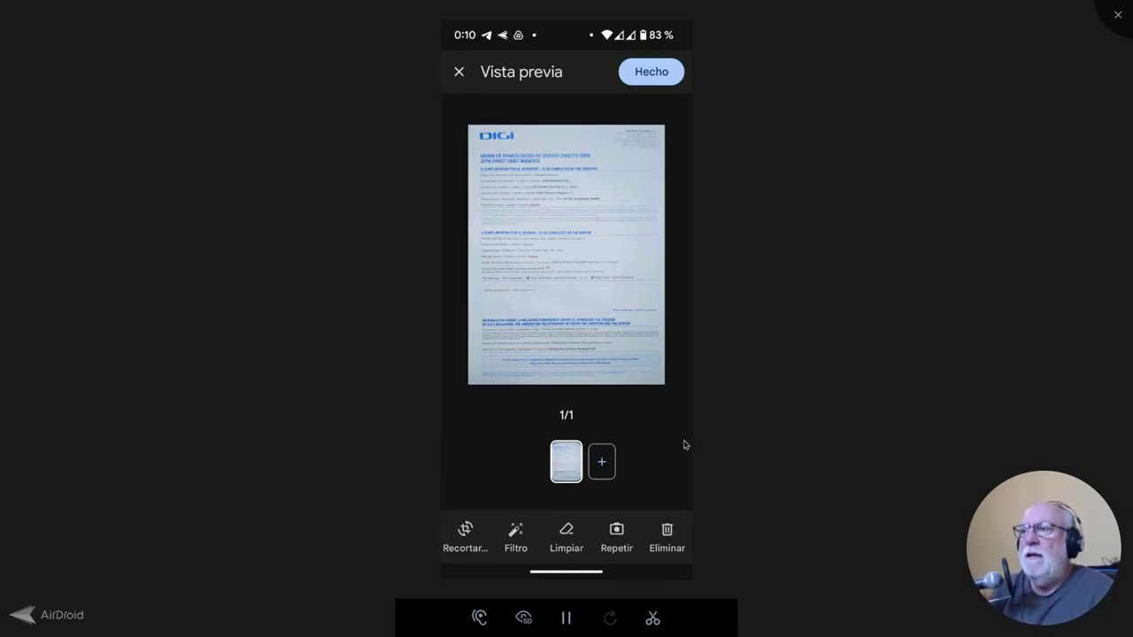
Fit the new DIGI scan's top-right crop corner onto the paper's corner.
click(601, 463)
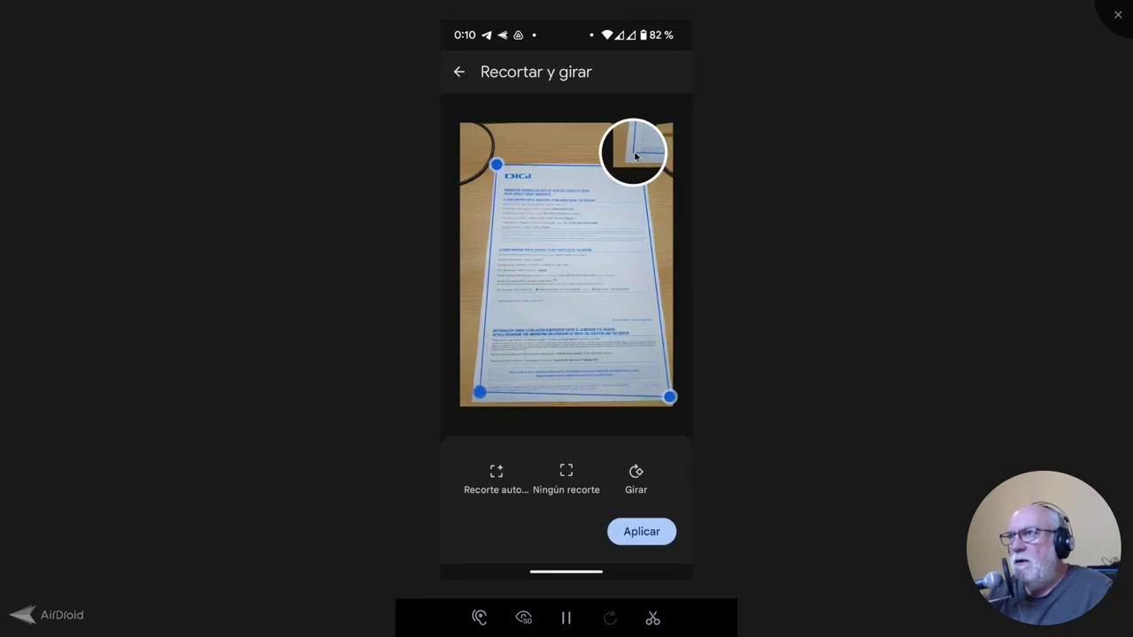
drag(634, 167, 641, 166)
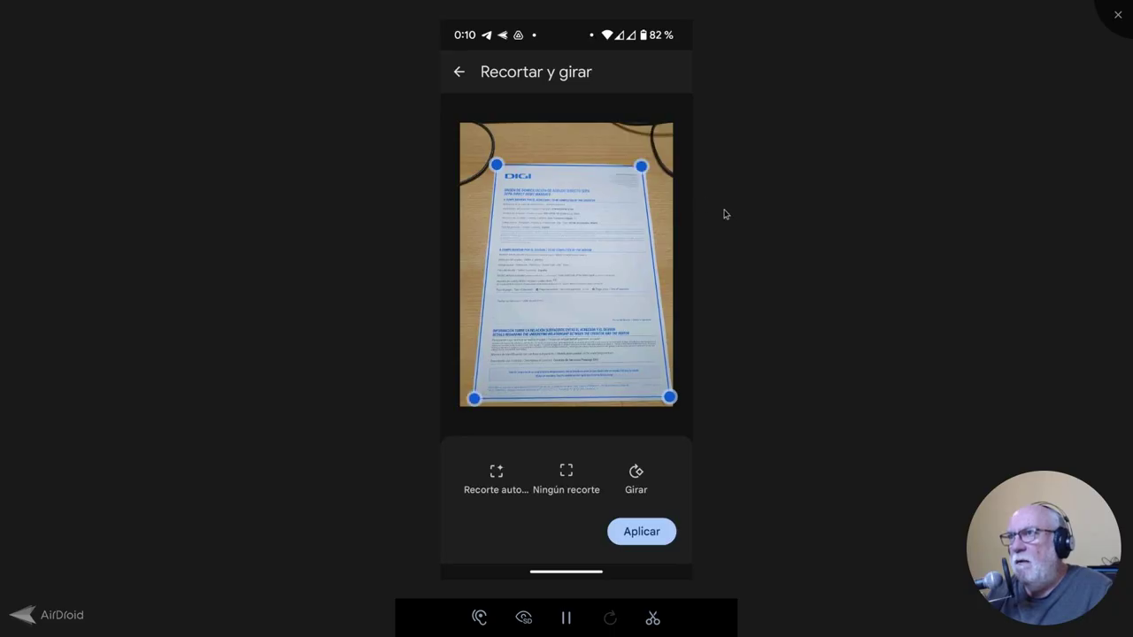
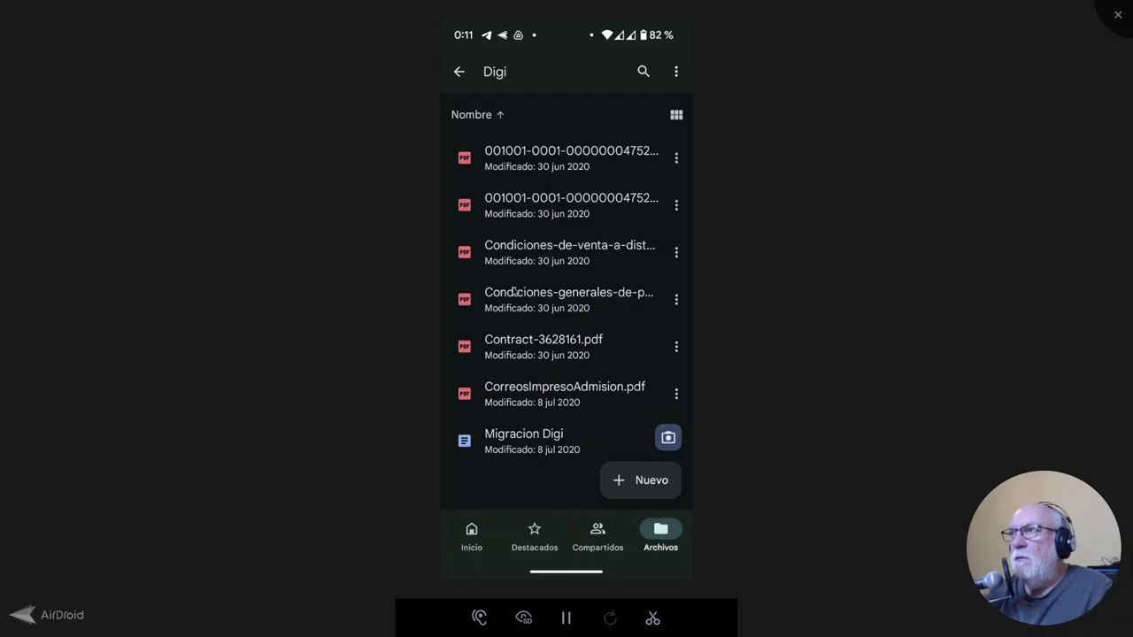
Return to the Mi unidad folder list and scroll down to the scanned files.
click(458, 73)
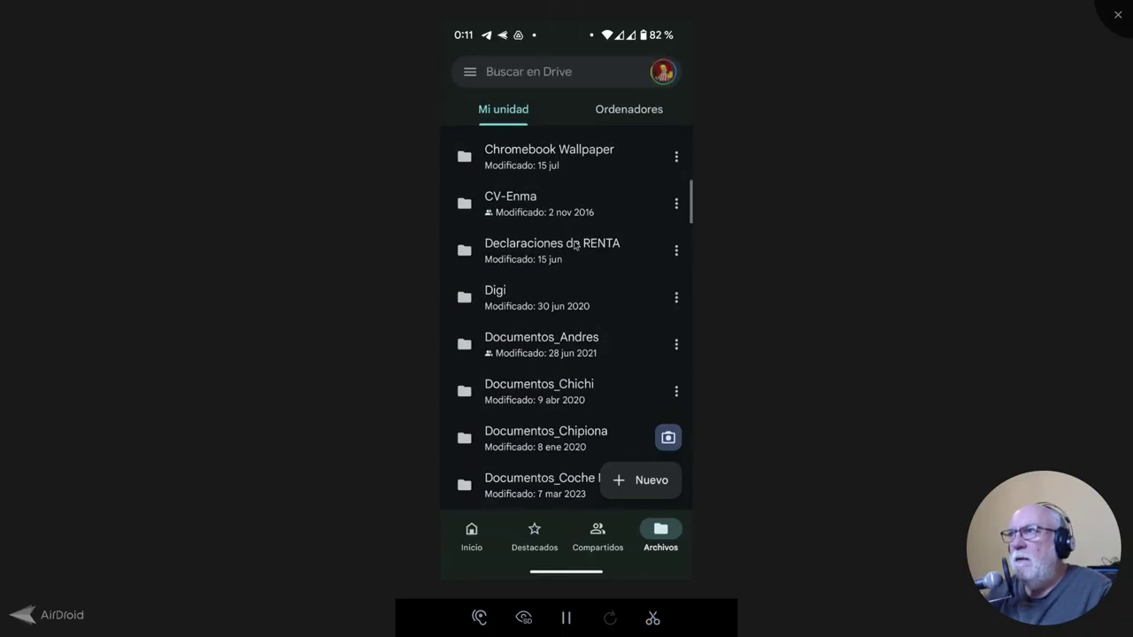
scroll(580, 355, down, 5)
scroll(580, 355, down, 10)
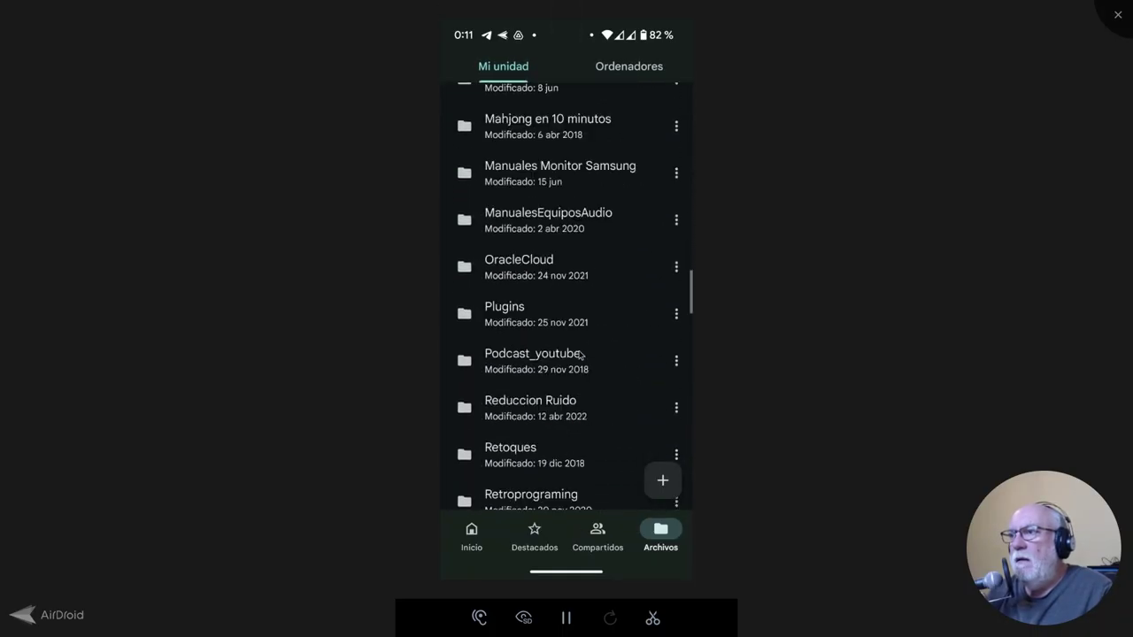
scroll(580, 355, down, 10)
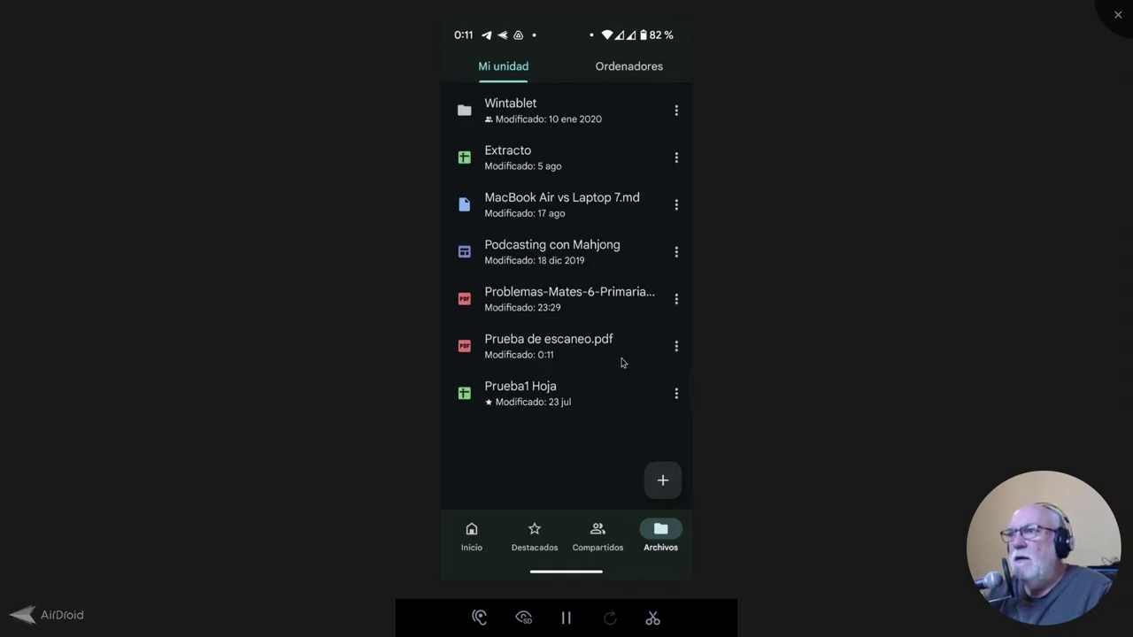
Open Prueba de escaneo.pdf, scroll through its pages, and close it.
click(552, 345)
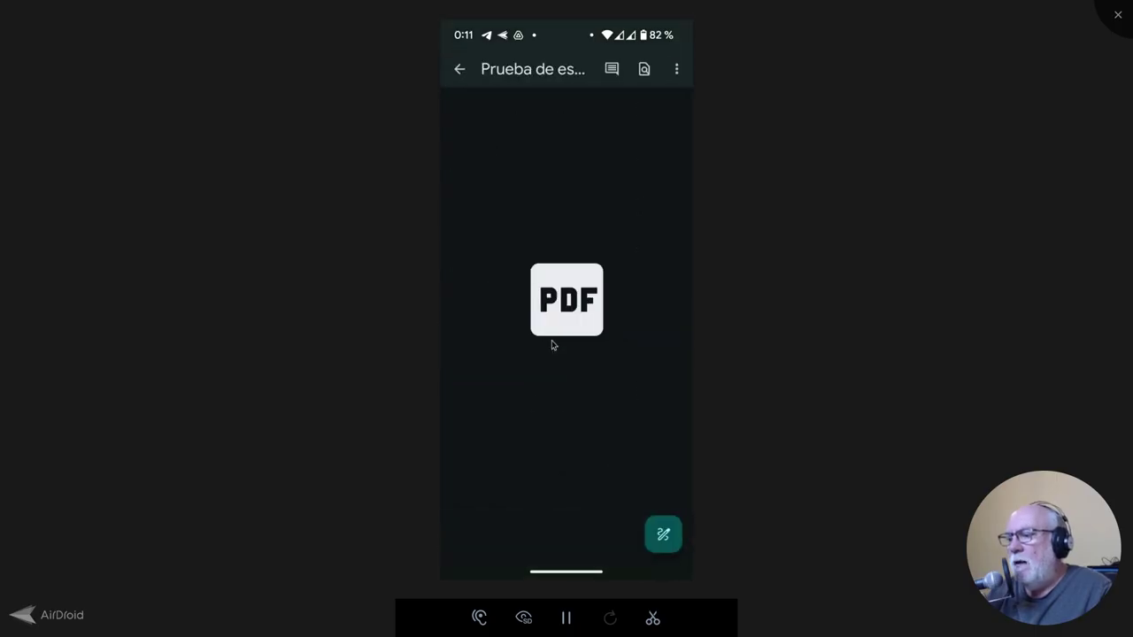
scroll(582, 374, down, 3)
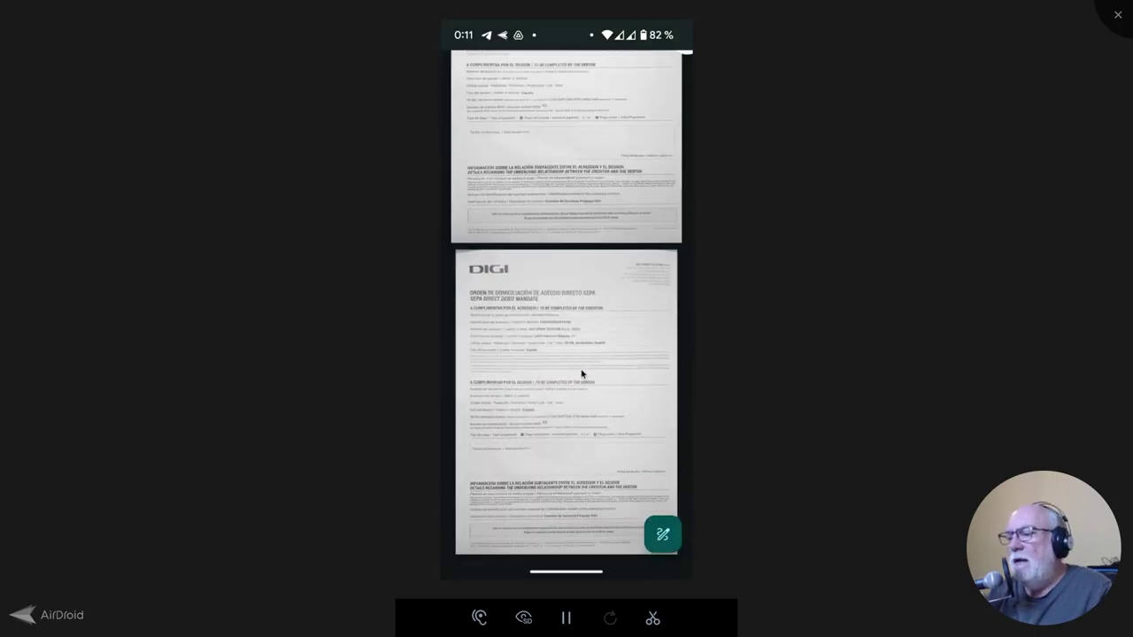
scroll(581, 374, up, 3)
right_click(582, 374)
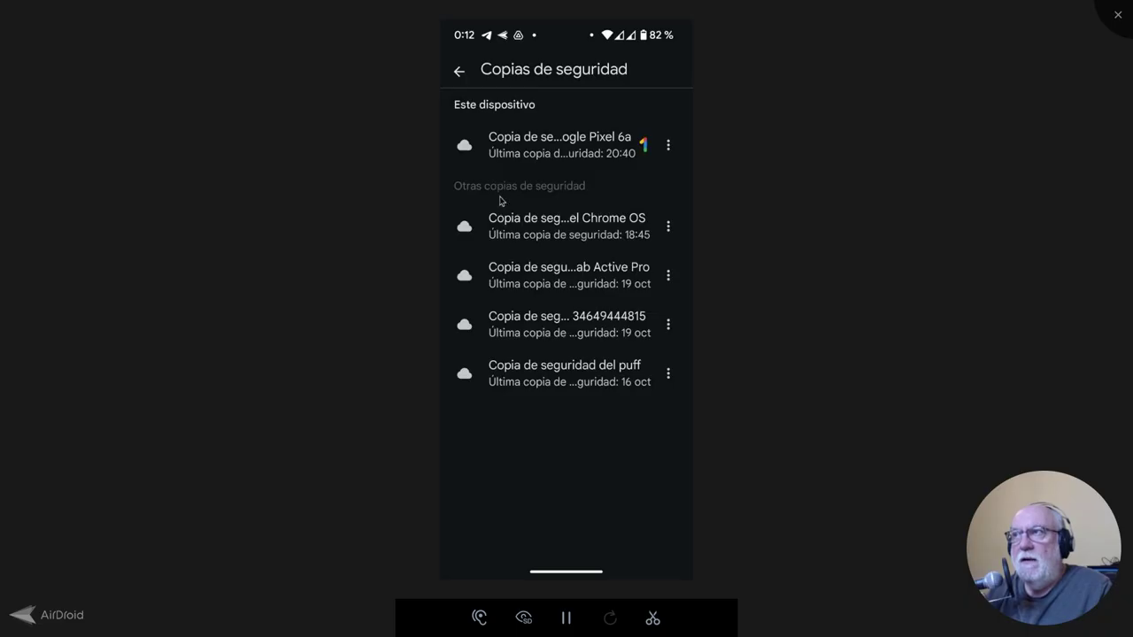
Leave the backups page and view the deleted files in Trash.
right_click(535, 283)
right_click(534, 283)
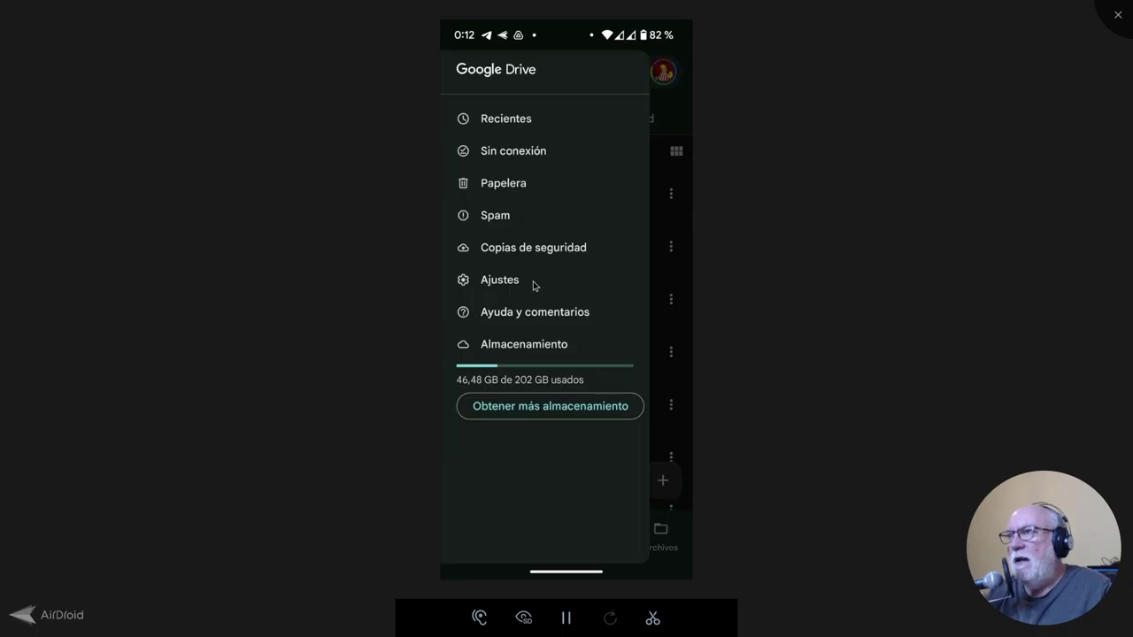
click(522, 193)
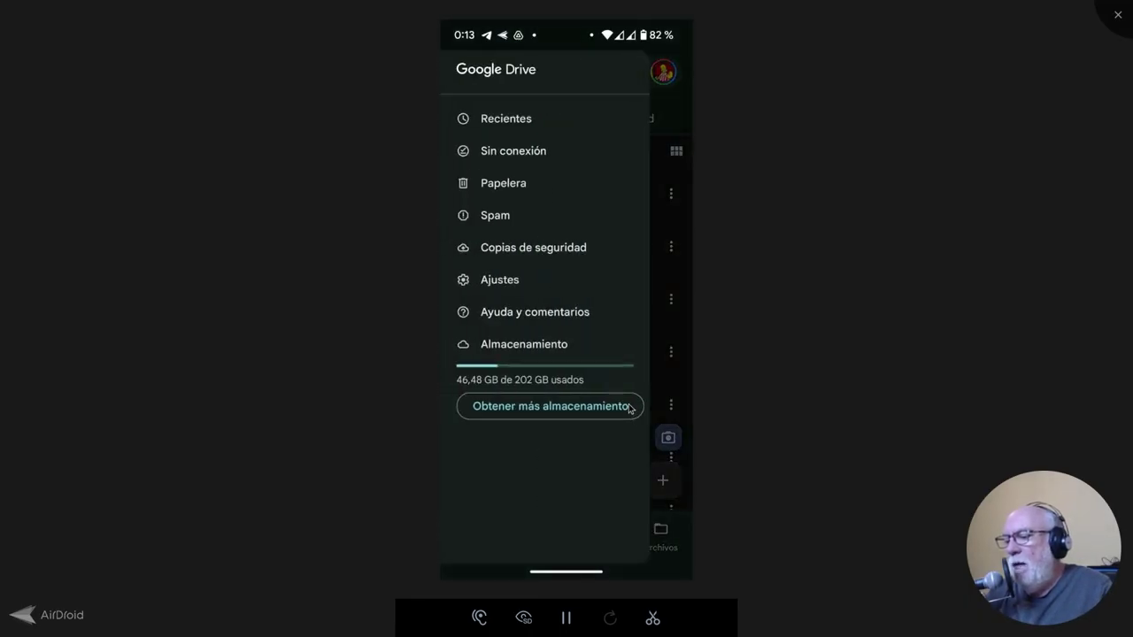
Browse the Google One storage plans and usage, then leave the storage page.
click(631, 408)
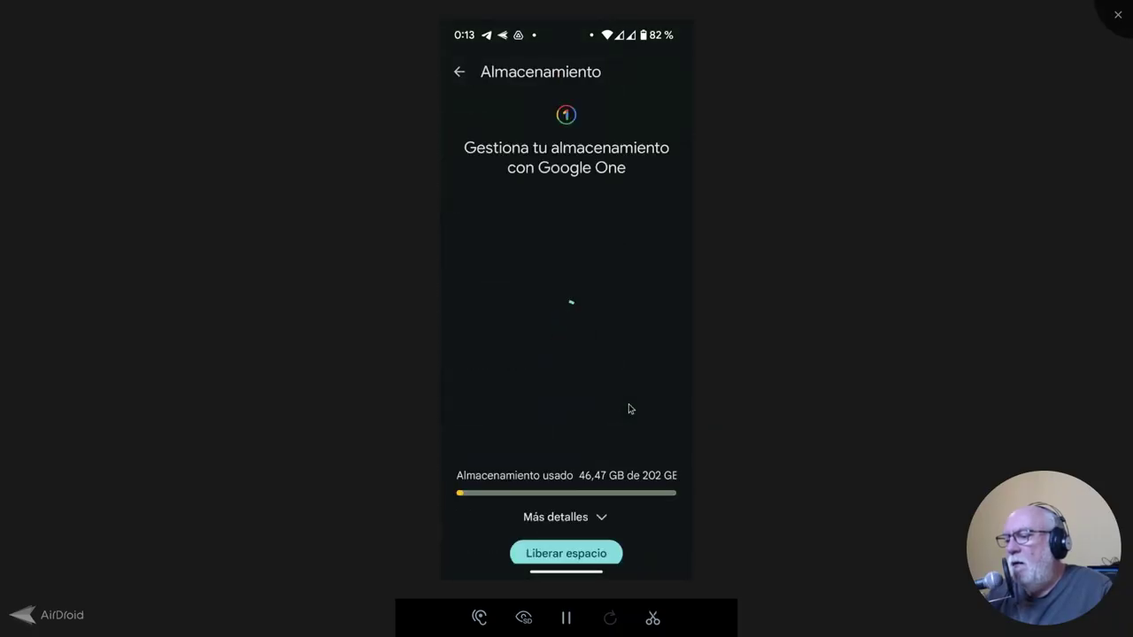
key(Escape)
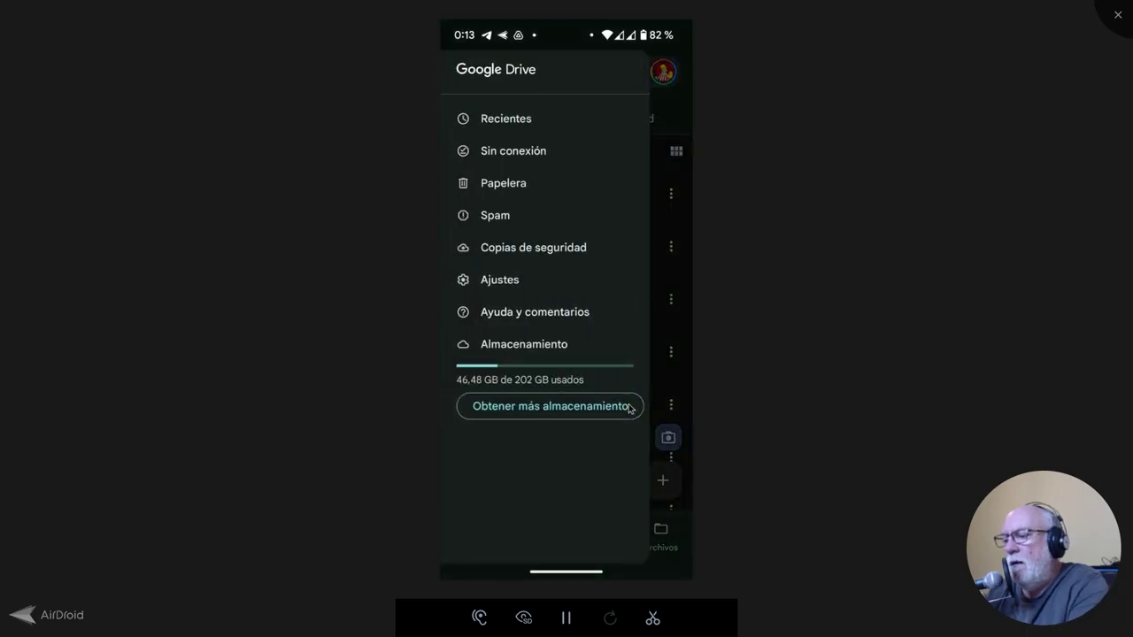
click(630, 406)
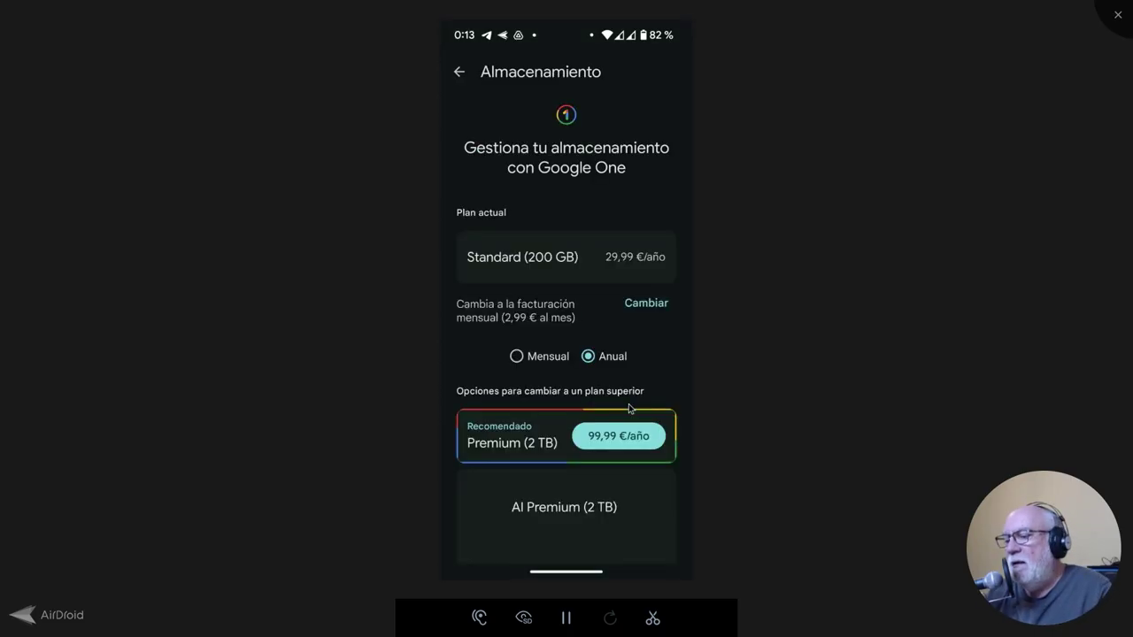
scroll(629, 404, down, 5)
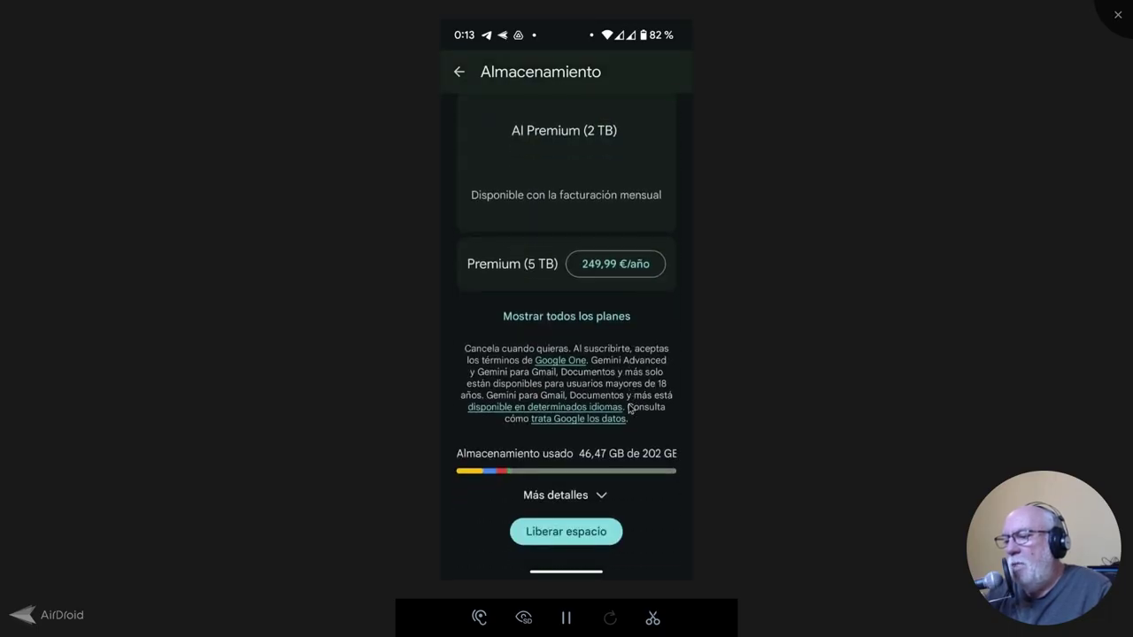
scroll(629, 404, up, 10)
key(Escape)
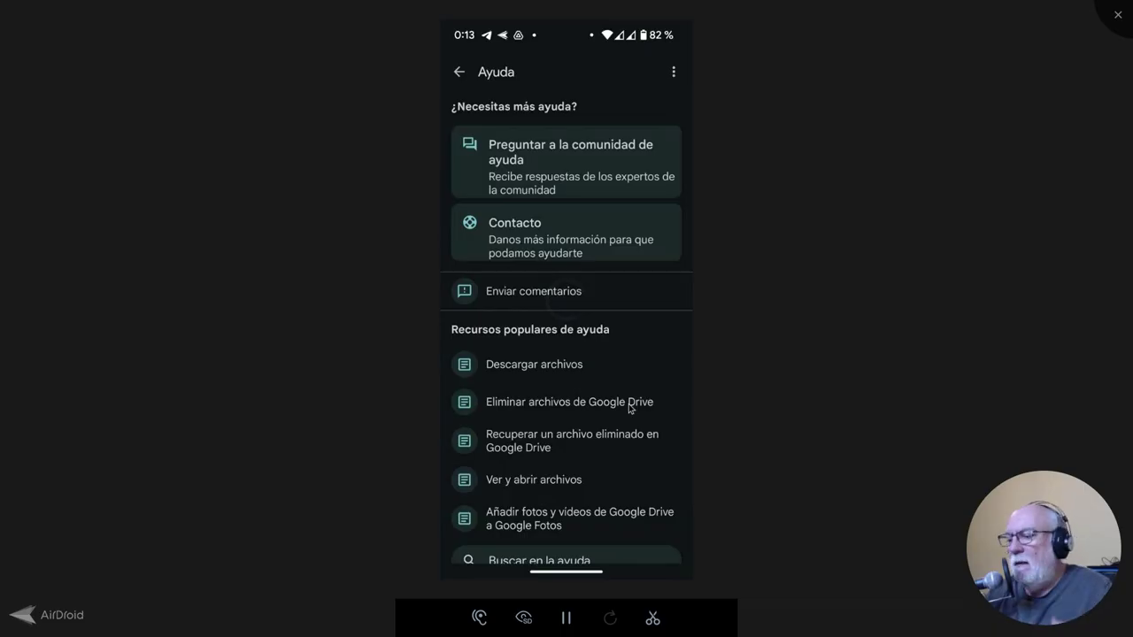
Skim the Help page, then return to the Home Sugerencias feed of recent files.
scroll(629, 408, down, 1)
scroll(630, 408, up, 1)
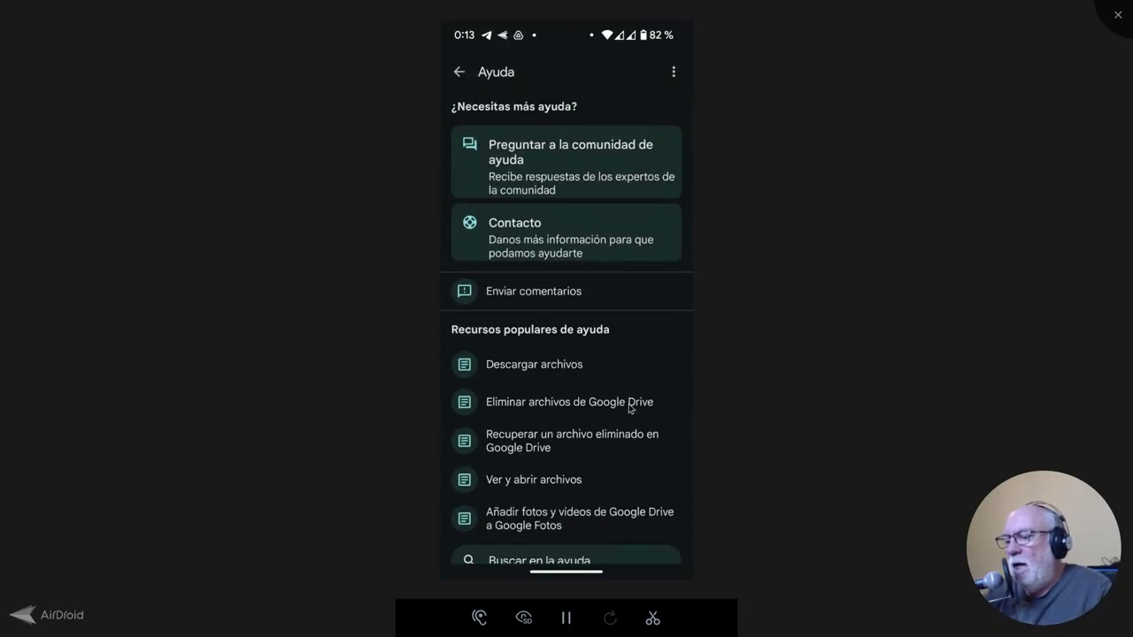
scroll(630, 408, down, 1)
right_click(630, 408)
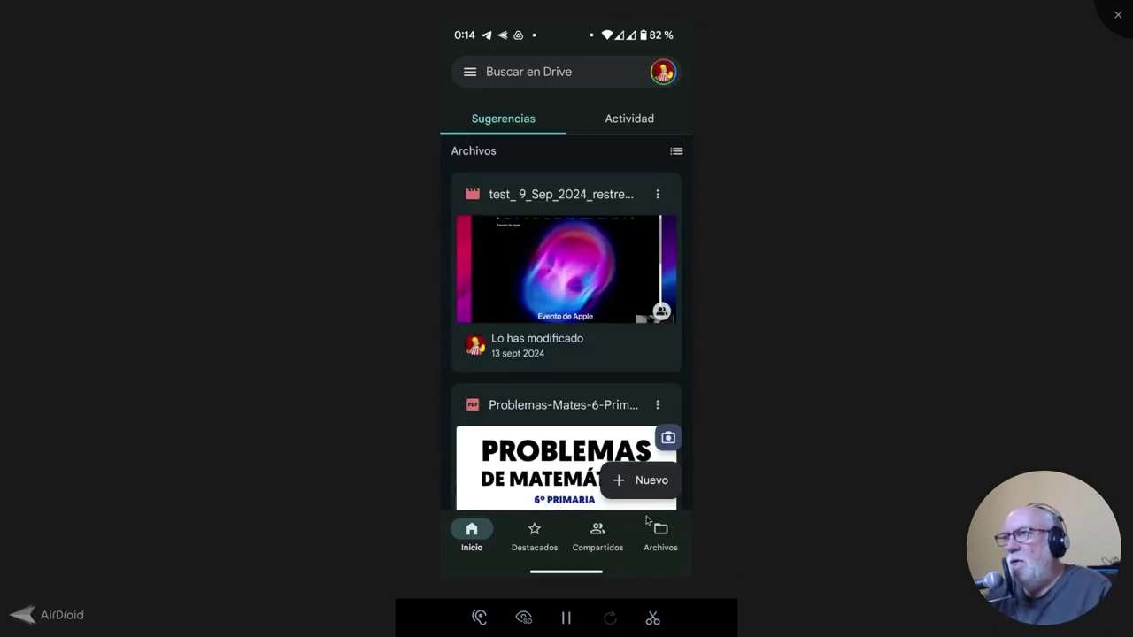
Switch the file view from cards to a list layout.
click(676, 154)
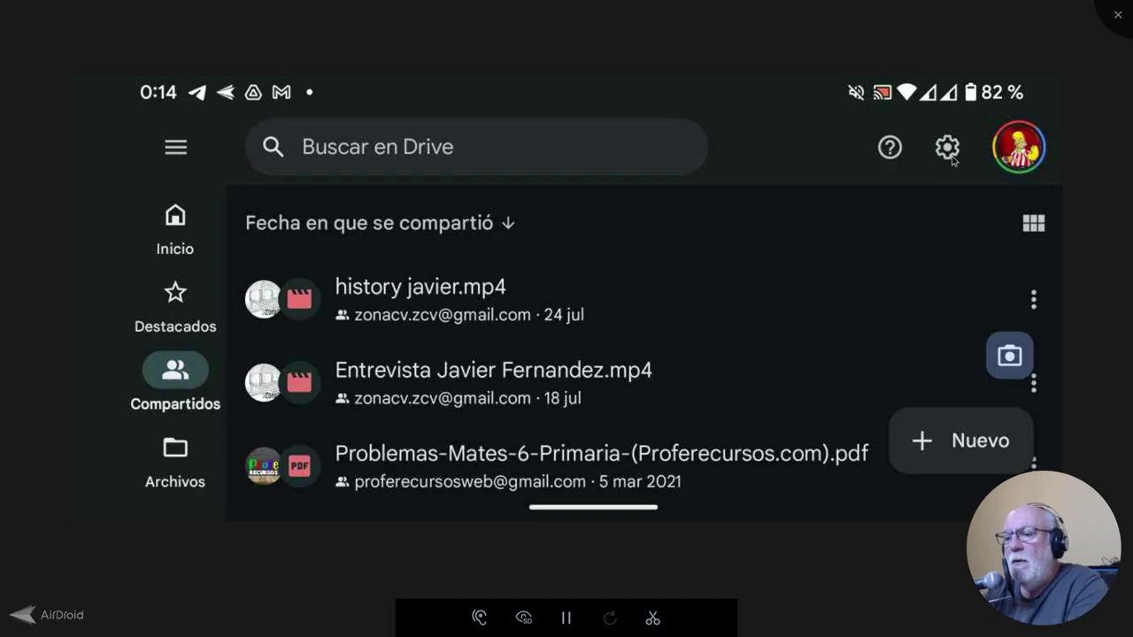
Review the storage breakdown by service in Drive settings, then go back.
click(952, 156)
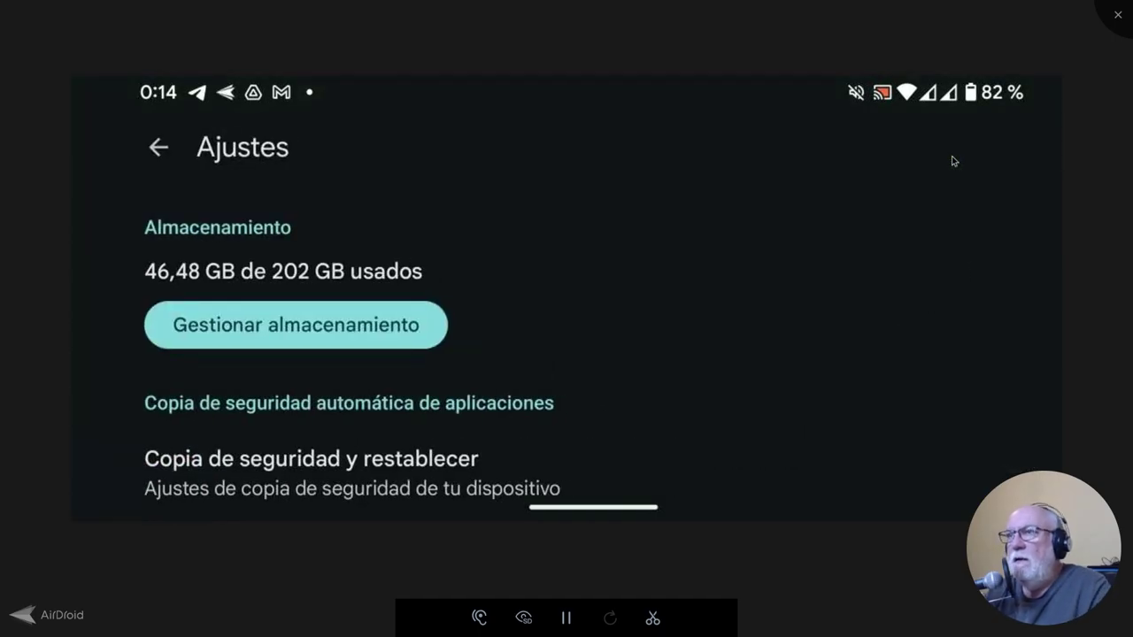
scroll(954, 161, down, 2)
scroll(953, 161, down, 5)
scroll(953, 161, up, 10)
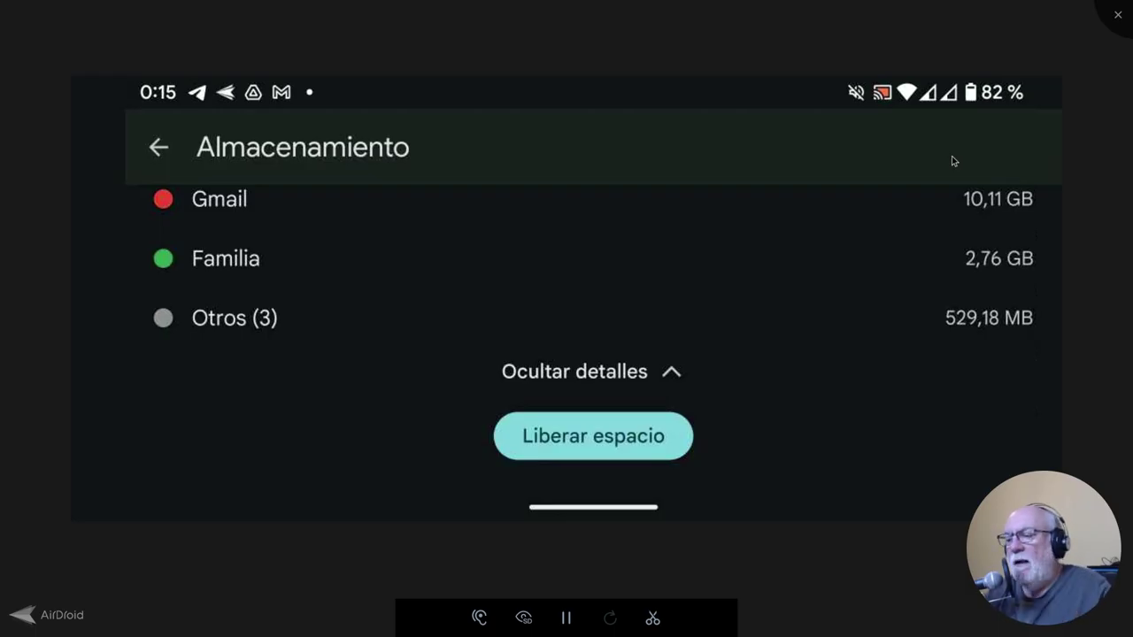
right_click(953, 160)
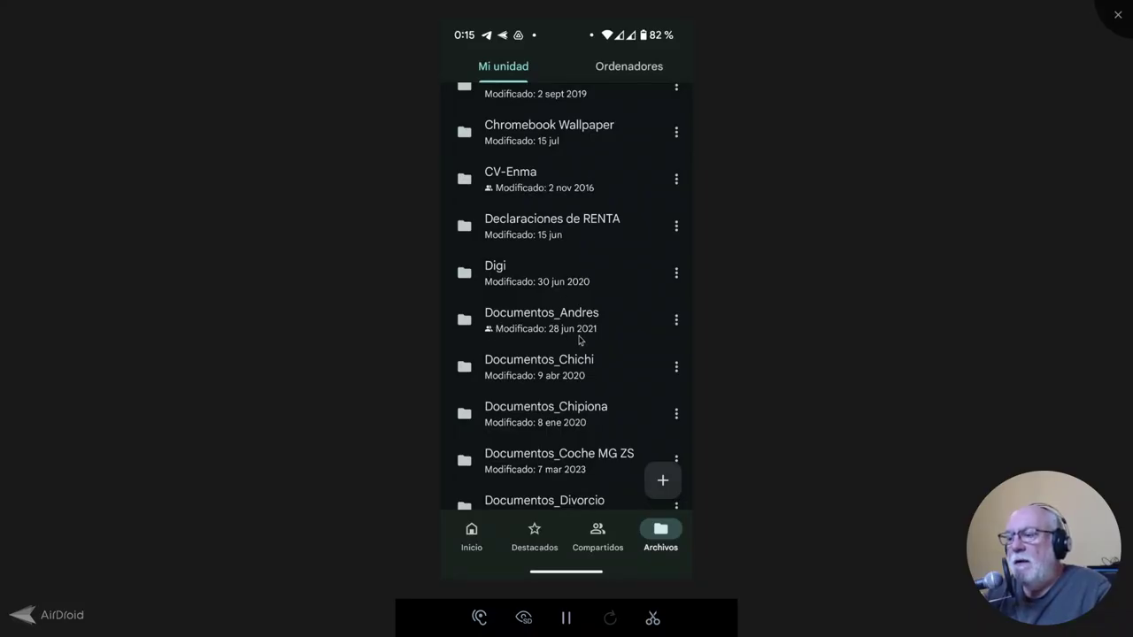
In the personal documents folder, send a copy of VisadoTrabajo.pdf to WhatsApp.
click(558, 324)
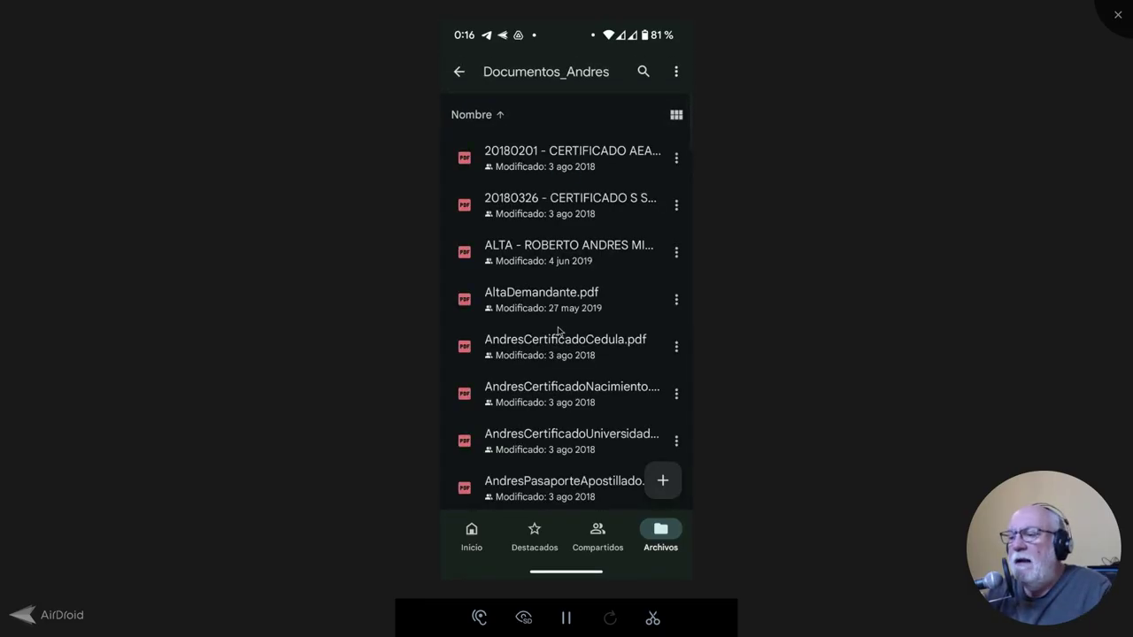
scroll(558, 331, down, 2)
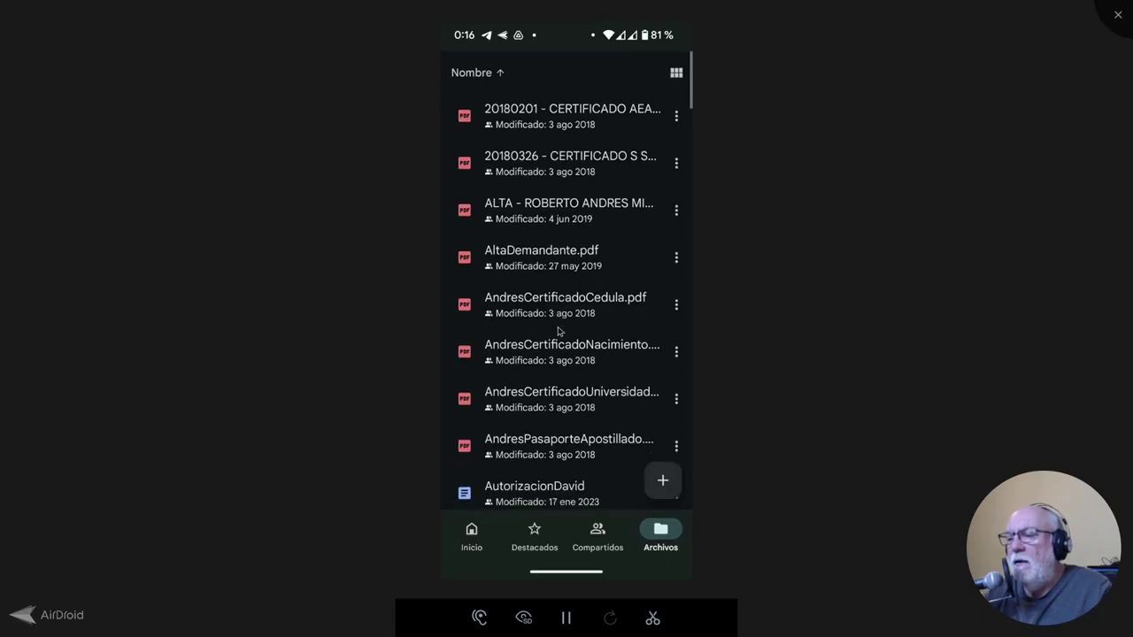
scroll(559, 331, down, 3)
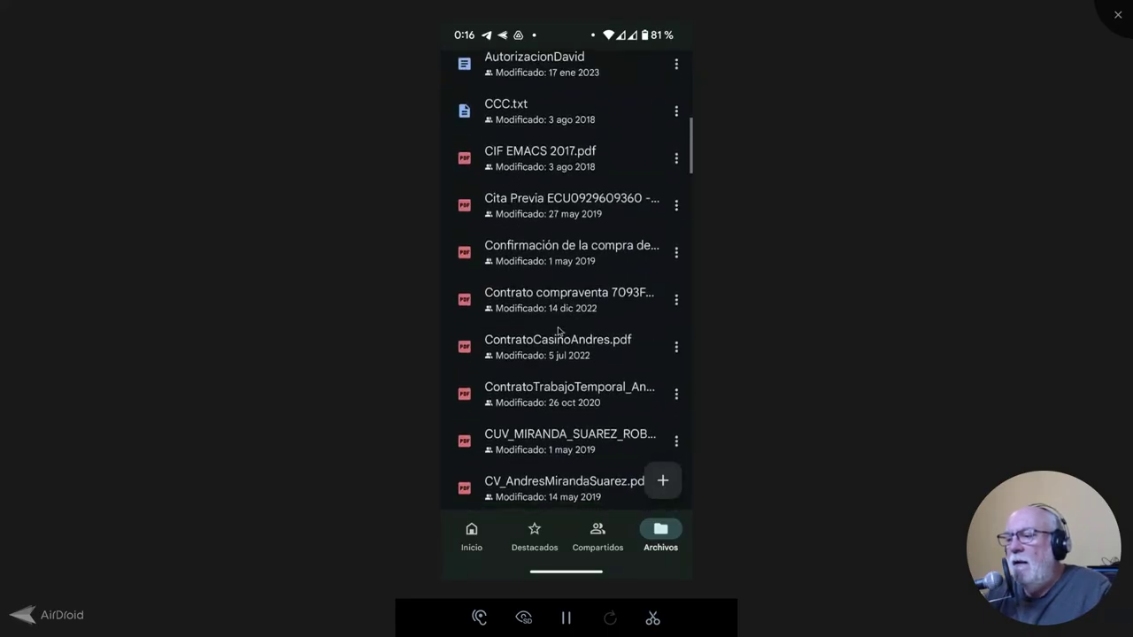
scroll(559, 331, down, 5)
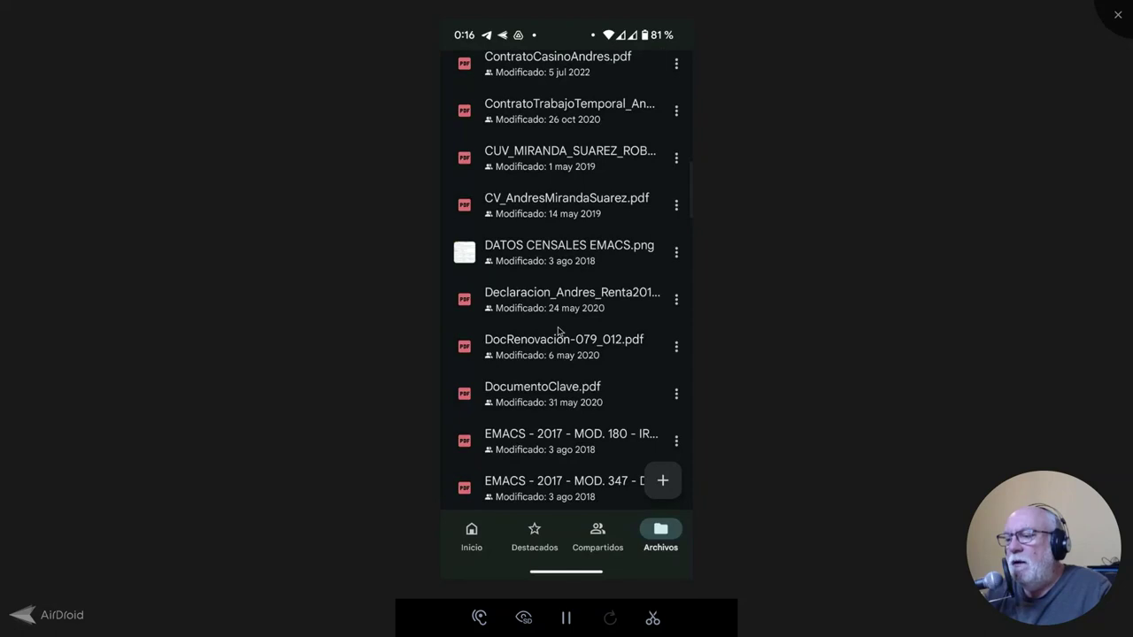
scroll(559, 331, up, 1)
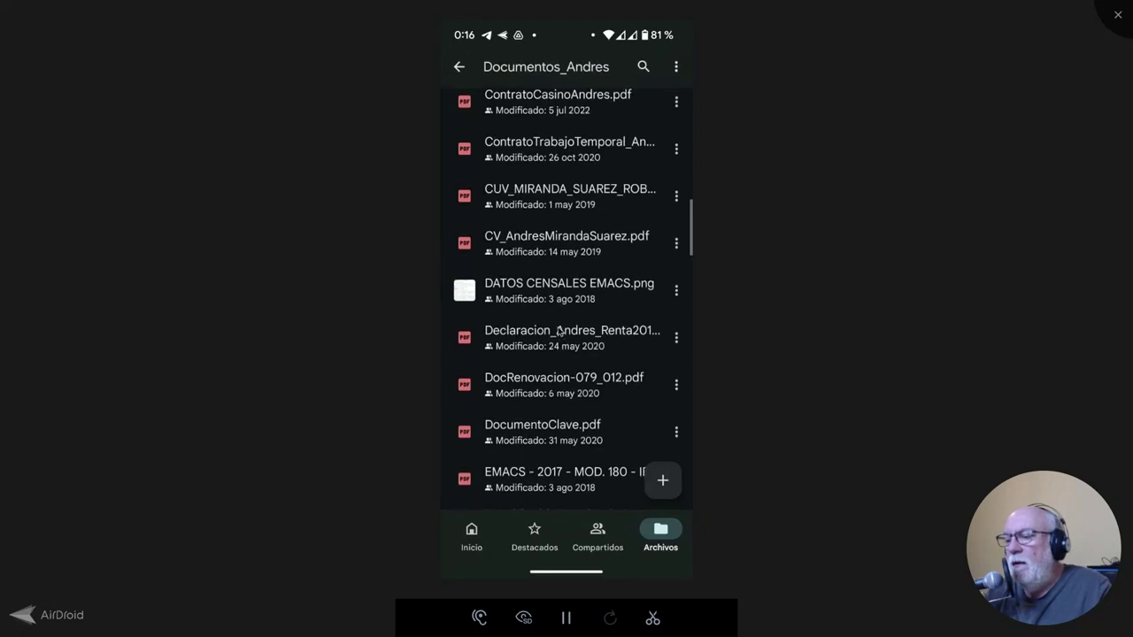
scroll(558, 332, down, 2)
scroll(559, 331, down, 1)
scroll(558, 331, down, 1)
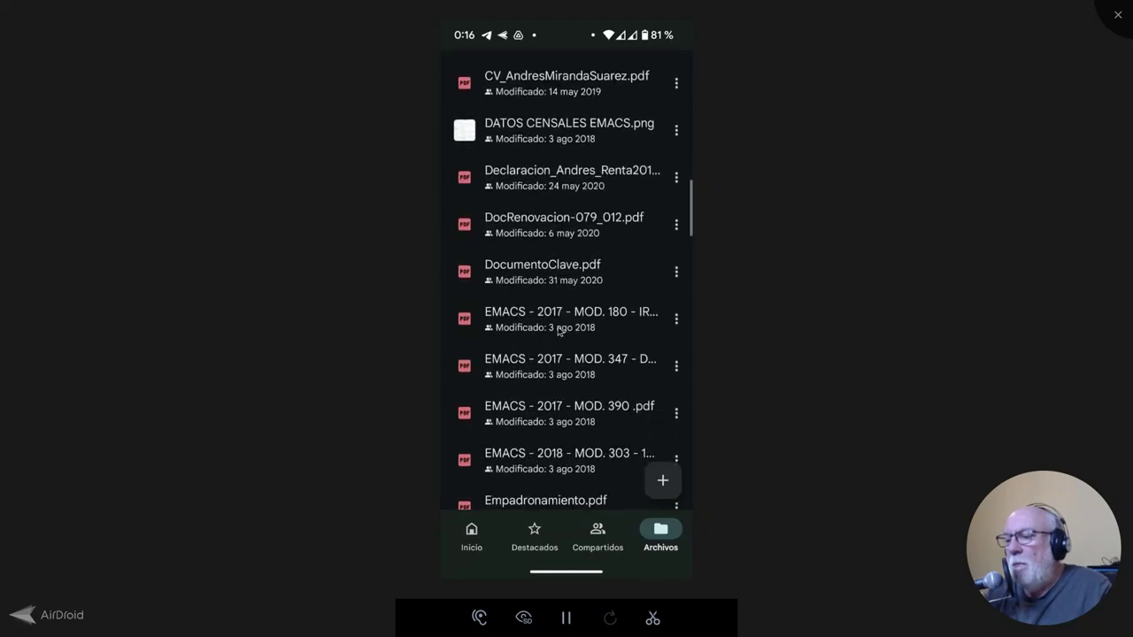
scroll(558, 331, down, 1)
scroll(559, 331, down, 1)
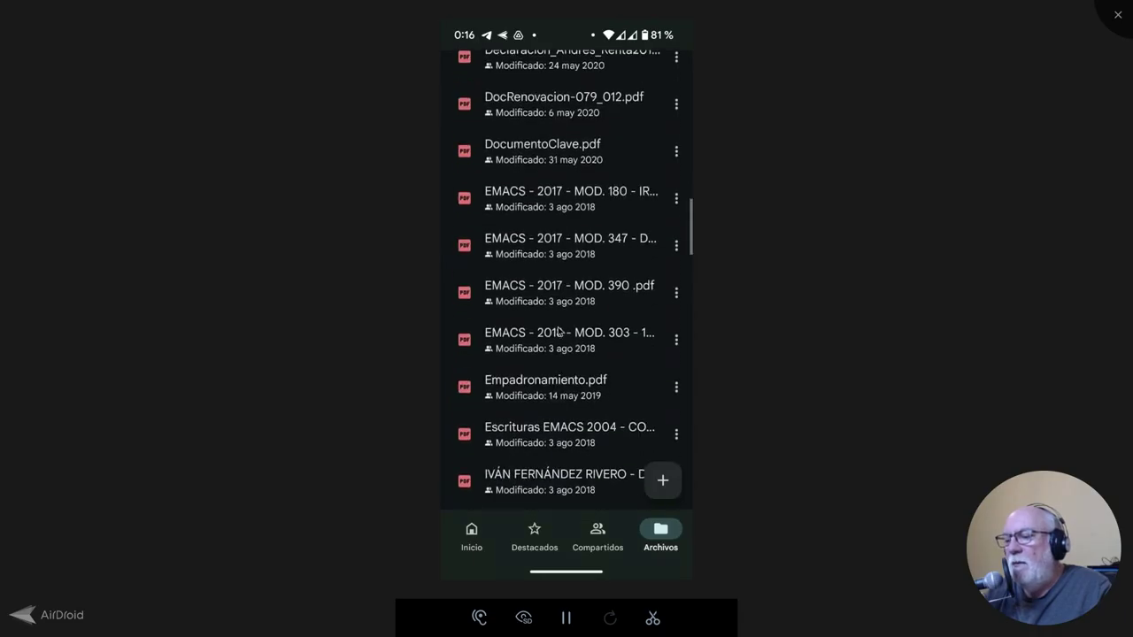
scroll(558, 332, down, 4)
scroll(558, 331, down, 2)
scroll(558, 331, down, 2)
scroll(559, 331, down, 1)
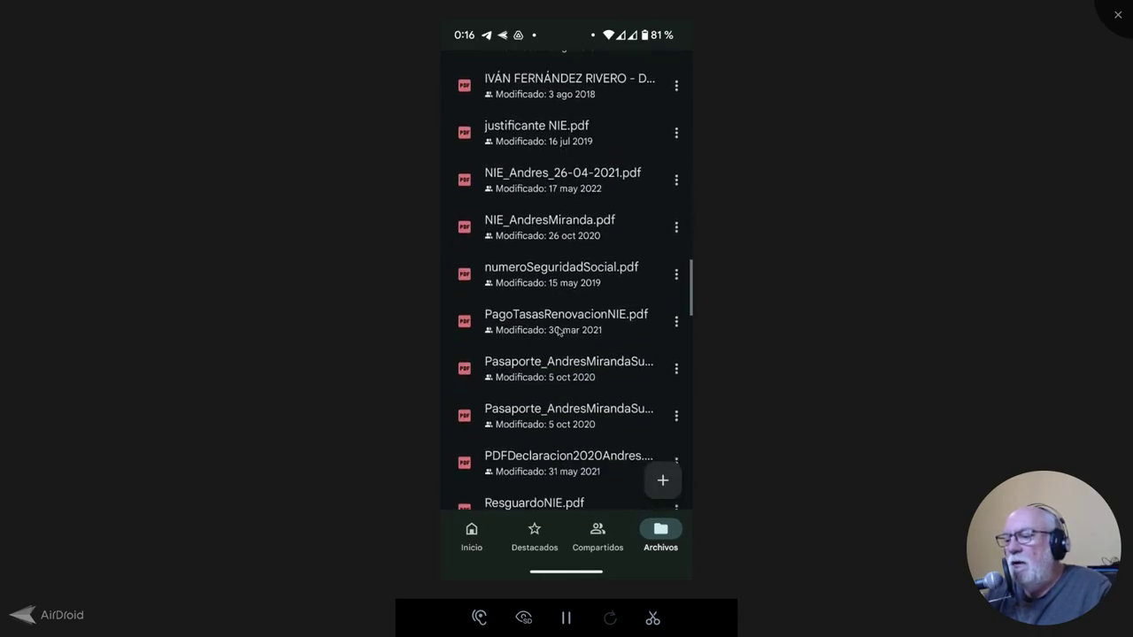
scroll(558, 331, down, 4)
scroll(559, 331, down, 1)
scroll(558, 332, down, 5)
scroll(558, 331, down, 3)
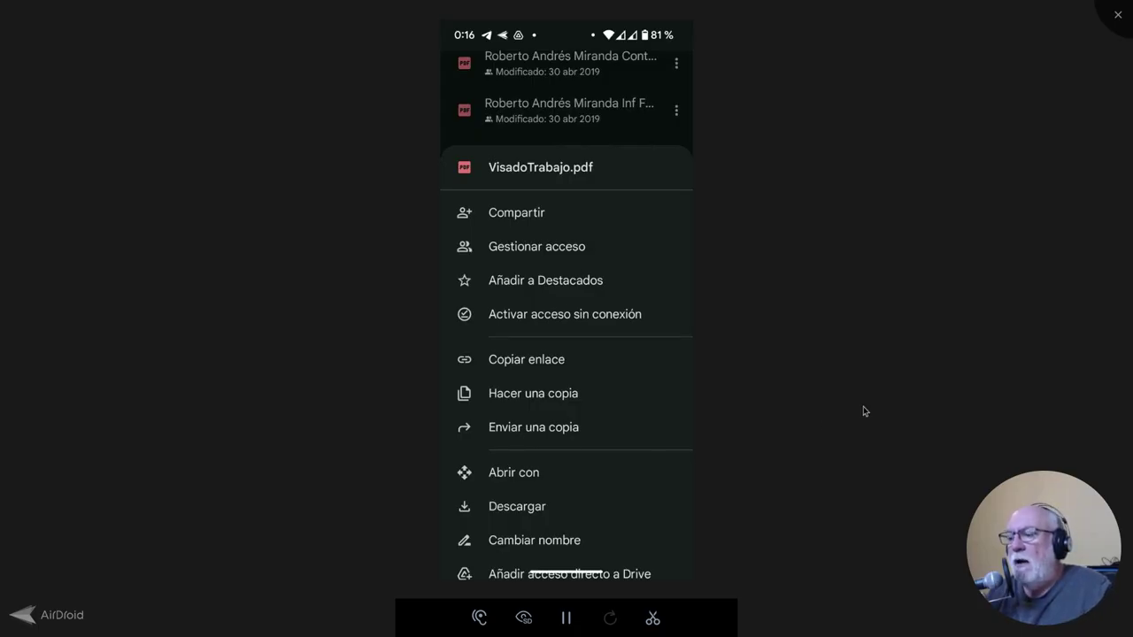
click(596, 428)
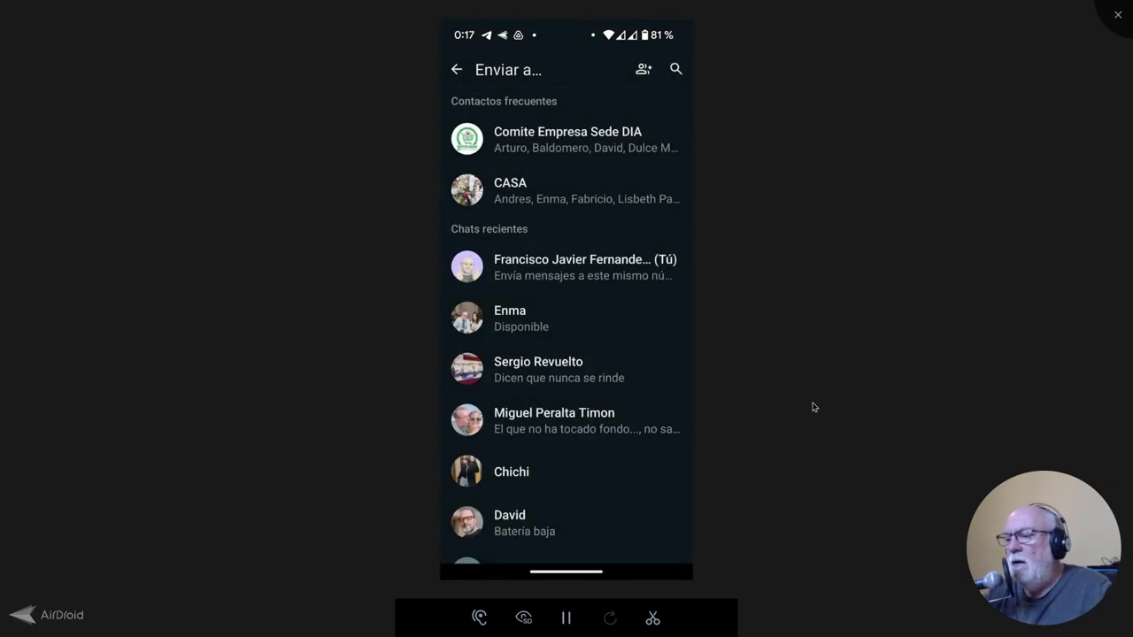
Send VisadoTrabajo.pdf to your own '(Tú)' WhatsApp chat and return to Google Drive.
scroll(622, 277, up, 2)
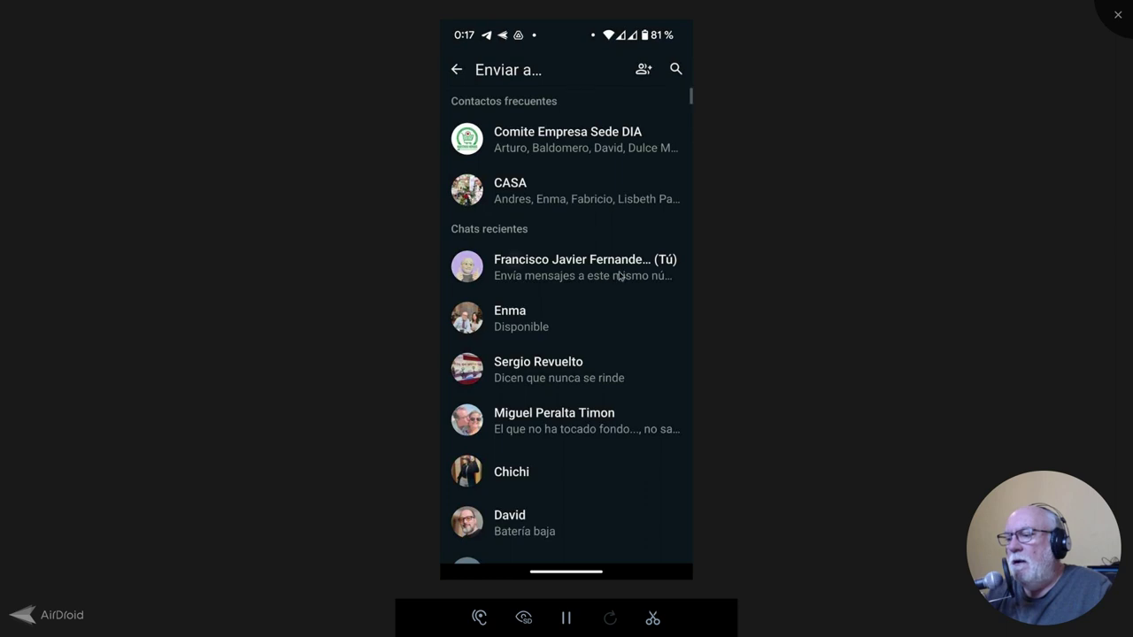
click(620, 278)
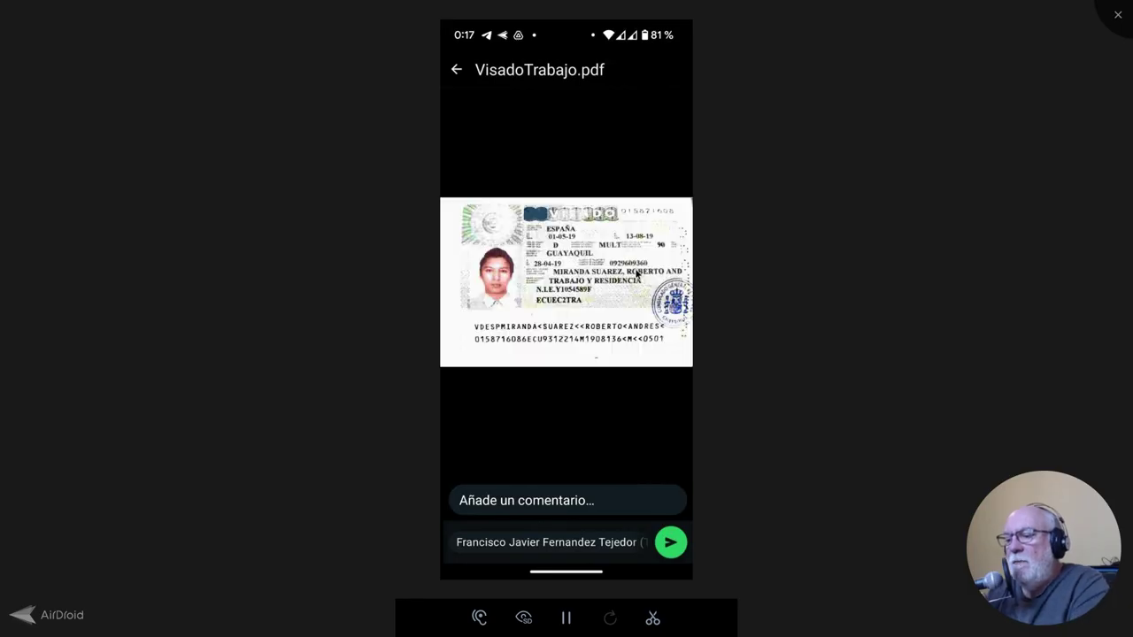
key(Return)
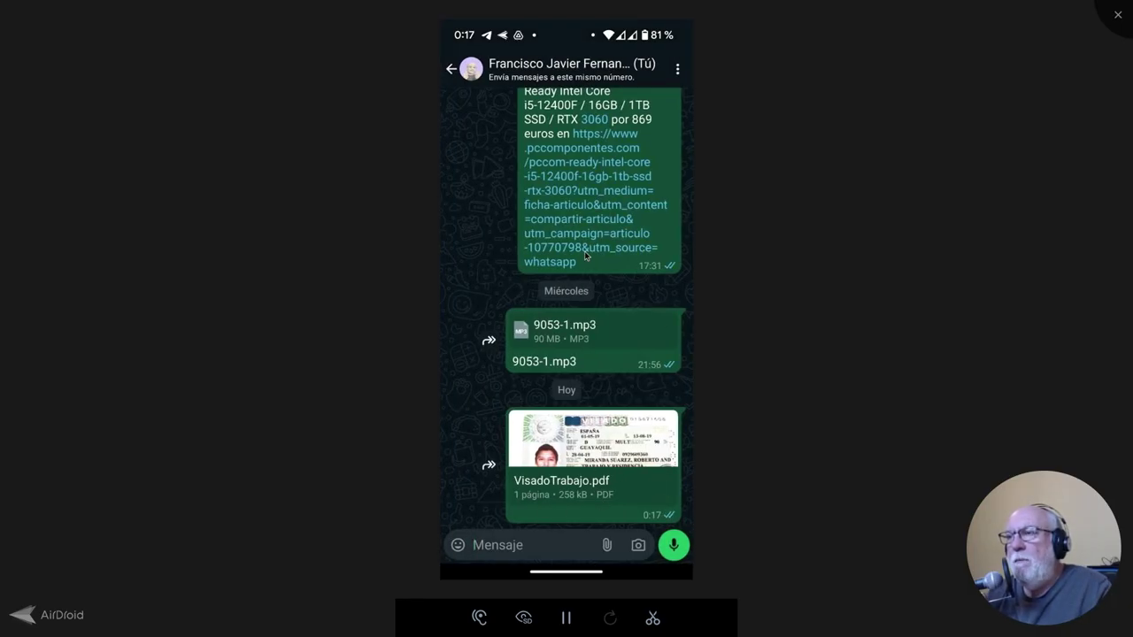
key(Escape)
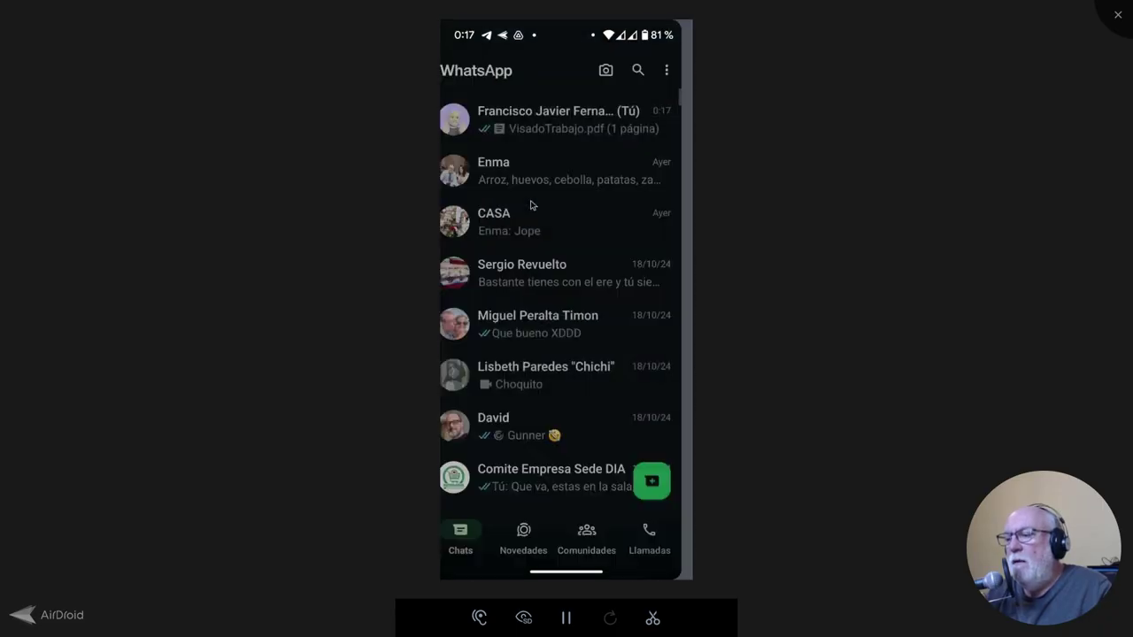
key(Escape)
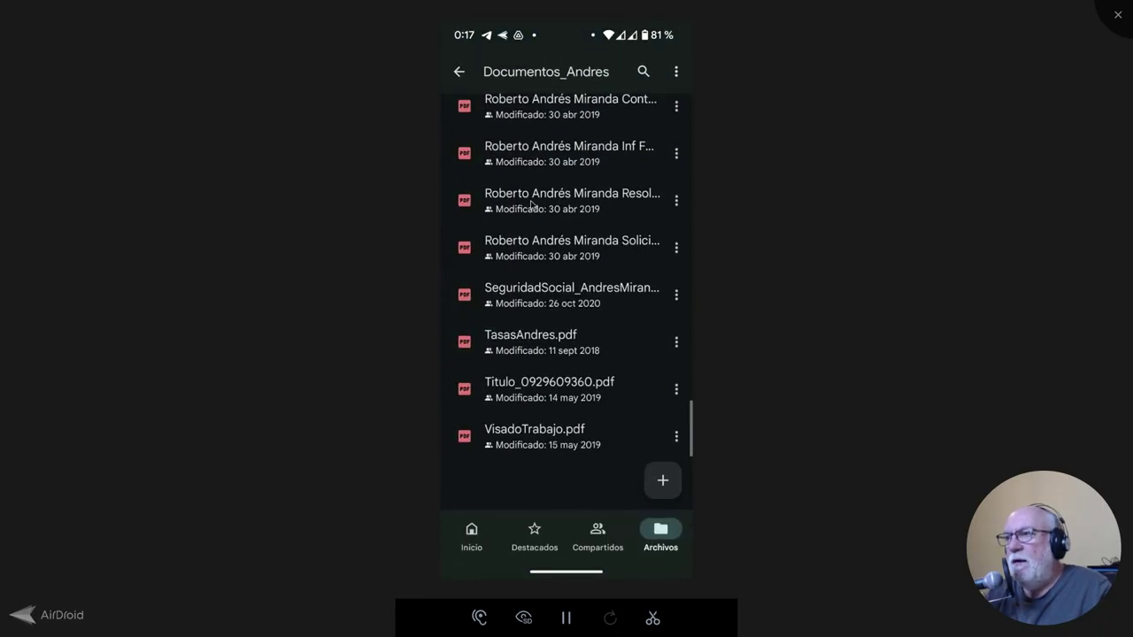
Scroll the documents folder to VisadoTrabajo.pdf and open its ⋮ action sheet.
scroll(607, 410, up, 5)
scroll(609, 405, up, 5)
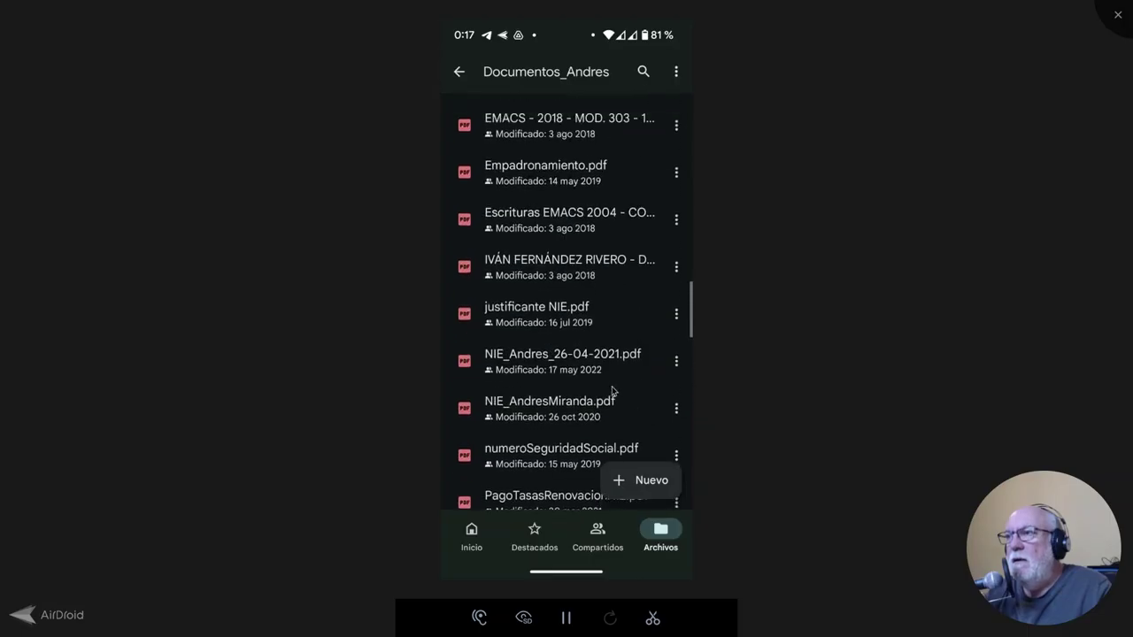
scroll(615, 396, up, 5)
scroll(613, 380, up, 5)
scroll(613, 381, up, 5)
scroll(613, 381, up, 3)
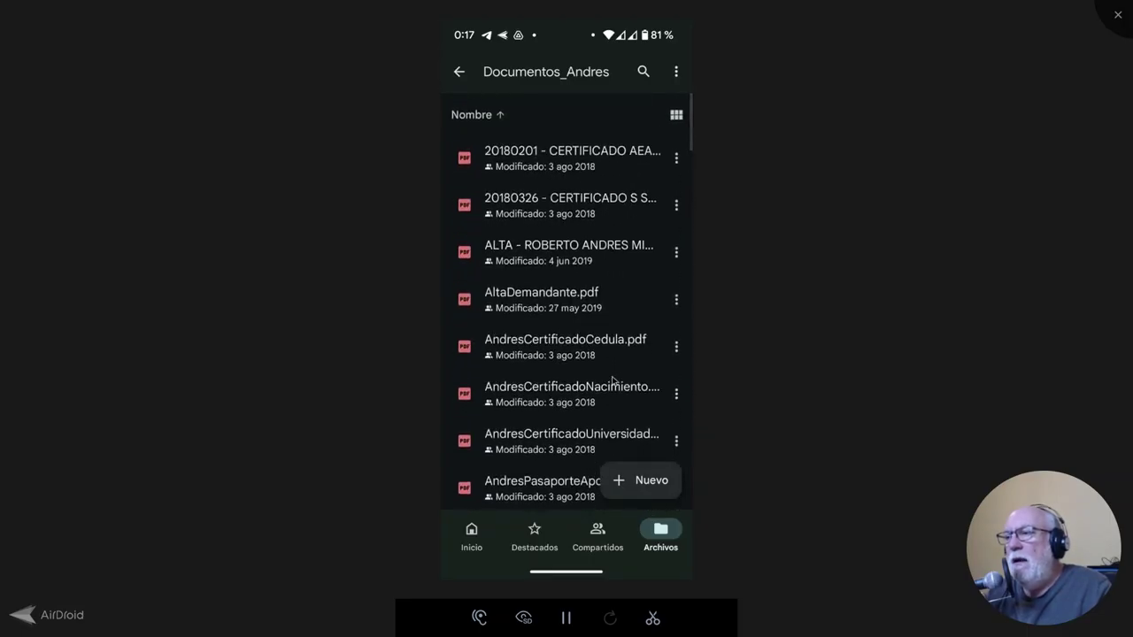
scroll(613, 381, down, 10)
scroll(612, 380, down, 10)
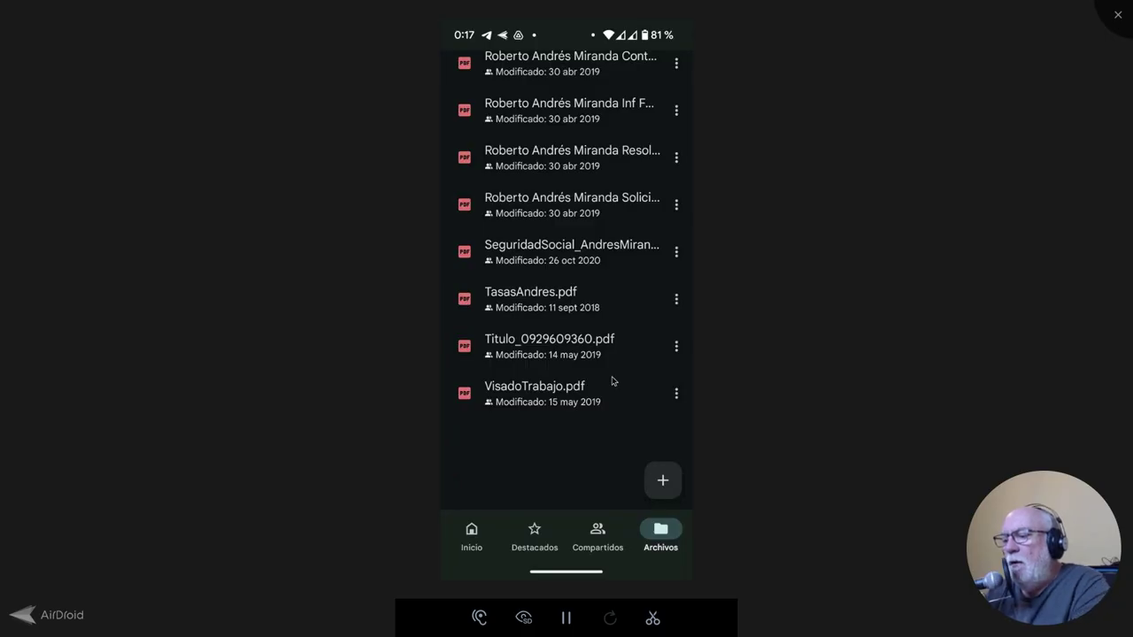
click(612, 380)
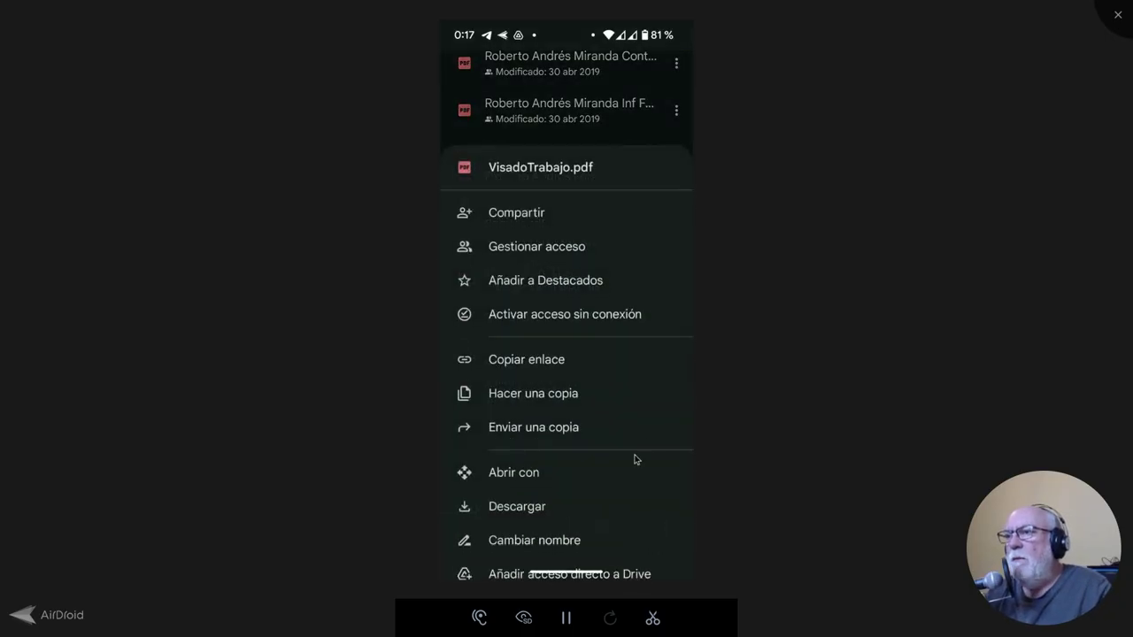
Send a copy of VisadoTrabajo.pdf to Gmail as an attachment in a new email.
click(572, 442)
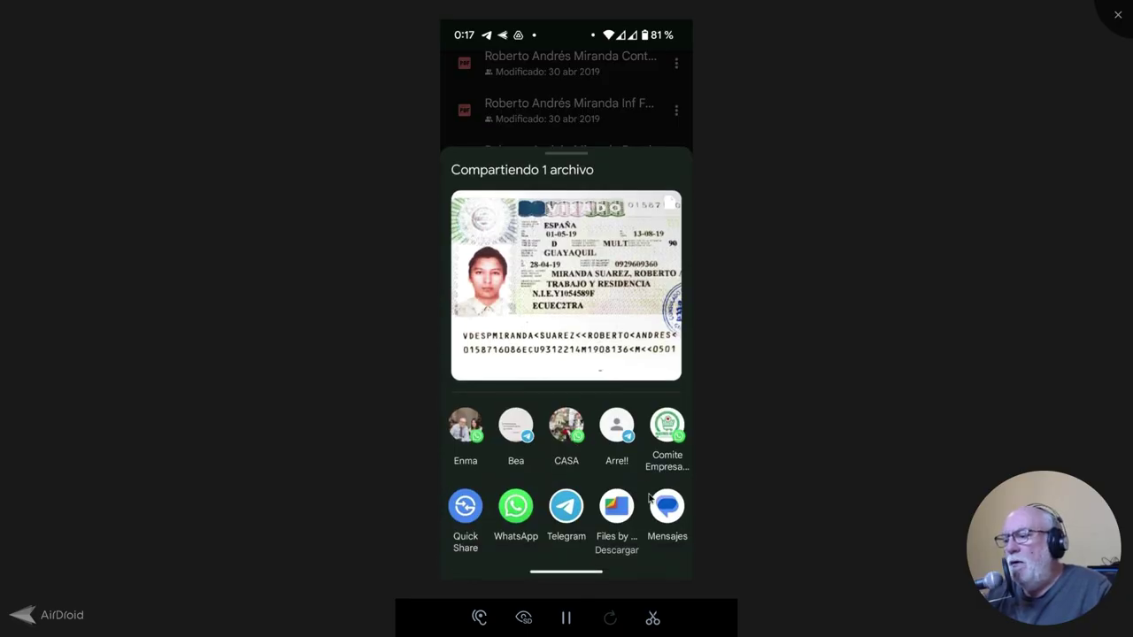
scroll(650, 500, down, 2)
scroll(628, 474, down, 2)
scroll(602, 442, down, 2)
scroll(577, 412, down, 2)
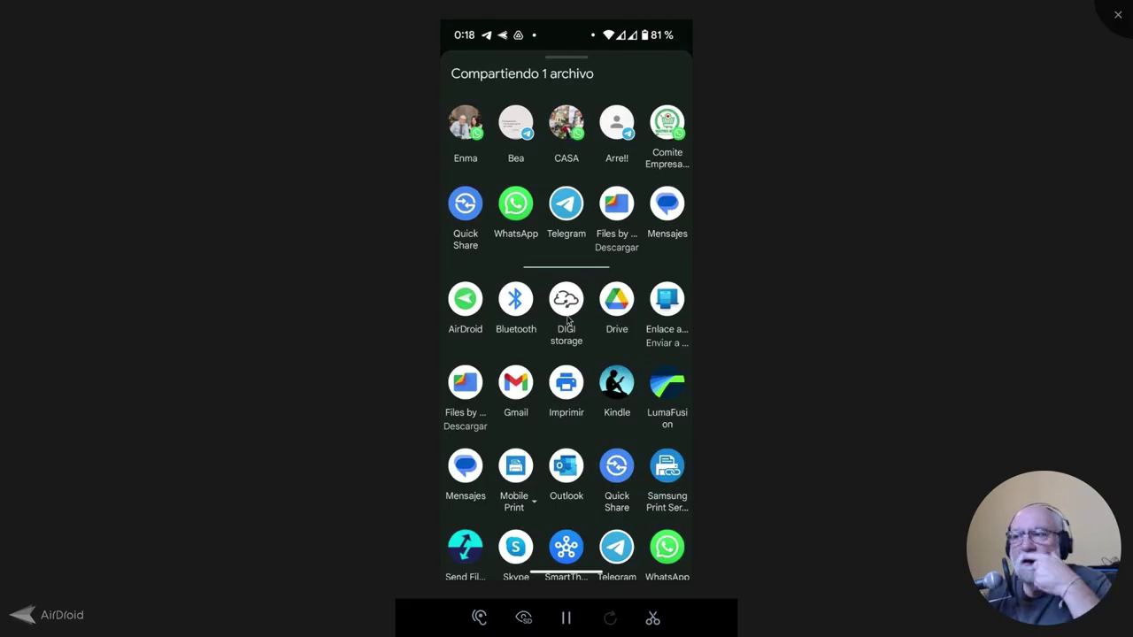
scroll(568, 320, down, 1)
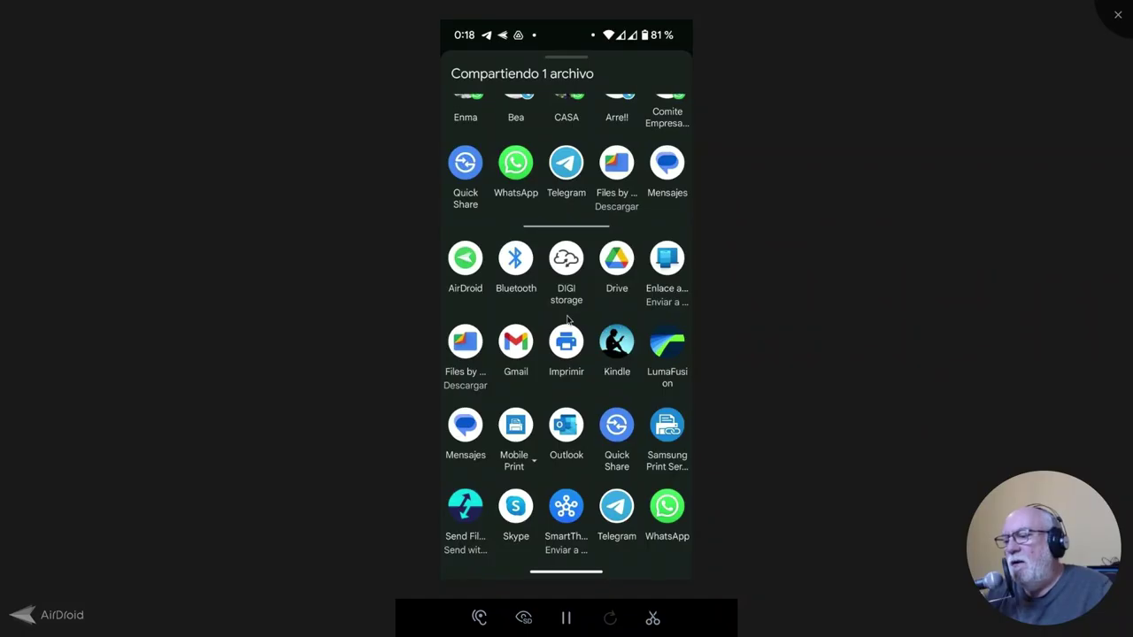
scroll(568, 319, up, 3)
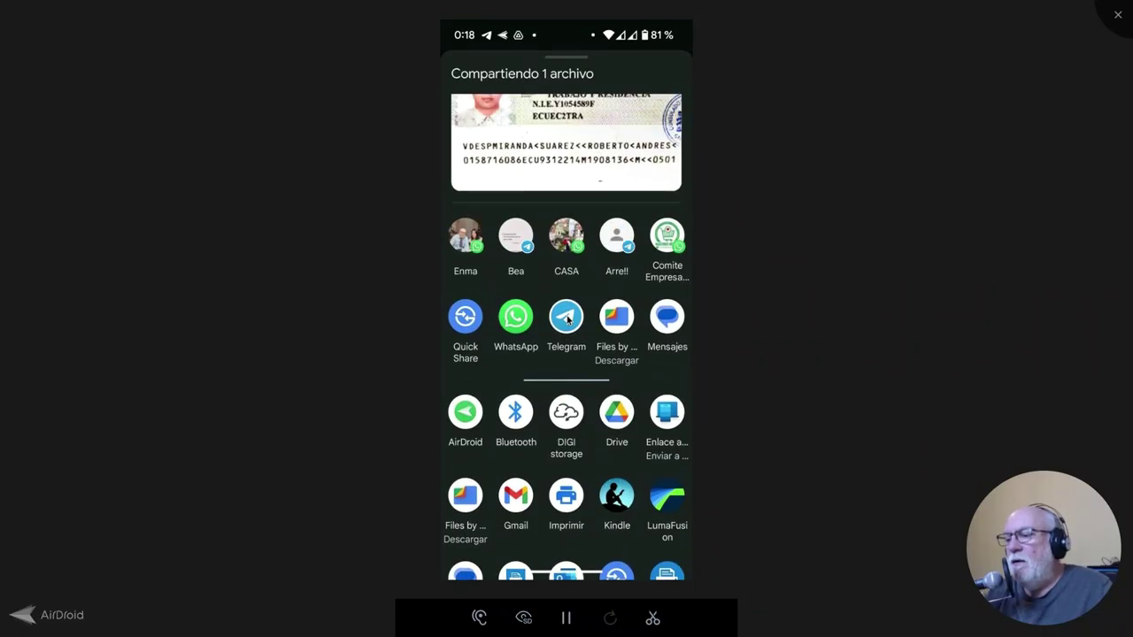
scroll(567, 319, down, 3)
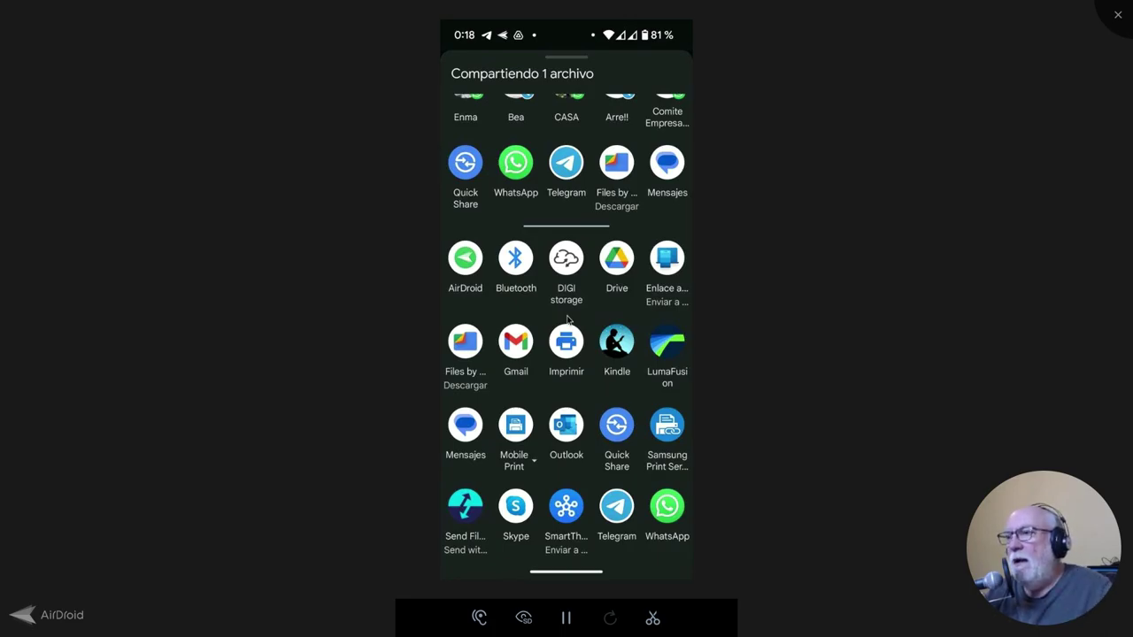
click(515, 346)
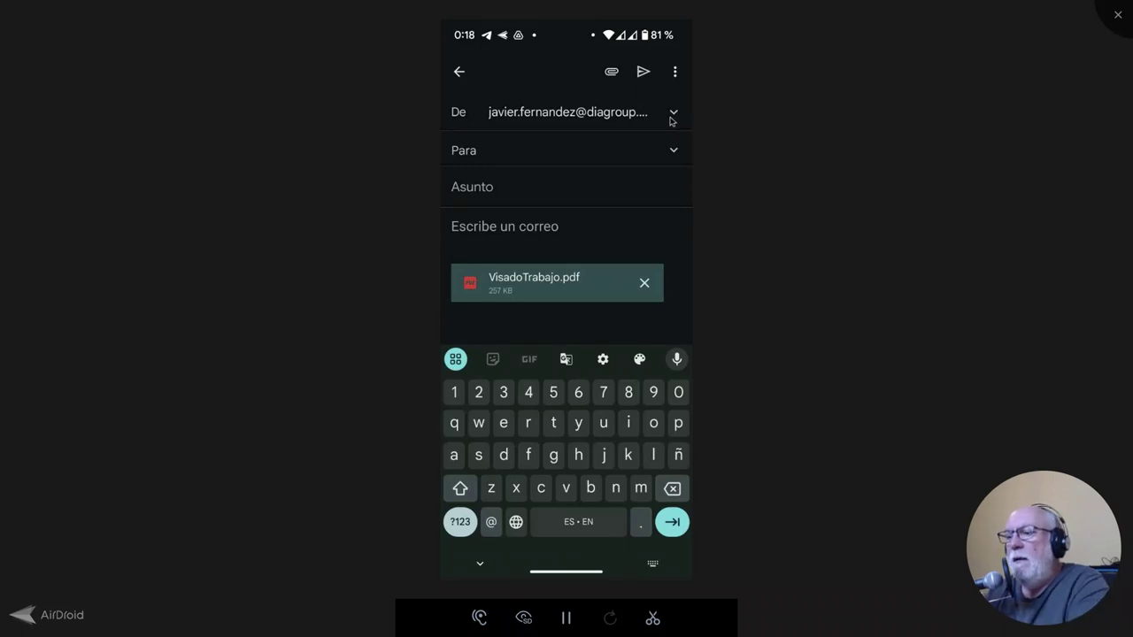
Keep the personal Gmail account as sender and add the recipient's e-mail address.
click(671, 121)
key(Escape)
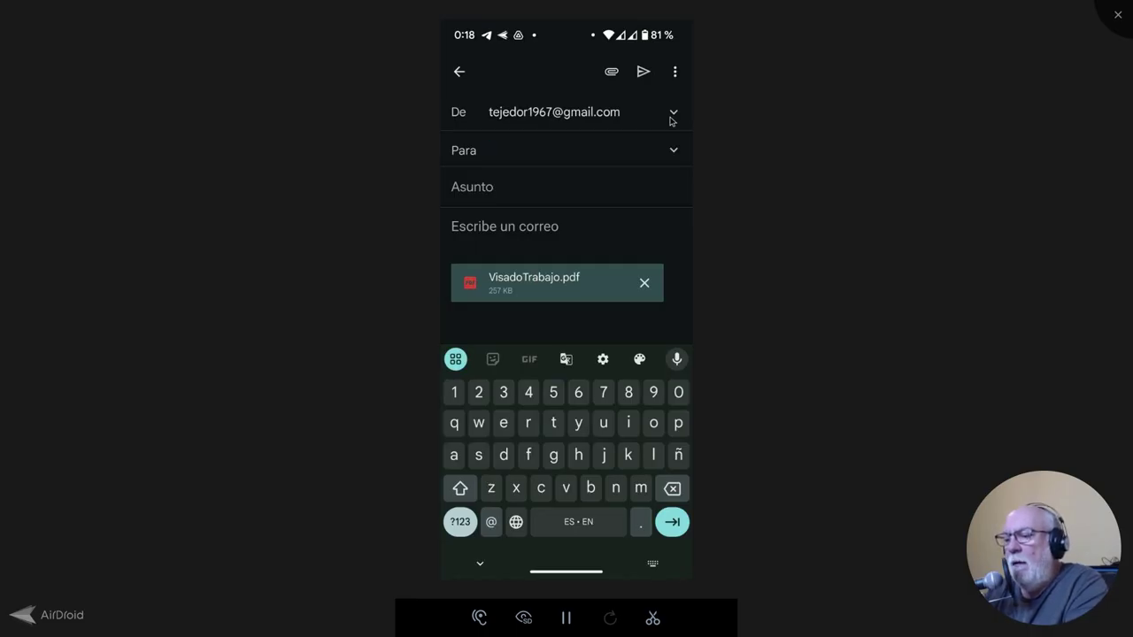
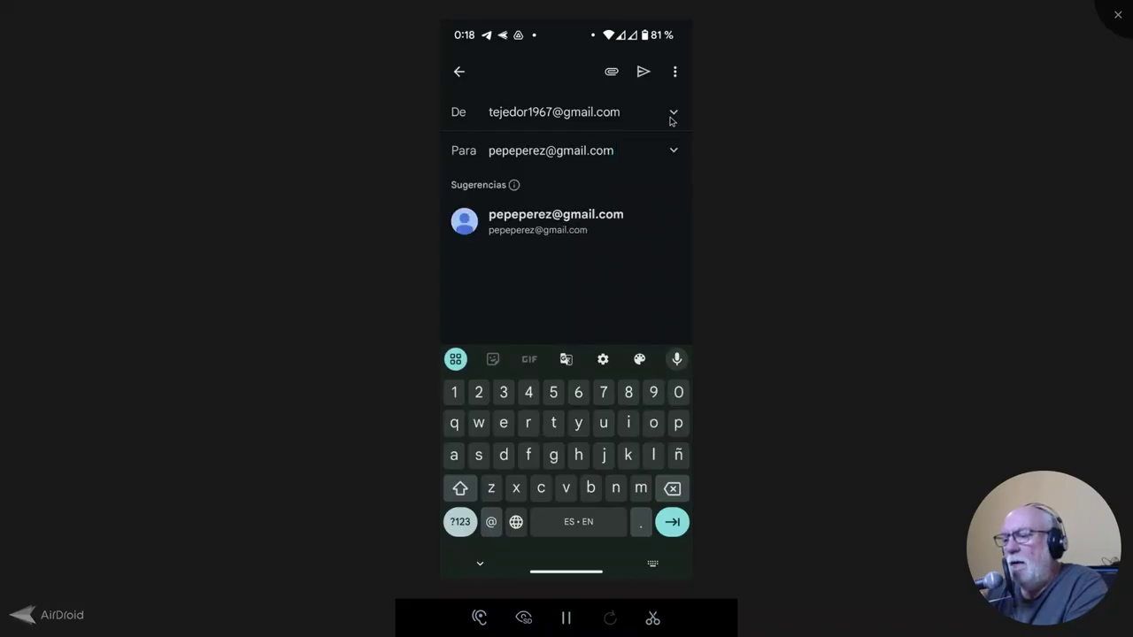
key(Return)
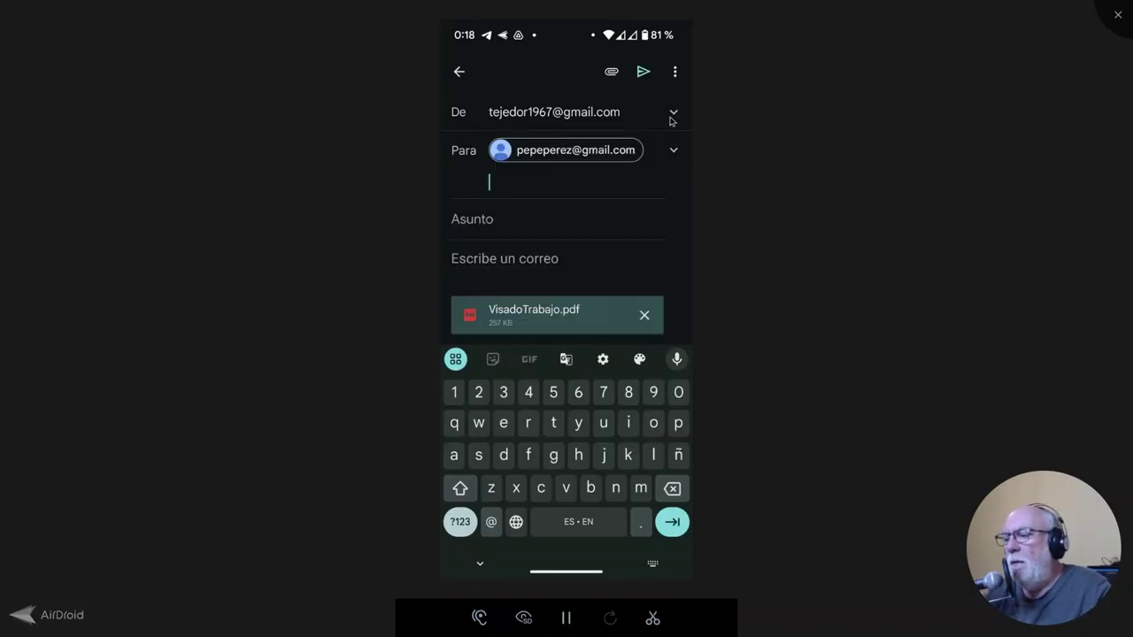
Enter the subject 'Docuemnto' and begin the body with 'Adjunto'.
click(580, 208)
text(Do)
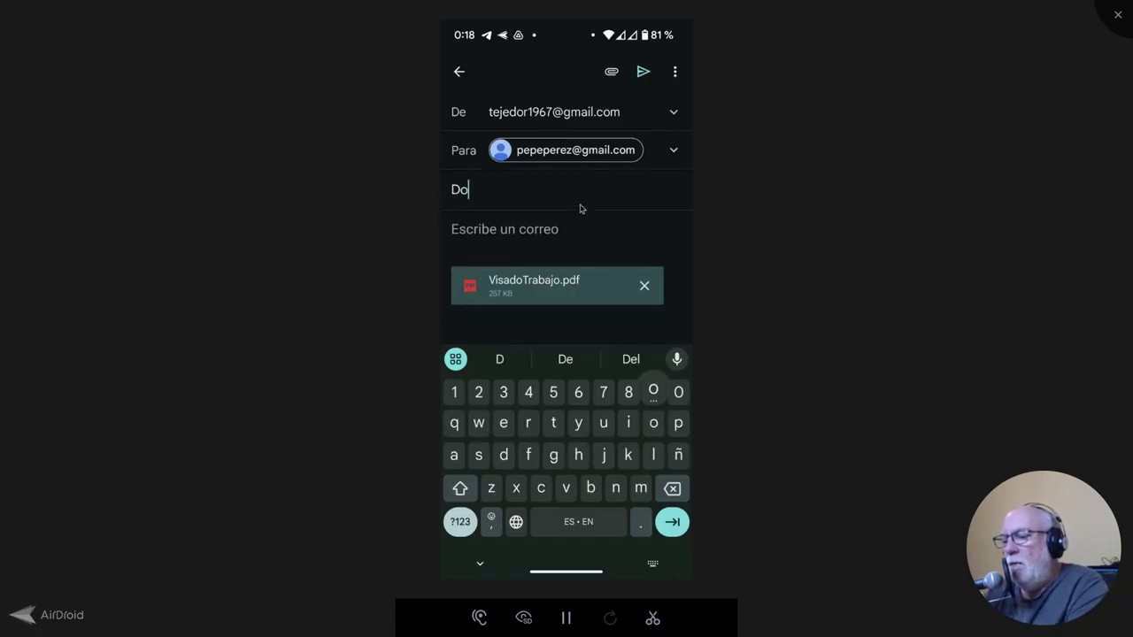
text(cuemnto)
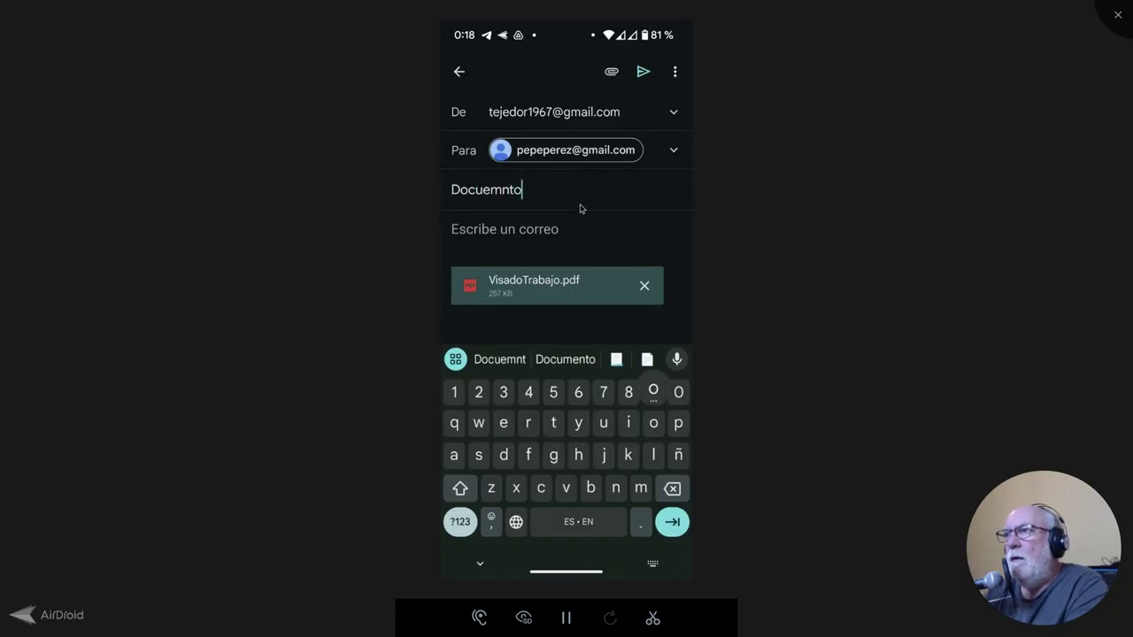
key(Return)
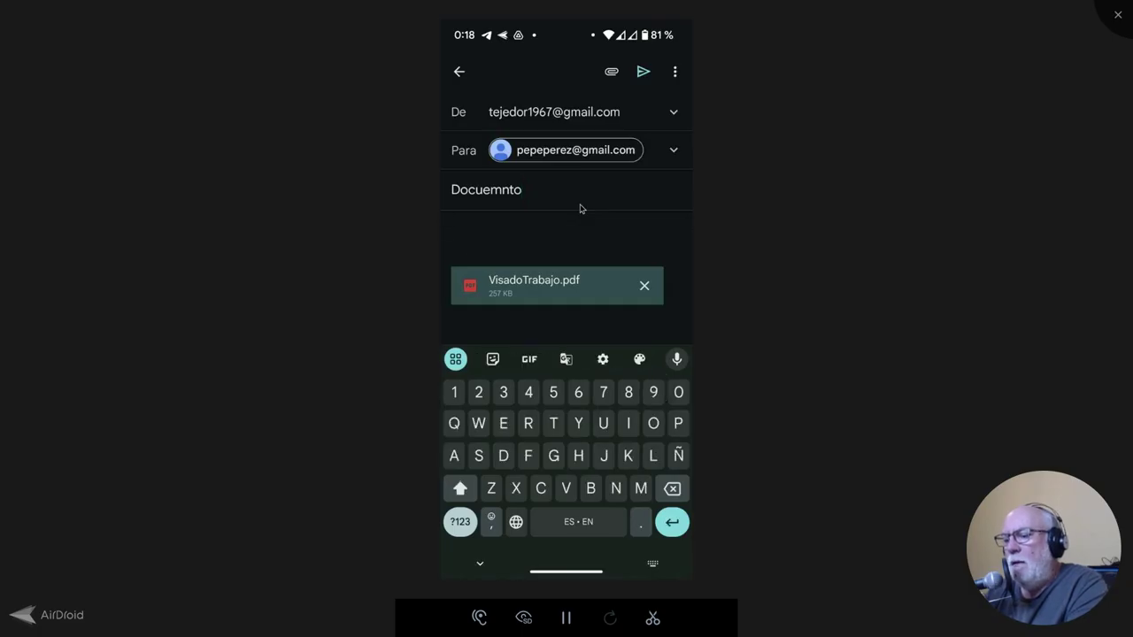
text(Adj)
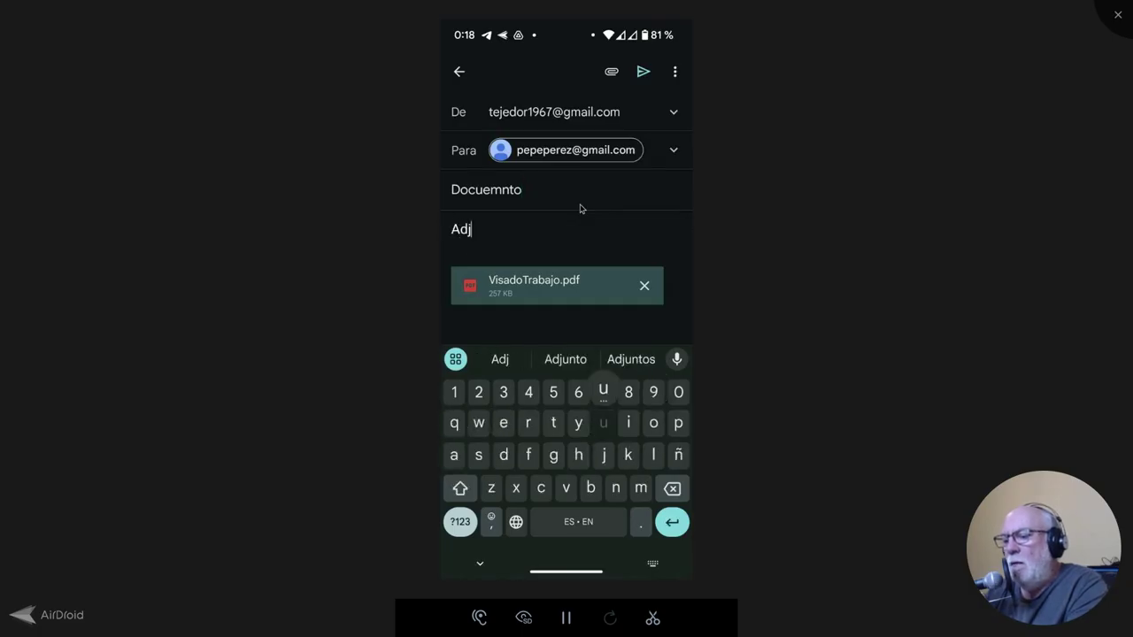
text(unto)
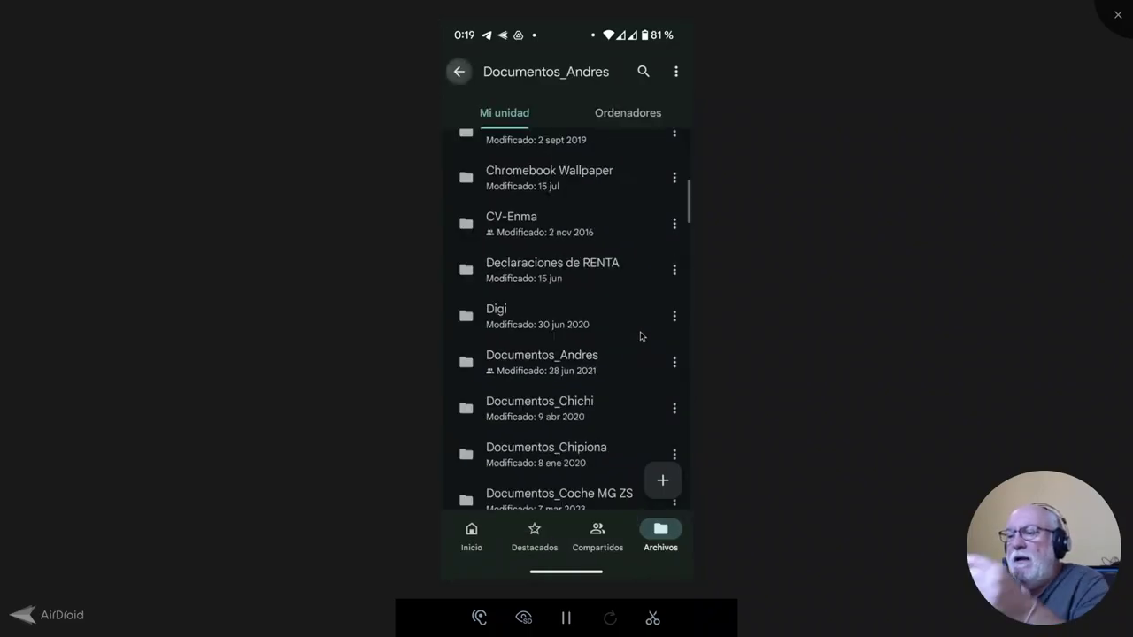
Scroll the Drive folder list, then exit the full-screen AirDroid phone mirror.
scroll(649, 358, down, 5)
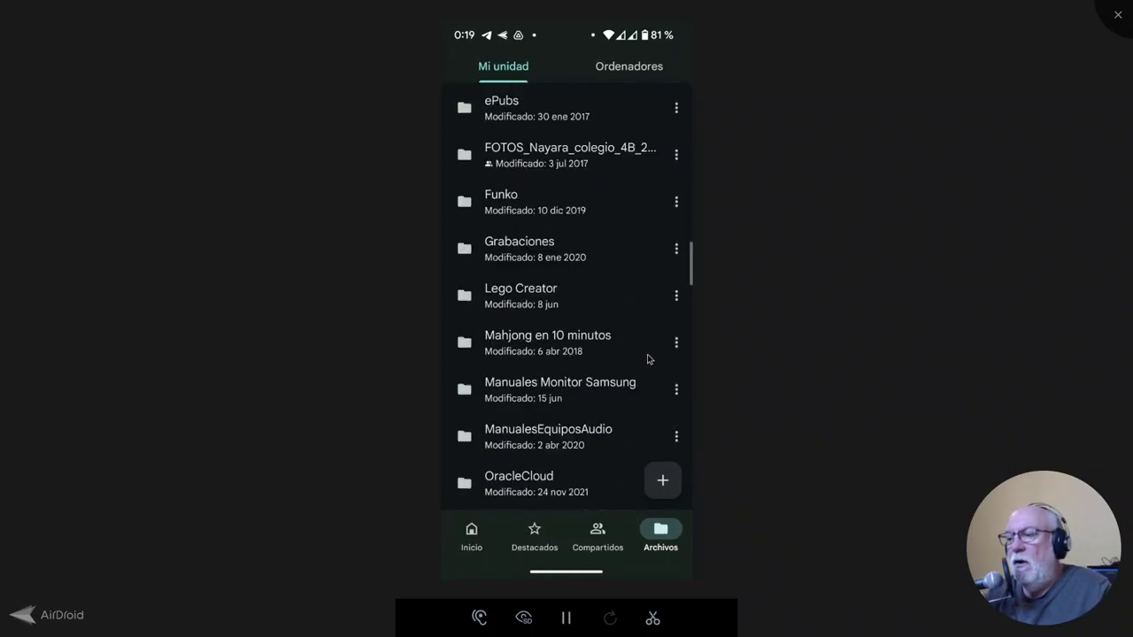
scroll(558, 366, up, 10)
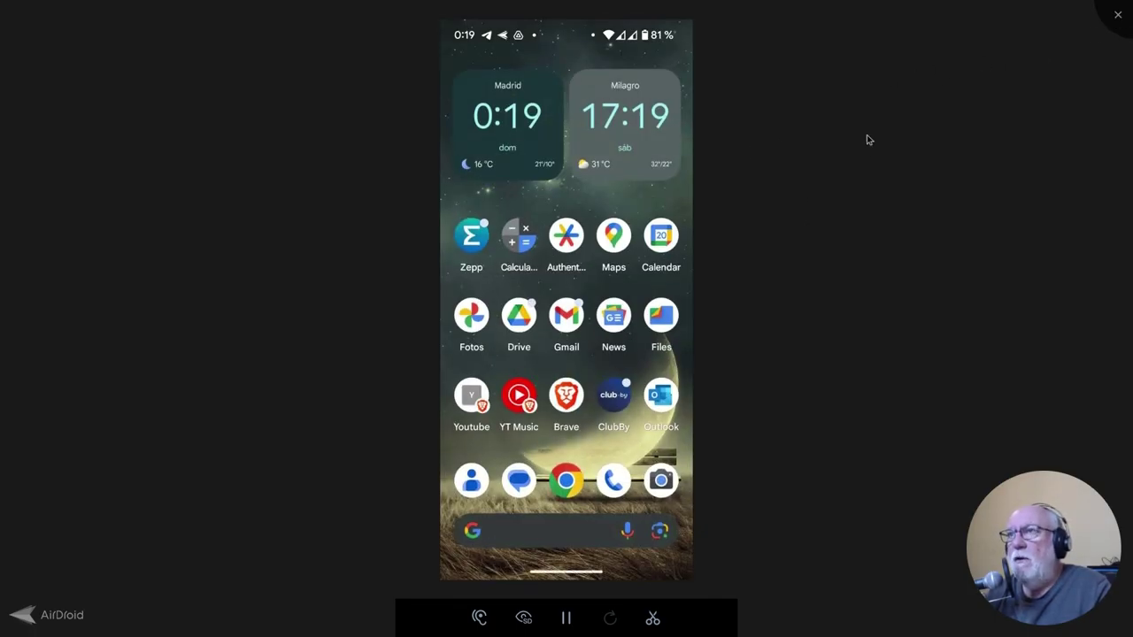
click(1118, 18)
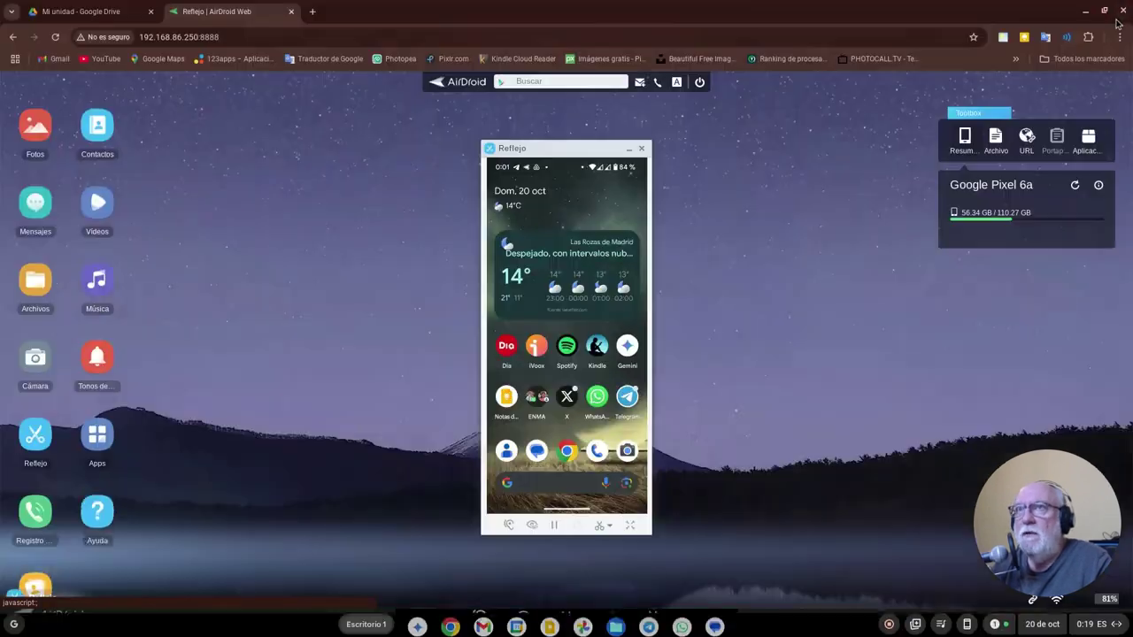
Open the Baldor folder in web Drive, check algebra+baldor.pdf's actions, then start a new tab.
click(98, 12)
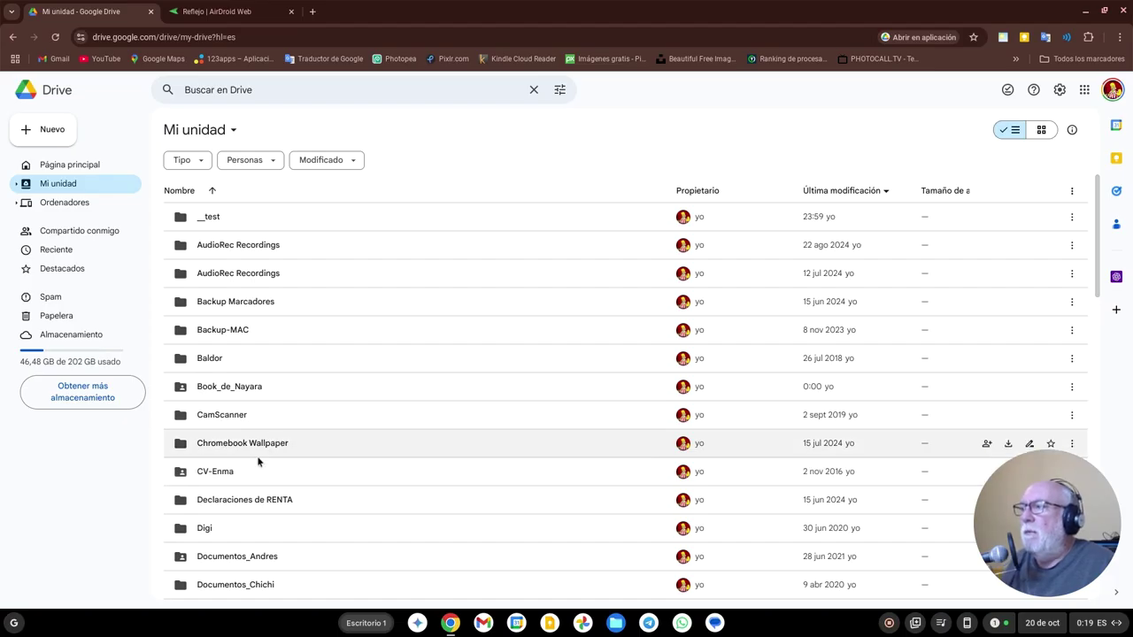
double_click(213, 358)
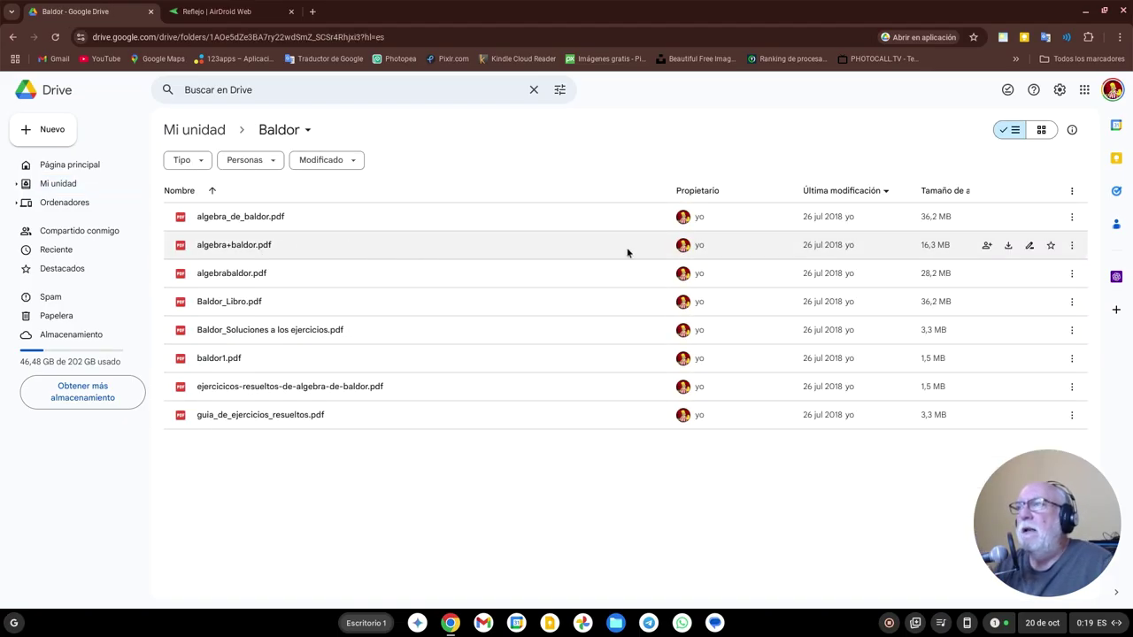
click(1072, 246)
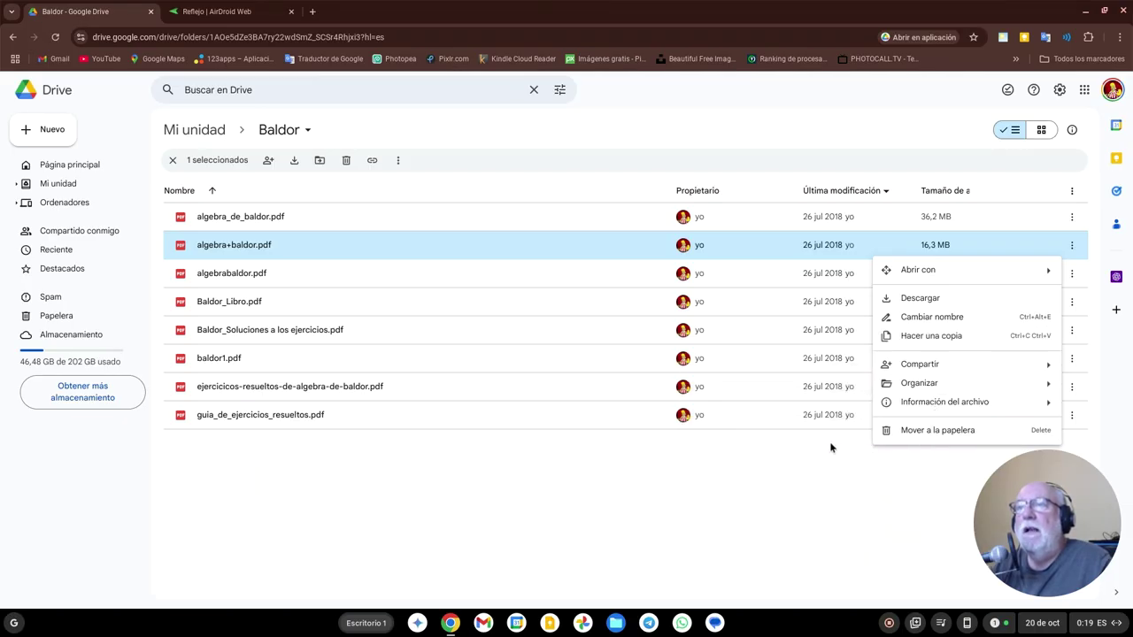
click(327, 251)
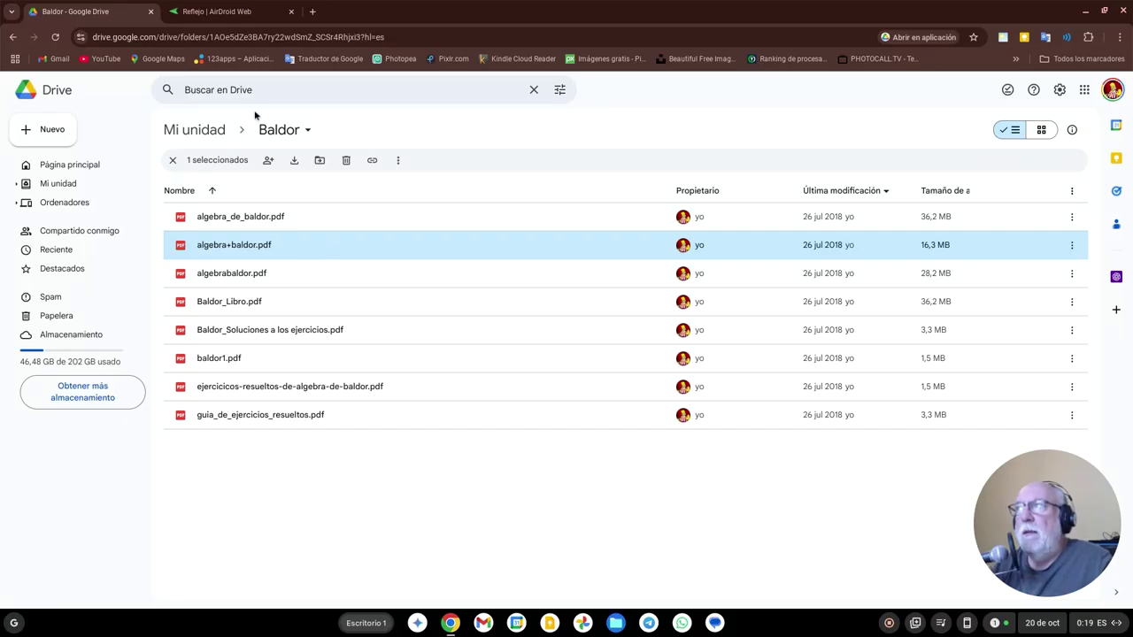
click(313, 13)
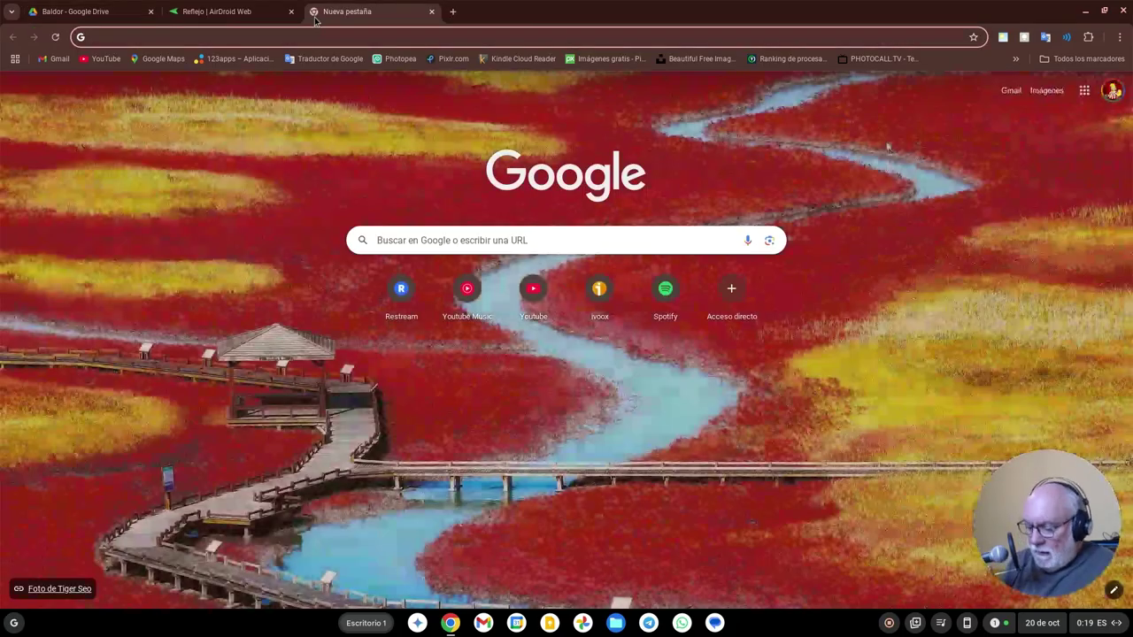
Load Gmail by entering 'mail' in the address bar and start a new message.
text(mail)
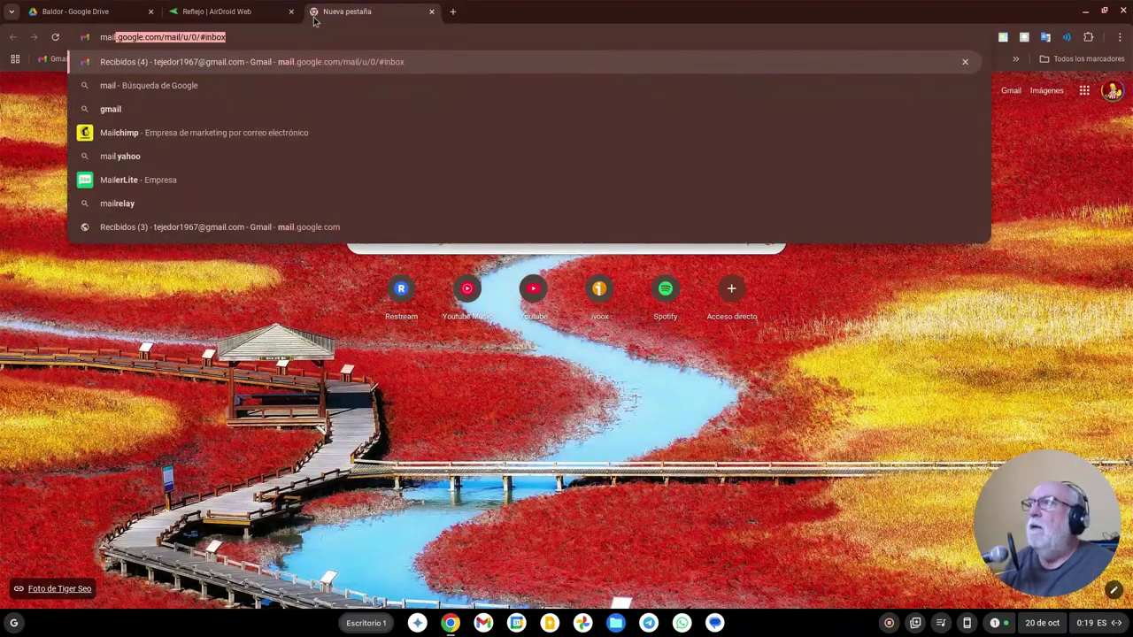
key(Return)
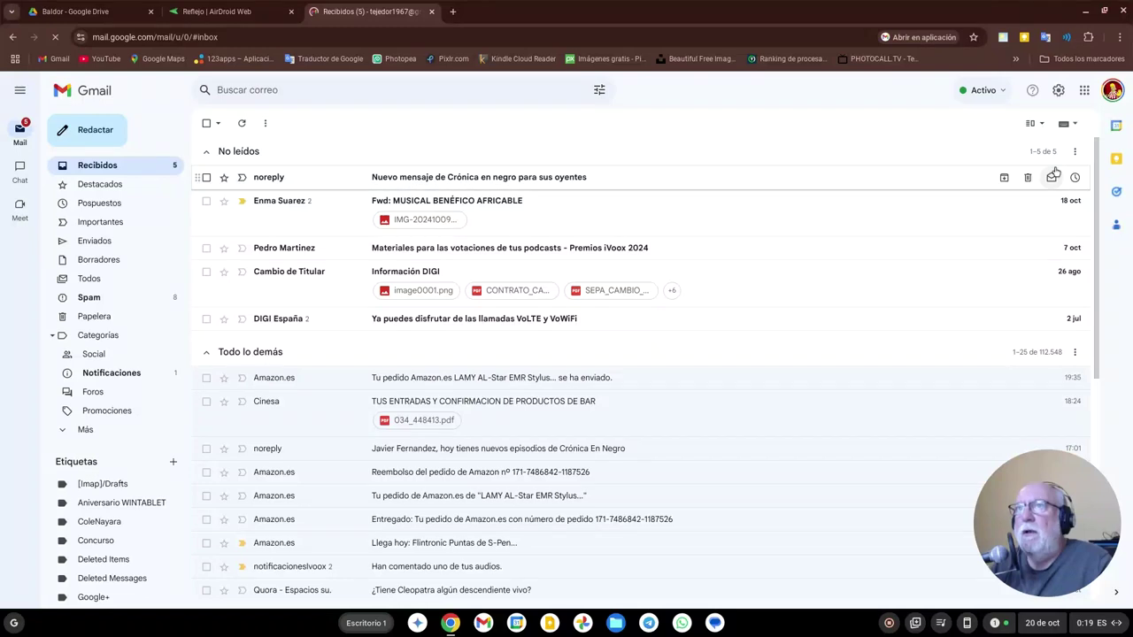
click(88, 130)
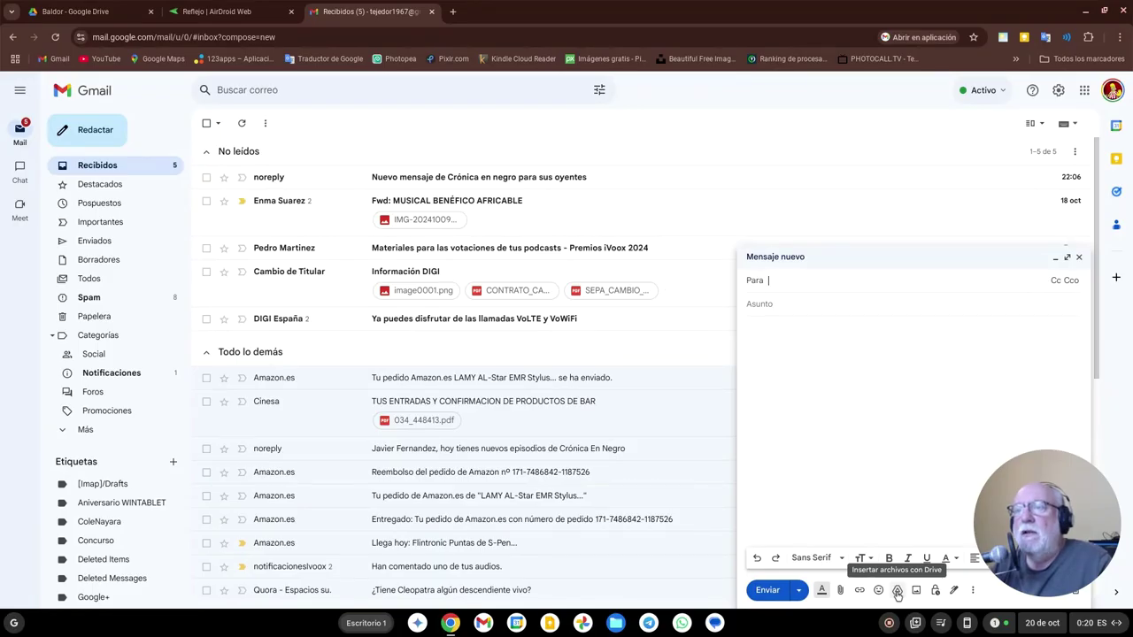
click(896, 591)
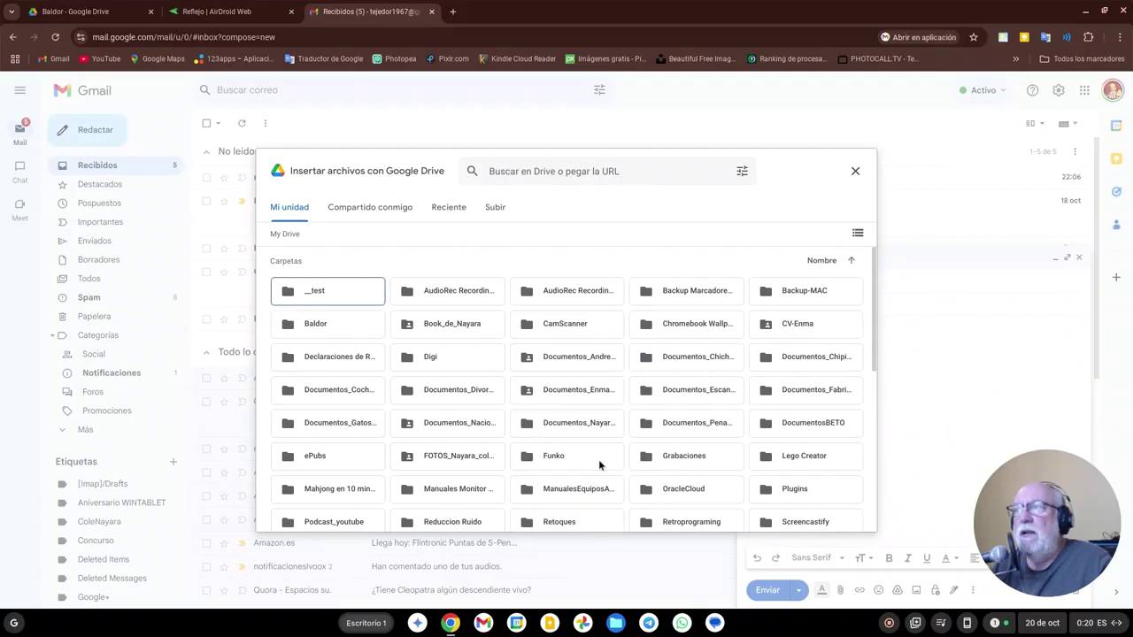
double_click(349, 336)
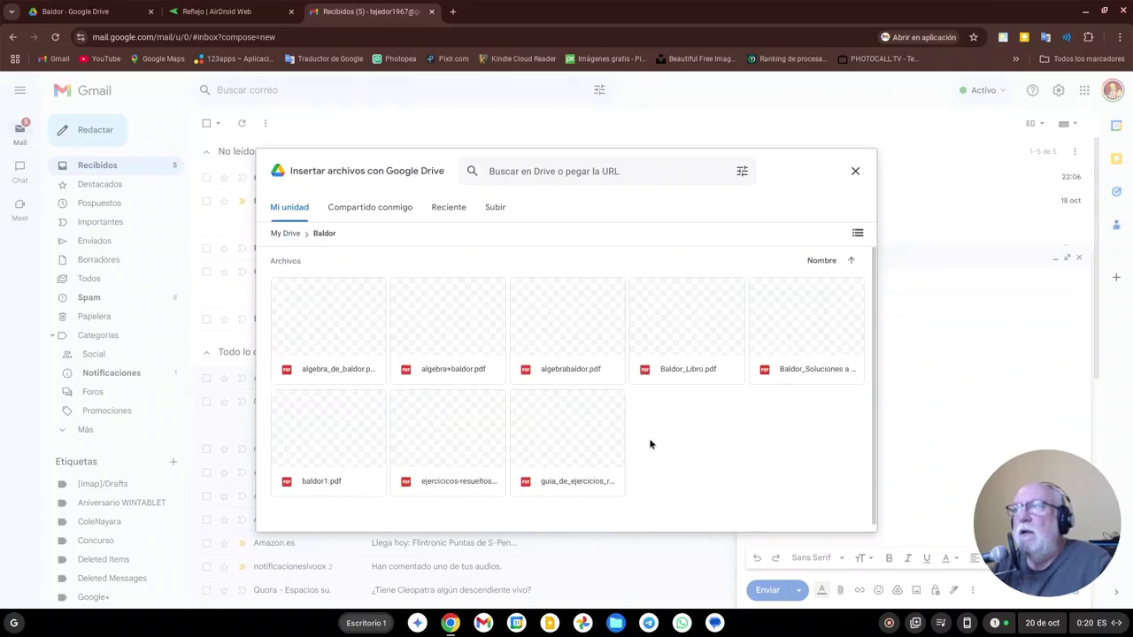
click(324, 344)
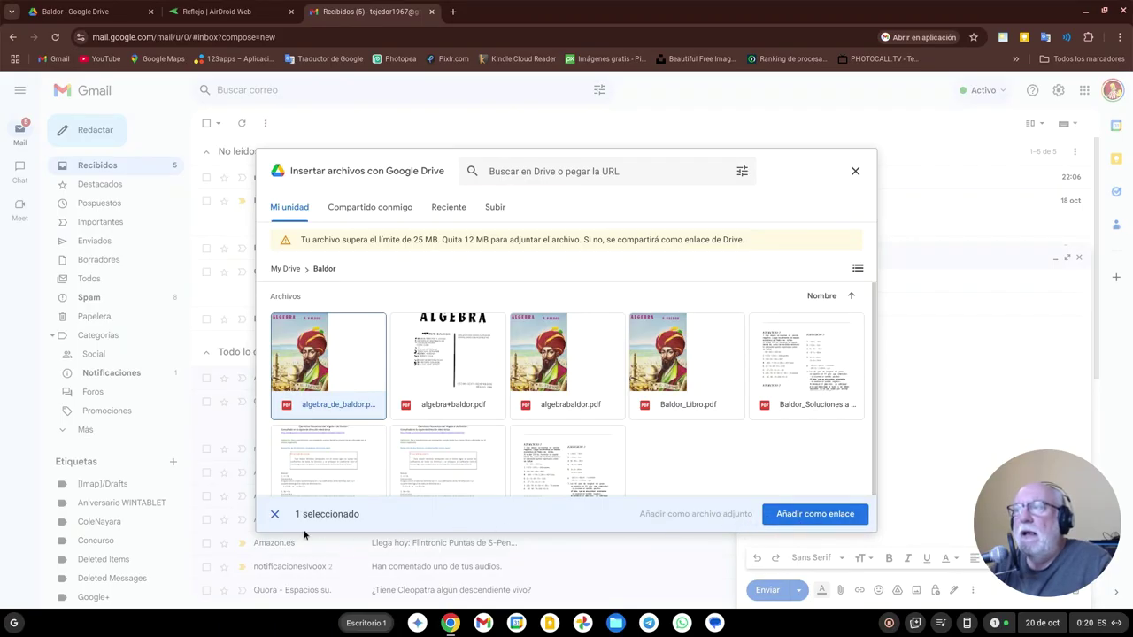
click(276, 517)
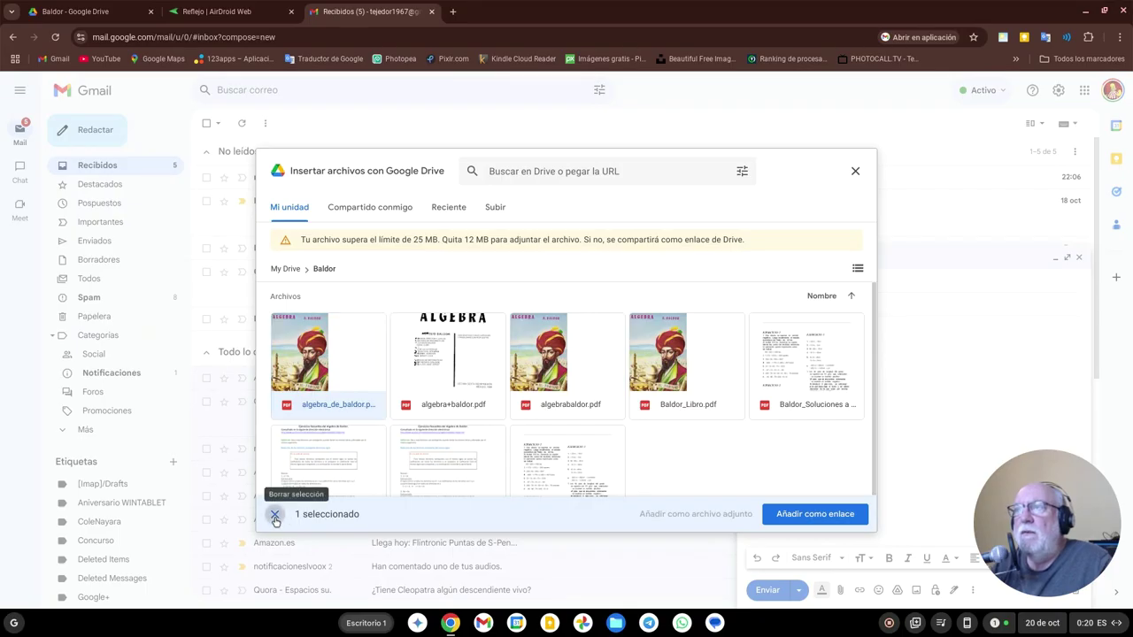
click(352, 345)
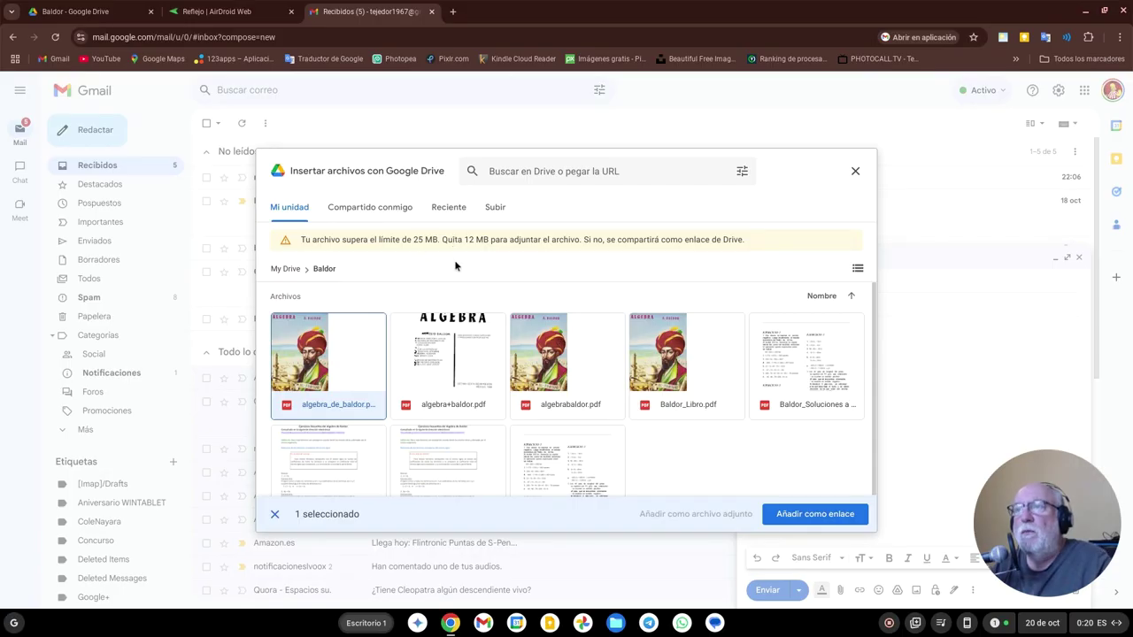
Insert the second PDF from the Digi folder into the new message via the Drive picker.
click(855, 171)
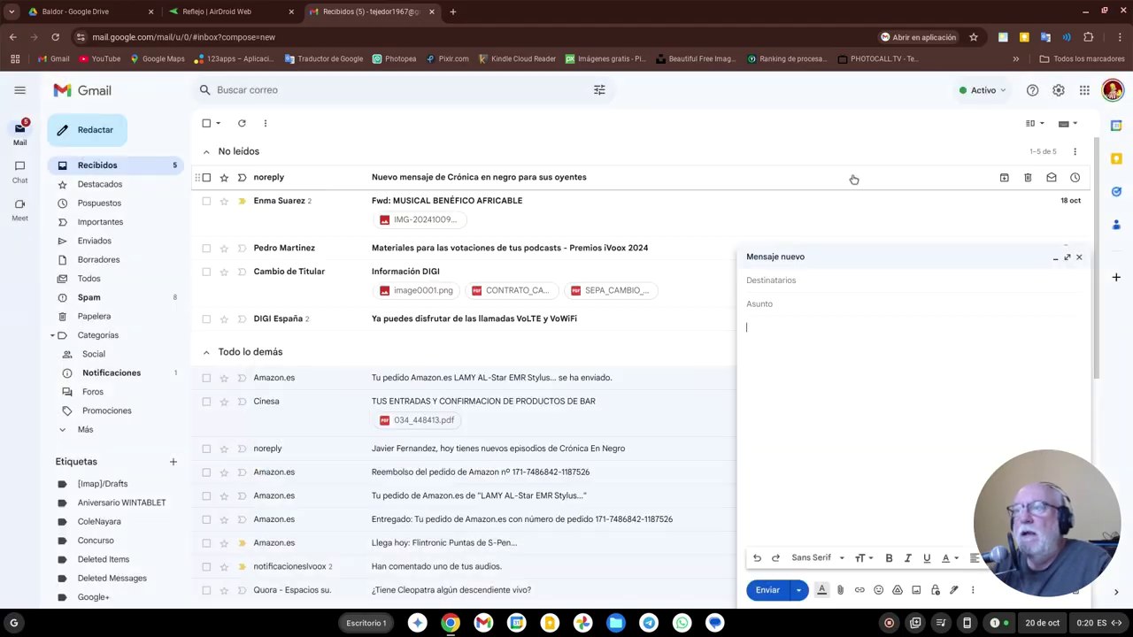
click(896, 590)
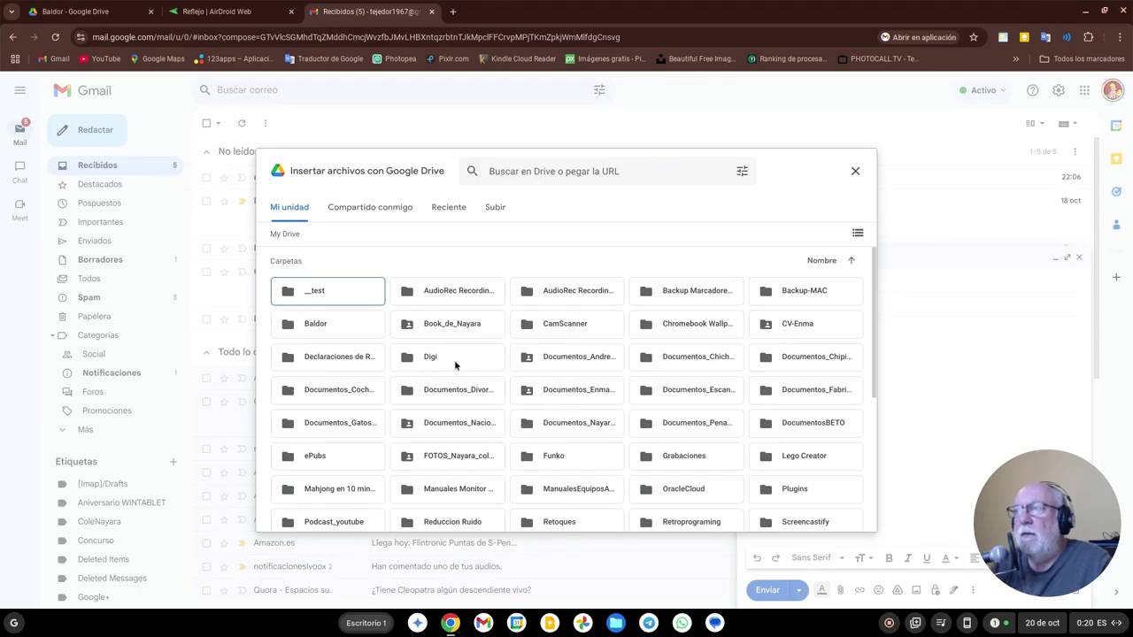
double_click(455, 360)
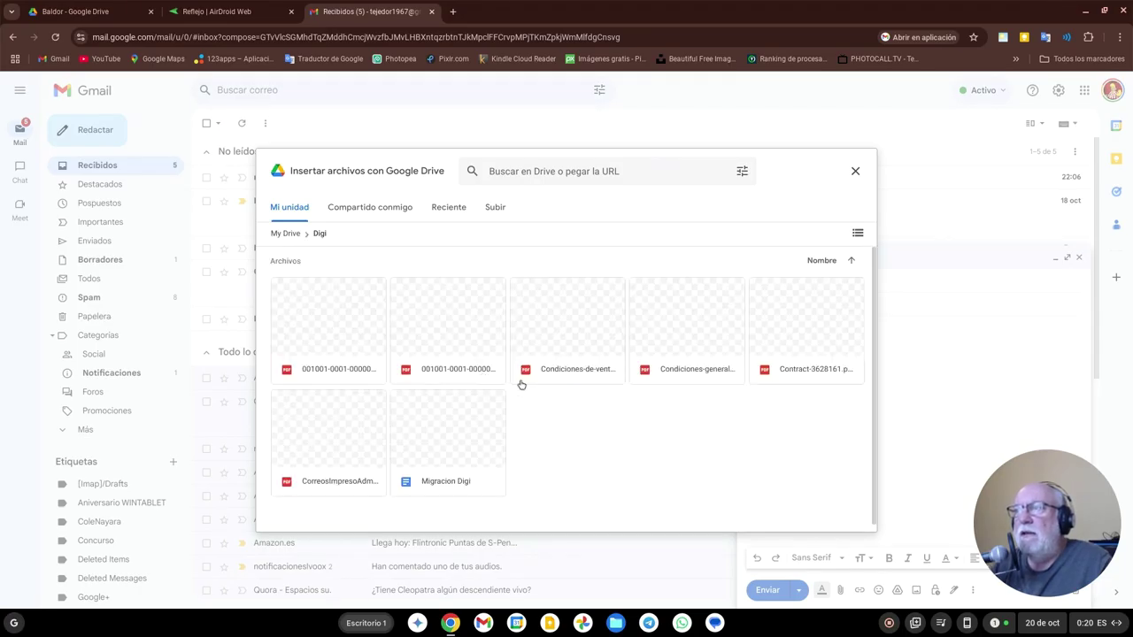
click(450, 350)
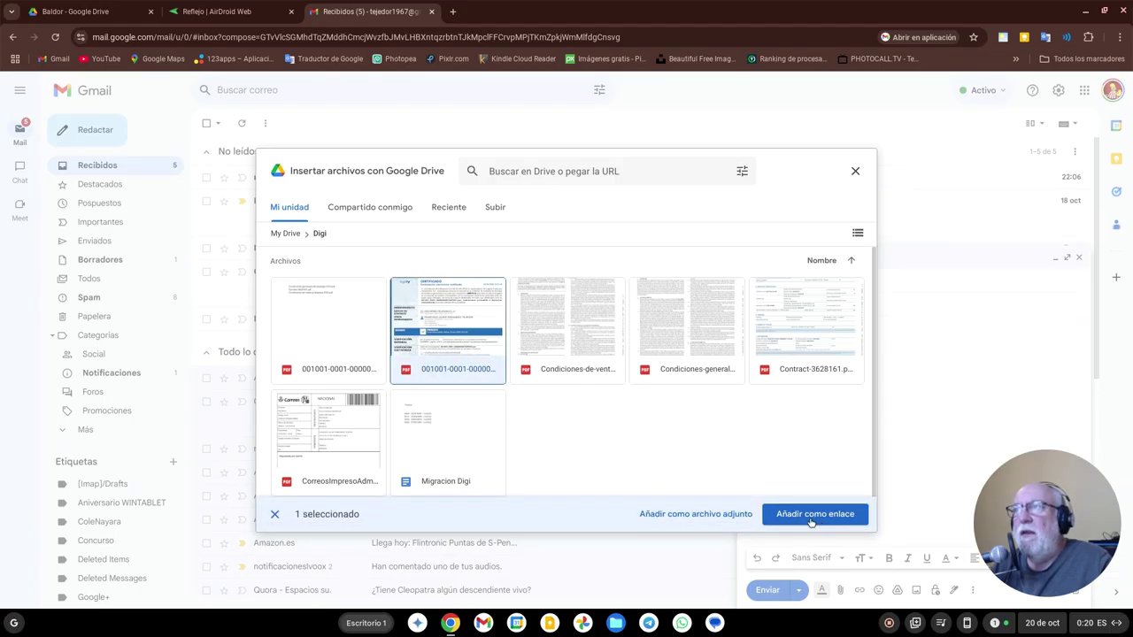
click(680, 516)
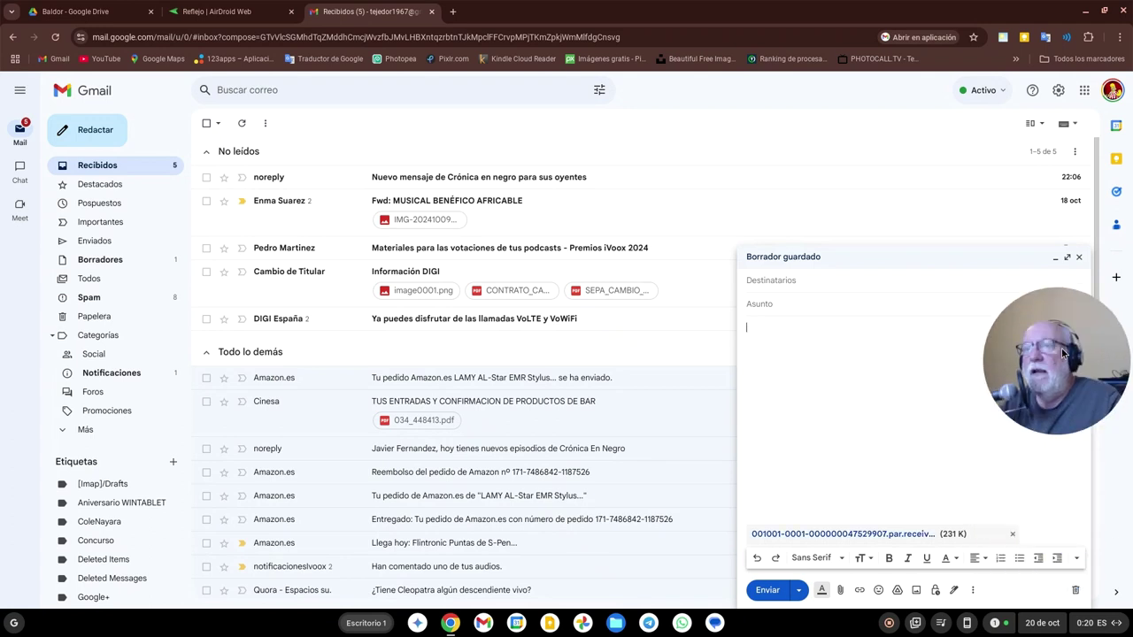
mouse_move(850, 533)
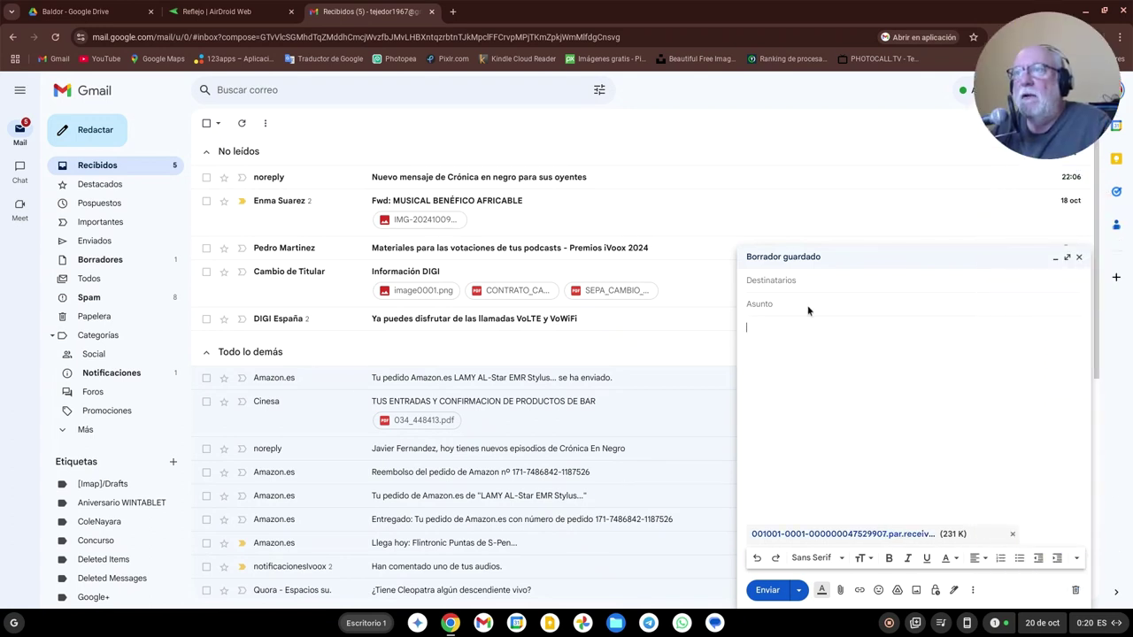
click(823, 281)
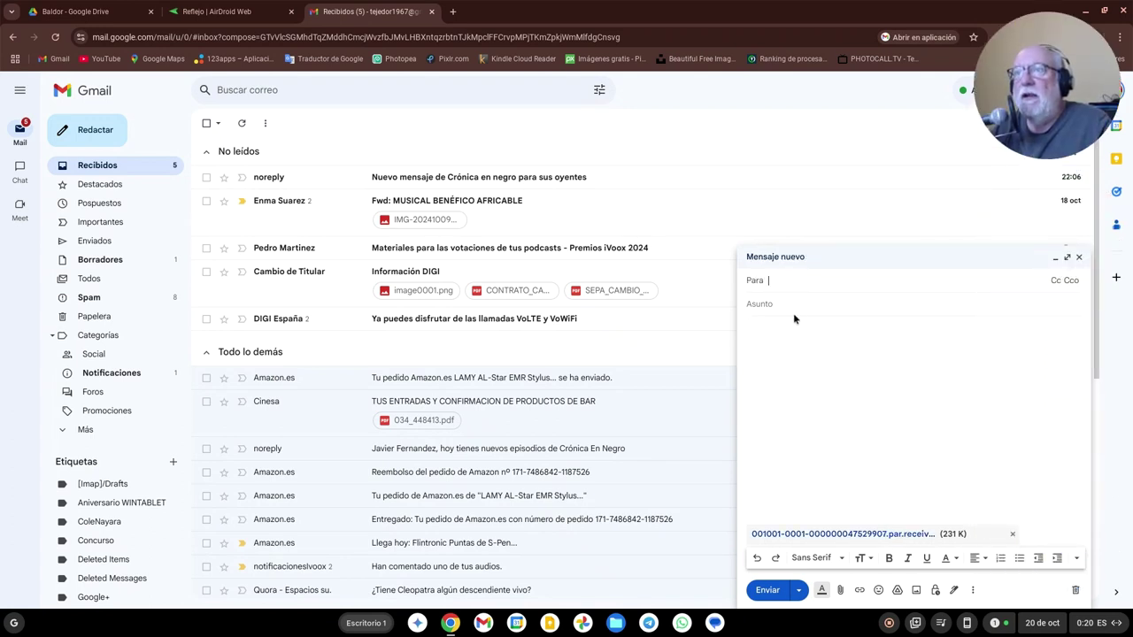
click(793, 312)
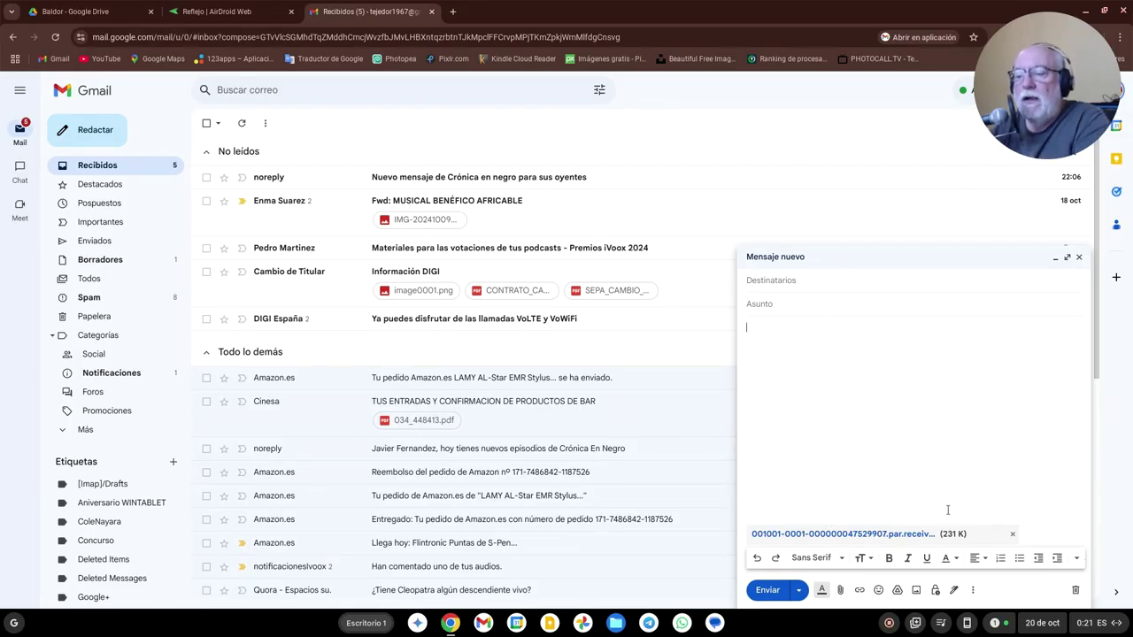
Discard the Gmail draft and return to Google Drive's top-level Mi unidad list.
click(1075, 590)
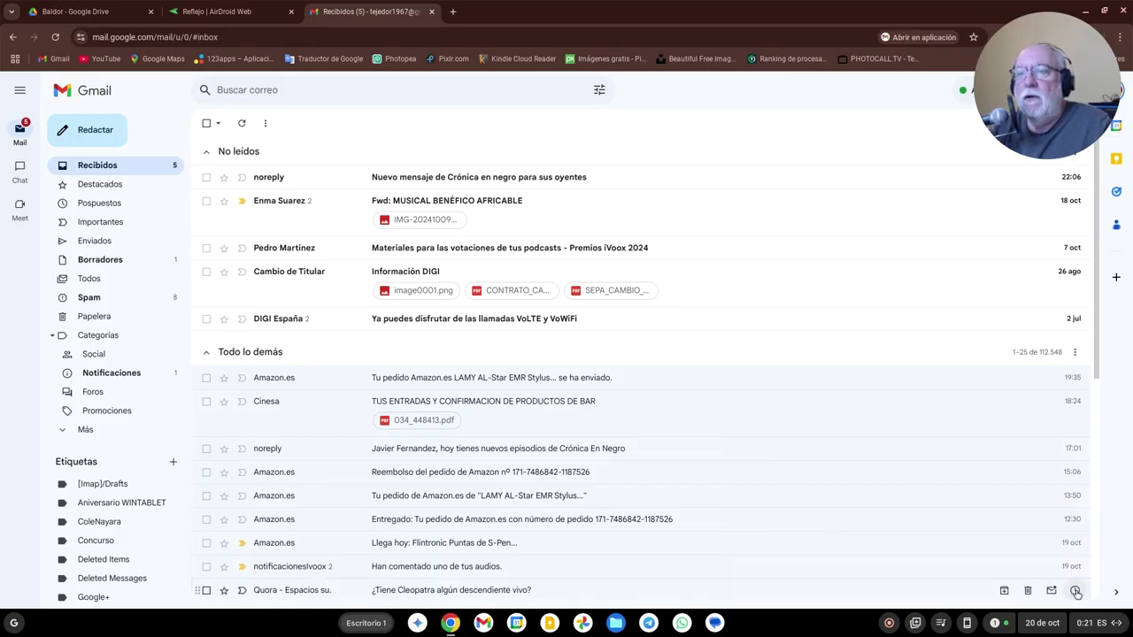
drag(1063, 115, 1069, 557)
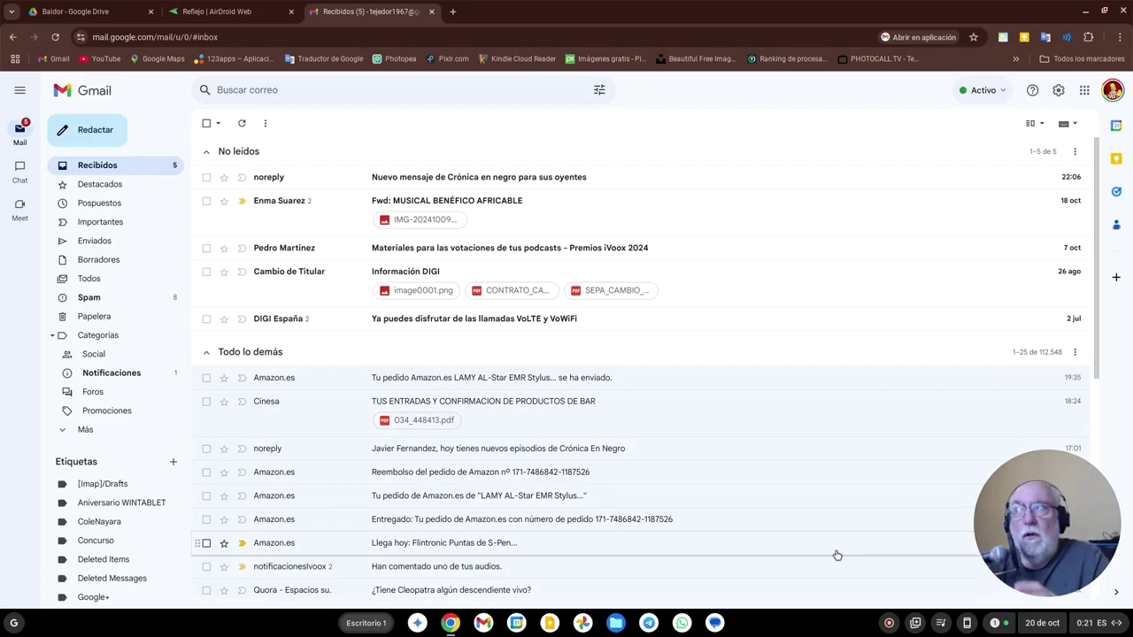
click(89, 11)
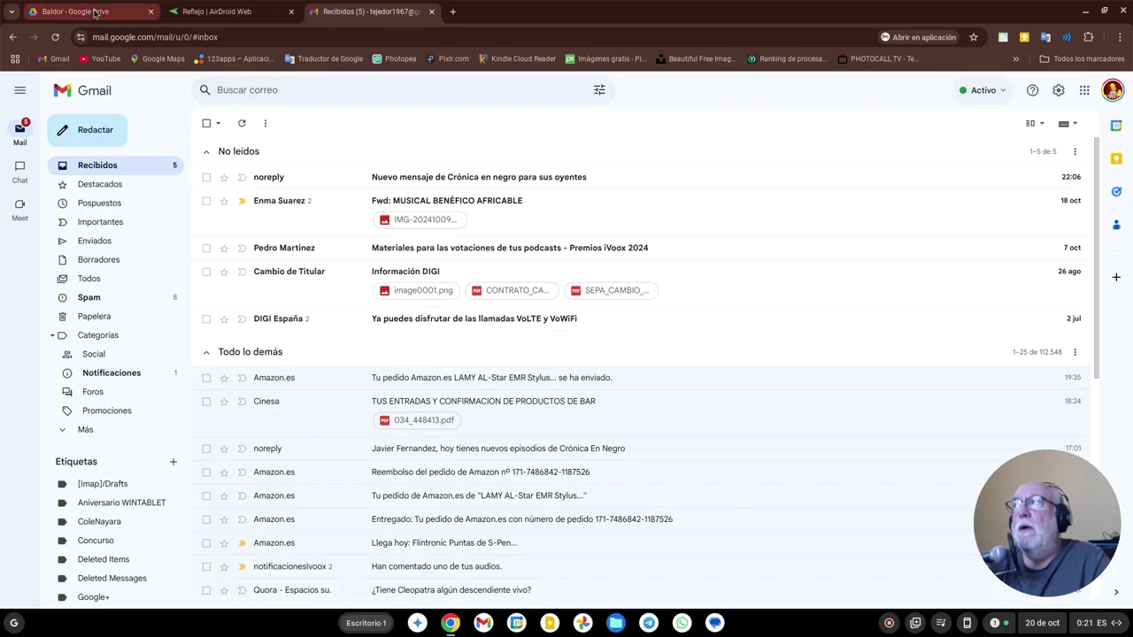
click(75, 183)
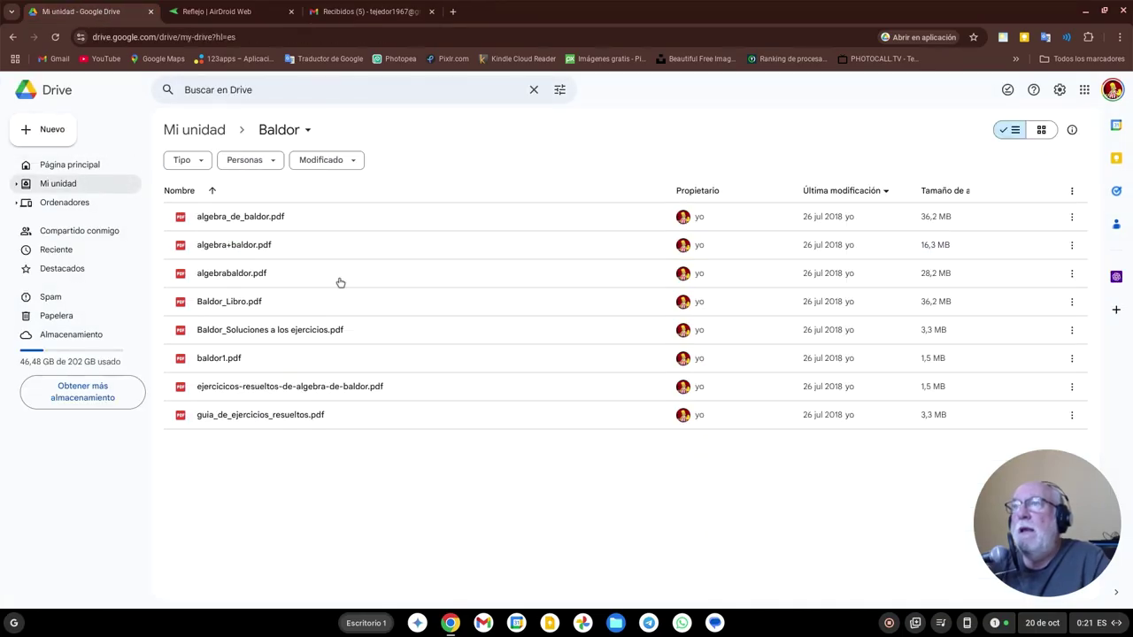